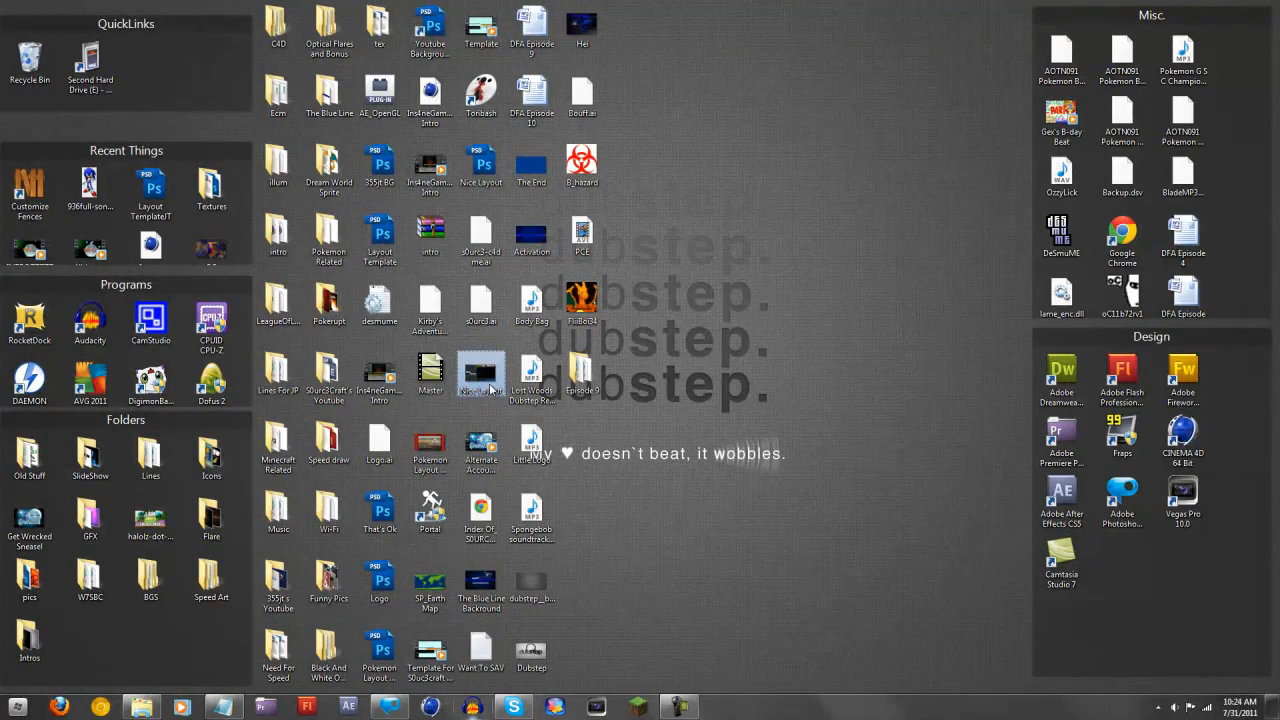
Open the Nice Layout image from the desktop, examine the reference layout up close, and switch to Photoshop.
{"action": "double_click", "coordinate": [485, 376]}
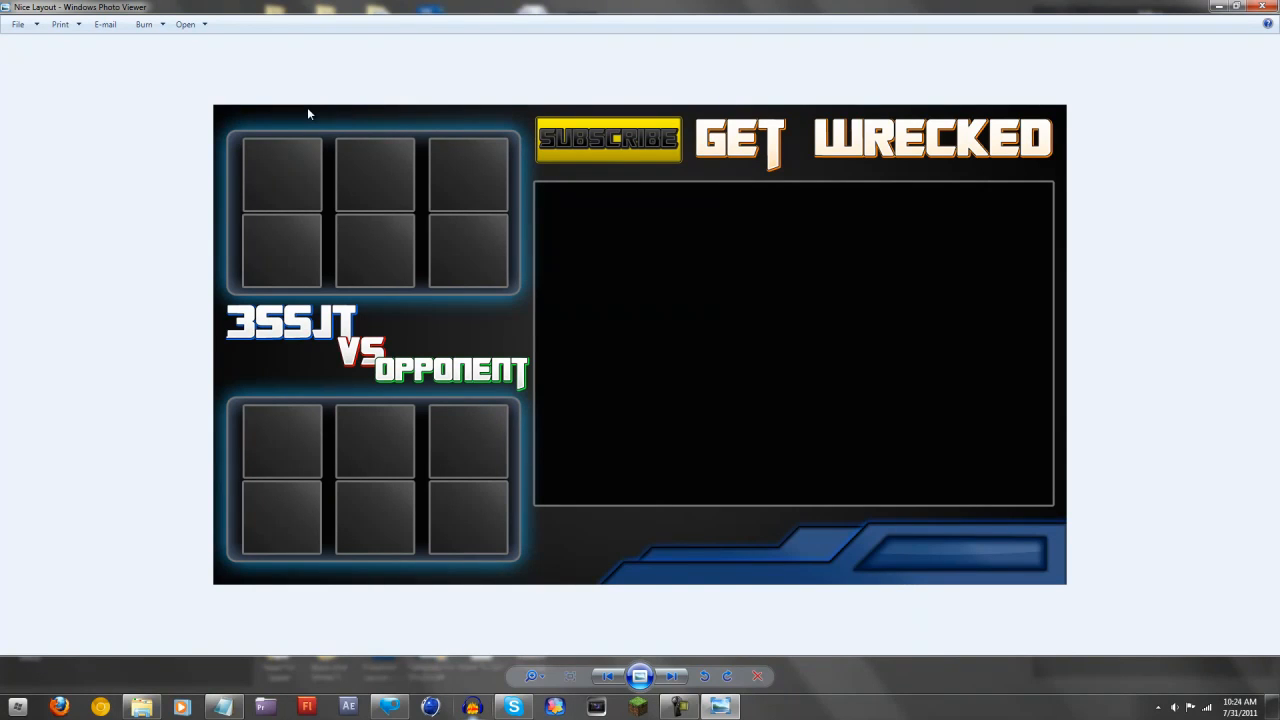
{"action": "scroll", "coordinate": [306, 104], "scroll_direction": "up", "scroll_amount": 1}
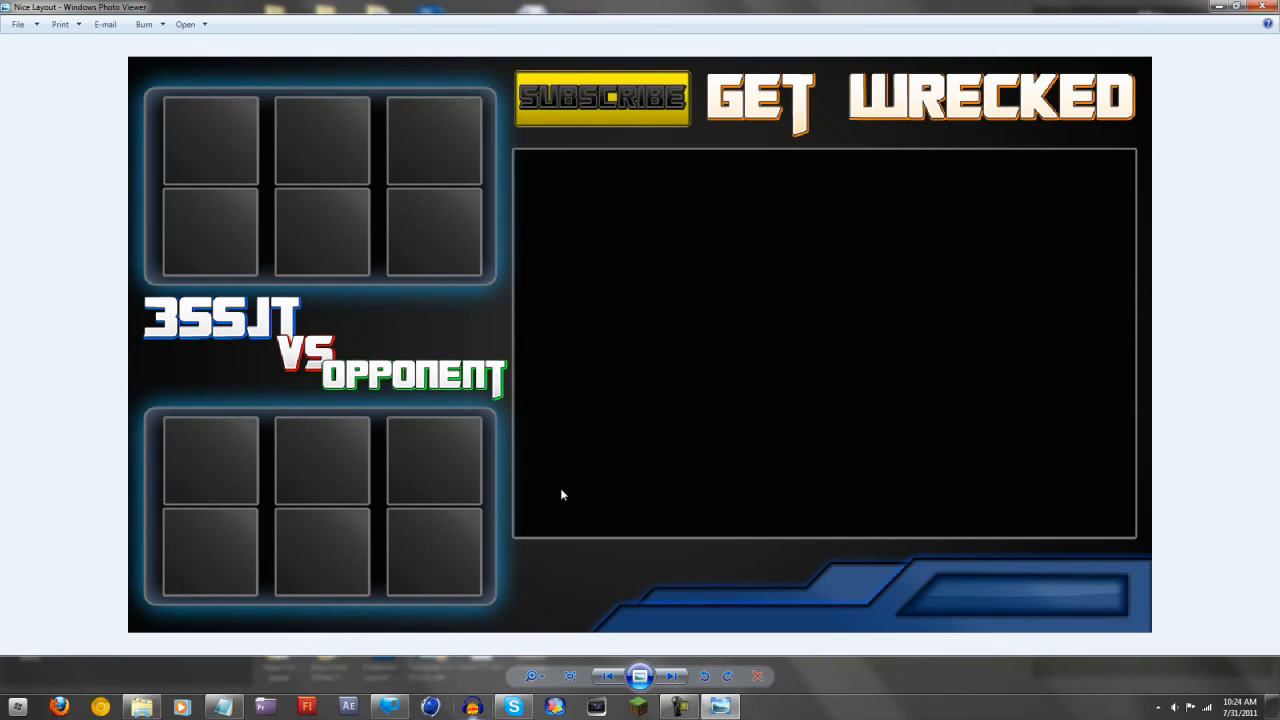
{"action": "left_click", "coordinate": [388, 707]}
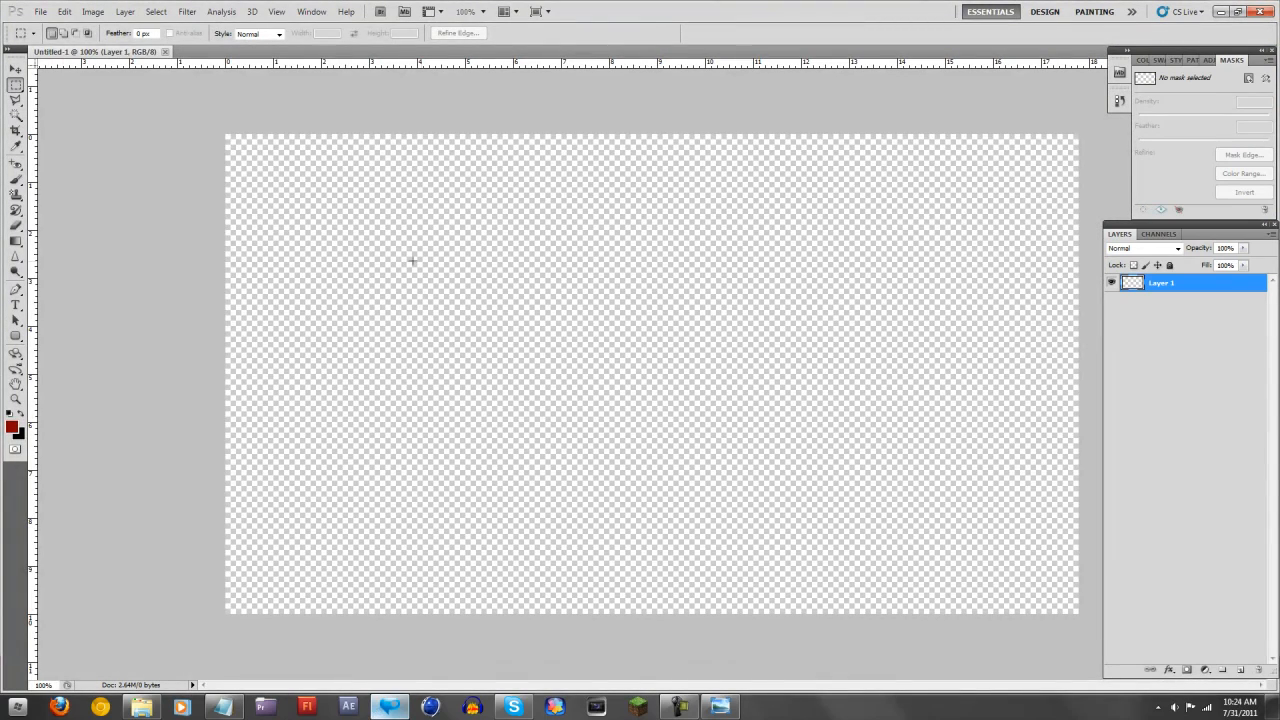
{"action": "left_click", "coordinate": [386, 707]}
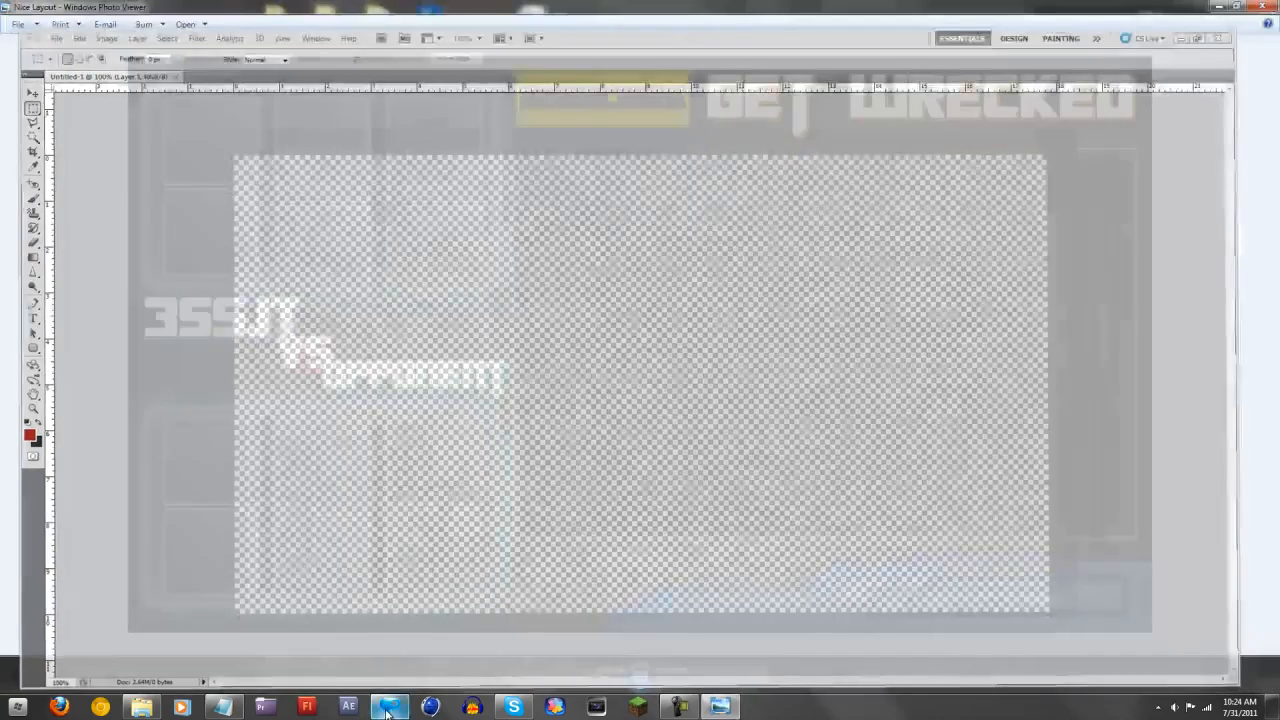
{"action": "scroll", "coordinate": [266, 168], "scroll_direction": "up", "scroll_amount": 1}
{"action": "scroll", "coordinate": [266, 168], "scroll_direction": "down", "scroll_amount": 3}
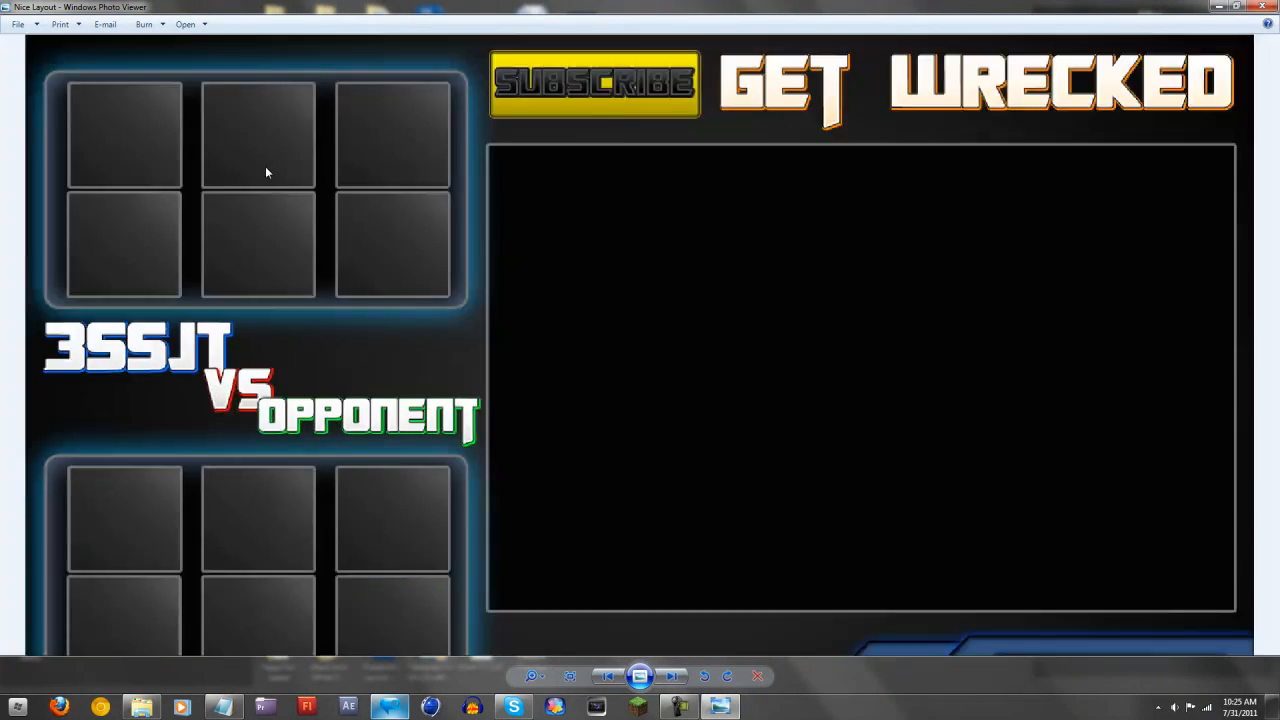
{"action": "left_click", "coordinate": [381, 666]}
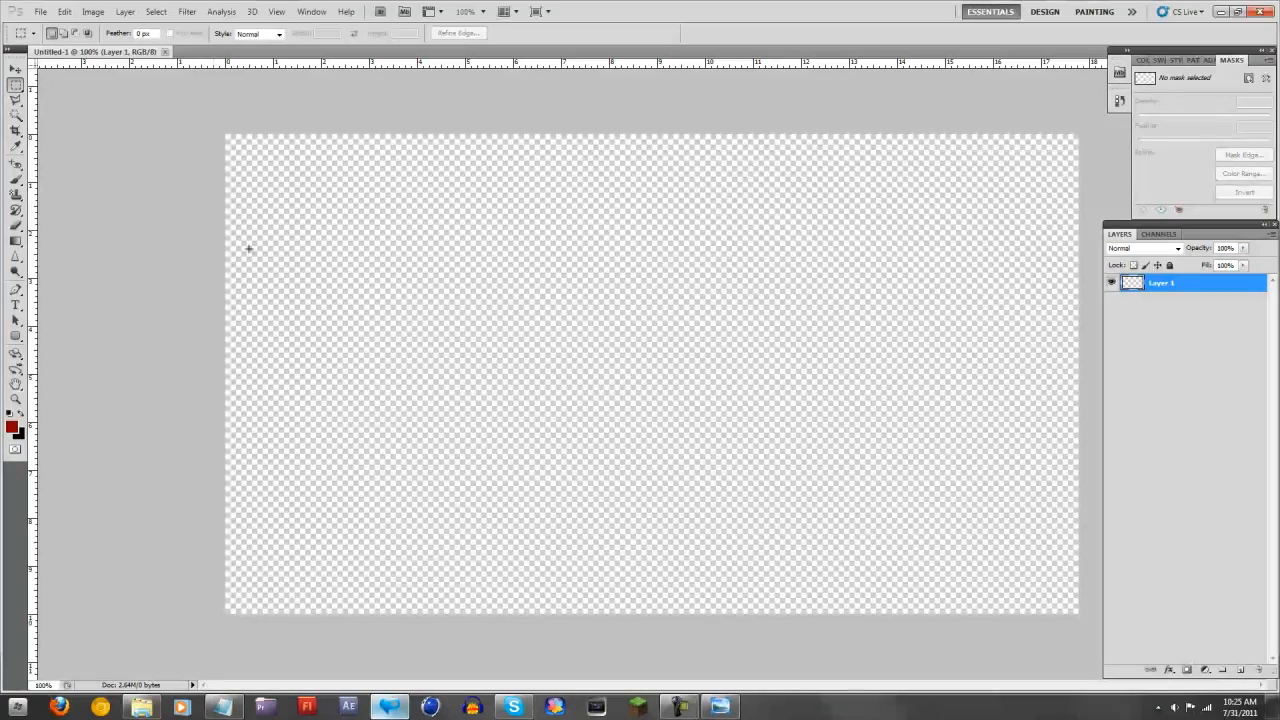
Open Windows Task Manager, end the Skype.exe process, and close Task Manager.
{"action": "right_click", "coordinate": [887, 706]}
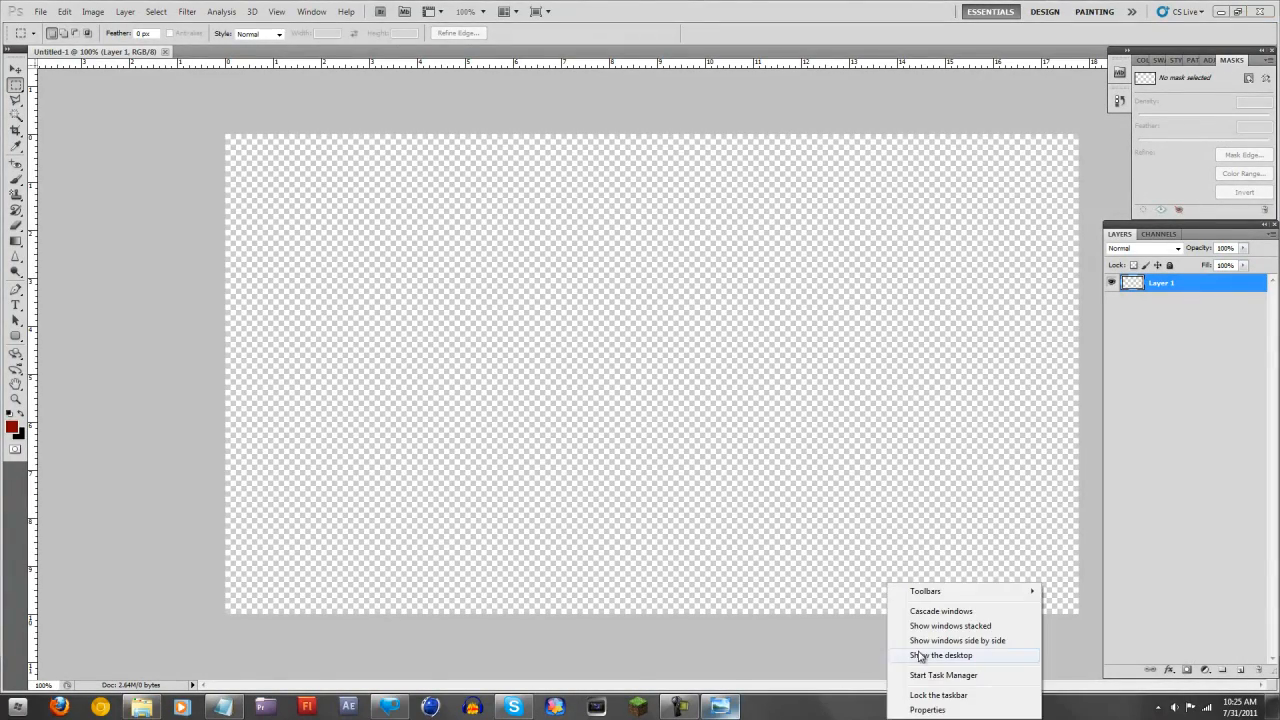
{"action": "left_click", "coordinate": [930, 676]}
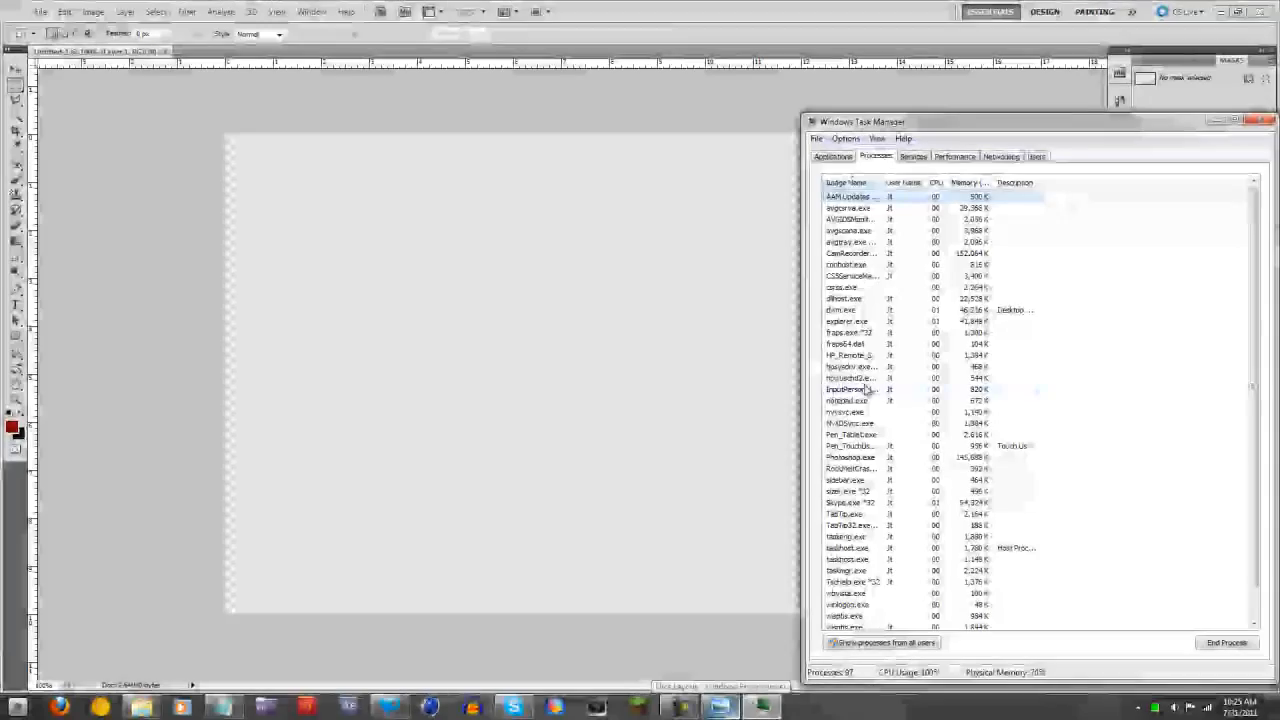
{"action": "left_click", "coordinate": [930, 502]}
{"action": "key", "text": "Delete"}
{"action": "key", "text": "Return"}
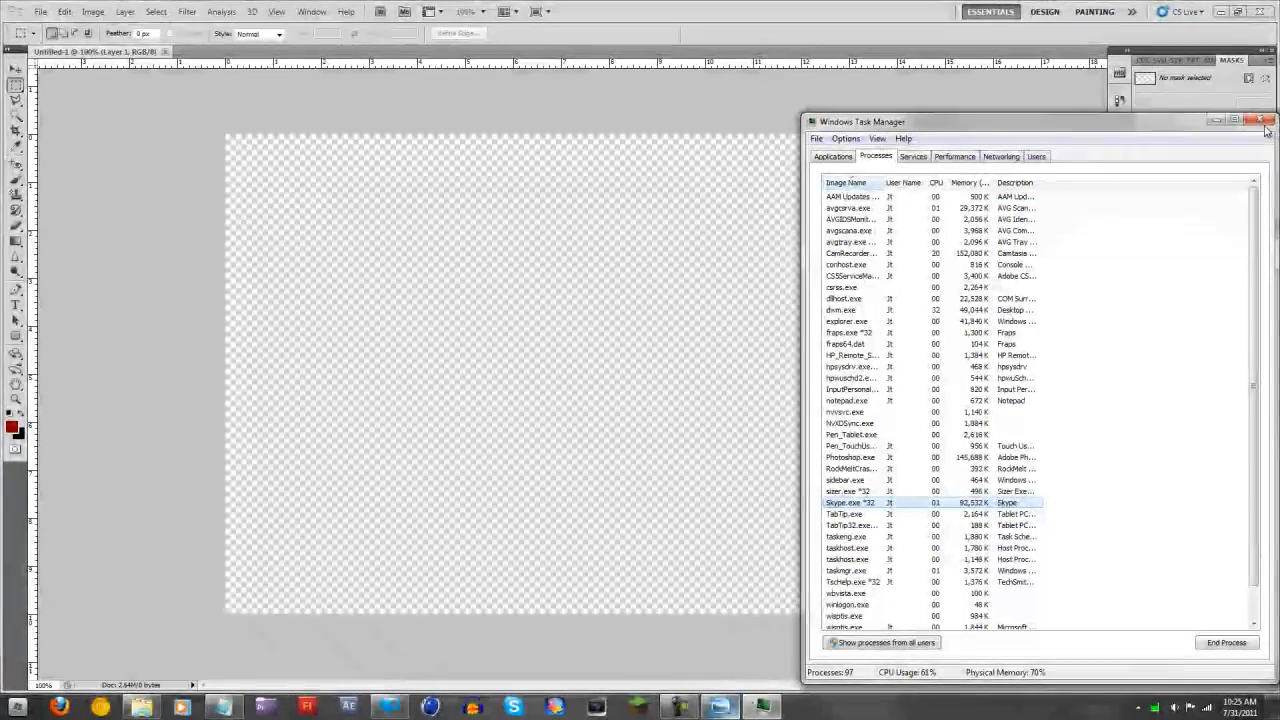
{"action": "left_click", "coordinate": [1260, 120]}
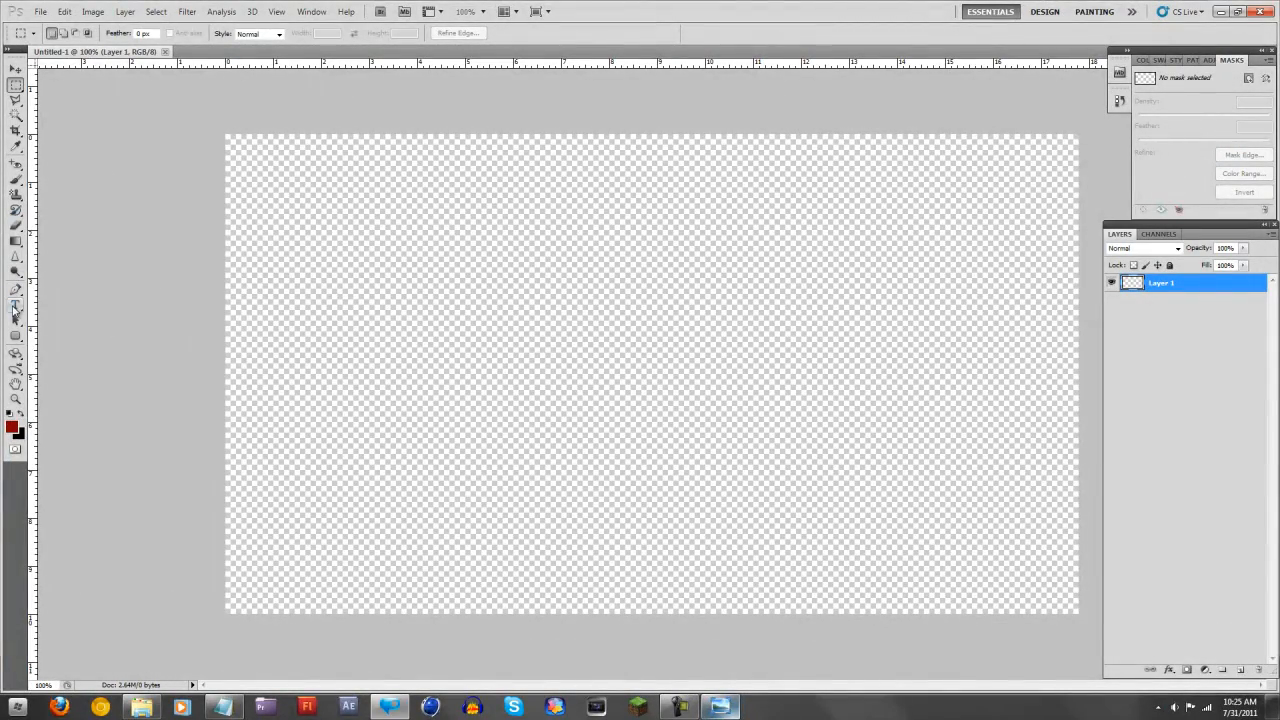
{"action": "left_click", "coordinate": [679, 707]}
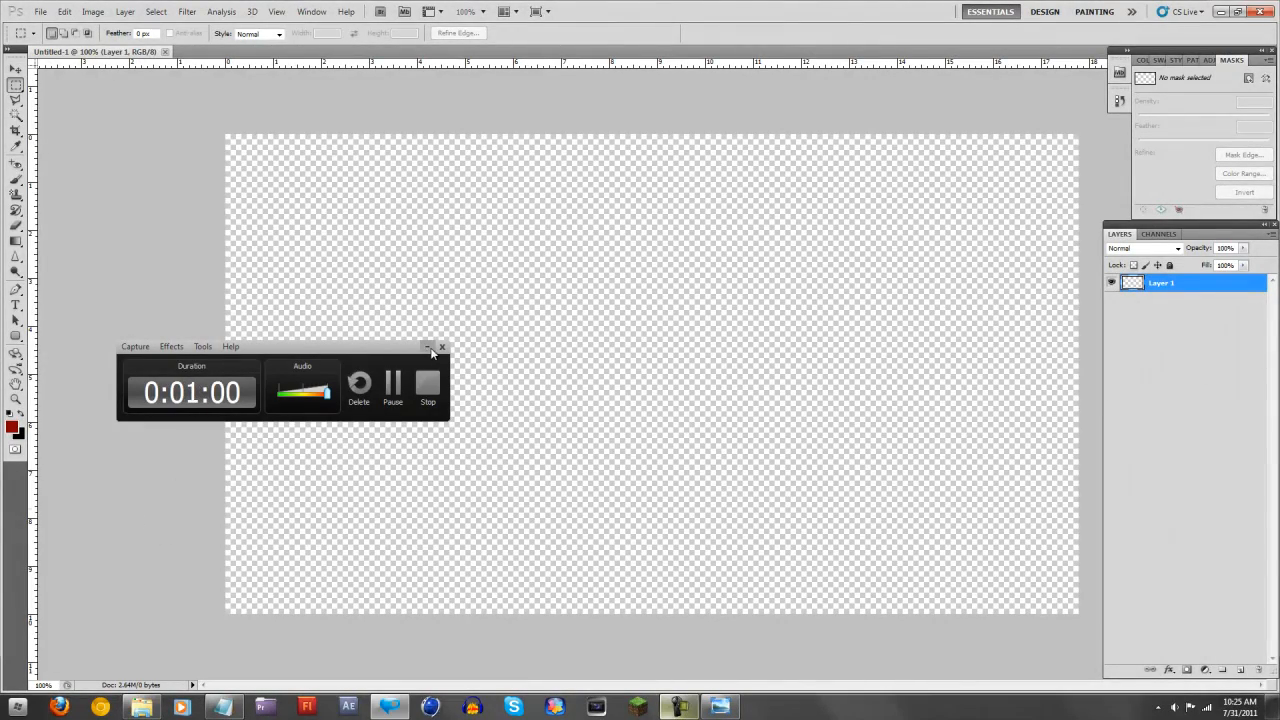
{"action": "left_click", "coordinate": [427, 347]}
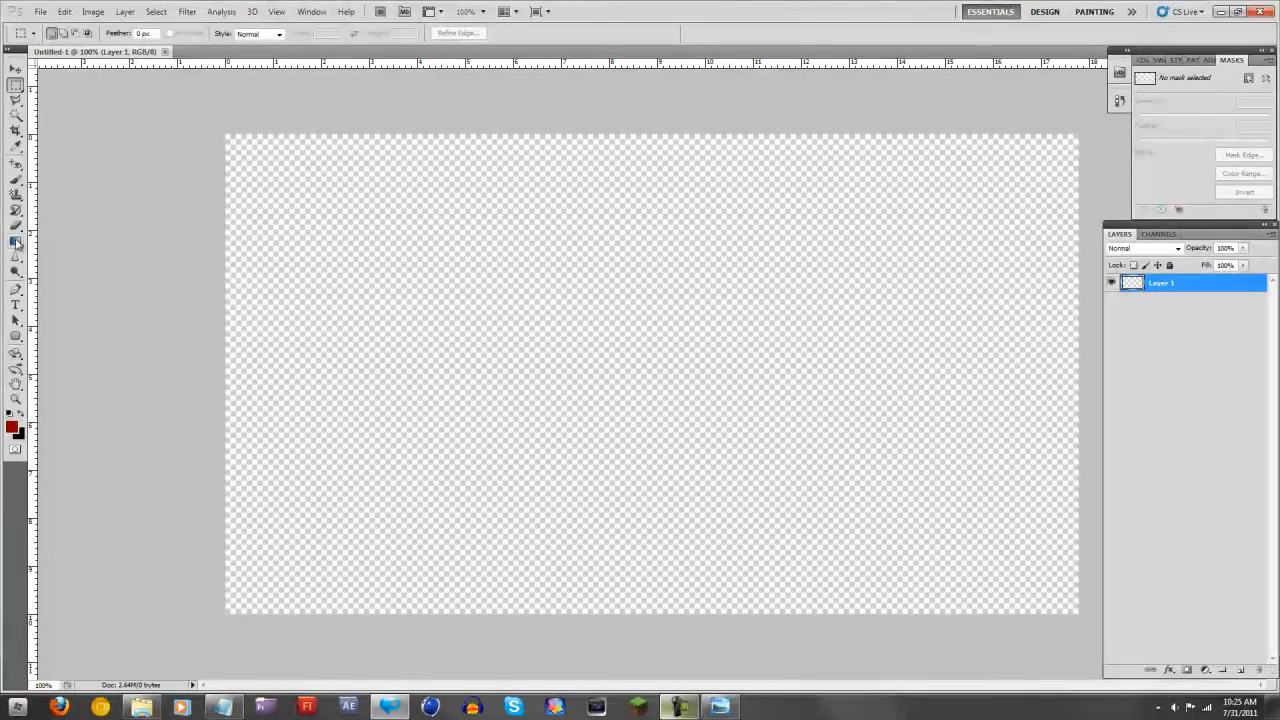
Activate the Gradient tool and open the foreground colour for editing, trying the muted shade 6e5757.
{"action": "left_click", "coordinate": [16, 243]}
{"action": "left_click", "coordinate": [12, 428]}
{"action": "left_click", "coordinate": [953, 411]}
{"action": "left_click_drag", "start_coordinate": [982, 347], "coordinate": [1032, 329]}
{"action": "mouse_move", "coordinate": [958, 360]}
{"action": "left_mouse_down"}
{"action": "mouse_move", "coordinate": [937, 434]}
{"action": "mouse_move", "coordinate": [871, 425]}
{"action": "mouse_move", "coordinate": [868, 438]}
{"action": "left_mouse_up"}
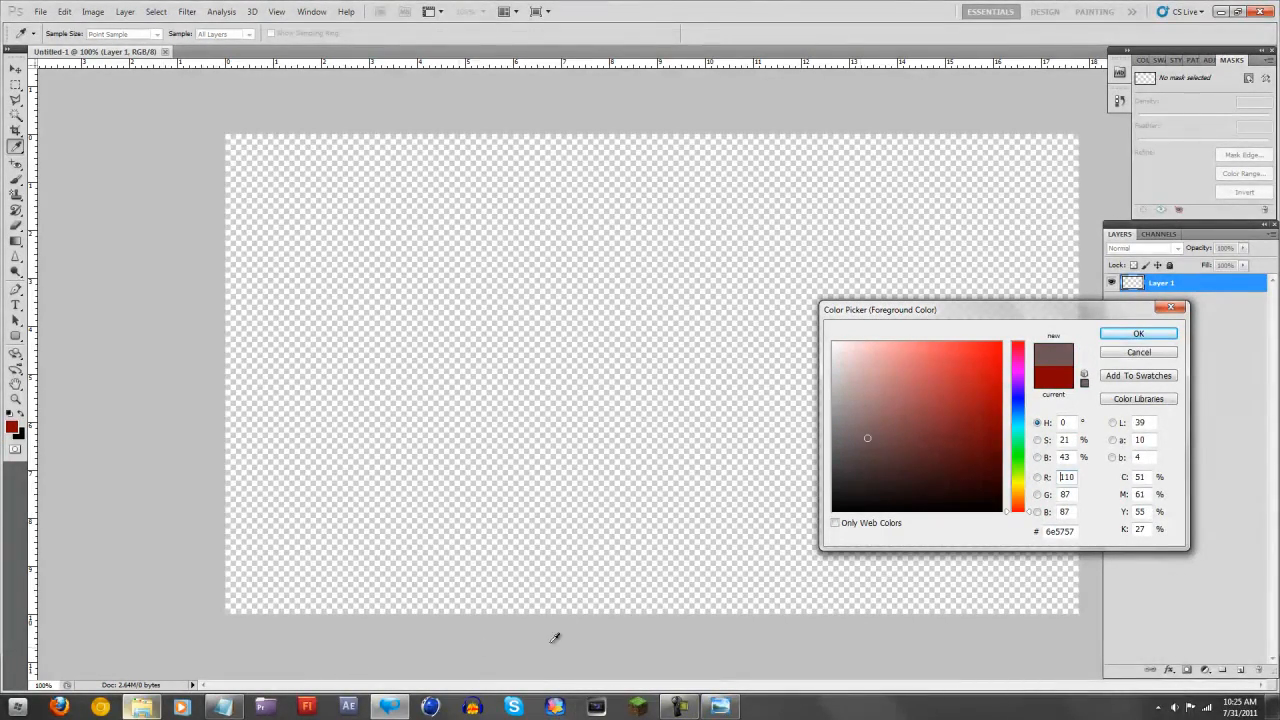
Close the reference image in Windows Photo Viewer and end the fraps.exe process in Task Manager.
{"action": "left_click", "coordinate": [721, 708]}
{"action": "left_click", "coordinate": [1262, 7]}
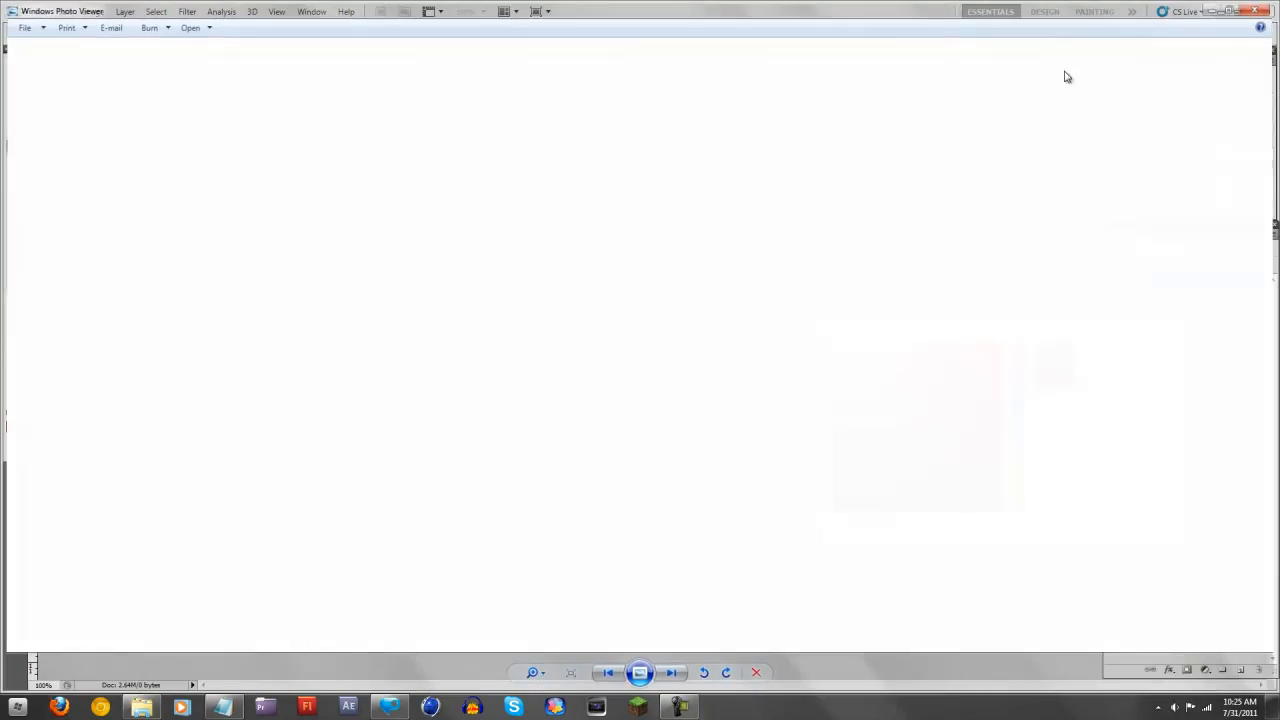
{"action": "right_click", "coordinate": [815, 714]}
{"action": "left_click", "coordinate": [868, 672]}
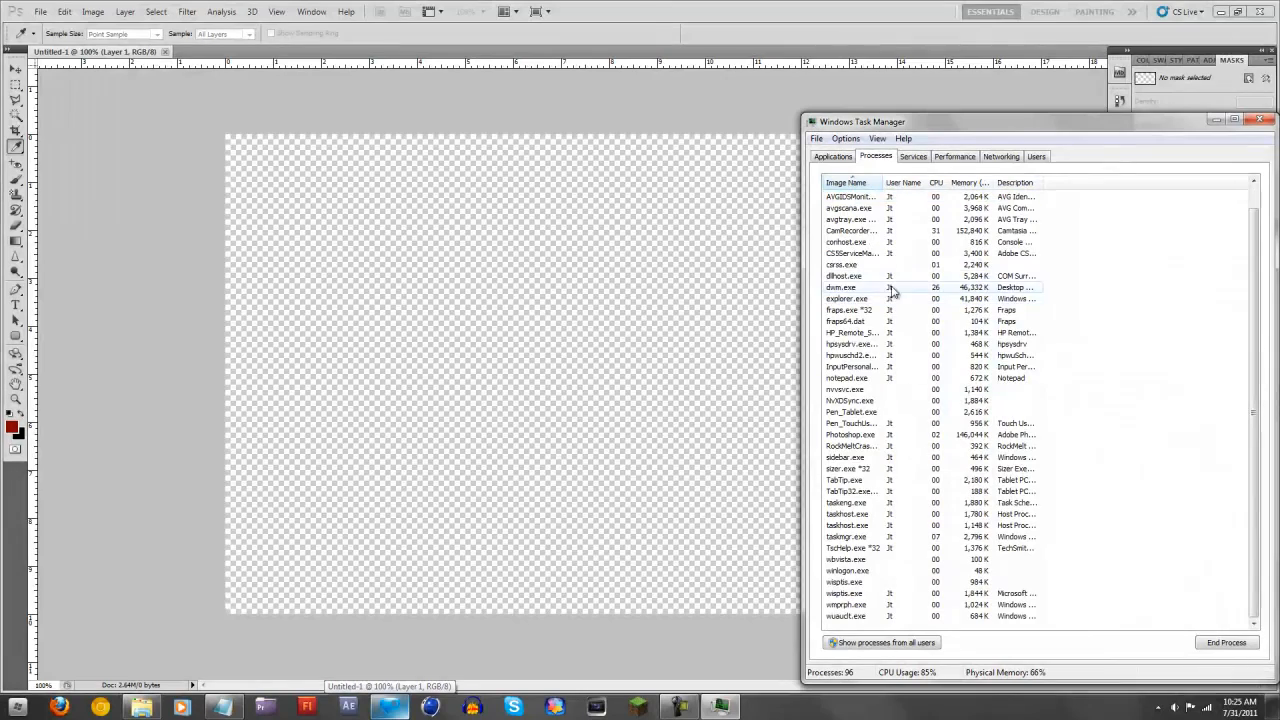
{"action": "left_click", "coordinate": [905, 312]}
{"action": "key", "text": "Delete"}
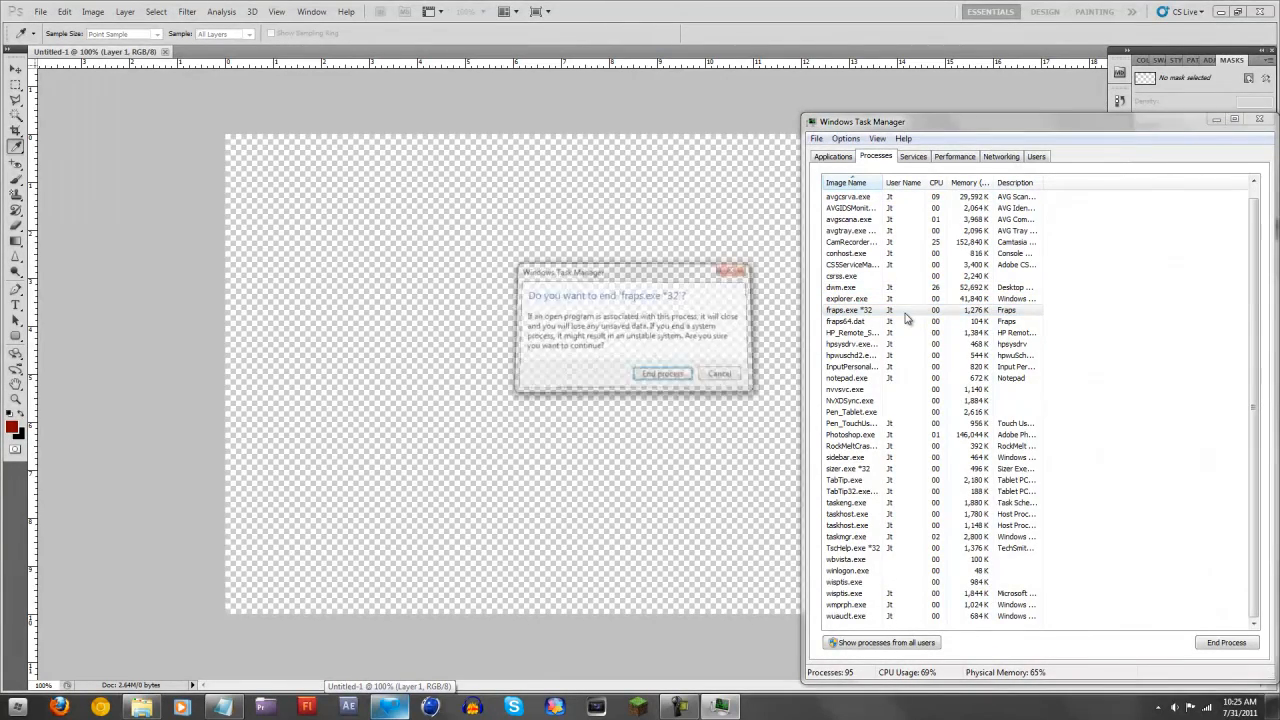
{"action": "key", "text": "Return"}
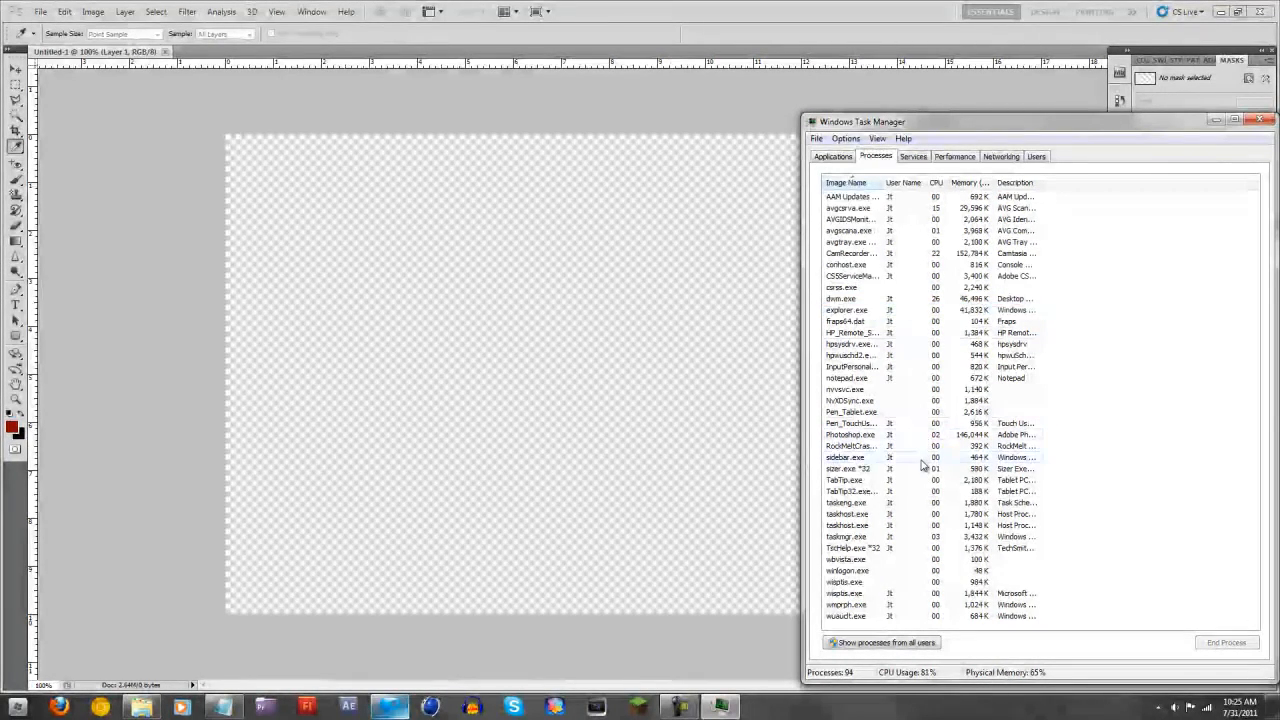
End the RockMelt crash handler and CS5 Service Manager processes, and close Task Manager.
{"action": "left_click", "coordinate": [926, 446]}
{"action": "key", "text": "Delete"}
{"action": "key", "text": "Return"}
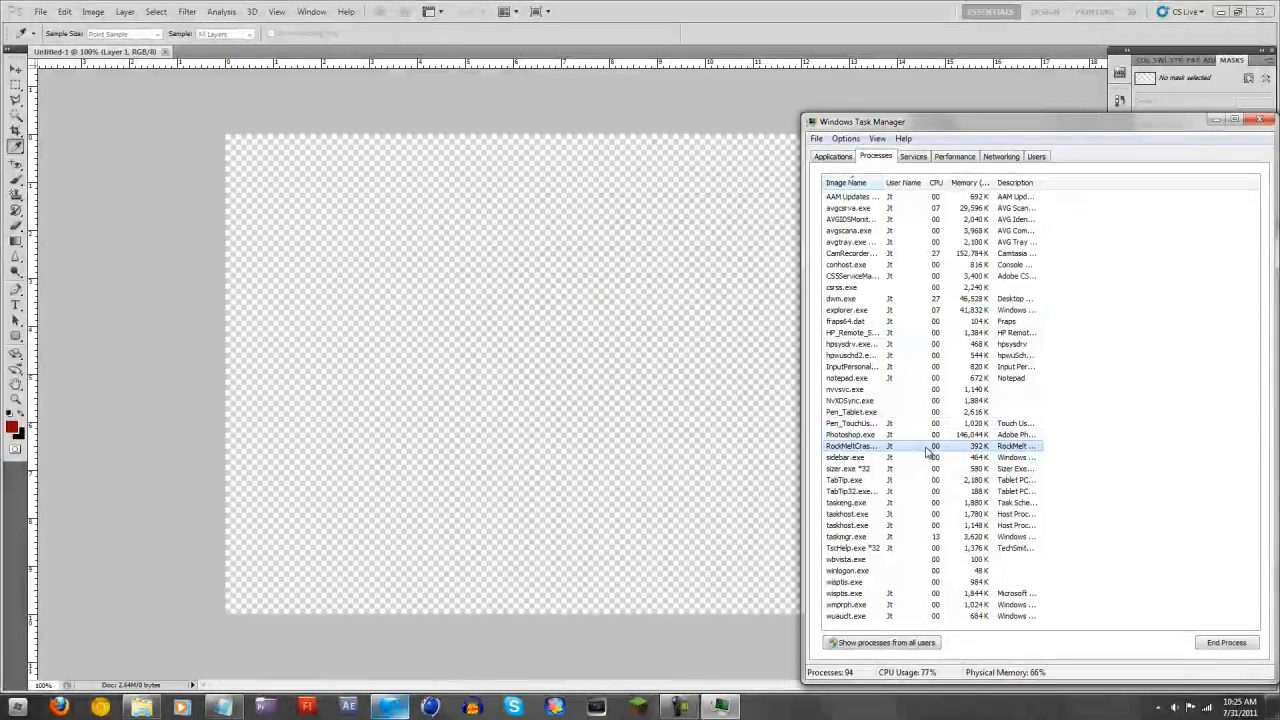
{"action": "left_click", "coordinate": [990, 537]}
{"action": "key", "text": "Delete"}
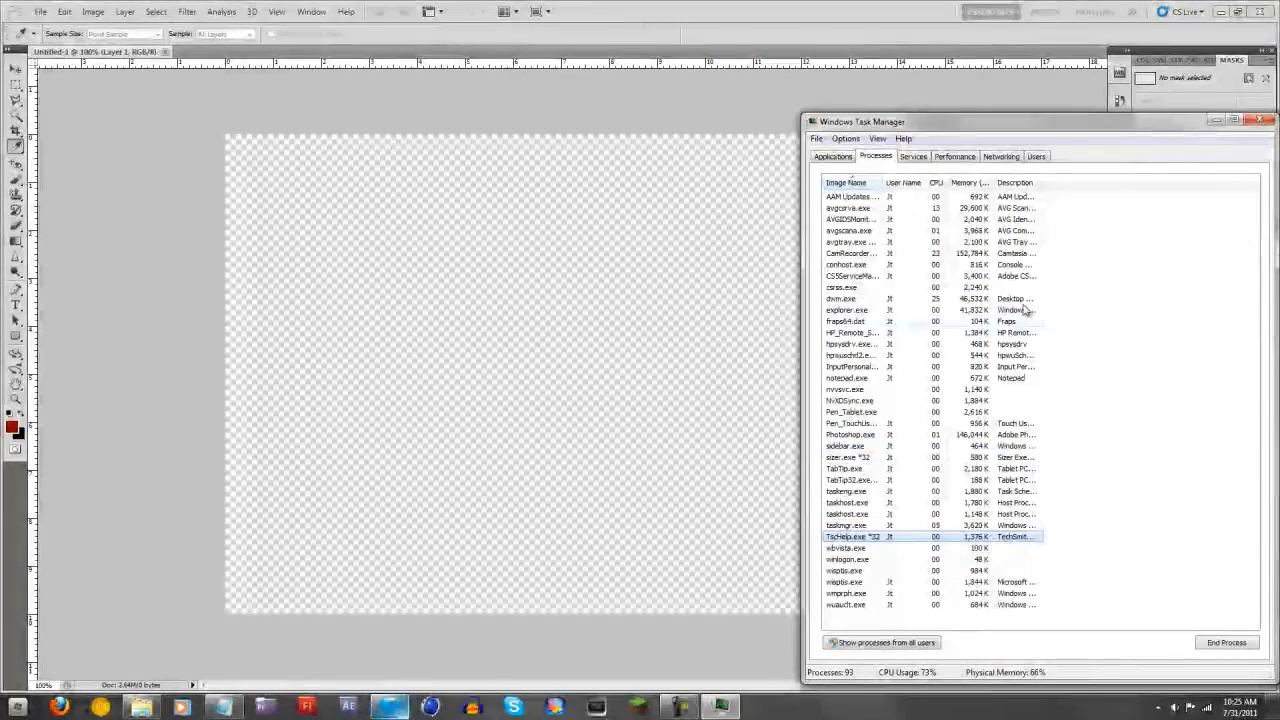
{"action": "left_click", "coordinate": [1012, 255]}
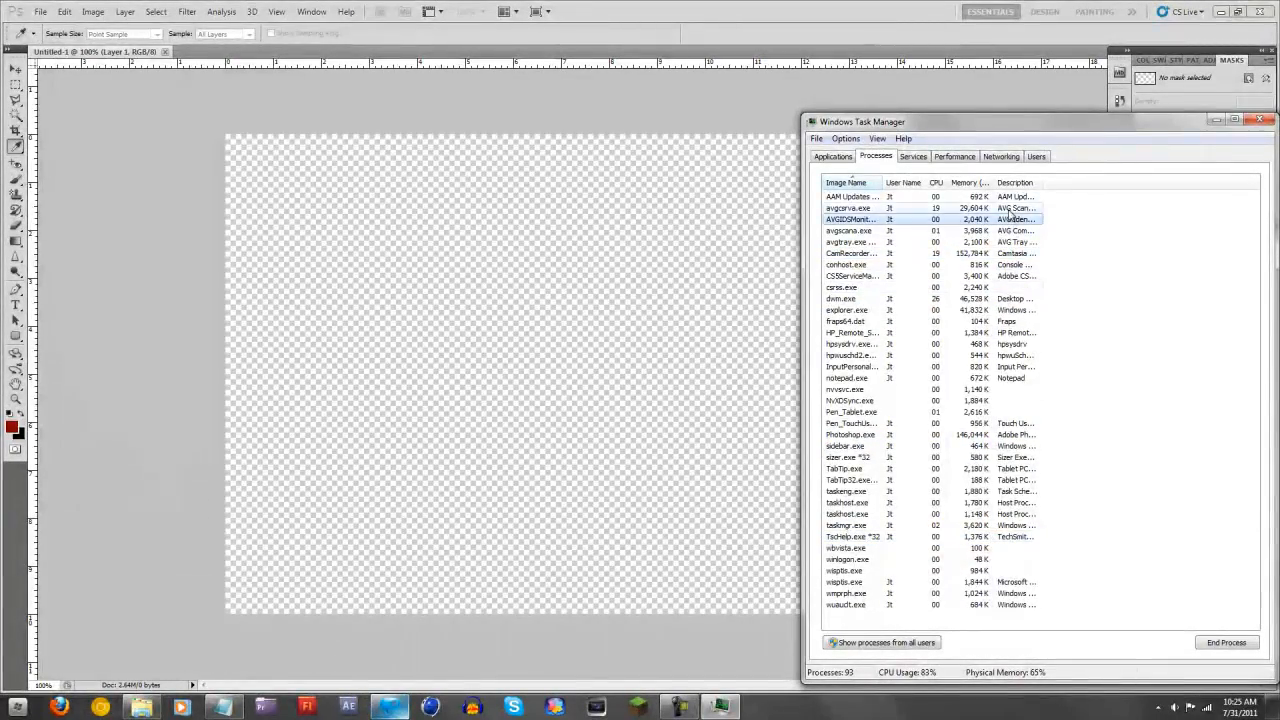
{"action": "left_click", "coordinate": [1005, 276]}
{"action": "key", "text": "Delete"}
{"action": "key", "text": "Return"}
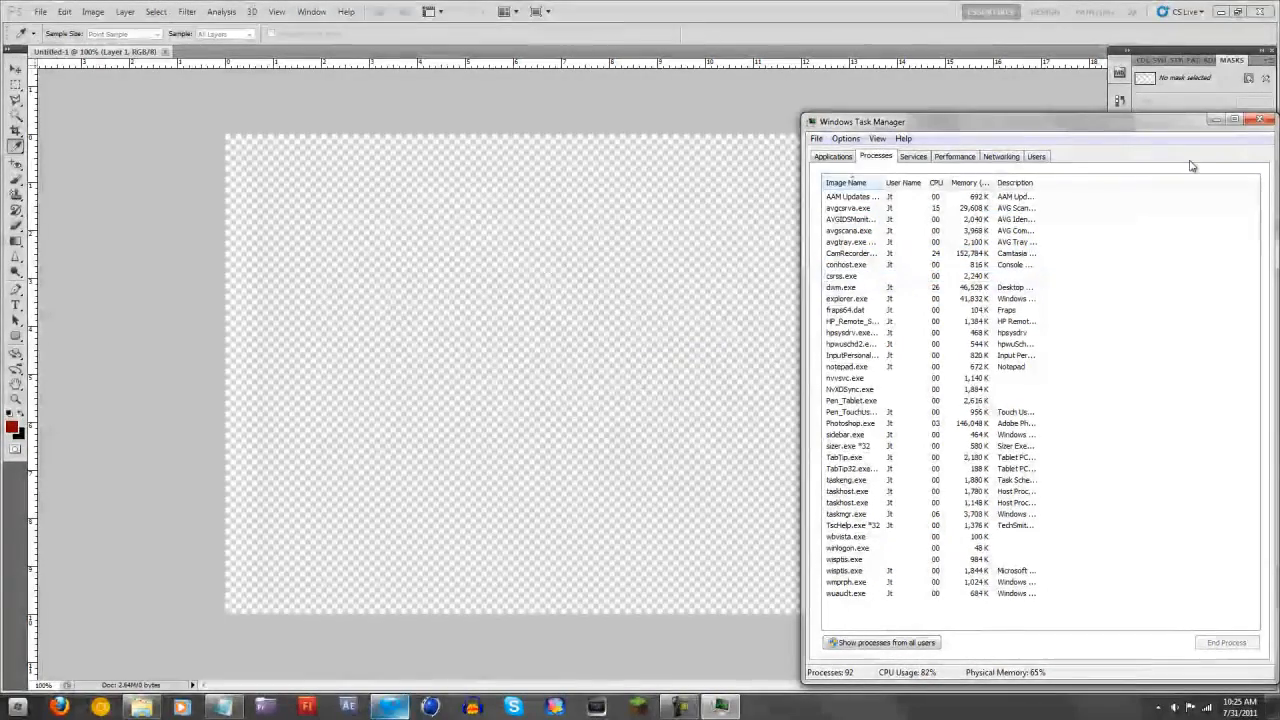
{"action": "left_click", "coordinate": [1260, 120]}
Set the foreground colour to the bright blue 001eff.
{"action": "left_click", "coordinate": [1062, 304]}
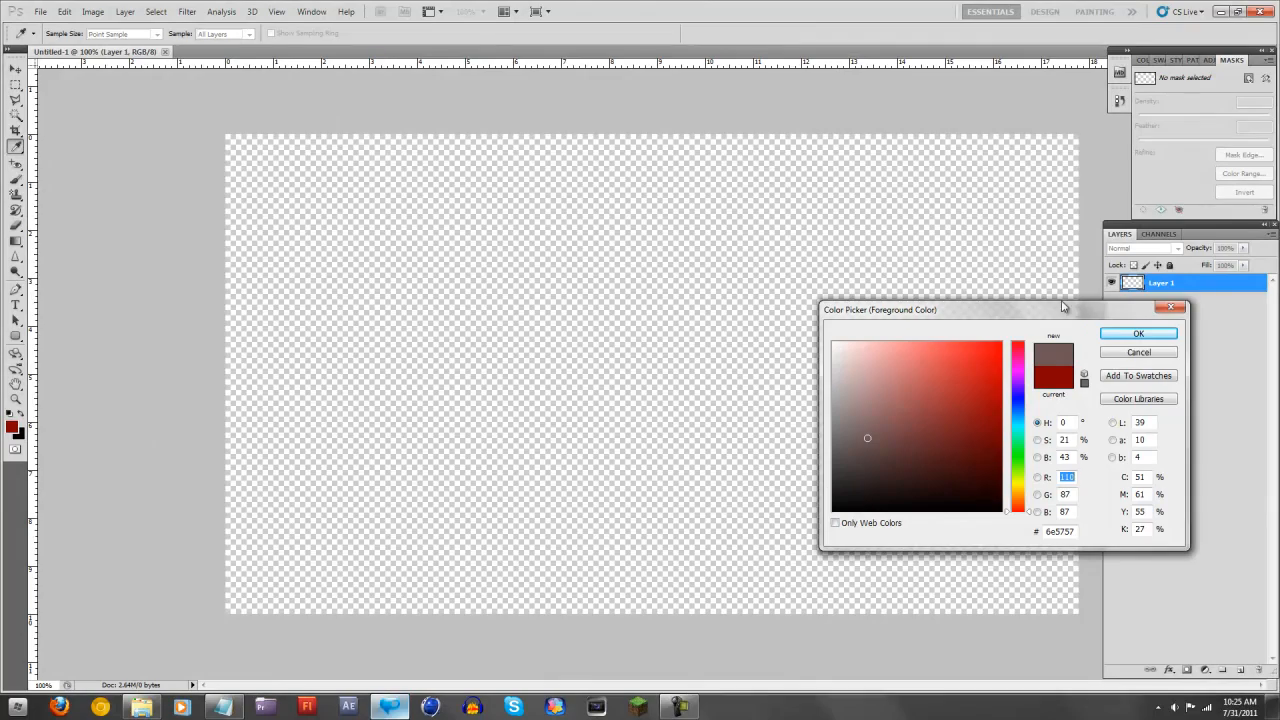
{"action": "left_click_drag", "start_coordinate": [889, 375], "coordinate": [1053, 311]}
{"action": "left_click_drag", "start_coordinate": [938, 381], "coordinate": [1008, 427]}
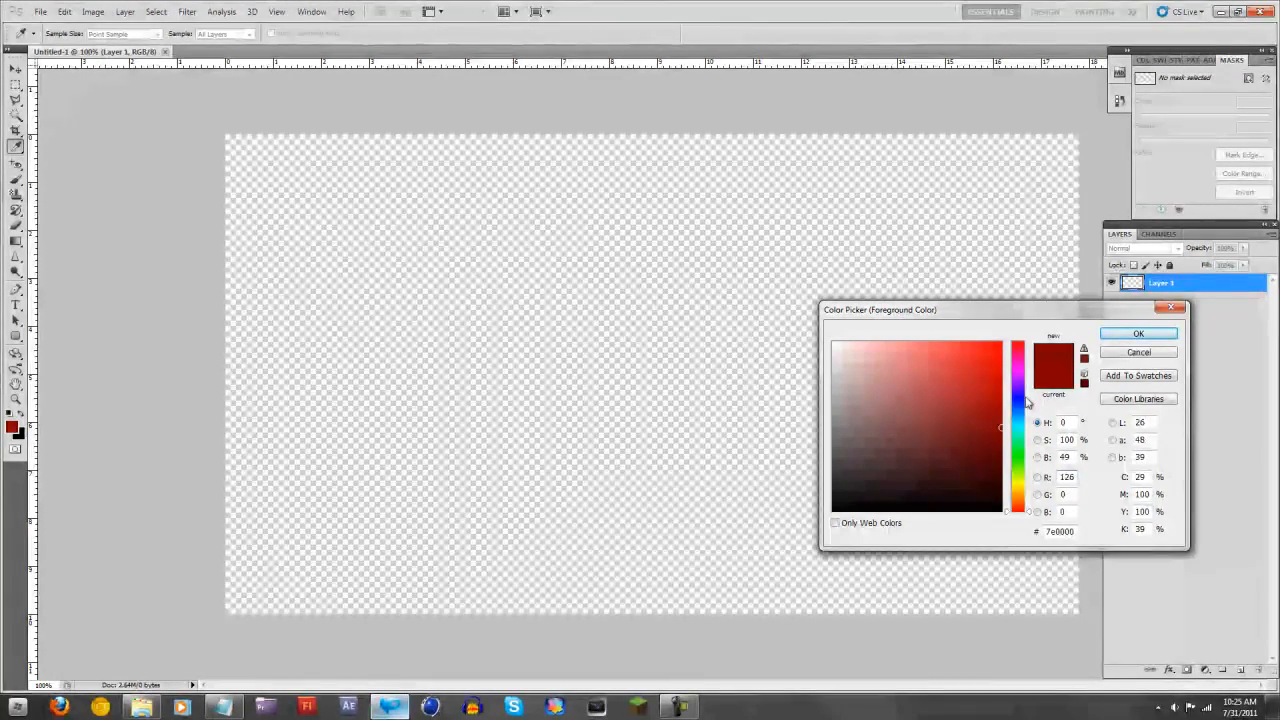
{"action": "left_click", "coordinate": [1014, 400]}
{"action": "left_click", "coordinate": [1000, 343]}
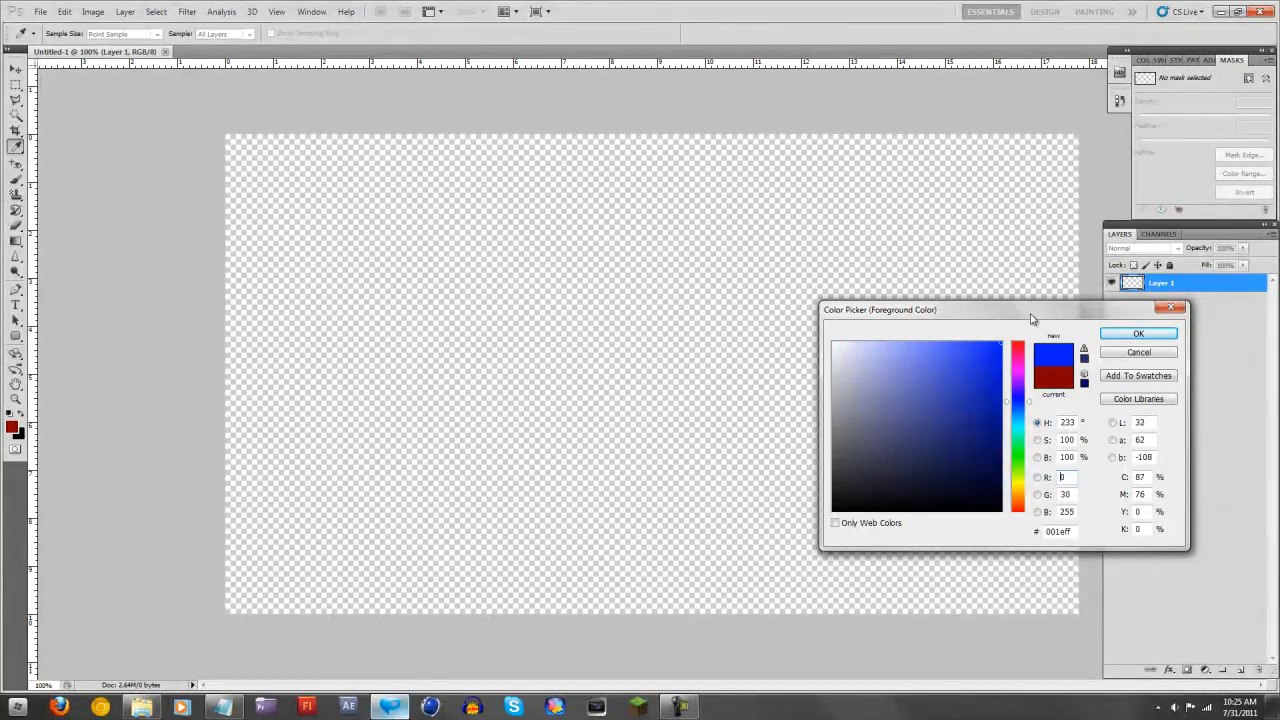
{"action": "left_click", "coordinate": [1140, 333]}
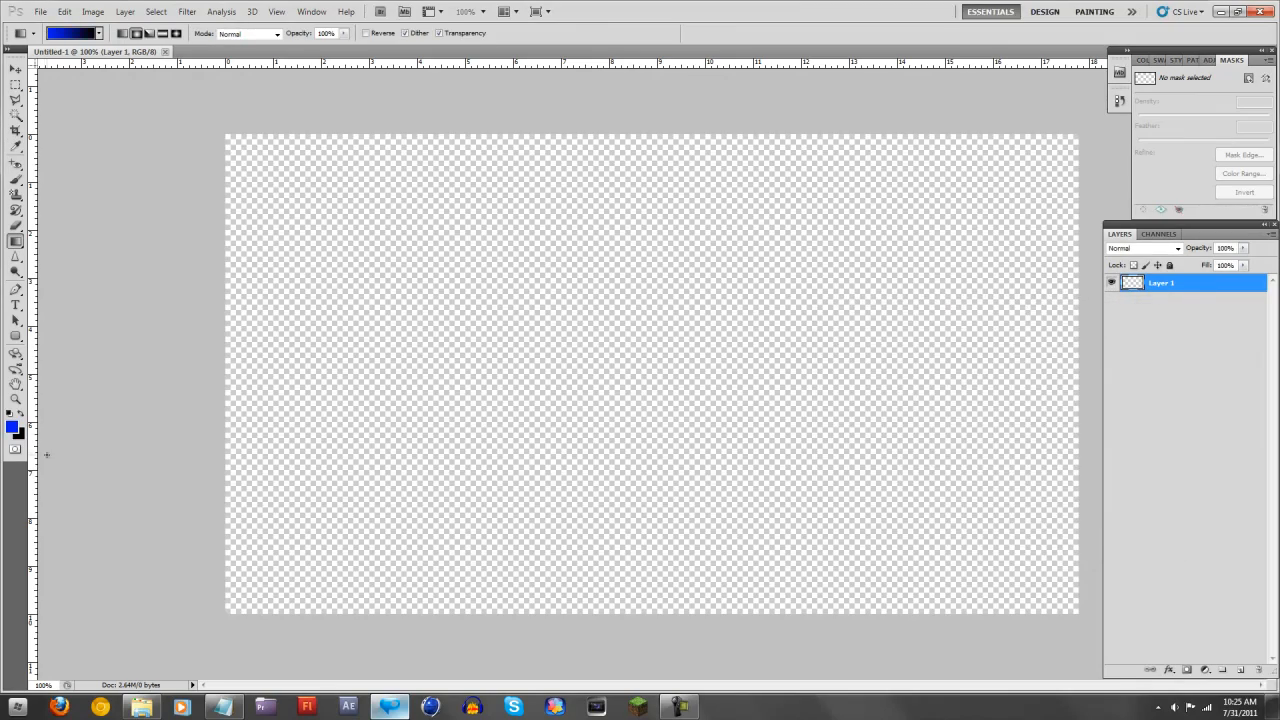
Set the foreground colour to the dark navy blue 000c64.
{"action": "left_click", "coordinate": [13, 427]}
{"action": "left_click_drag", "start_coordinate": [860, 398], "coordinate": [833, 343]}
{"action": "left_click_drag", "start_coordinate": [986, 390], "coordinate": [1042, 445]}
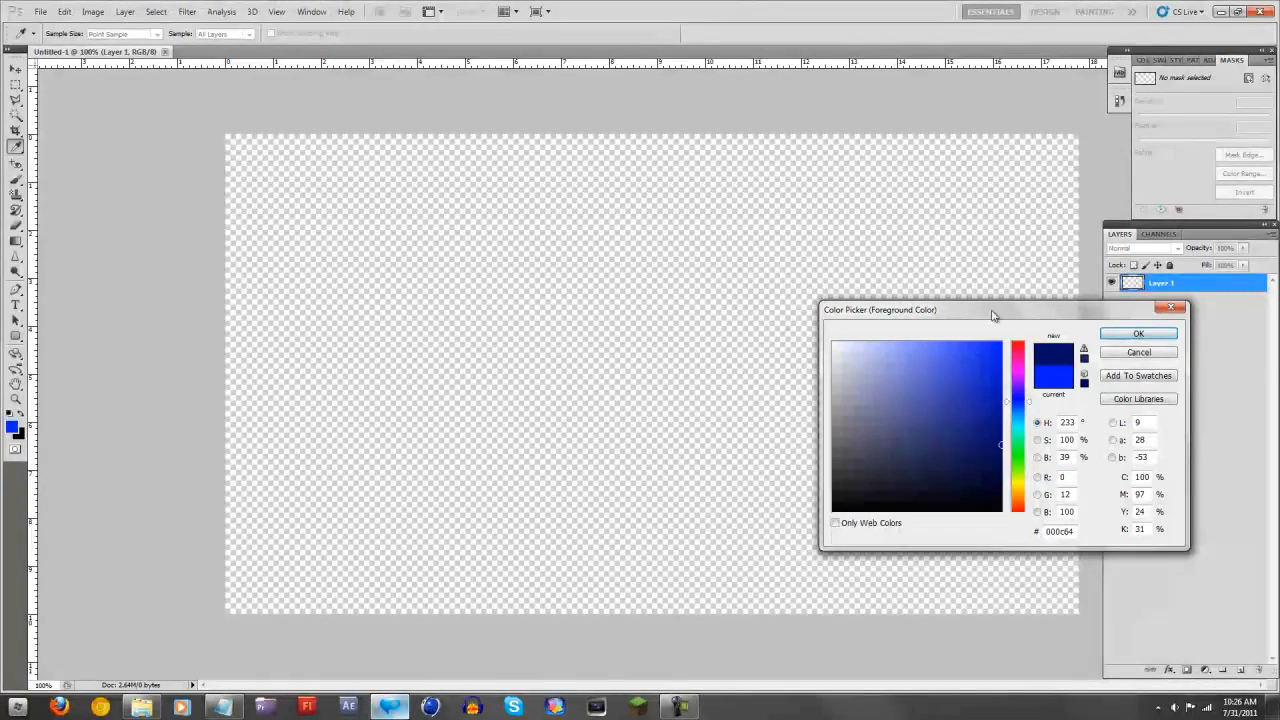
{"action": "left_click", "coordinate": [1137, 334]}
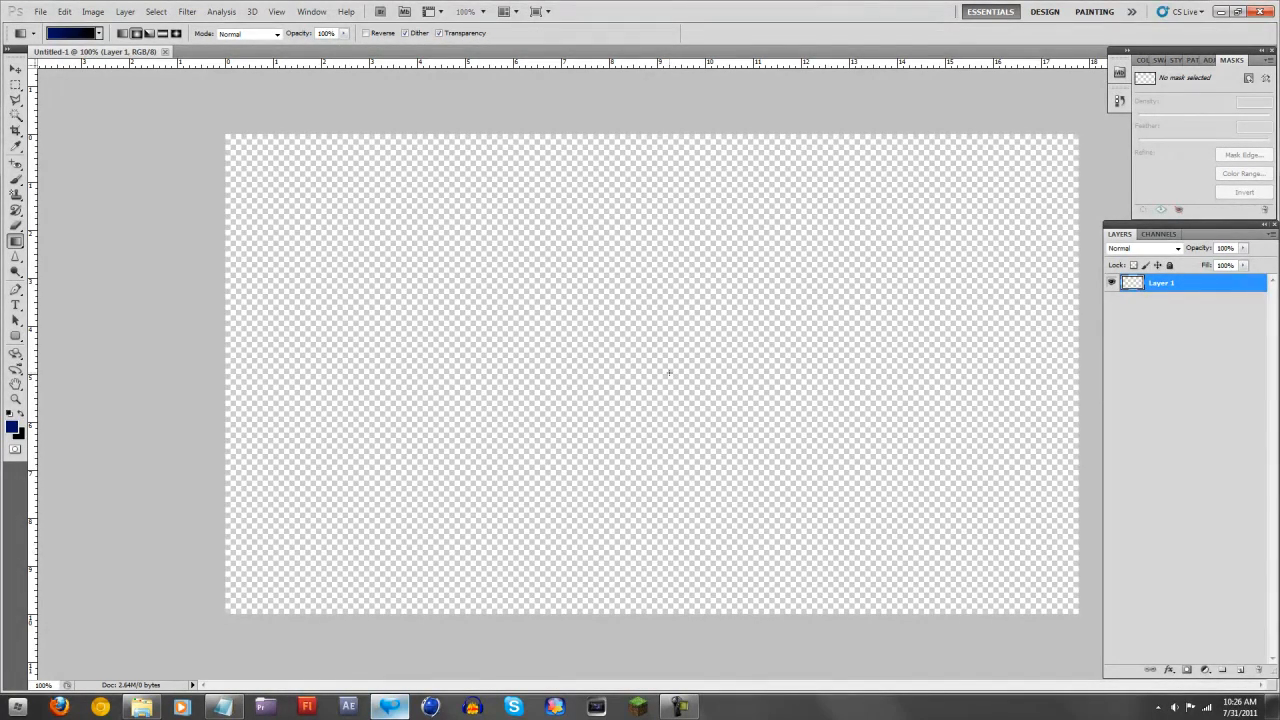
Try a radial gradient outward from the canvas centre and a linear gradient across the canvas on Layer 1.
{"action": "left_click_drag", "start_coordinate": [658, 367], "coordinate": [228, 136]}
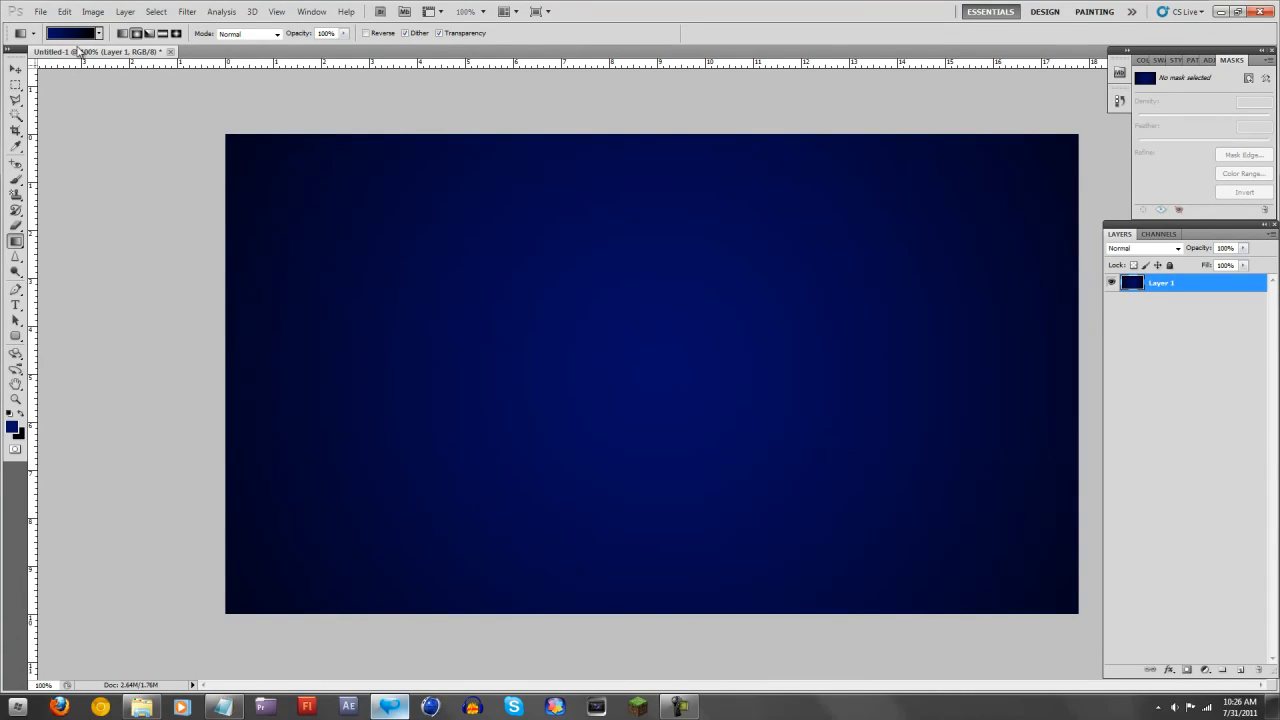
{"action": "left_click_drag", "start_coordinate": [826, 250], "coordinate": [320, 260]}
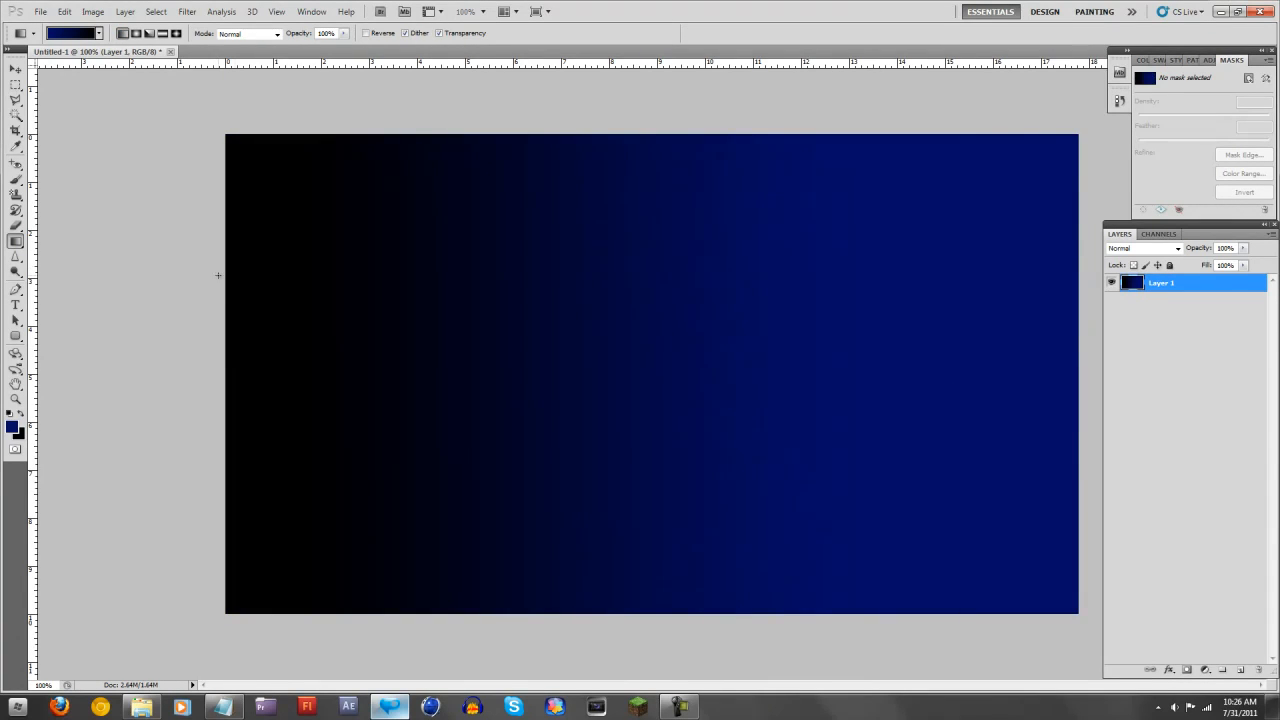
Fill Layer 1 with a radial navy-to-black gradient running from the canvas centre toward its upper-left corner.
{"action": "left_click", "coordinate": [136, 33]}
{"action": "left_click_drag", "start_coordinate": [661, 362], "coordinate": [228, 136]}
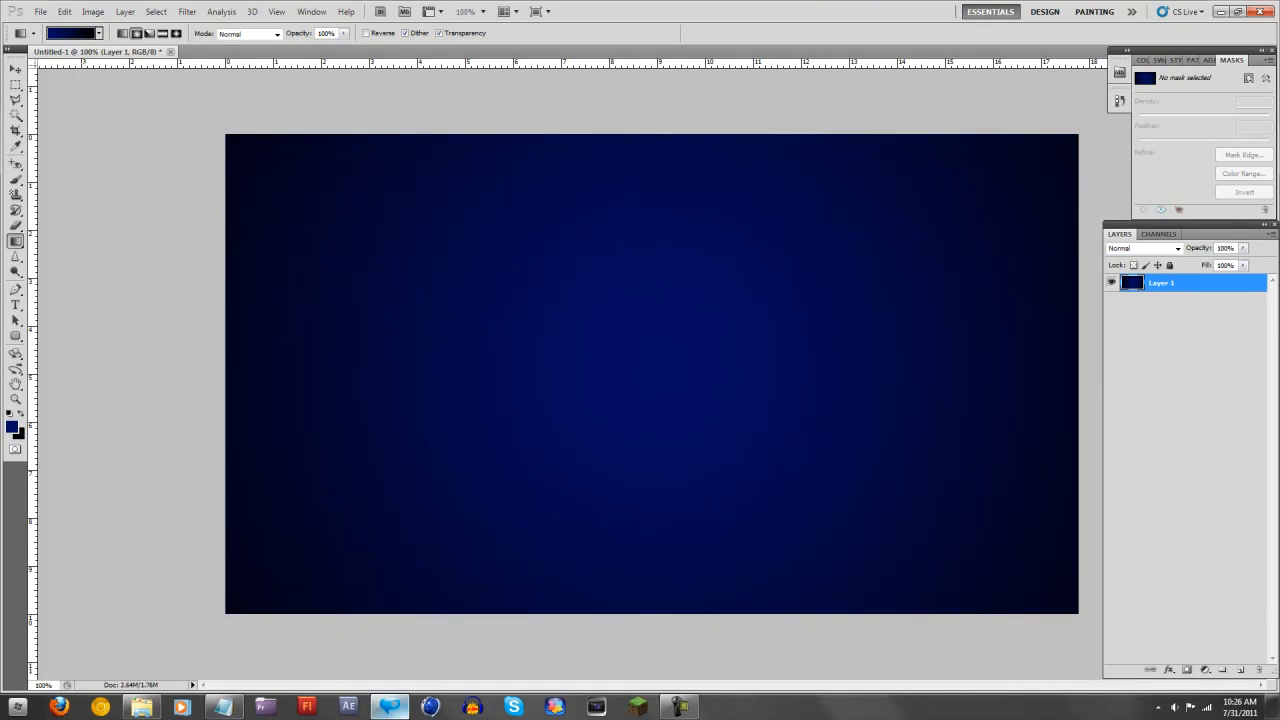
{"action": "left_click_drag", "start_coordinate": [666, 371], "coordinate": [355, 192]}
{"action": "left_click", "coordinate": [15, 68]}
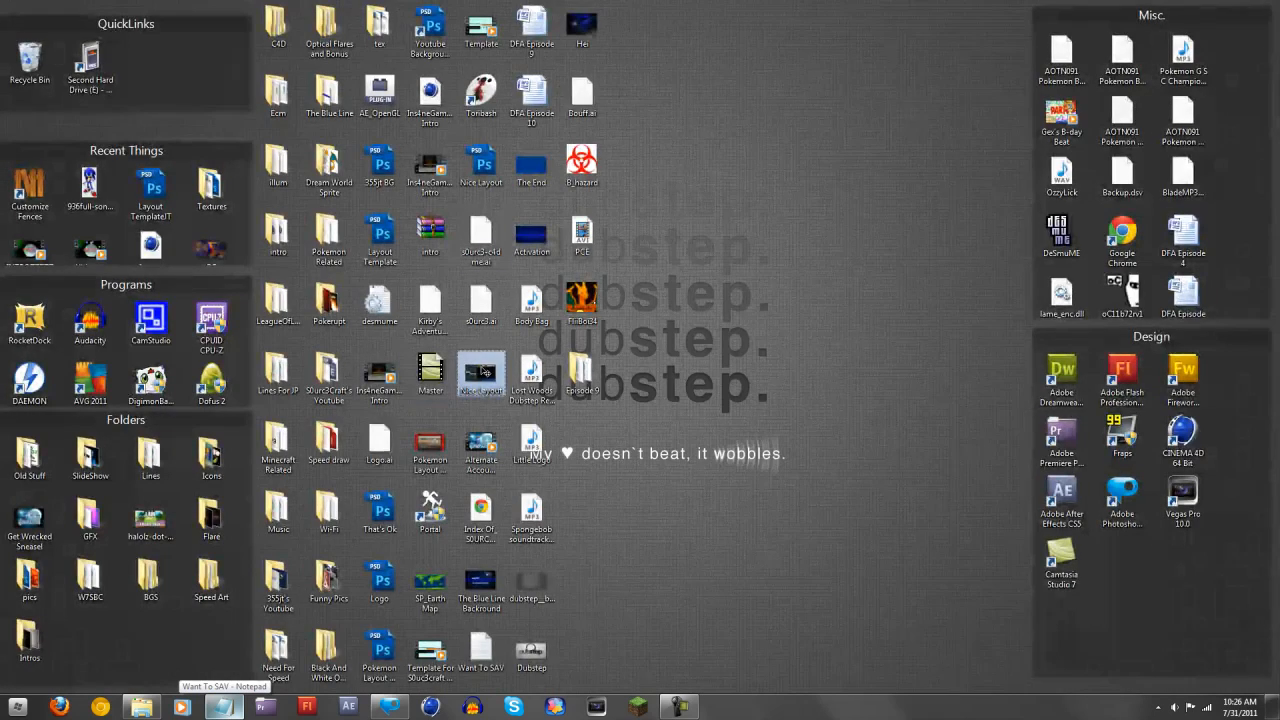
Switch back to Photoshop and draw a navy rectangle shape about 14.5 by 7.7 inches over the middle of the canvas.
{"action": "left_click", "coordinate": [390, 708]}
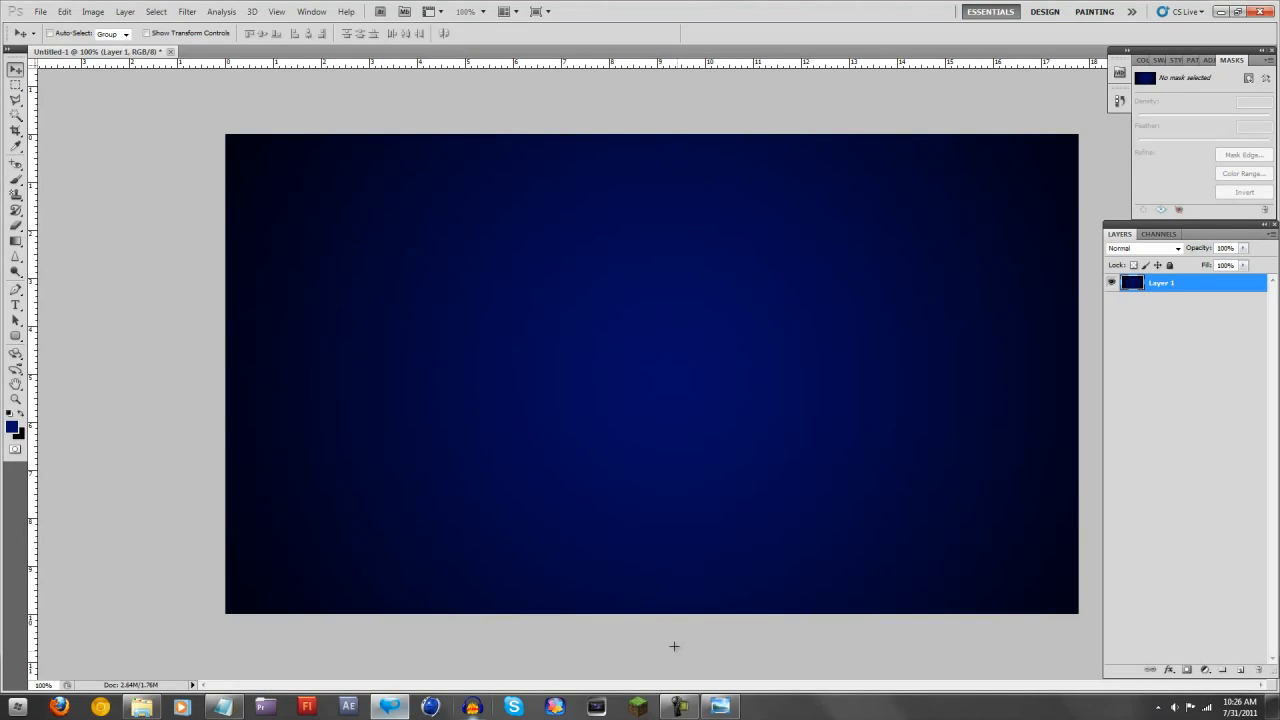
{"action": "right_click", "coordinate": [15, 336]}
{"action": "left_click", "coordinate": [72, 336]}
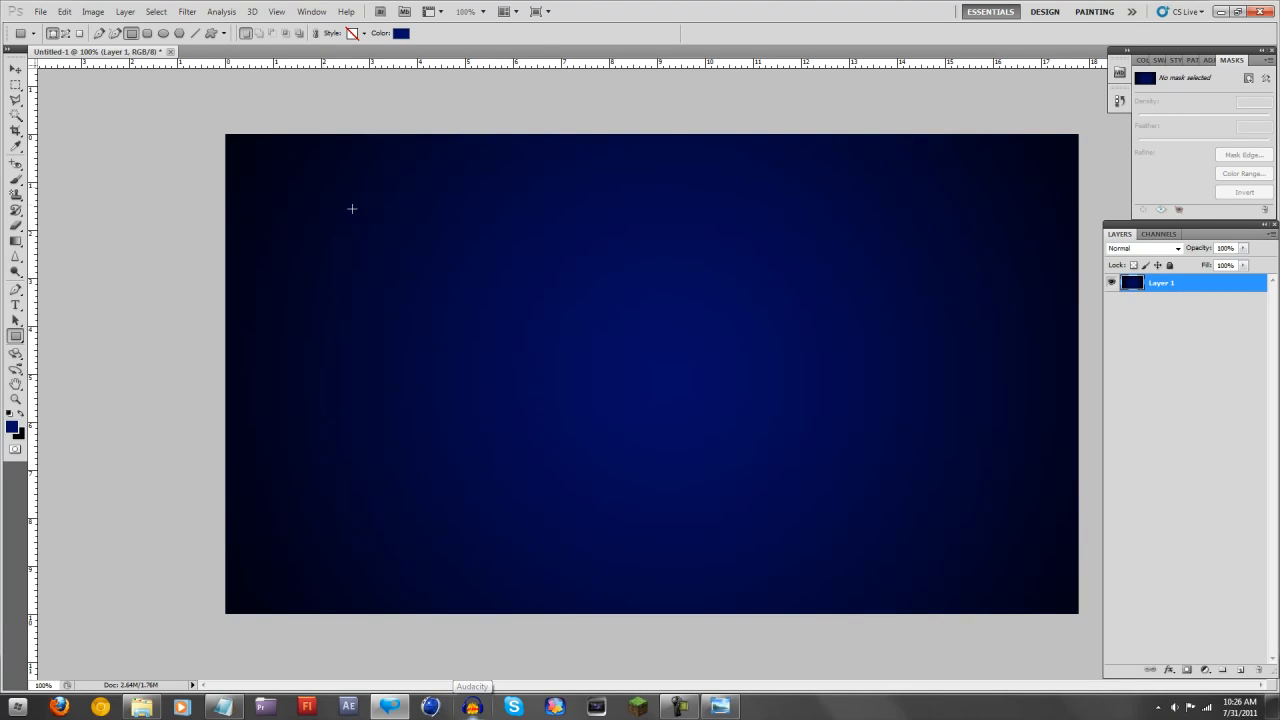
{"action": "left_click_drag", "start_coordinate": [323, 188], "coordinate": [1021, 559]}
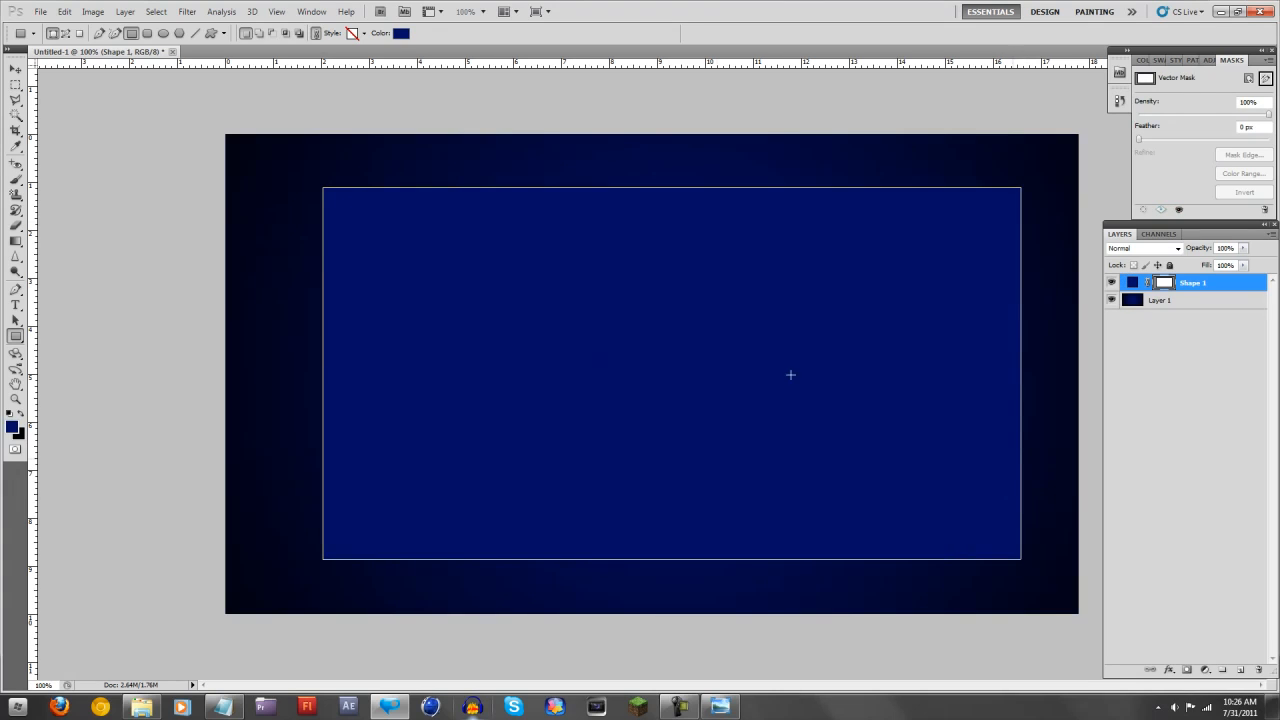
{"action": "left_click", "coordinate": [15, 68]}
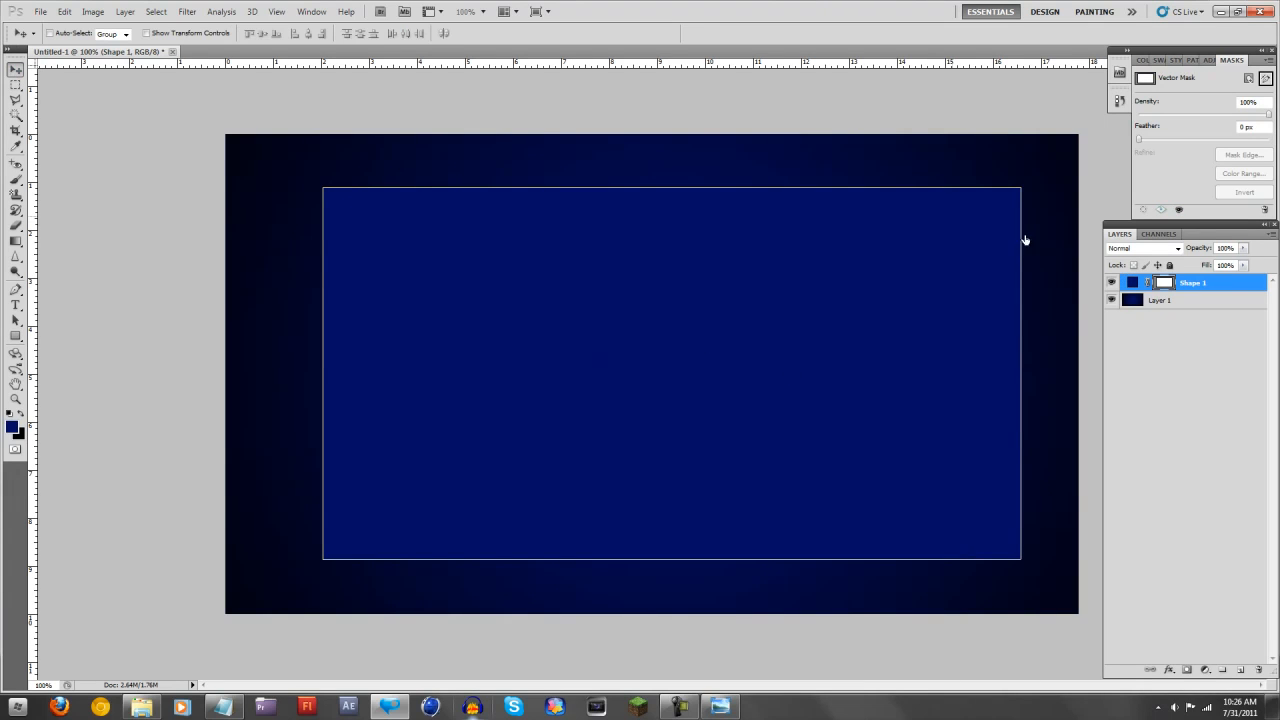
Replace the large rectangle shape with a navy rectangle about 10.5 by 7.4 inches over the right part of the canvas.
{"action": "left_click", "coordinate": [1210, 288]}
{"action": "left_click_drag", "start_coordinate": [759, 294], "coordinate": [731, 306]}
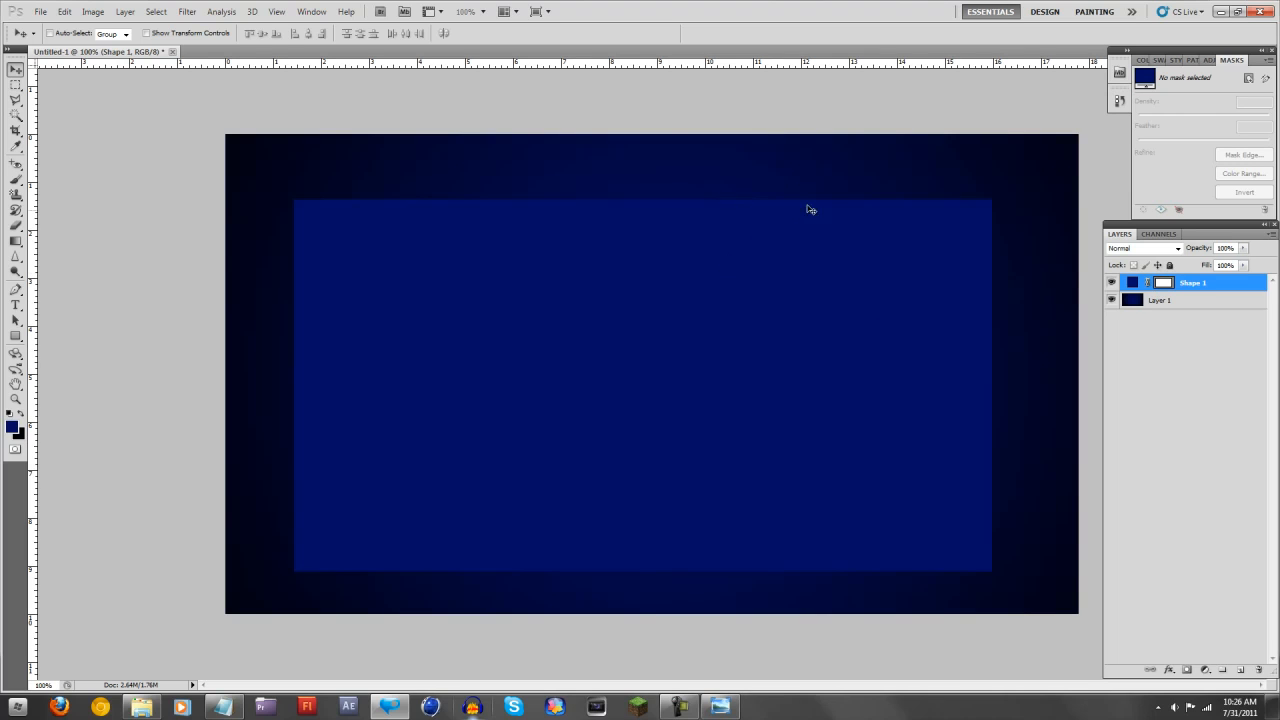
{"action": "key", "text": "Delete"}
{"action": "left_click", "coordinate": [15, 336]}
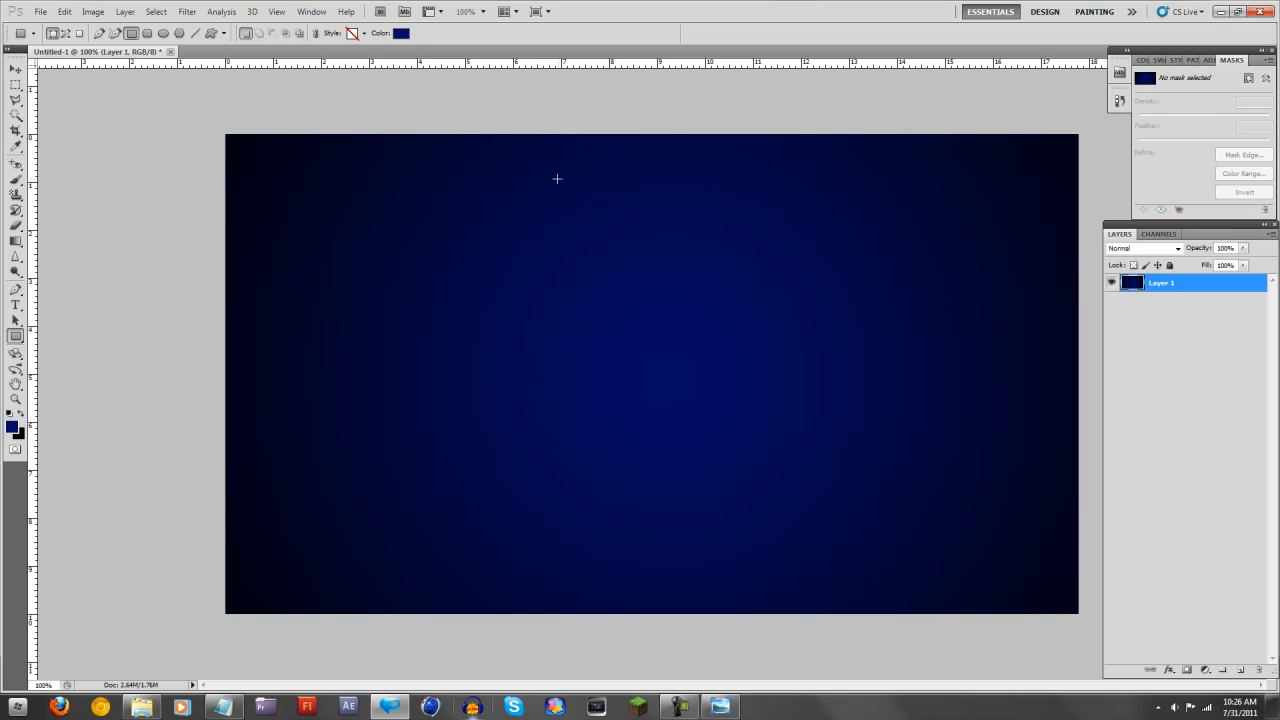
{"action": "left_click_drag", "start_coordinate": [554, 178], "coordinate": [1059, 533]}
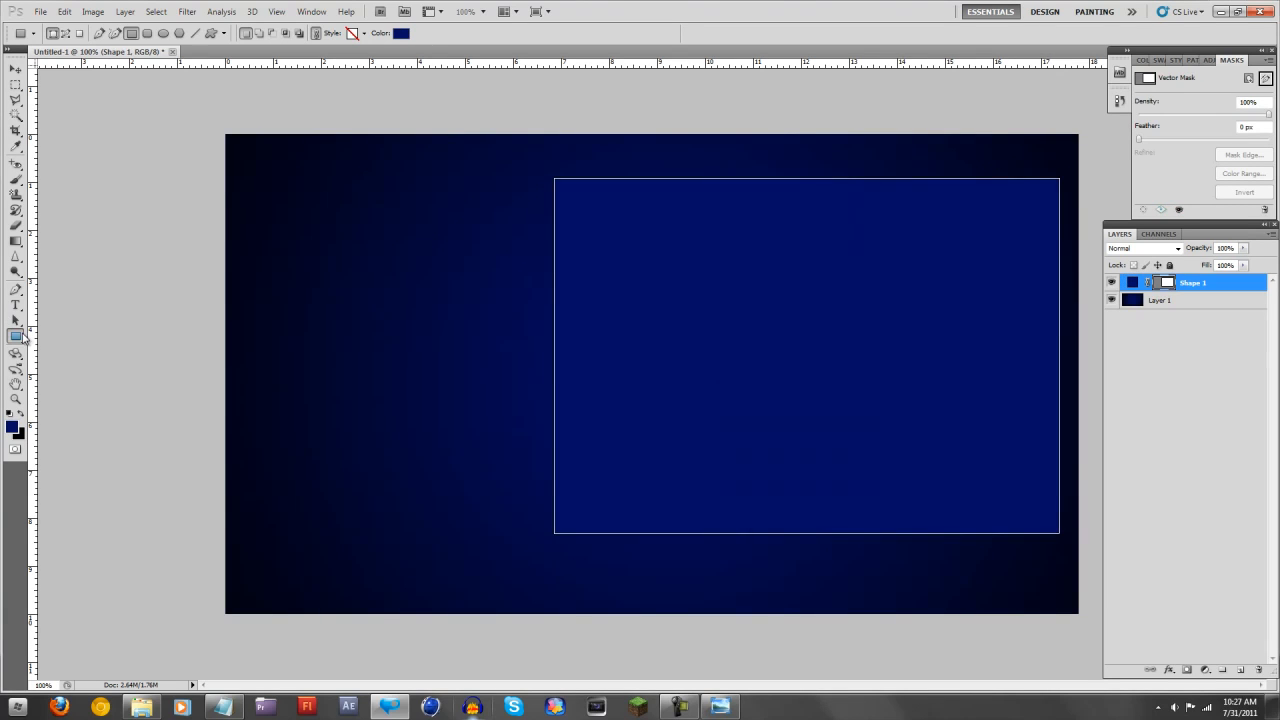
Shift the navy rectangle slightly down and left, and enlarge it to 104.62% width and 103.38% height.
{"action": "left_click", "coordinate": [17, 68]}
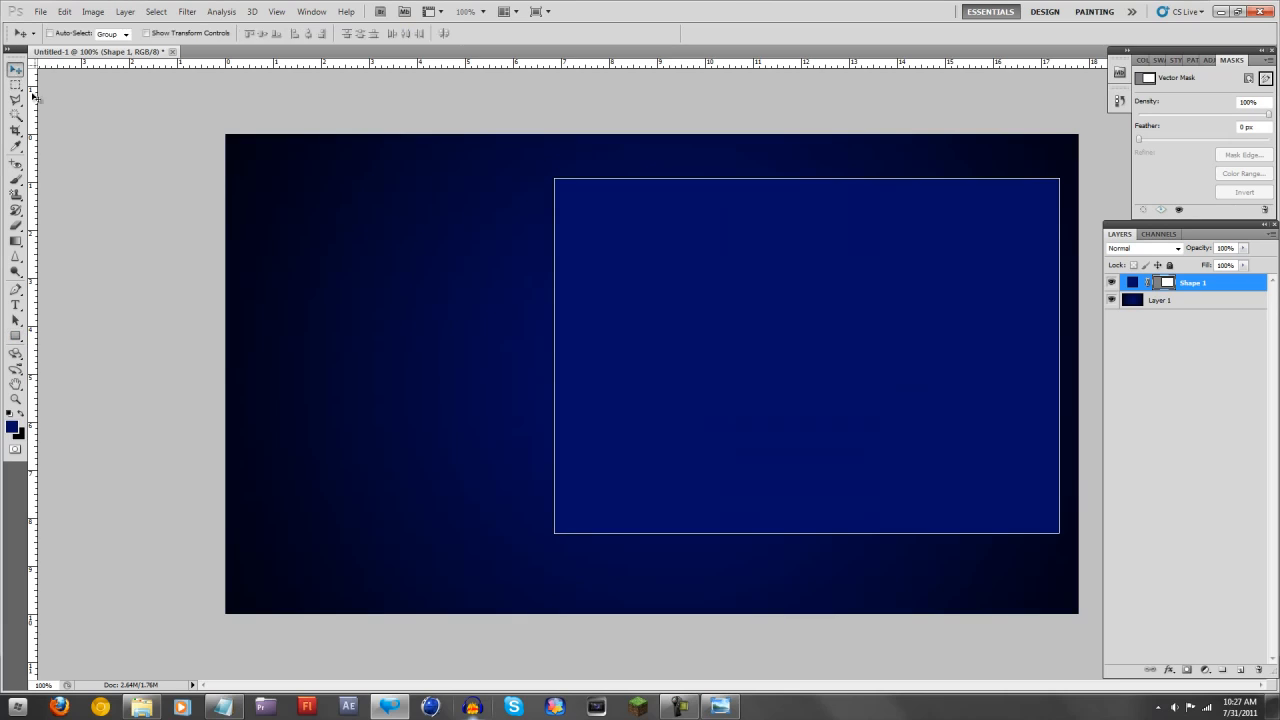
{"action": "left_click_drag", "start_coordinate": [605, 278], "coordinate": [595, 294]}
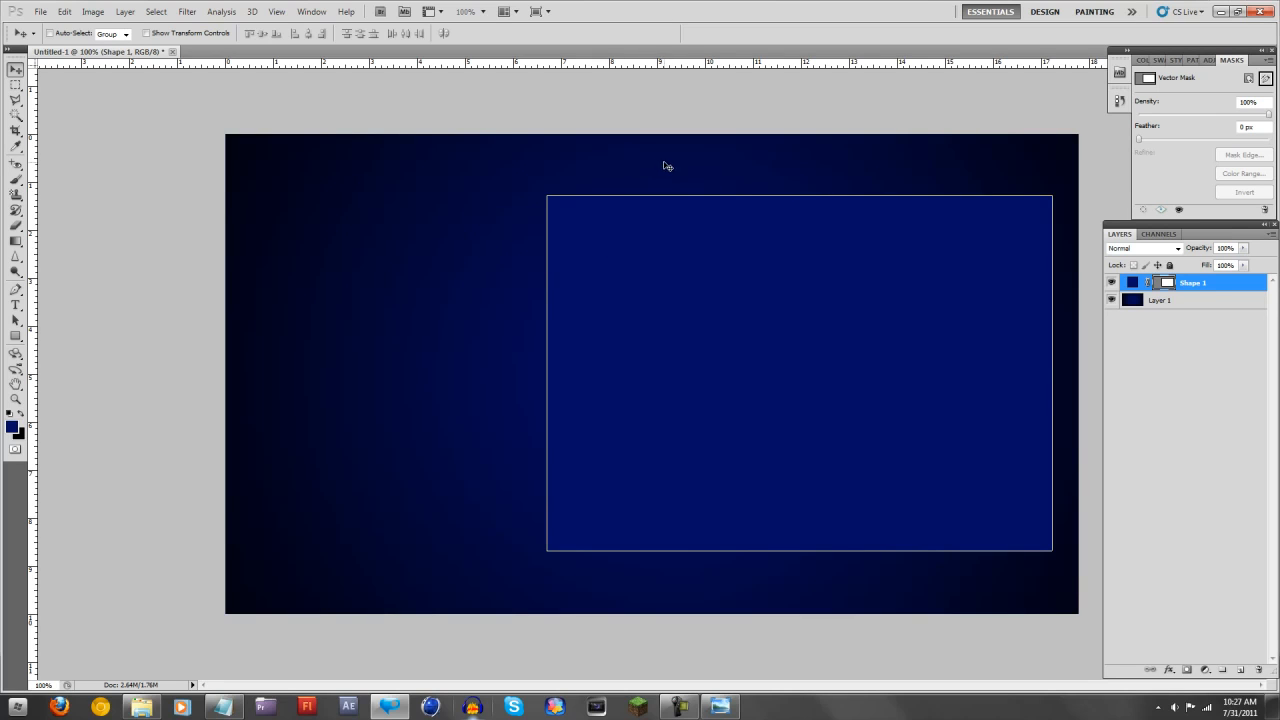
{"action": "left_click", "coordinate": [1190, 302]}
{"action": "left_click", "coordinate": [1191, 284]}
{"action": "key", "text": "ctrl+t"}
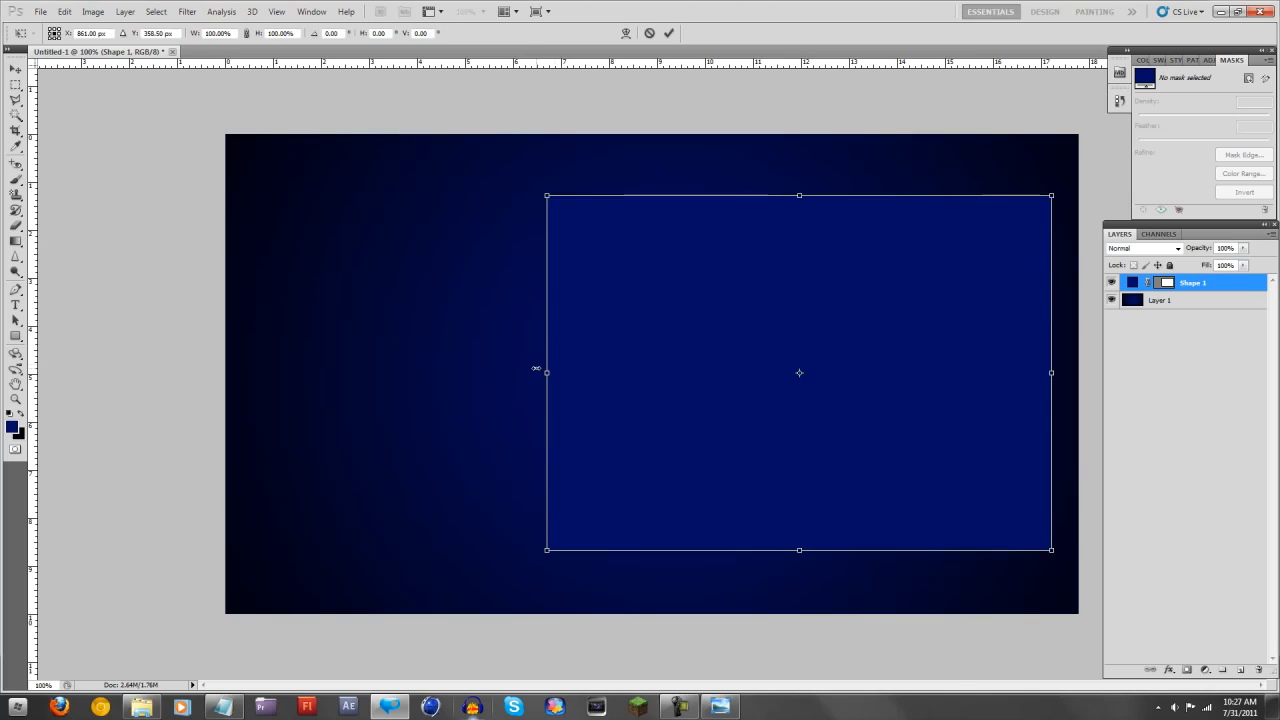
{"action": "left_click_drag", "start_coordinate": [546, 372], "coordinate": [535, 372]}
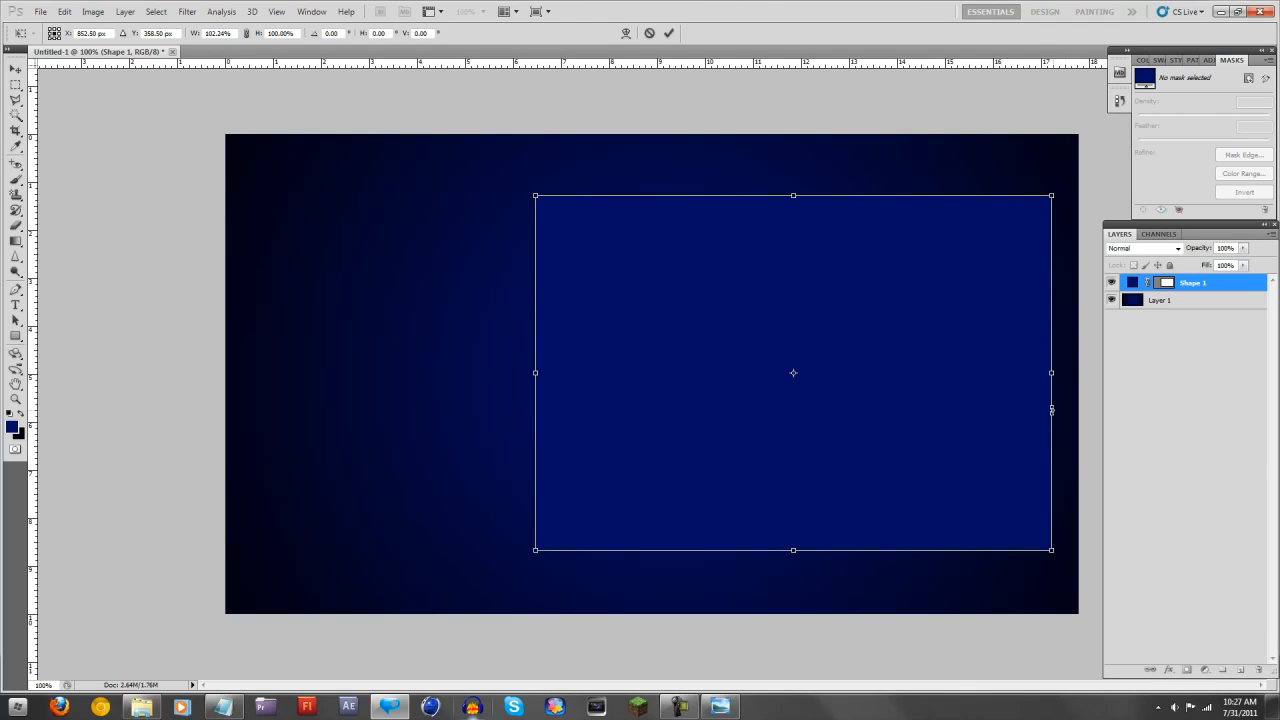
{"action": "left_click_drag", "start_coordinate": [1050, 374], "coordinate": [1063, 374]}
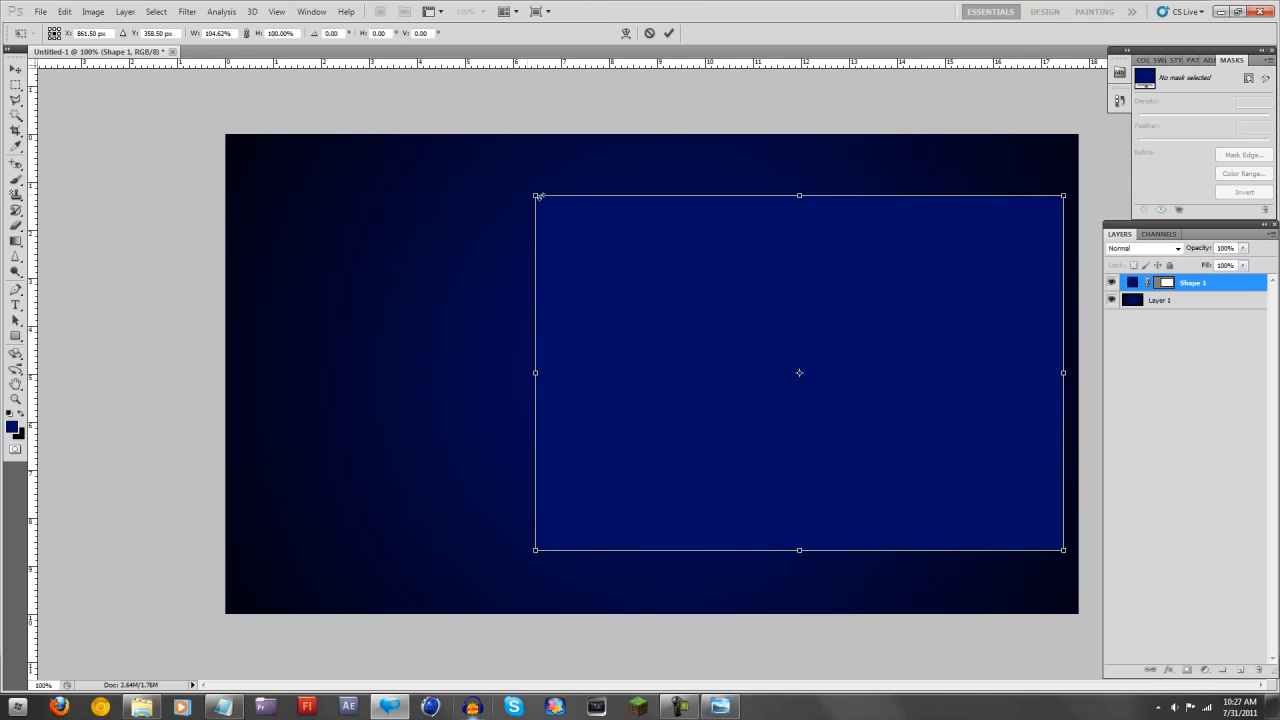
{"action": "left_click_drag", "start_coordinate": [794, 192], "coordinate": [794, 188]}
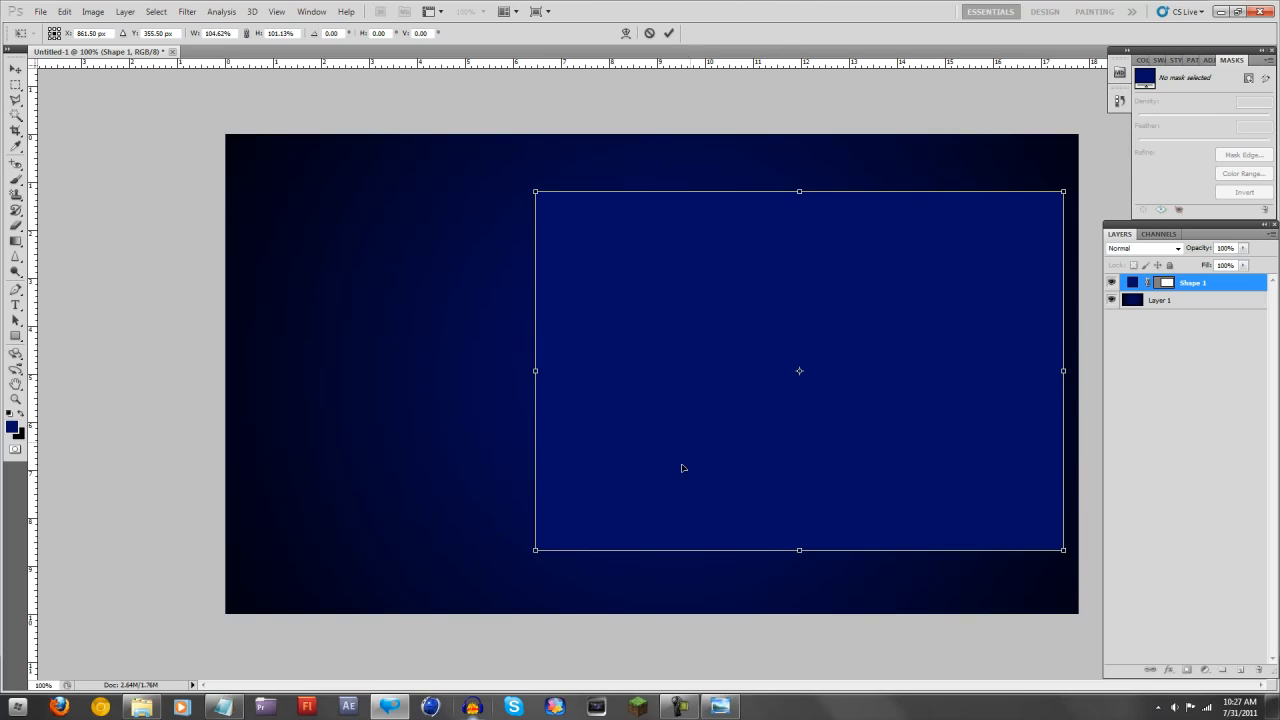
{"action": "left_click_drag", "start_coordinate": [784, 556], "coordinate": [785, 564]}
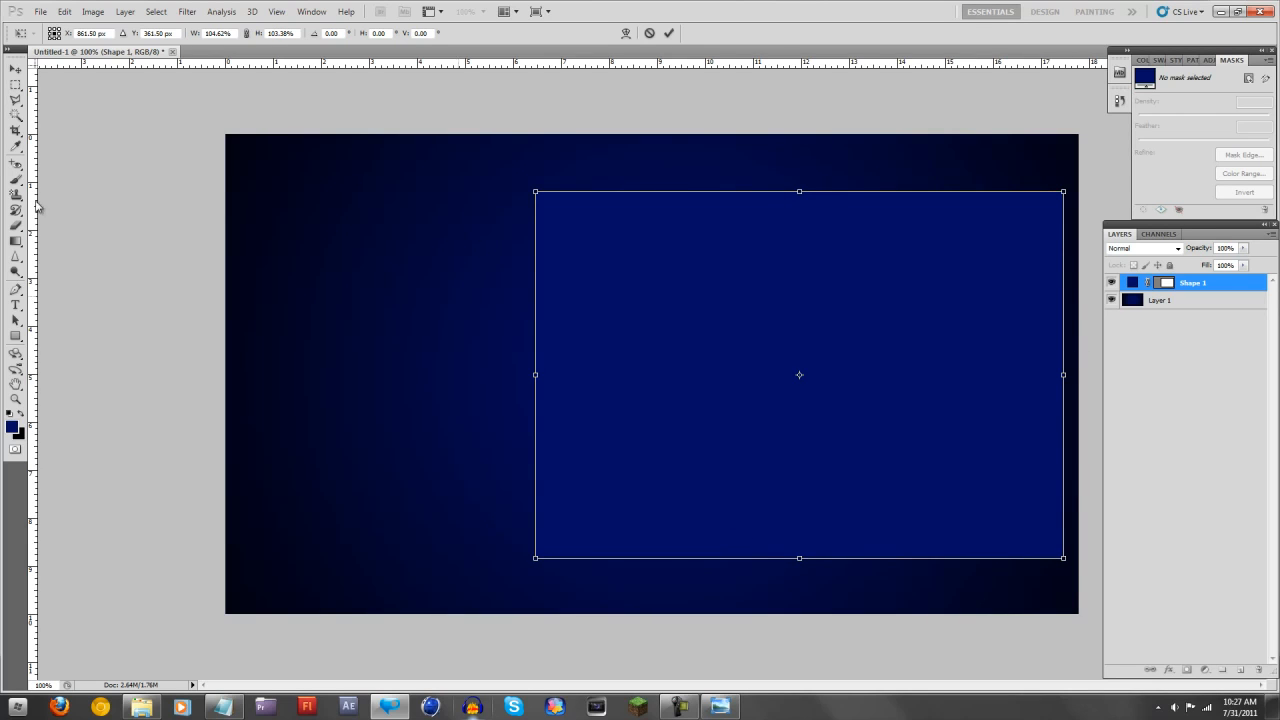
{"action": "left_click", "coordinate": [15, 68]}
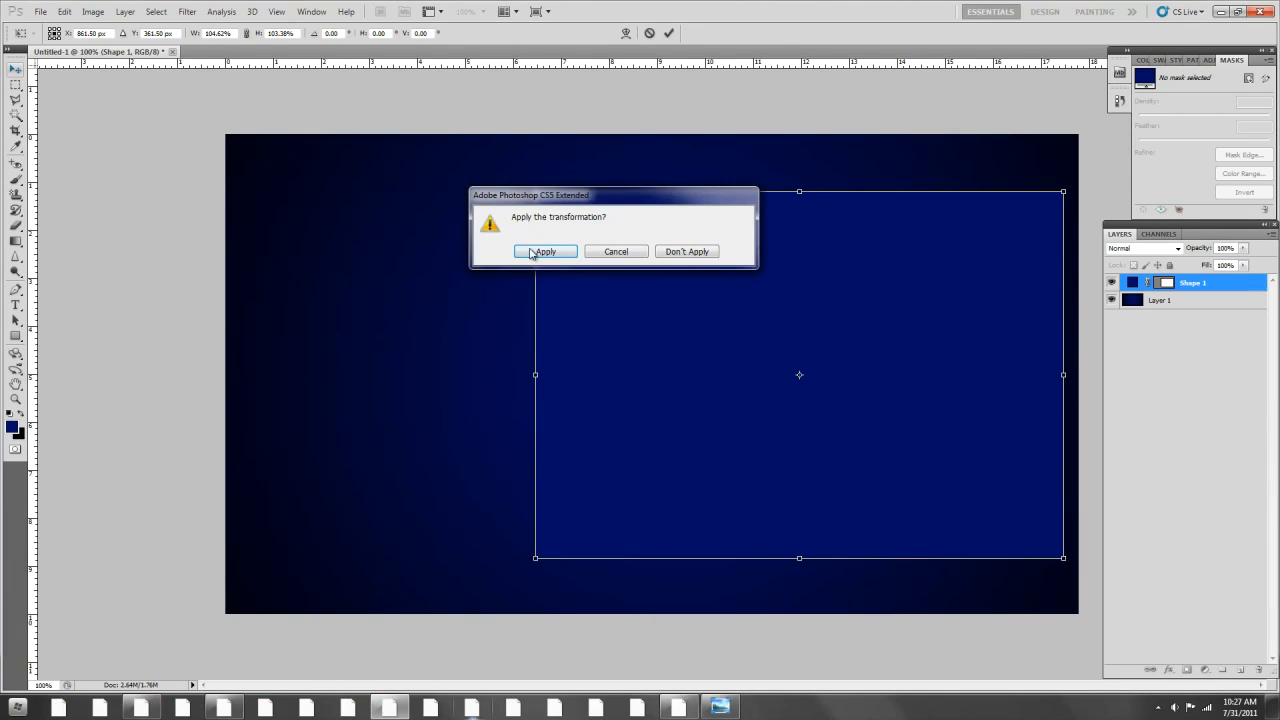
{"action": "left_click", "coordinate": [545, 251]}
Add a 1 px outside stroke in light grey c6c6c6 to the Shape 1 rectangle.
{"action": "right_click", "coordinate": [1196, 286]}
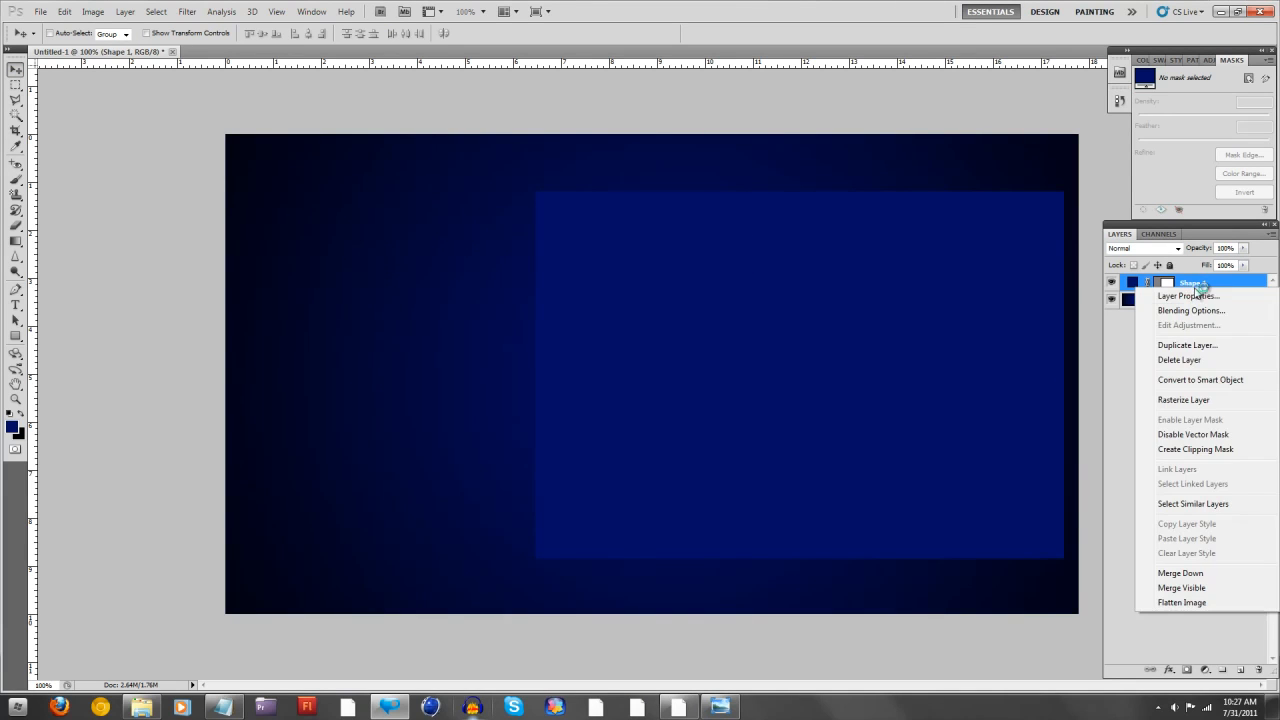
{"action": "left_click", "coordinate": [1190, 310]}
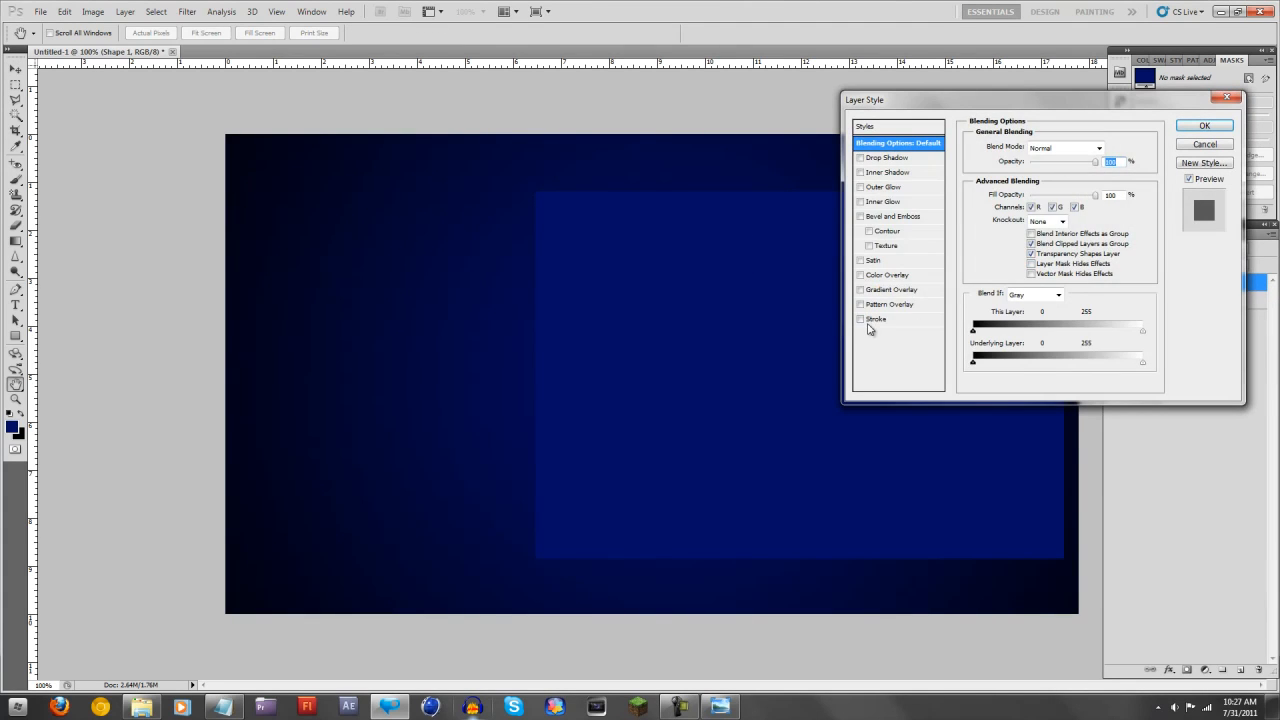
{"action": "left_click", "coordinate": [884, 320]}
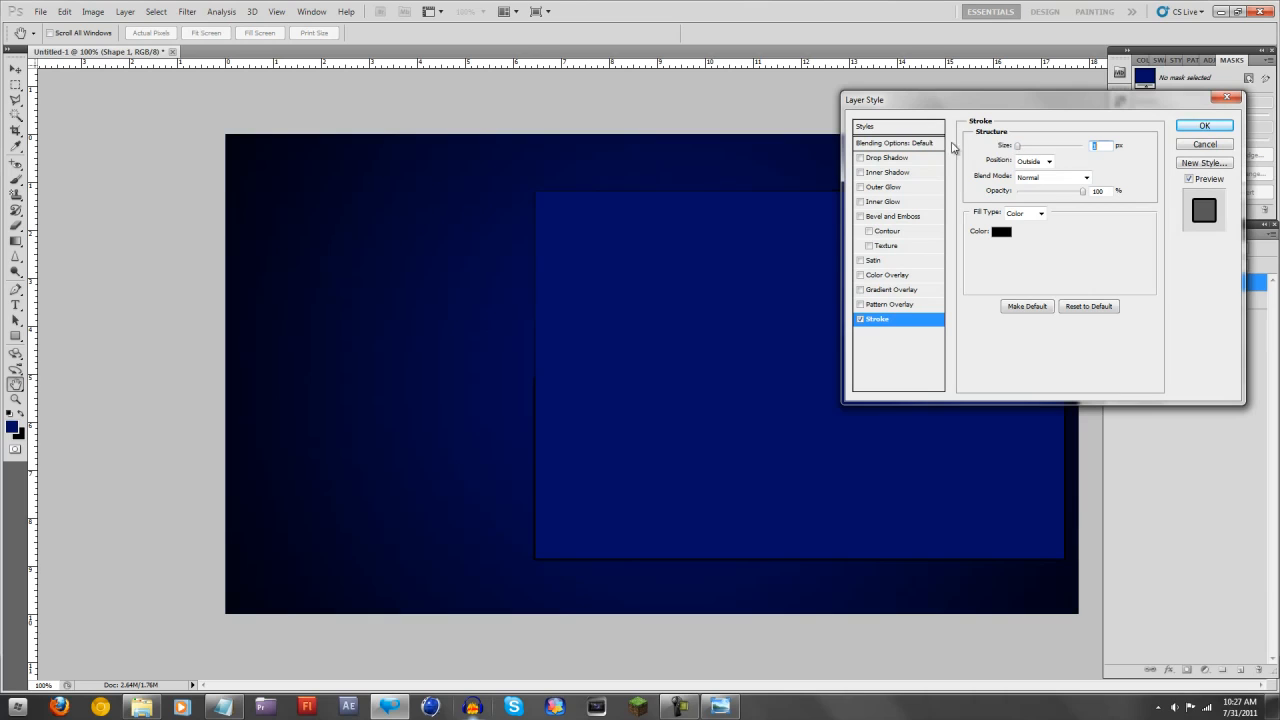
{"action": "left_click", "coordinate": [1001, 231]}
{"action": "left_click", "coordinate": [899, 396]}
{"action": "left_click_drag", "start_coordinate": [886, 395], "coordinate": [832, 380]}
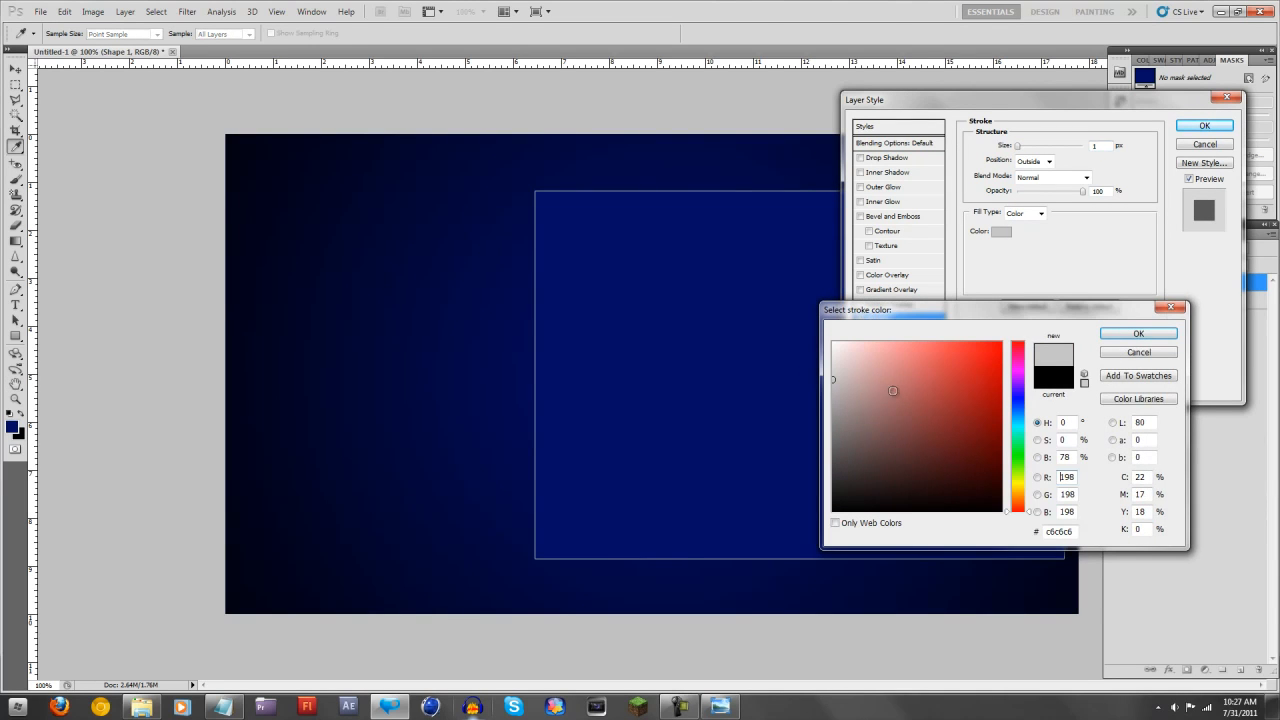
{"action": "left_click", "coordinate": [1138, 333]}
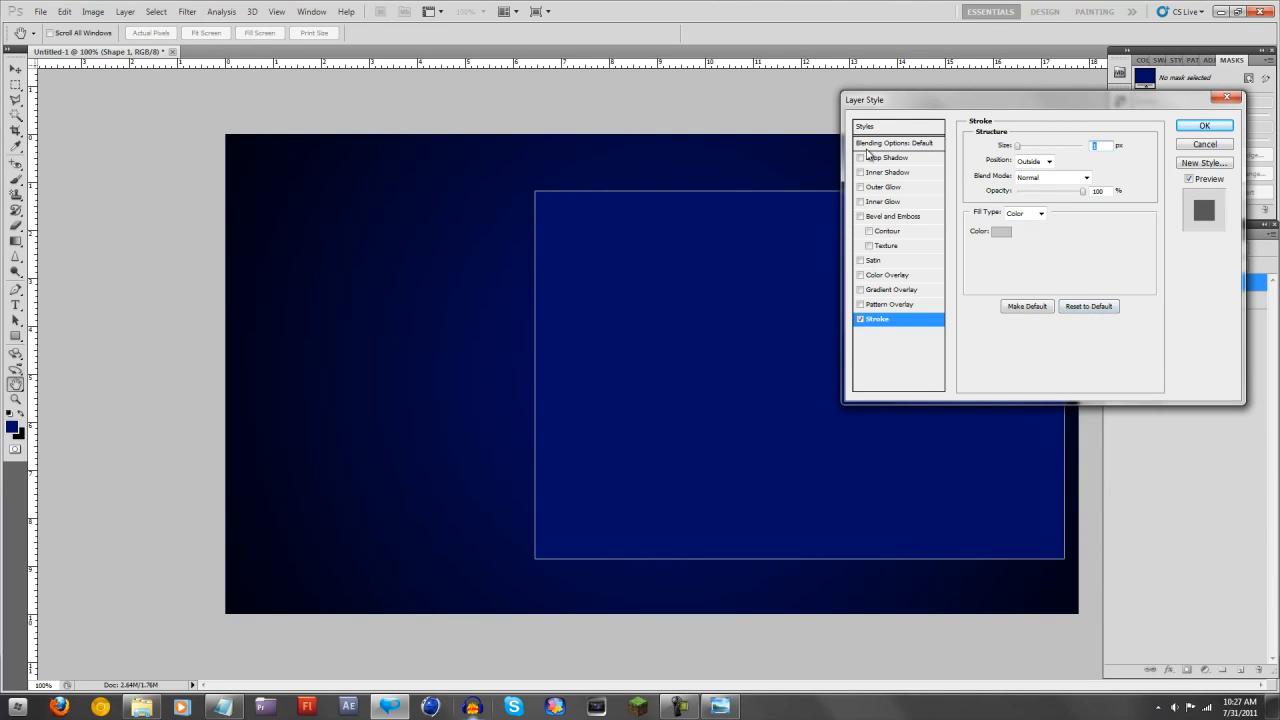
Add a black drop shadow to Shape 1 with Normal blending, 100% opacity, 0 px distance and 19% spread, and apply the layer style.
{"action": "left_click", "coordinate": [873, 158]}
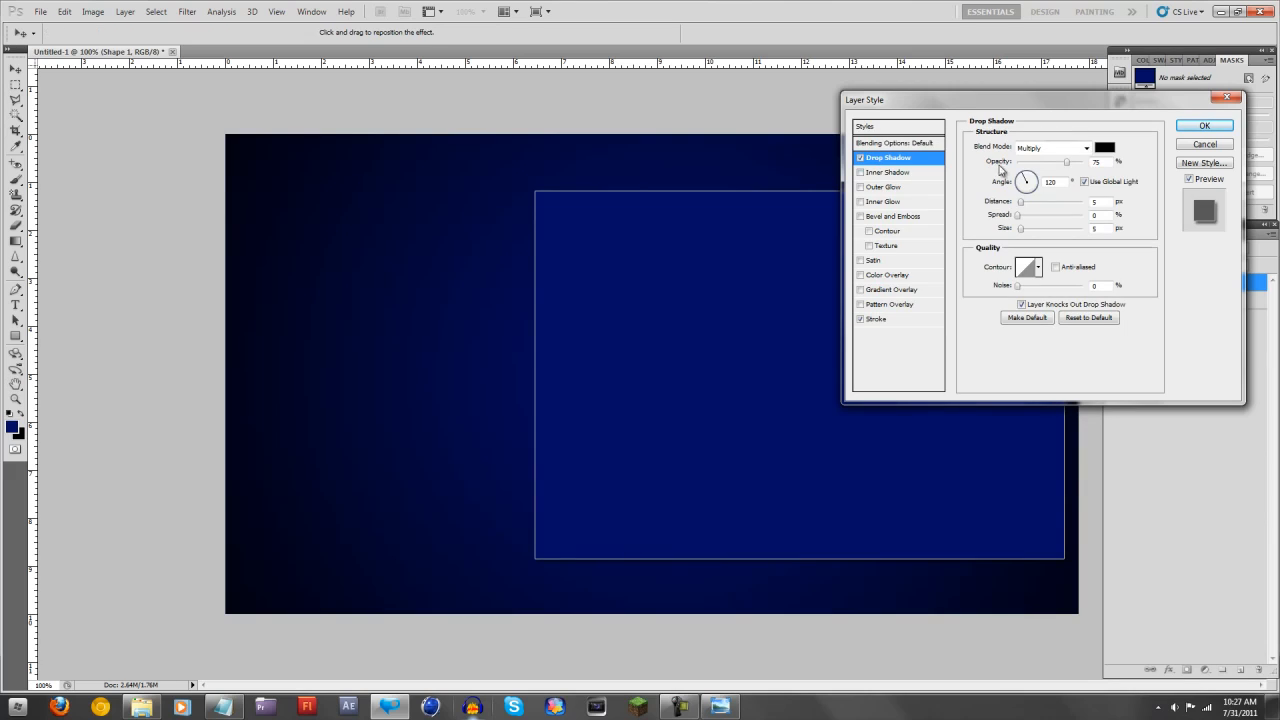
{"action": "left_click_drag", "start_coordinate": [1063, 166], "coordinate": [1082, 163]}
{"action": "left_click", "coordinate": [1075, 148]}
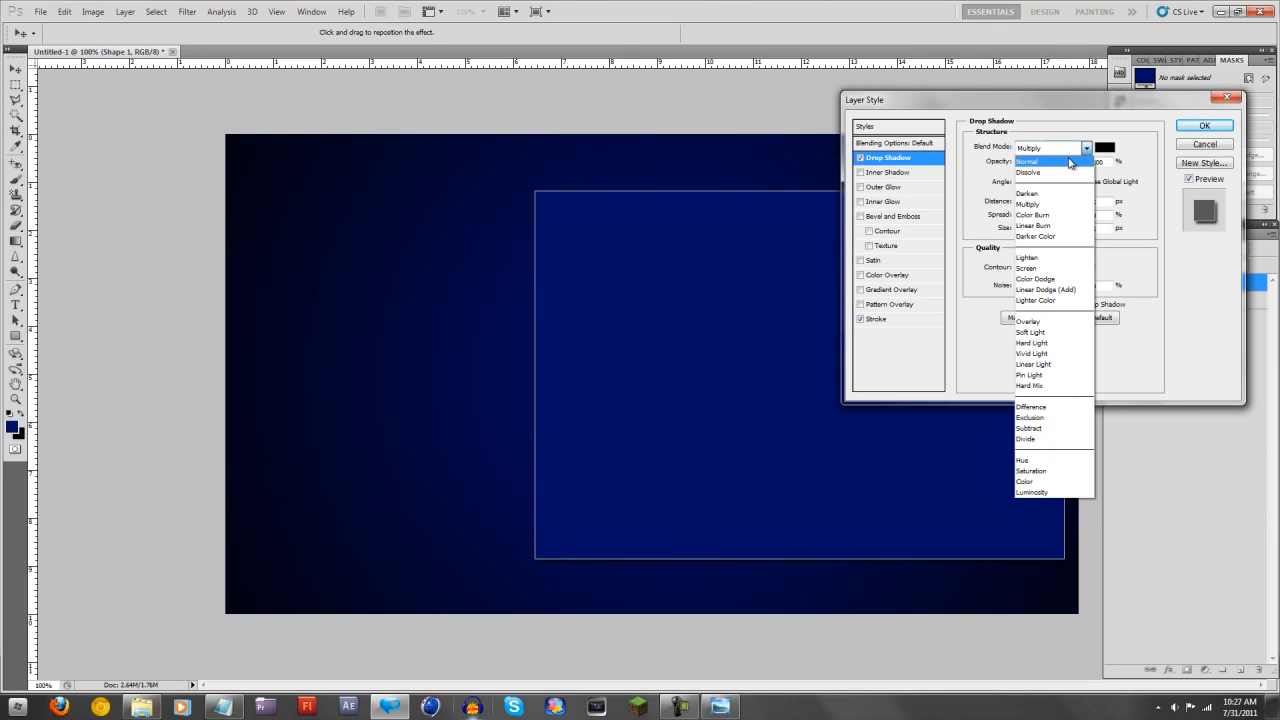
{"action": "left_click", "coordinate": [1066, 155]}
{"action": "left_click_drag", "start_coordinate": [1022, 203], "coordinate": [1025, 231]}
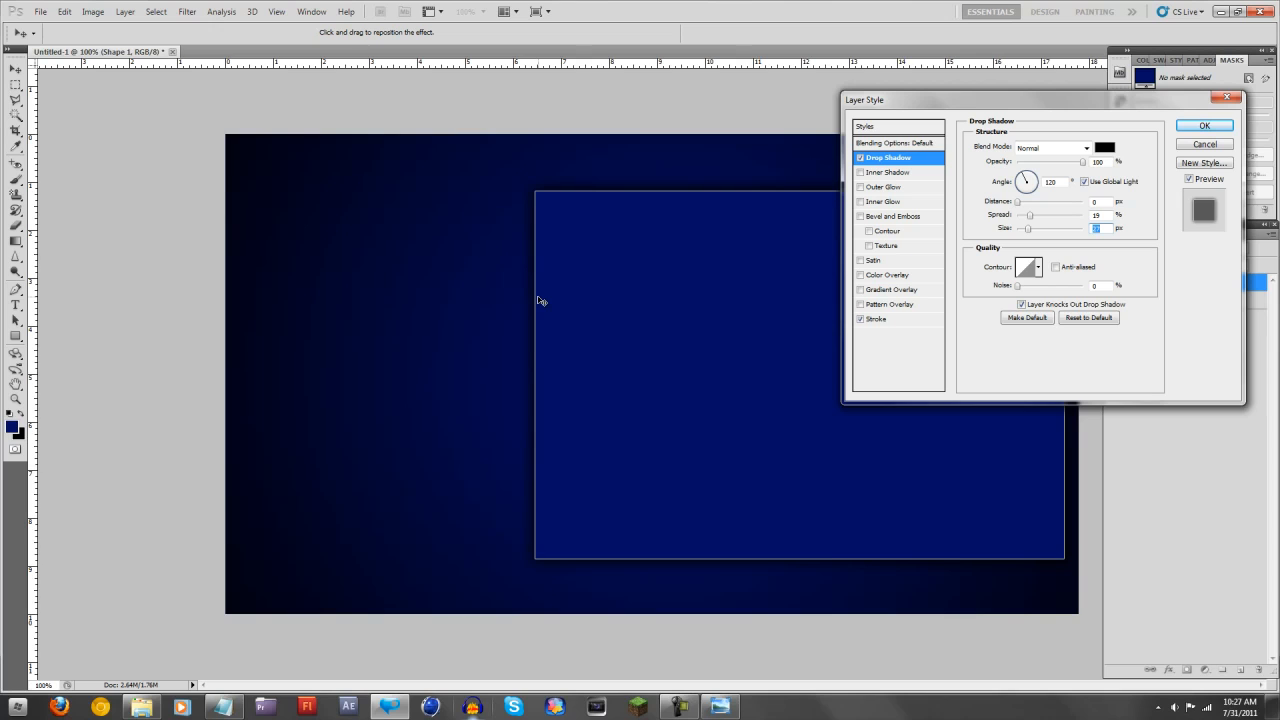
{"action": "key", "text": "ctrl+plus"}
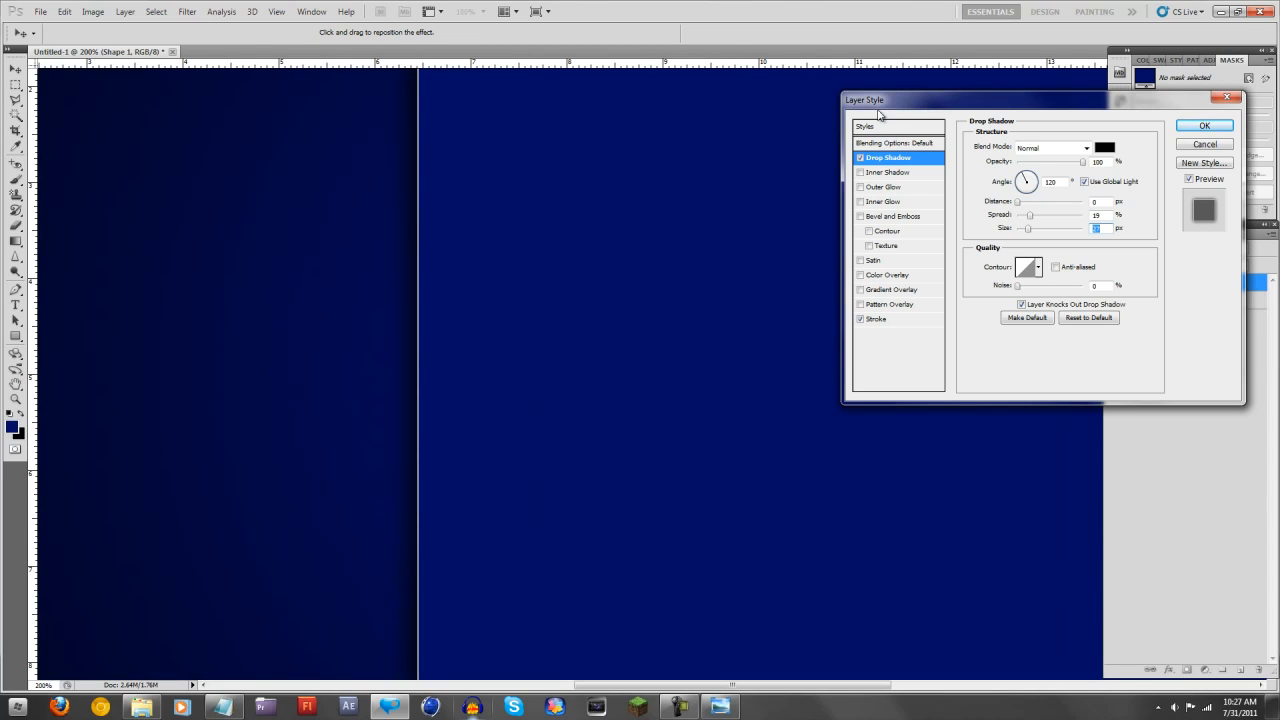
{"action": "key", "text": "ctrl+minus"}
{"action": "left_click", "coordinate": [876, 174]}
{"action": "left_click", "coordinate": [869, 177]}
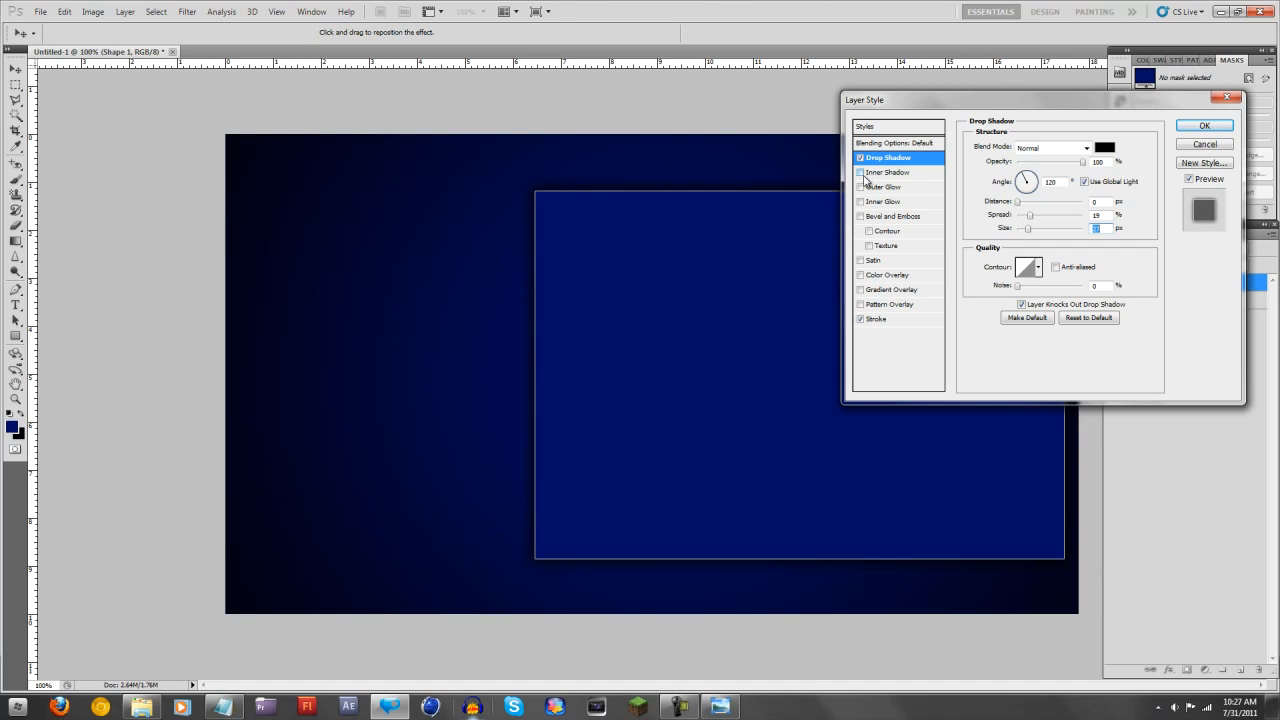
{"action": "left_click", "coordinate": [1190, 132]}
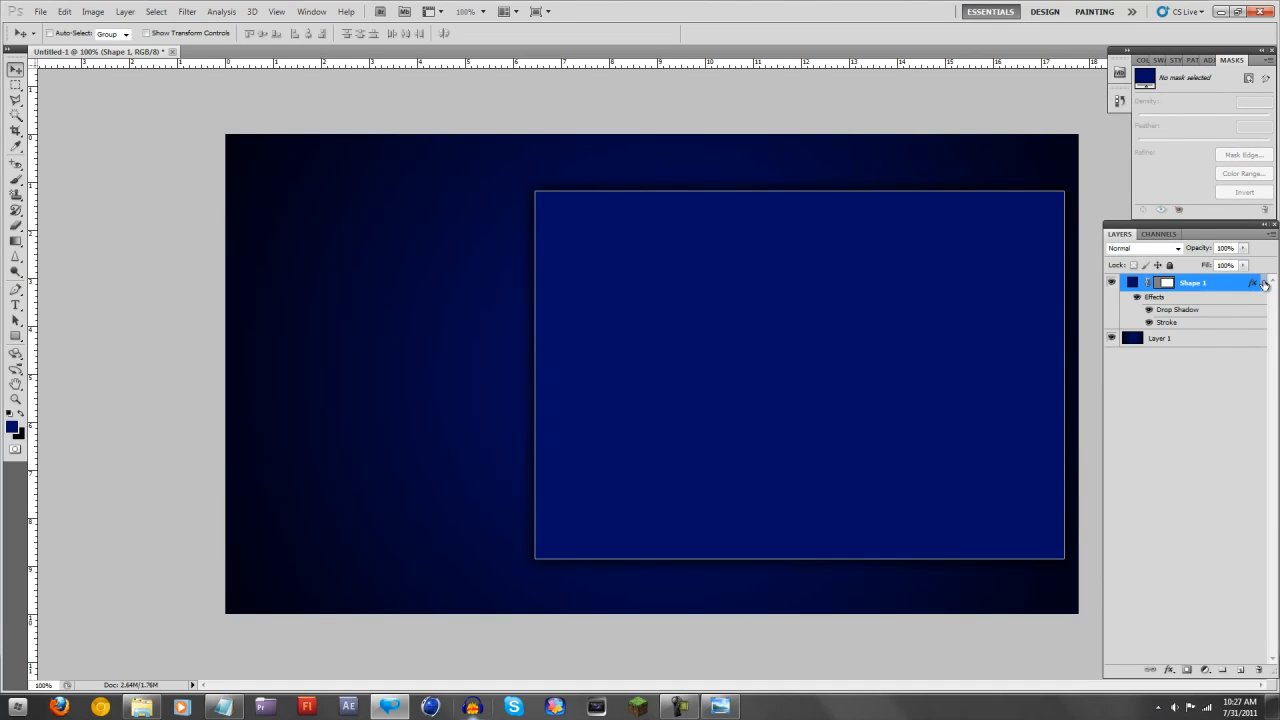
Collapse Shape 1's effects list and shift the rectangle slightly left and down.
{"action": "left_click", "coordinate": [1264, 284]}
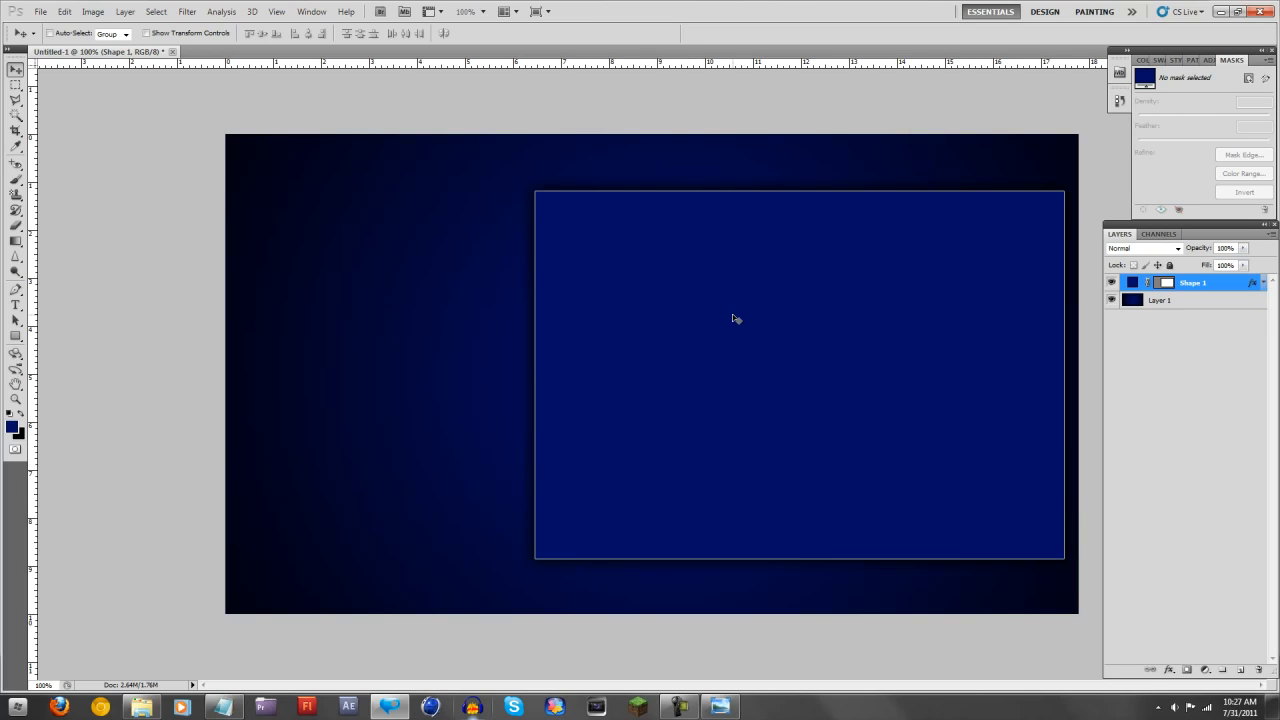
{"action": "mouse_move", "coordinate": [733, 315]}
{"action": "left_mouse_down"}
{"action": "mouse_move", "coordinate": [573, 327]}
{"action": "mouse_move", "coordinate": [725, 322]}
{"action": "left_mouse_up"}
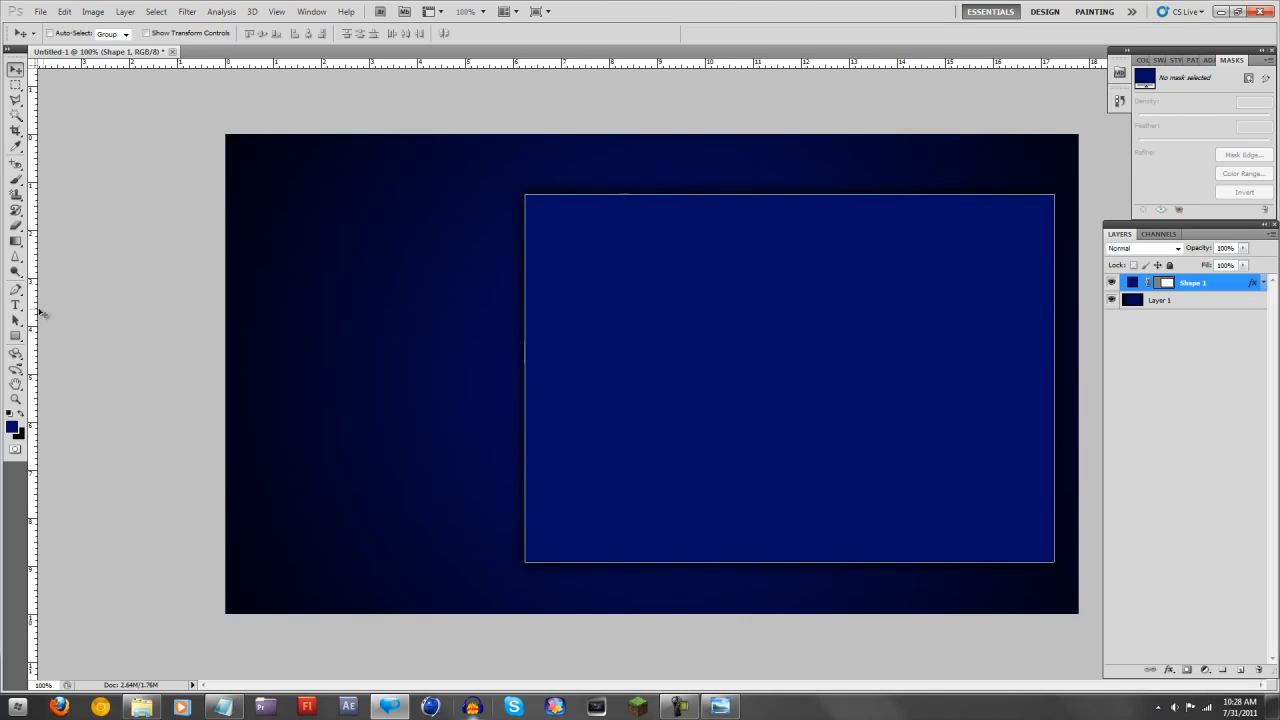
Draw a grey rounded rectangle with a 10 px radius, about 4.9 by 4.4 inches, in the canvas's upper-left area.
{"action": "left_click_drag", "start_coordinate": [17, 334], "coordinate": [66, 351]}
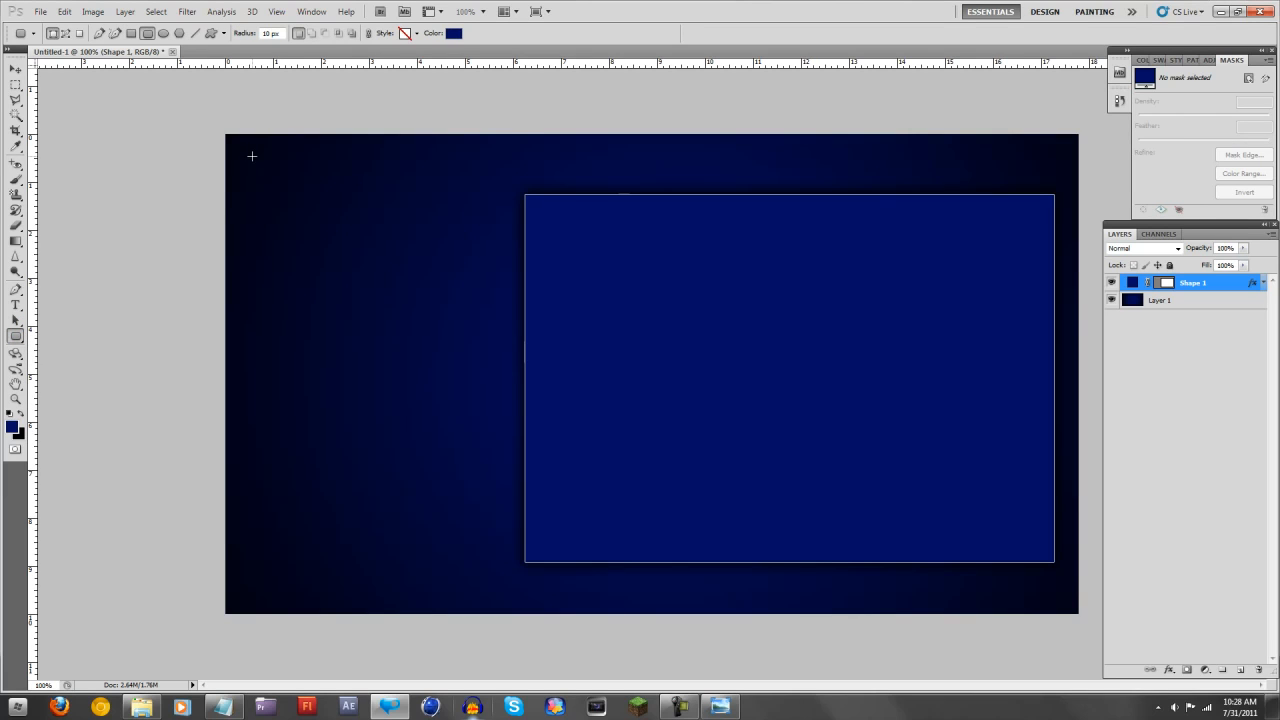
{"action": "left_click", "coordinate": [455, 34]}
{"action": "left_click_drag", "start_coordinate": [851, 394], "coordinate": [845, 514]}
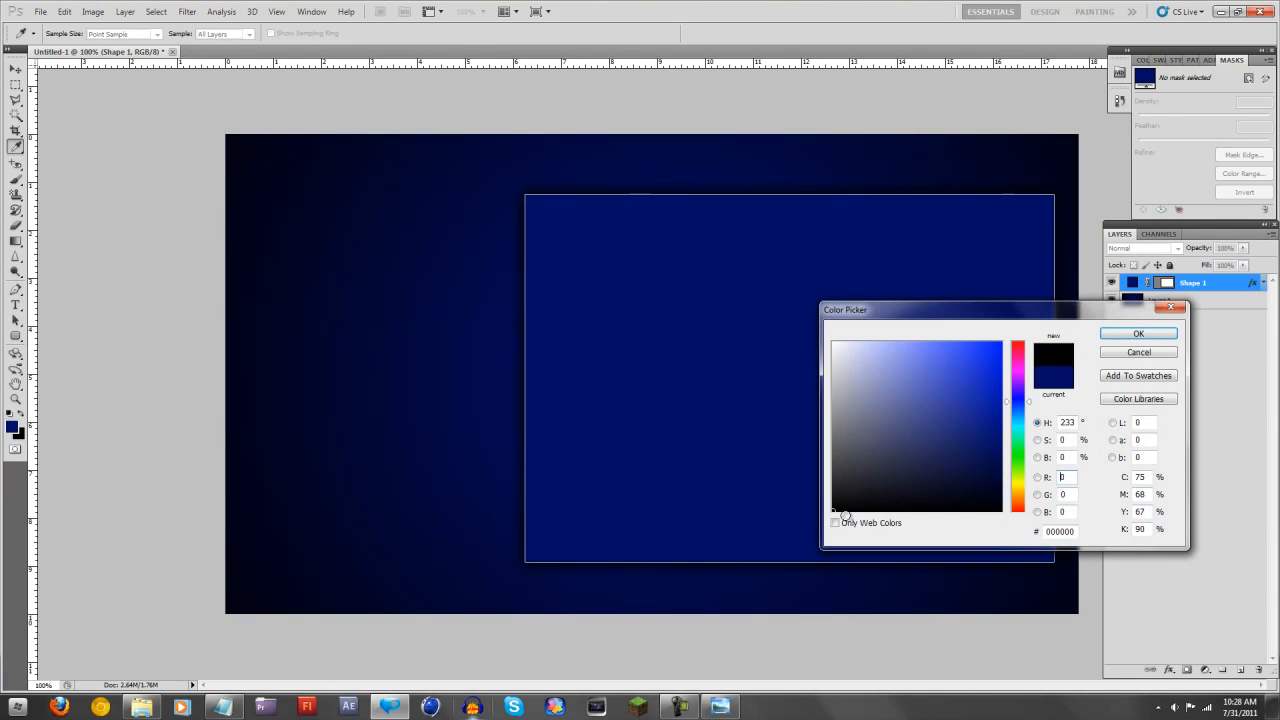
{"action": "left_click", "coordinate": [1138, 333]}
{"action": "left_click_drag", "start_coordinate": [258, 155], "coordinate": [494, 366]}
{"action": "key", "text": "v"}
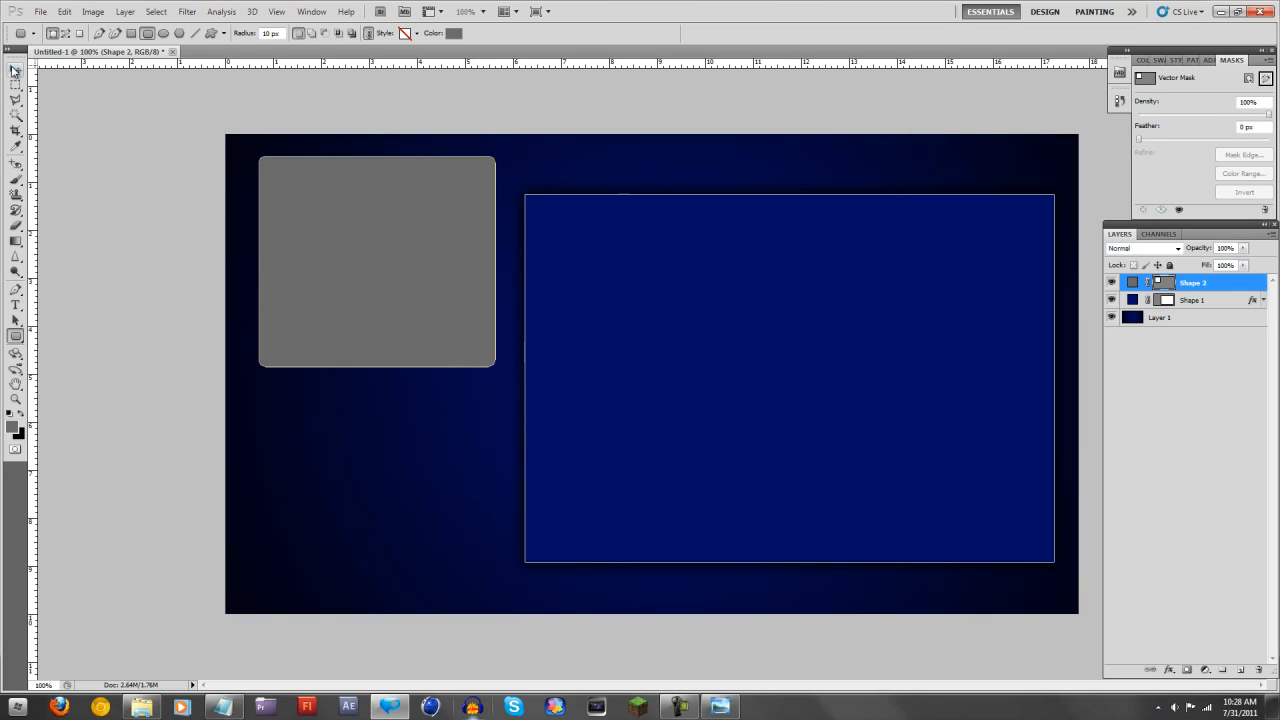
Duplicate the grey rounded rectangle, place the copy directly below the original, and shift the original slightly up.
{"action": "right_click", "coordinate": [1199, 285]}
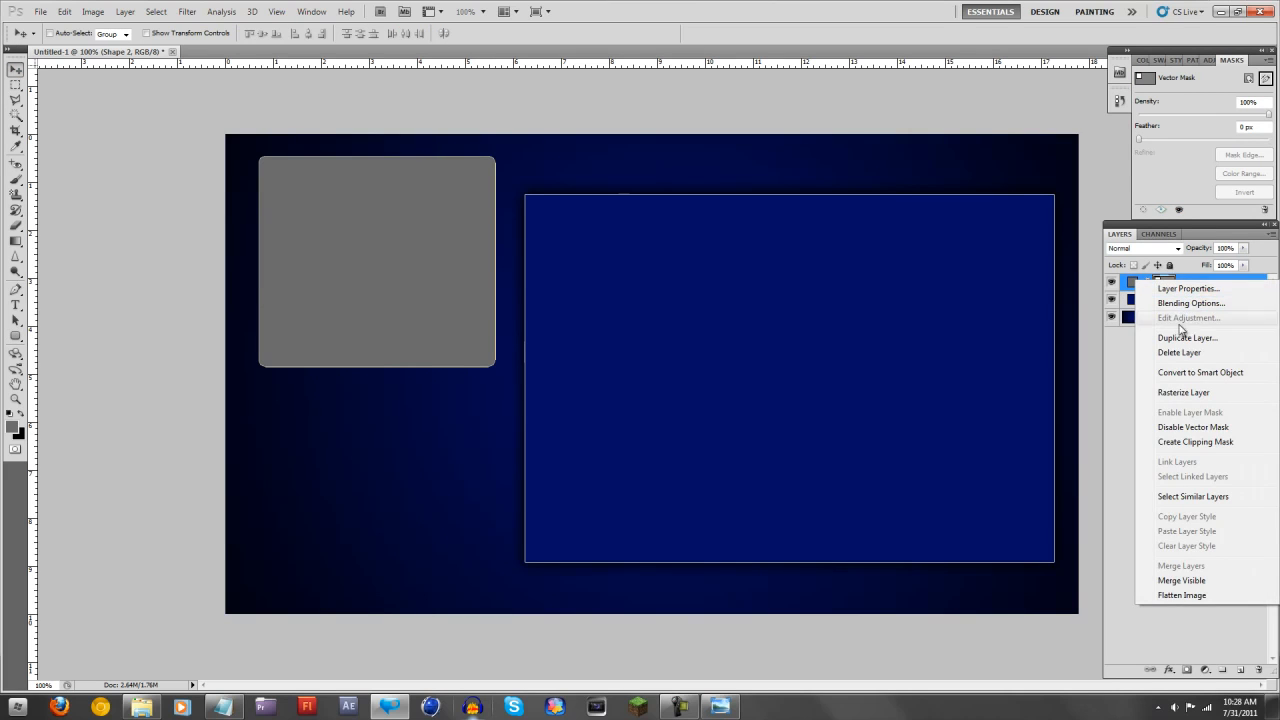
{"action": "left_click", "coordinate": [1185, 338]}
{"action": "left_click", "coordinate": [596, 178]}
{"action": "left_click_drag", "start_coordinate": [362, 225], "coordinate": [361, 461]}
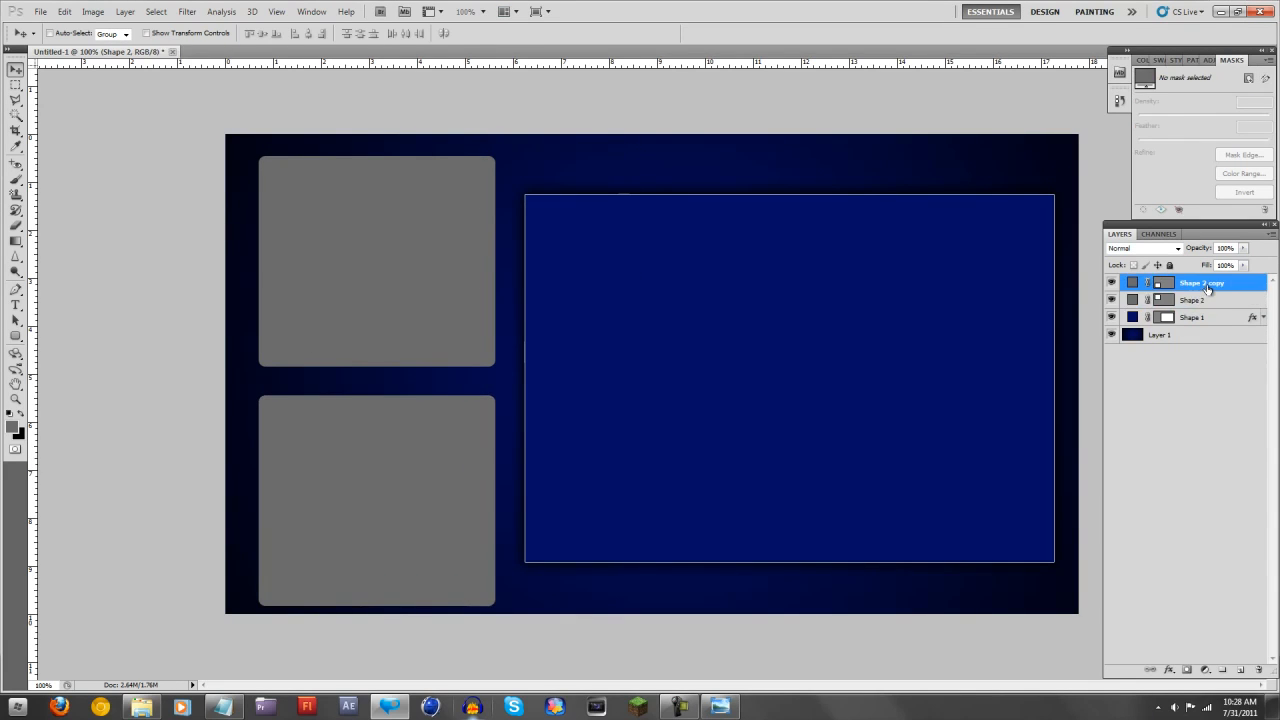
{"action": "left_click", "coordinate": [1192, 305]}
{"action": "left_click_drag", "start_coordinate": [308, 257], "coordinate": [312, 252]}
{"action": "left_click", "coordinate": [1222, 285]}
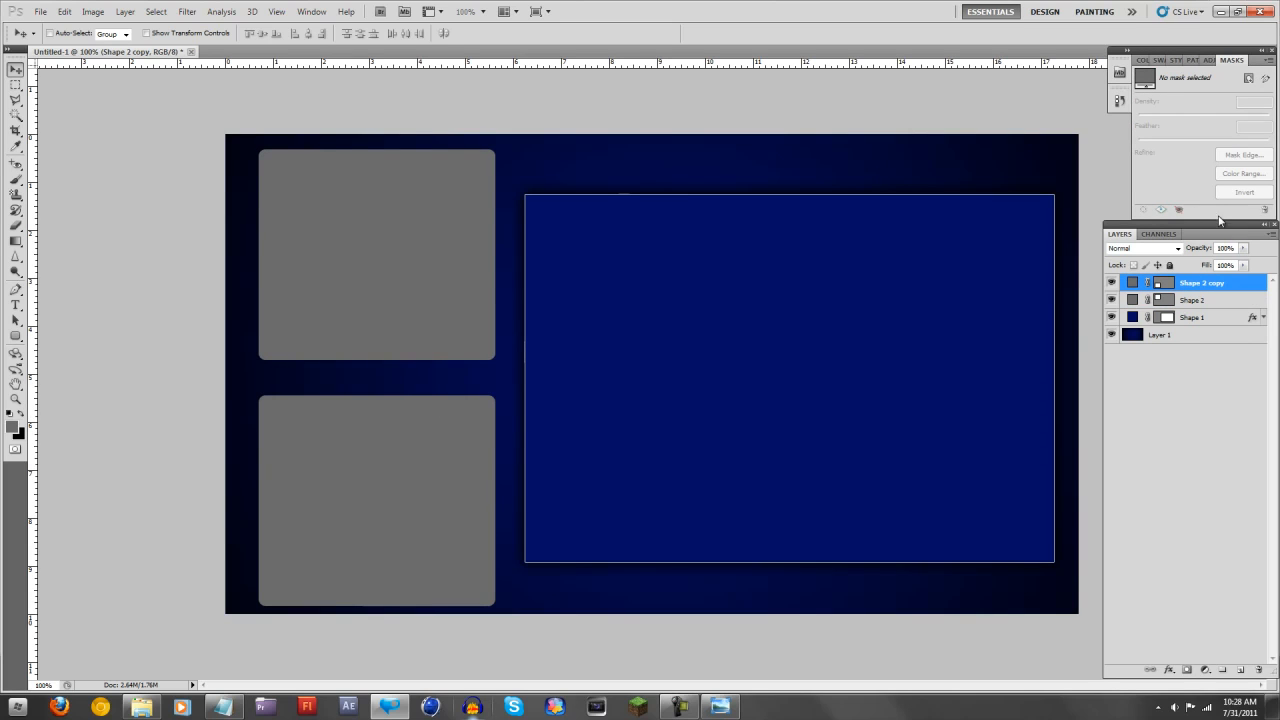
Add a 1 px black outside stroke to the upper rounded rectangle, Shape 2.
{"action": "left_click", "coordinate": [1184, 300]}
{"action": "right_click", "coordinate": [1184, 300]}
{"action": "left_click", "coordinate": [1205, 316]}
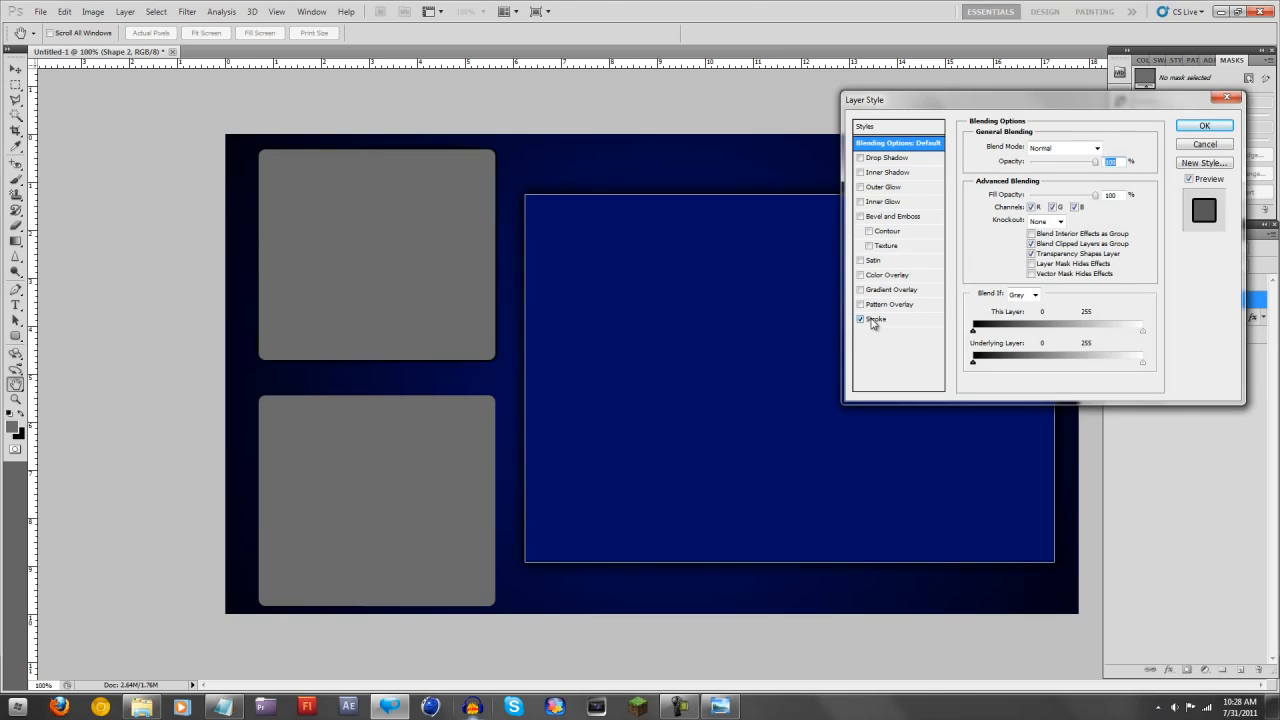
{"action": "left_click", "coordinate": [878, 319]}
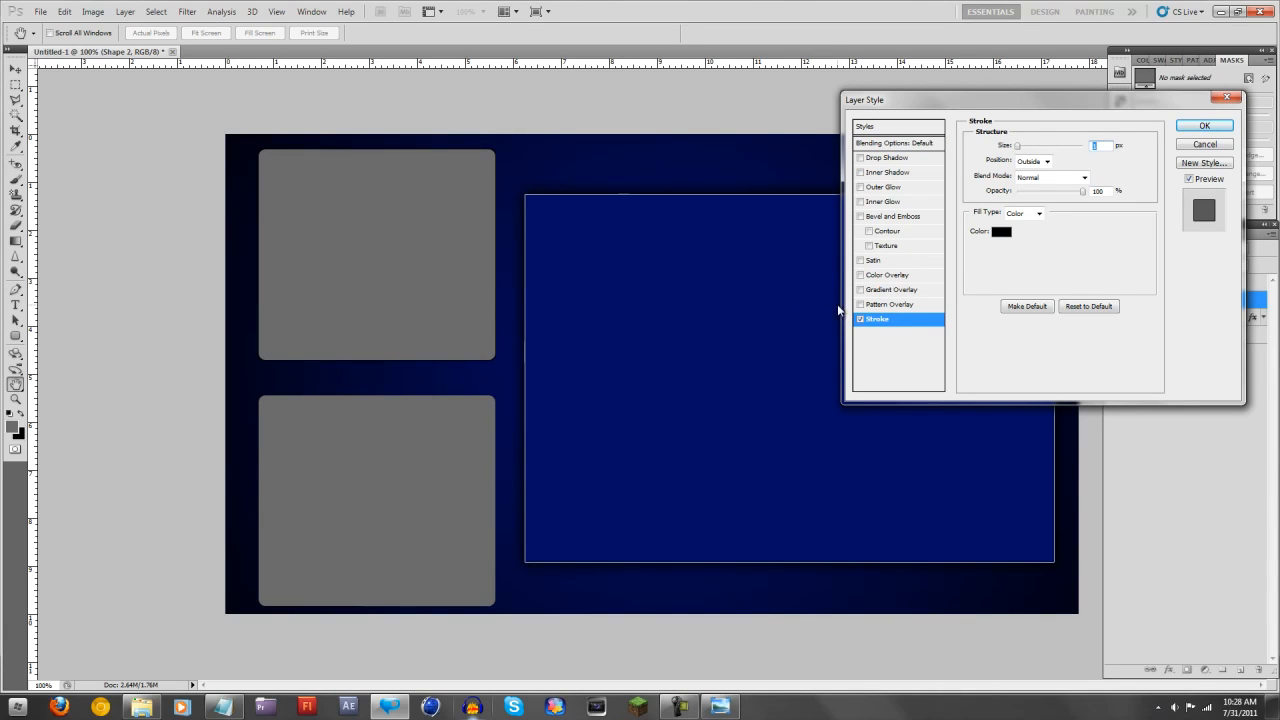
Add a linear gradient overlay to Shape 2 using the first gradient preset.
{"action": "left_click", "coordinate": [862, 291]}
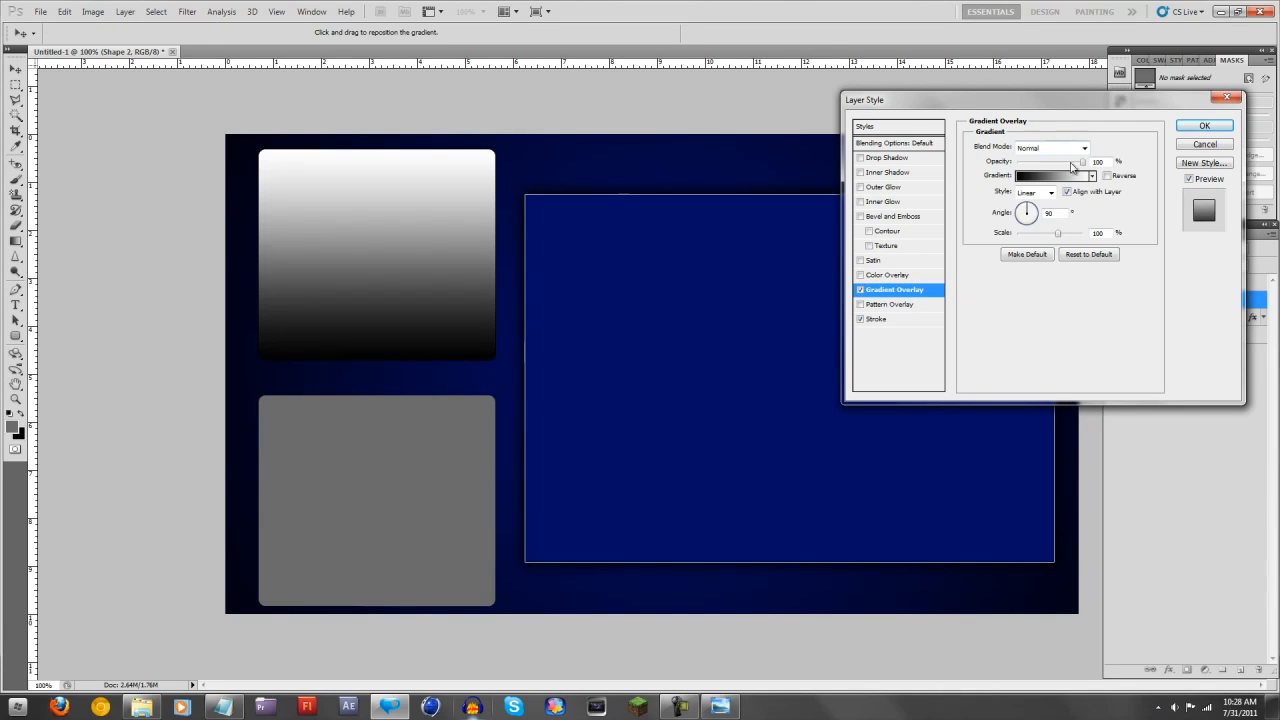
{"action": "left_click", "coordinate": [1092, 176]}
{"action": "left_click", "coordinate": [988, 201]}
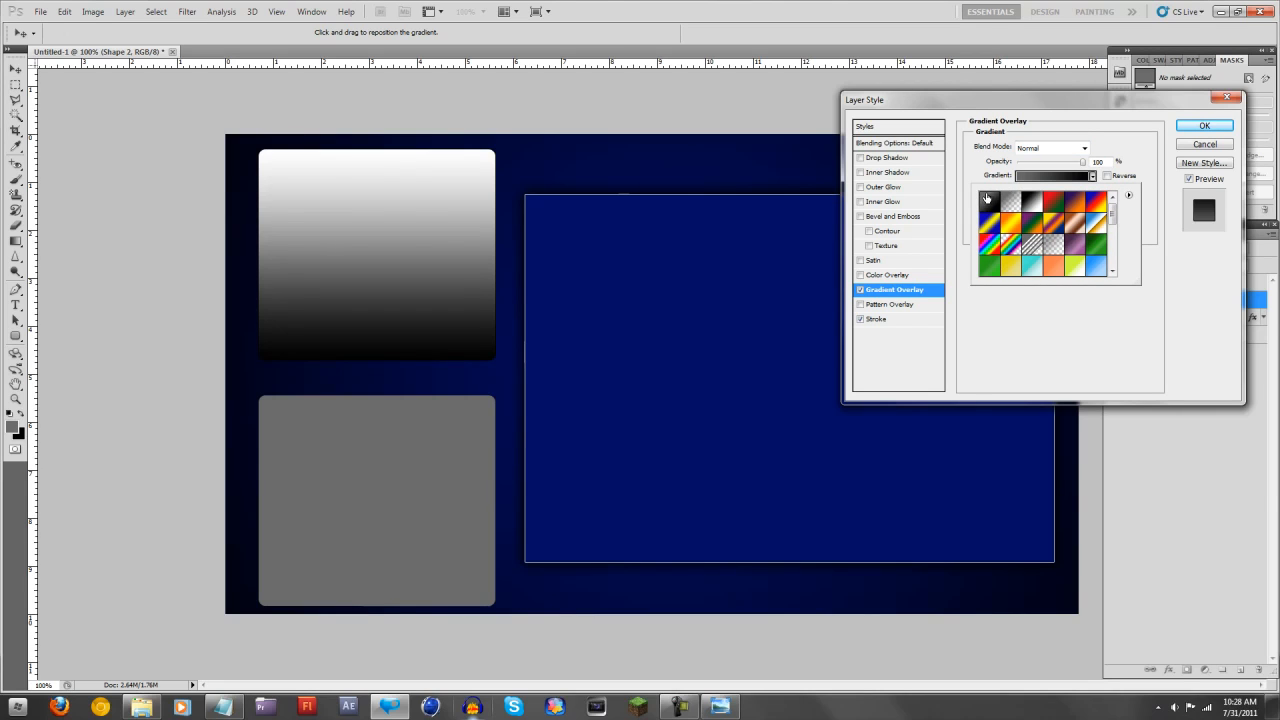
Try out various other gradient presets for Shape 2's gradient overlay.
{"action": "left_click_drag", "start_coordinate": [1115, 228], "coordinate": [1114, 262]}
{"action": "left_click", "coordinate": [1075, 228]}
{"action": "left_click", "coordinate": [1076, 228]}
{"action": "left_click", "coordinate": [1097, 227]}
{"action": "left_click", "coordinate": [1097, 265]}
{"action": "left_click", "coordinate": [1072, 264]}
{"action": "left_click", "coordinate": [1071, 248]}
{"action": "left_click", "coordinate": [1024, 250]}
{"action": "left_click", "coordinate": [992, 245]}
{"action": "left_click", "coordinate": [1002, 224]}
{"action": "left_click", "coordinate": [1008, 205]}
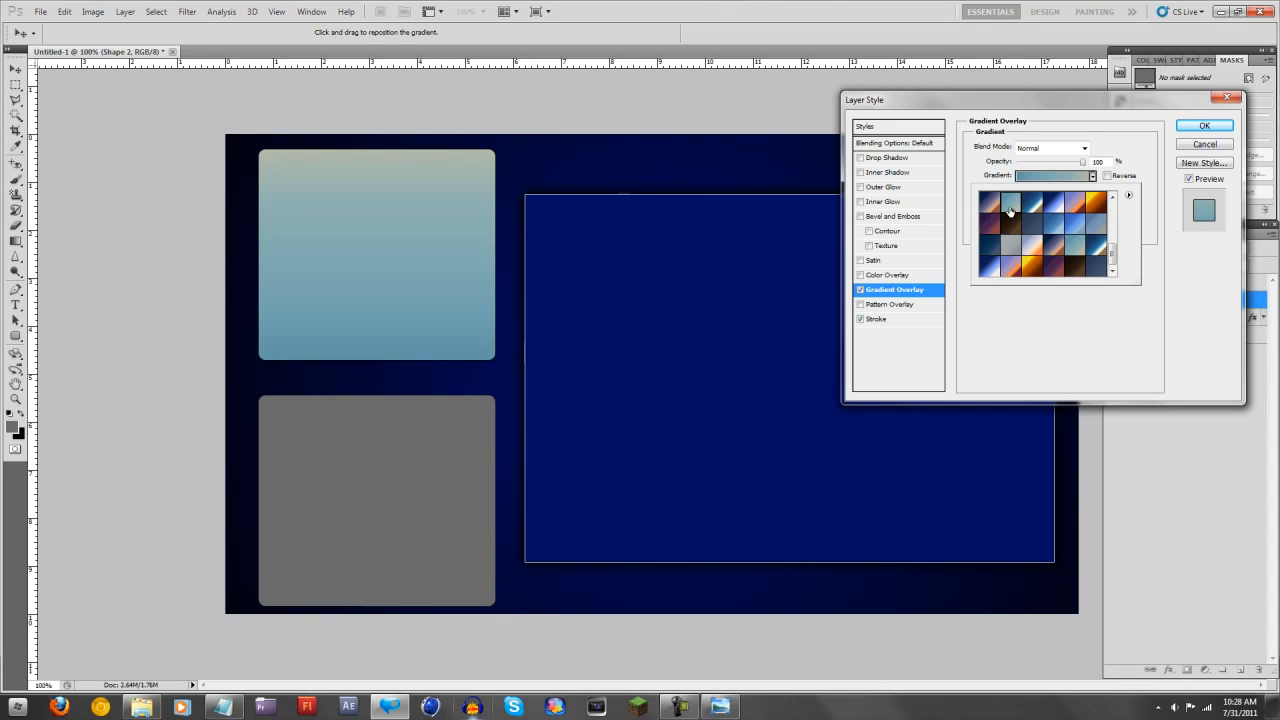
{"action": "left_click", "coordinate": [991, 221]}
{"action": "left_click", "coordinate": [1034, 205]}
{"action": "left_click", "coordinate": [1075, 205]}
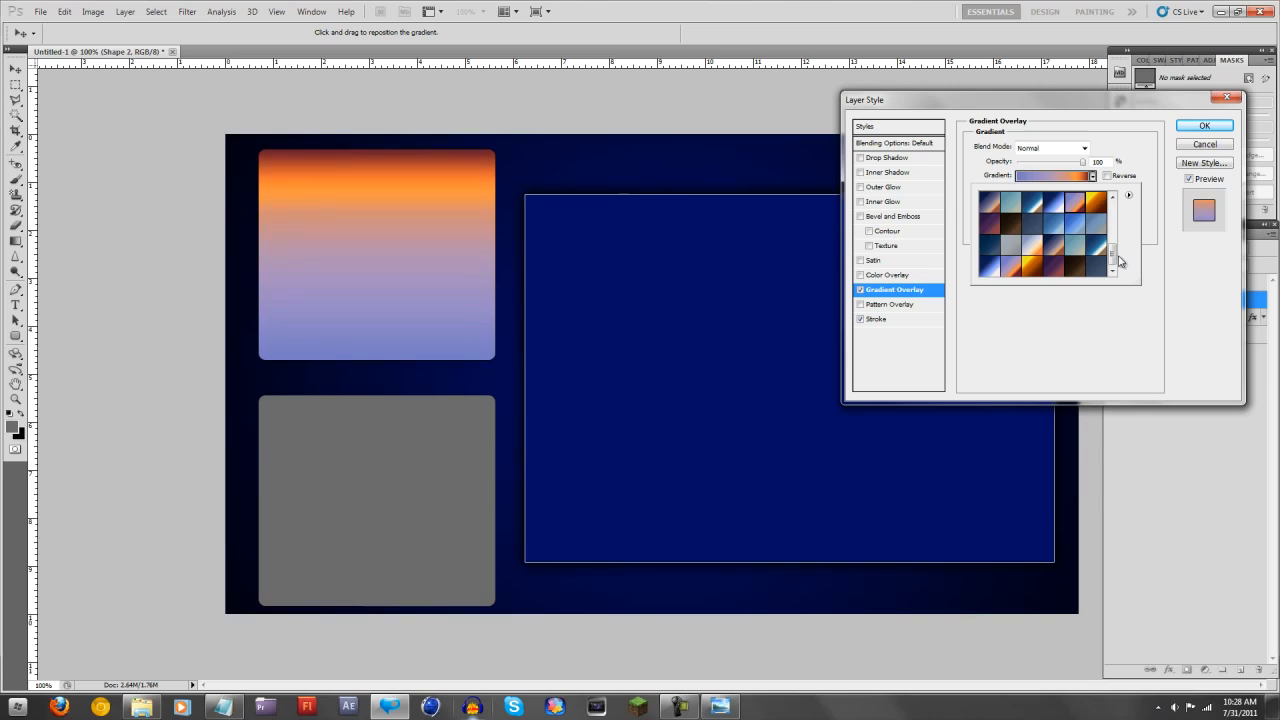
Choose the dark blue preset for Shape 2's gradient overlay and set its blend mode to Overlay.
{"action": "scroll", "coordinate": [1120, 261], "scroll_direction": "up", "scroll_amount": 5}
{"action": "left_click", "coordinate": [1073, 240]}
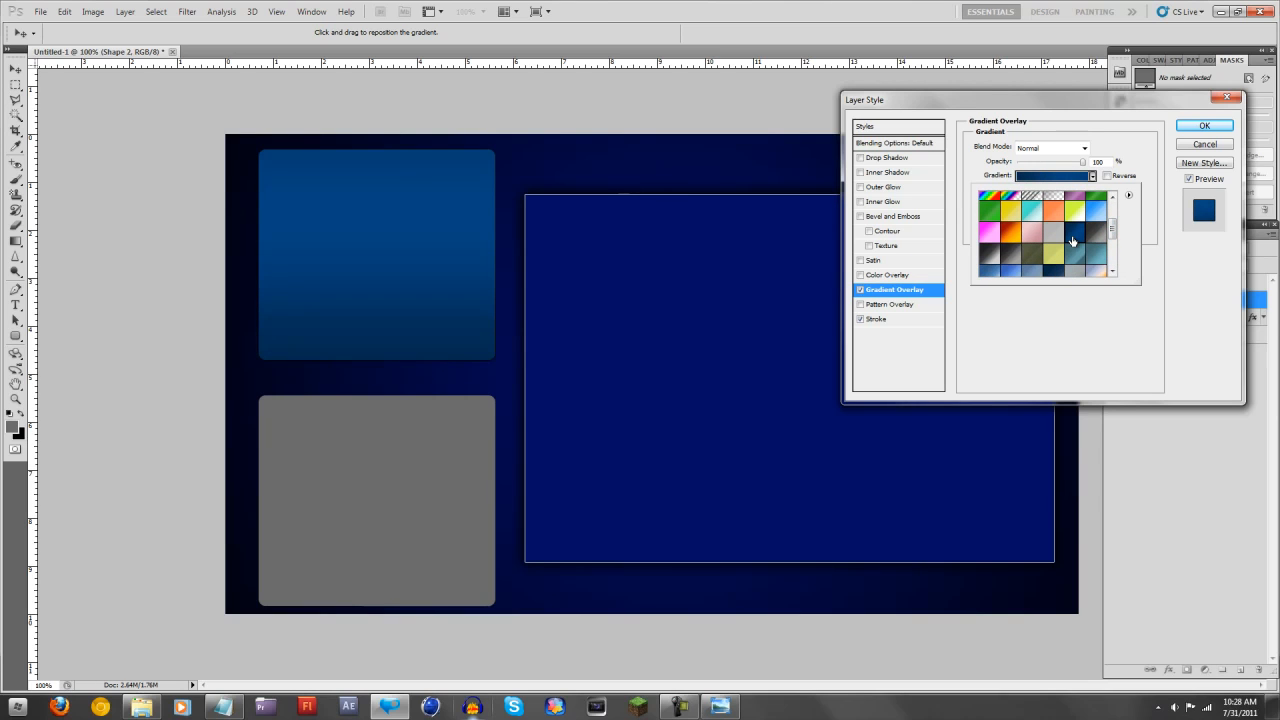
{"action": "left_click", "coordinate": [1100, 350]}
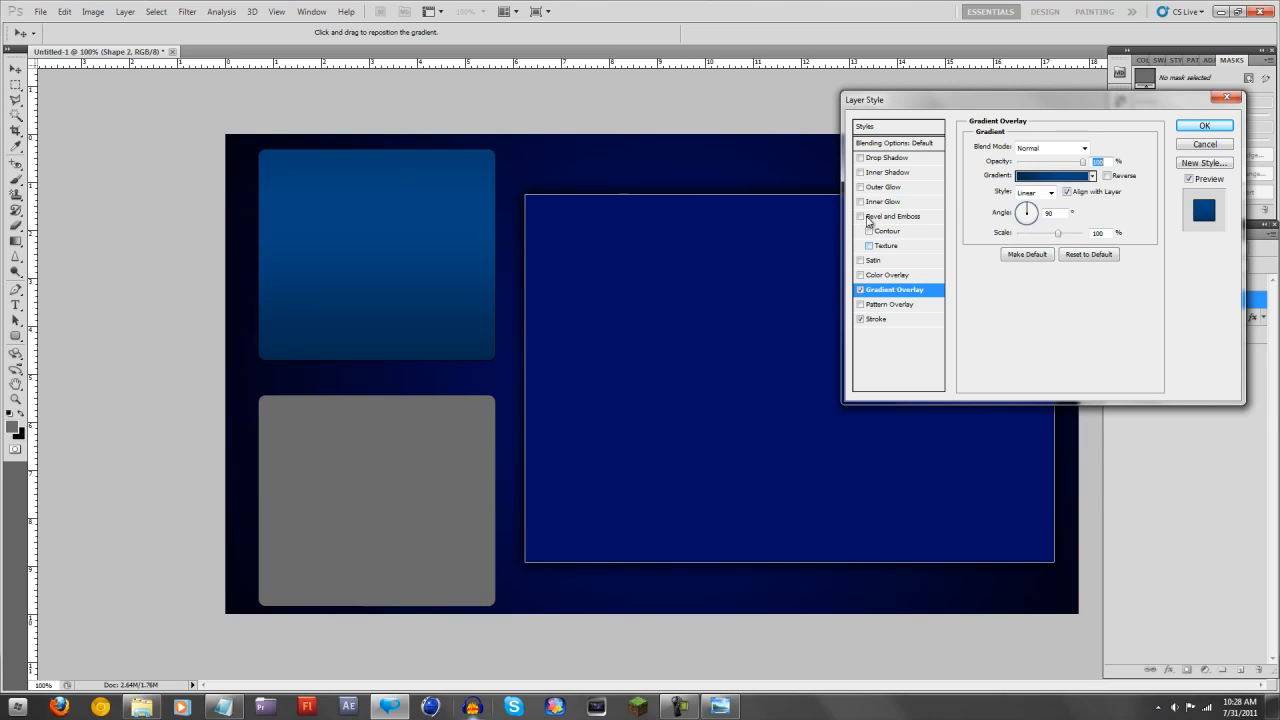
{"action": "left_click", "coordinate": [861, 305]}
{"action": "left_click", "coordinate": [1050, 148]}
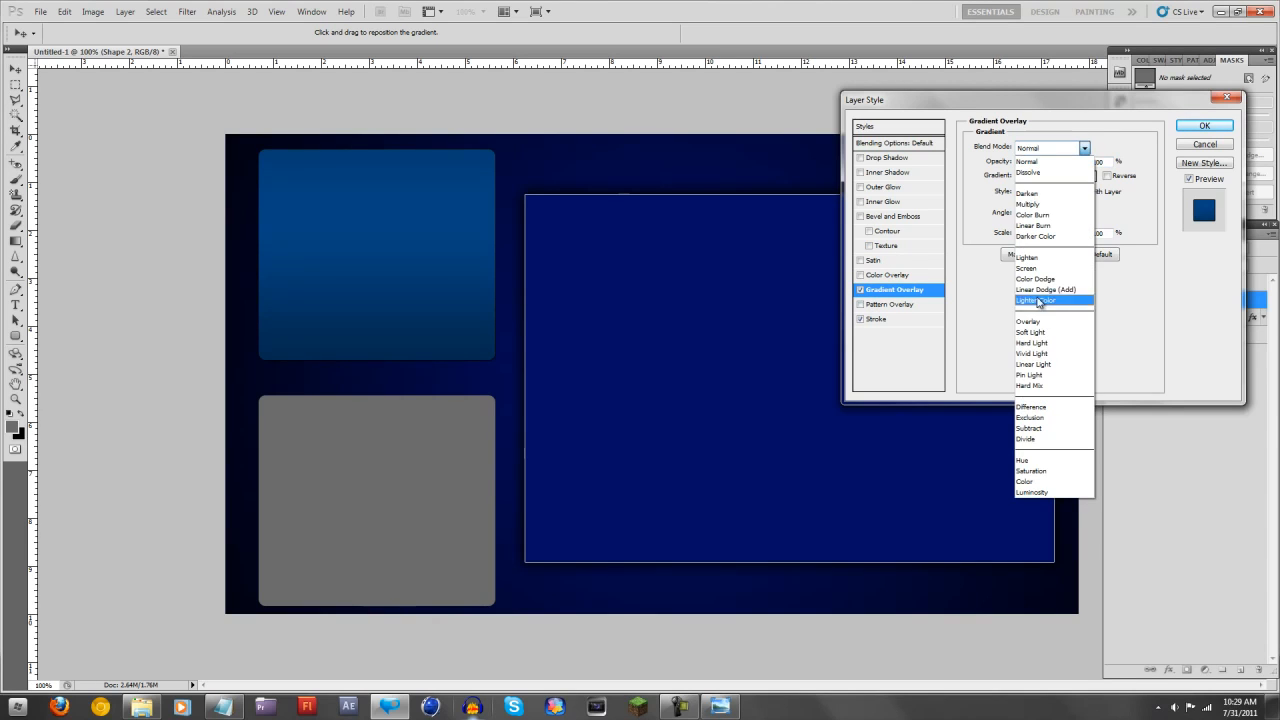
{"action": "left_click", "coordinate": [1040, 325]}
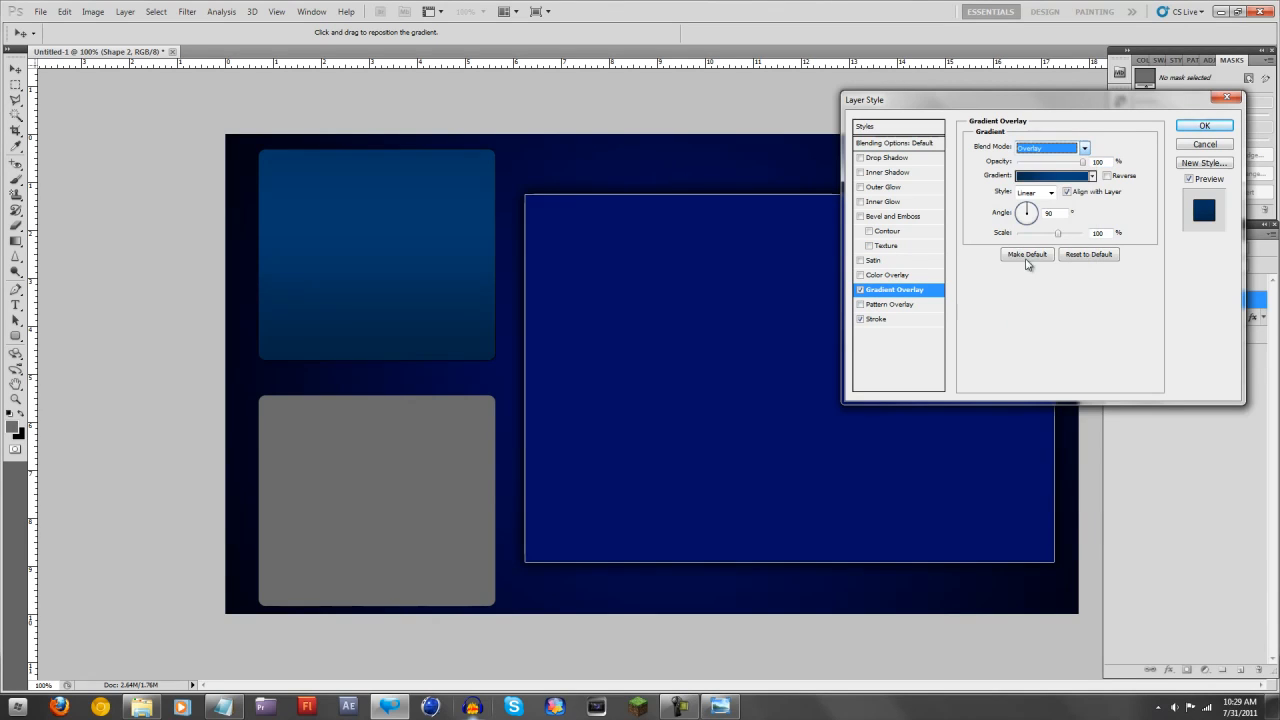
Try a dark pattern overlay with the Overlay blend mode on Shape 2, and turn the pattern overlay off again.
{"action": "left_click", "coordinate": [861, 305]}
{"action": "left_click", "coordinate": [882, 305]}
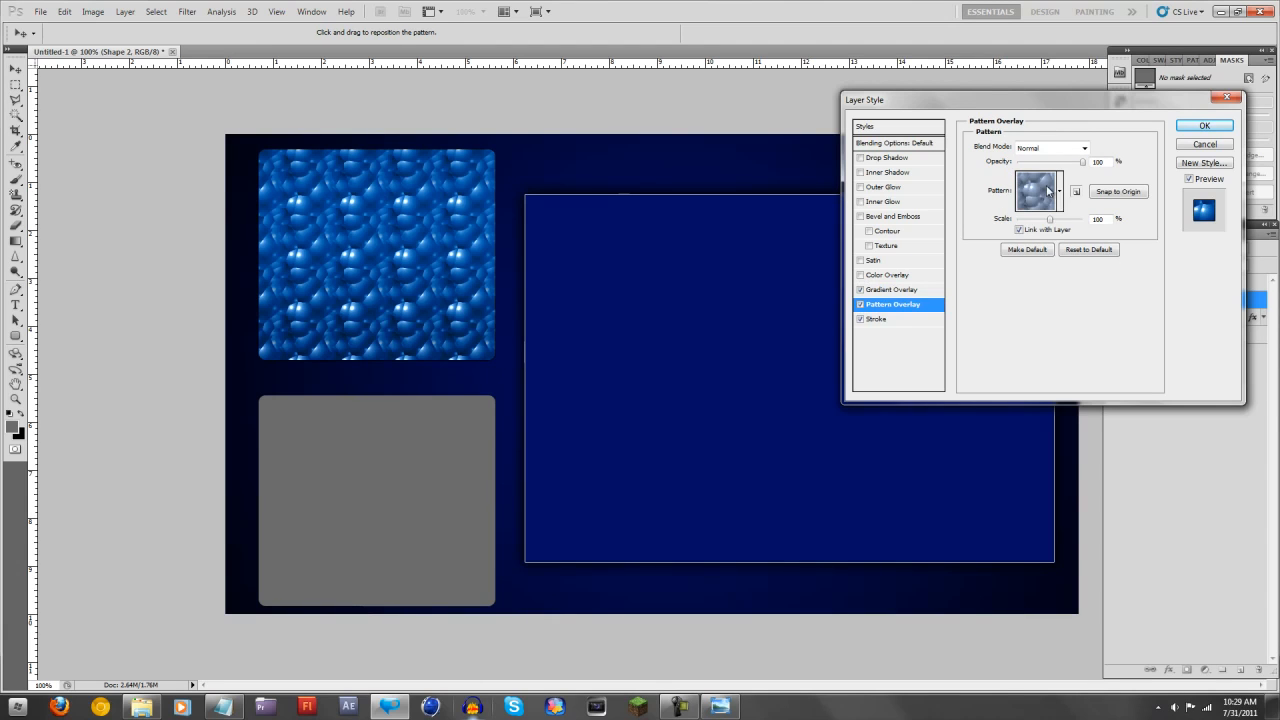
{"action": "left_click", "coordinate": [1050, 192]}
{"action": "left_click", "coordinate": [1044, 231]}
{"action": "left_click", "coordinate": [1050, 148]}
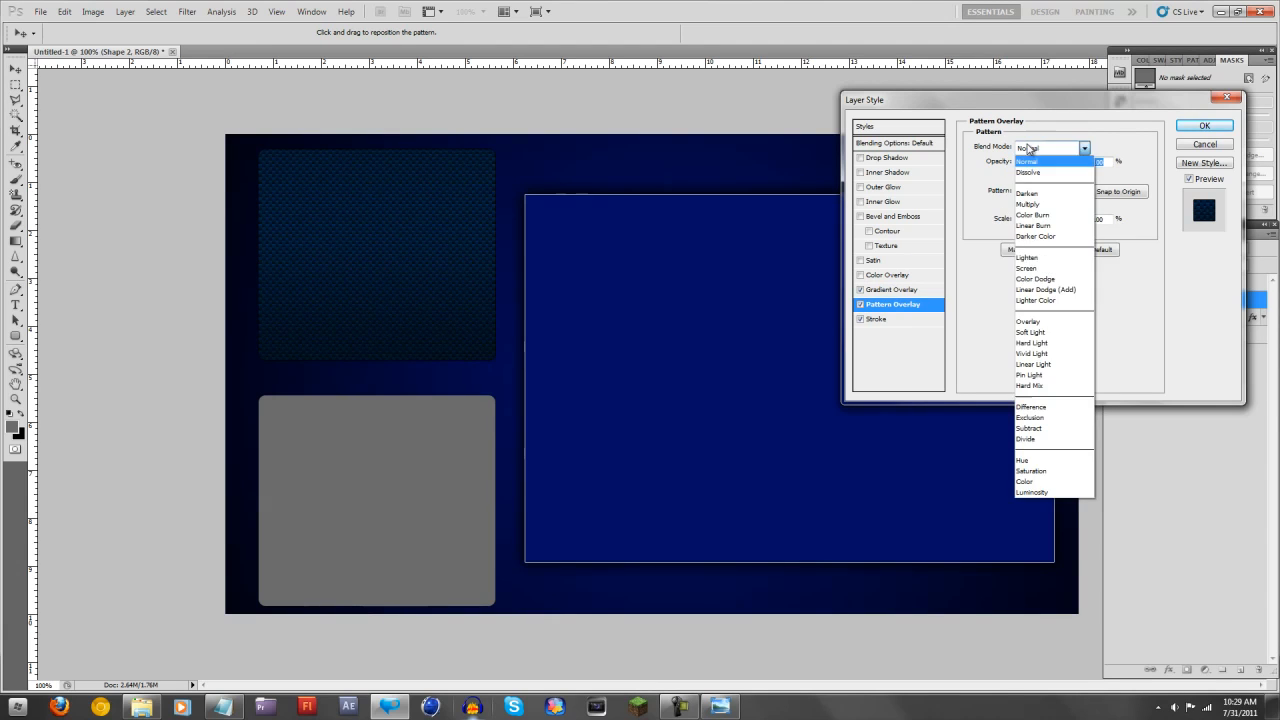
{"action": "left_click", "coordinate": [1045, 324]}
{"action": "left_click", "coordinate": [1051, 194]}
{"action": "left_click", "coordinate": [1074, 235]}
{"action": "left_click", "coordinate": [1057, 232]}
{"action": "left_click", "coordinate": [1030, 231]}
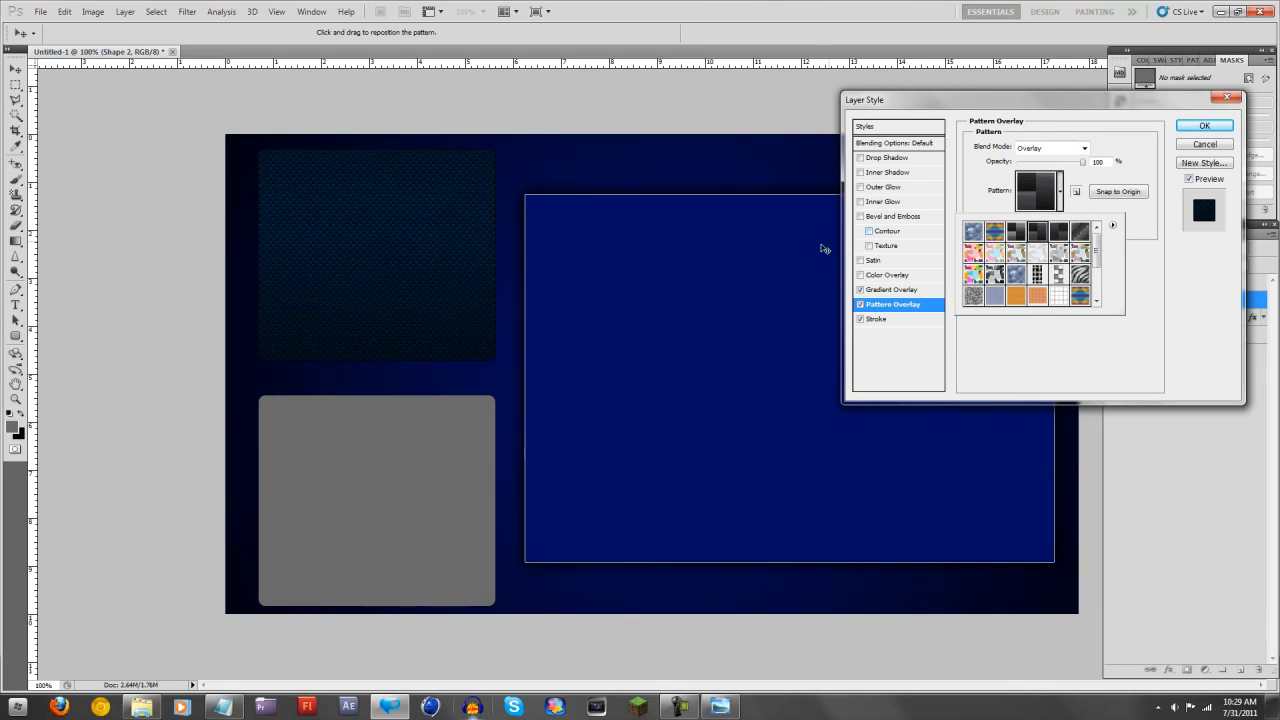
{"action": "left_click", "coordinate": [900, 369]}
{"action": "left_click", "coordinate": [860, 304]}
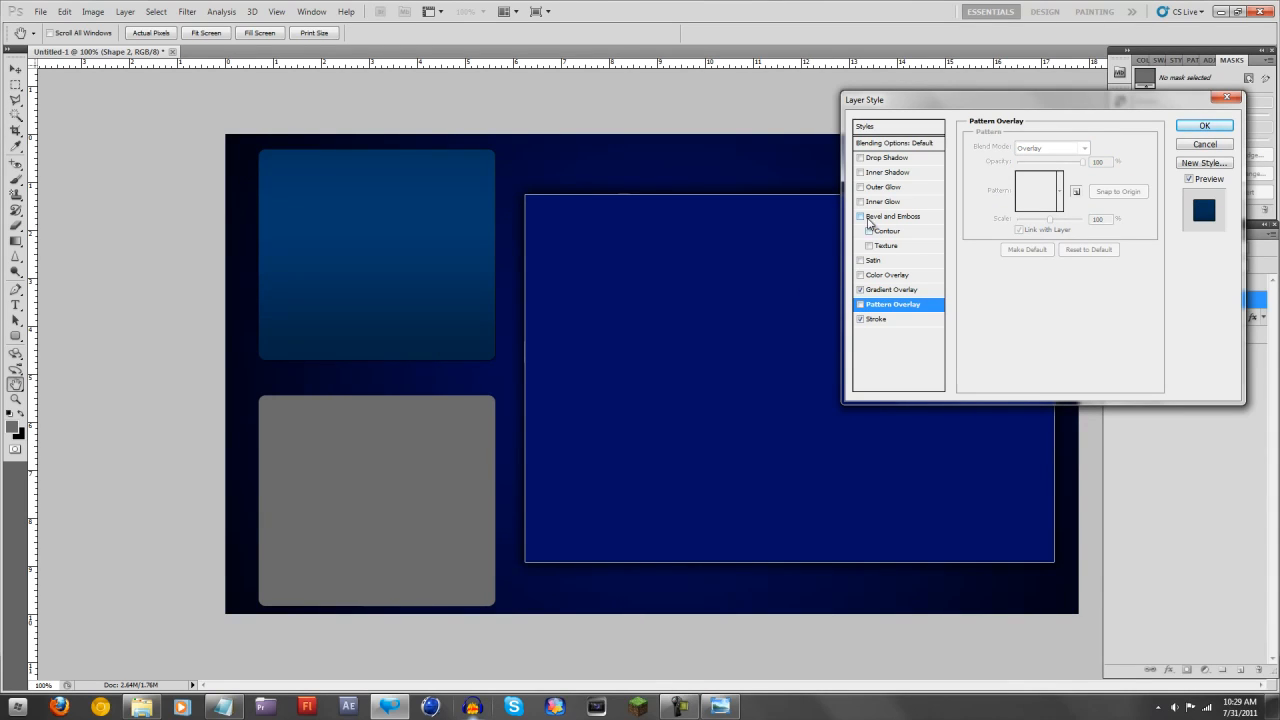
Add a drop shadow to Shape 2 with 23% spread, 100% opacity and the Normal blend mode.
{"action": "left_click", "coordinate": [866, 158]}
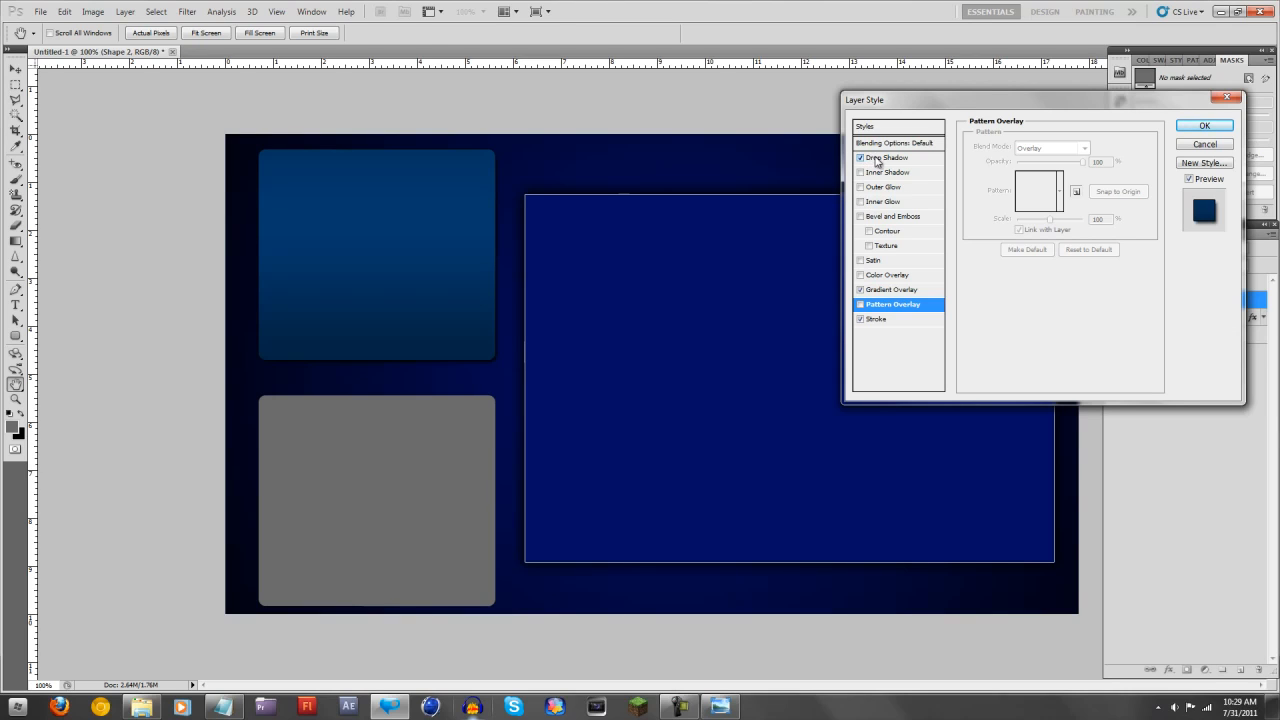
{"action": "left_click_drag", "start_coordinate": [1019, 215], "coordinate": [1032, 215]}
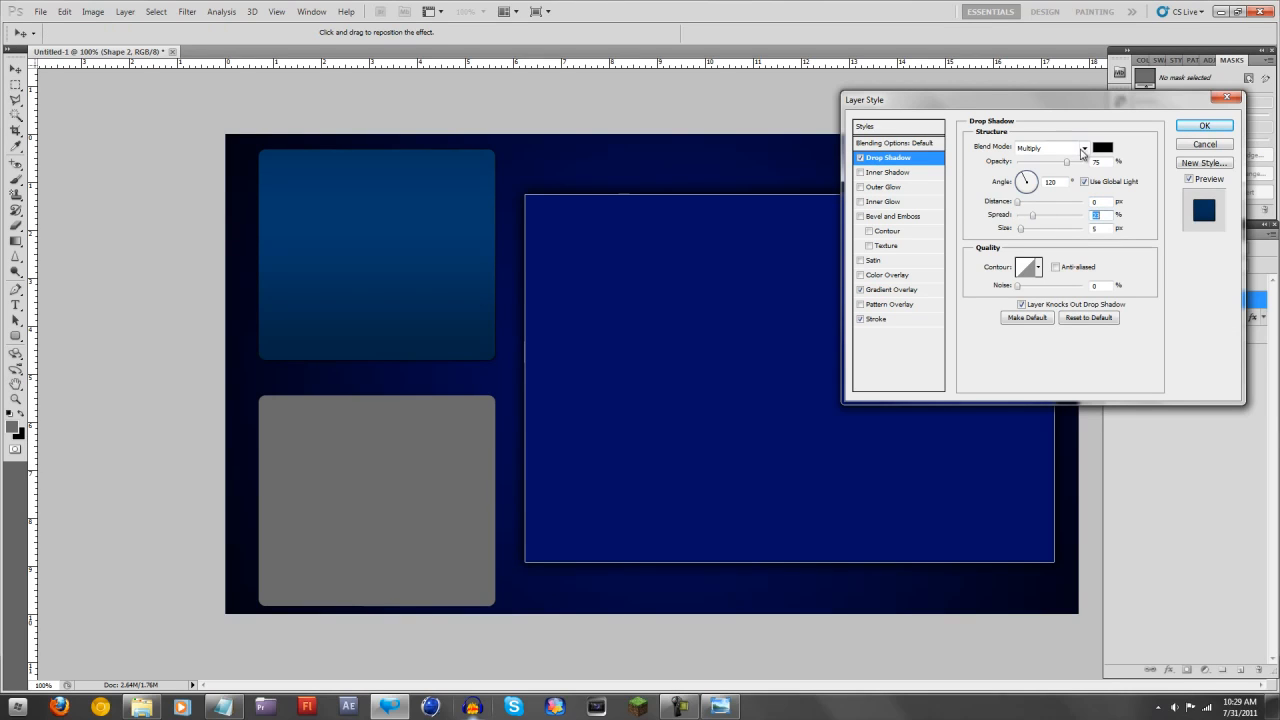
{"action": "left_click_drag", "start_coordinate": [1066, 162], "coordinate": [1082, 162]}
{"action": "left_click", "coordinate": [1060, 148]}
{"action": "left_click", "coordinate": [1045, 157]}
Color Shape 2's drop shadow bright cyan, increase its size slightly, and apply the layer style.
{"action": "left_click", "coordinate": [1102, 147]}
{"action": "mouse_move", "coordinate": [966, 414]}
{"action": "left_mouse_down"}
{"action": "mouse_move", "coordinate": [974, 374]}
{"action": "mouse_move", "coordinate": [880, 371]}
{"action": "mouse_move", "coordinate": [971, 434]}
{"action": "left_mouse_up"}
{"action": "left_click", "coordinate": [1016, 427]}
{"action": "left_click_drag", "start_coordinate": [929, 388], "coordinate": [1091, 316]}
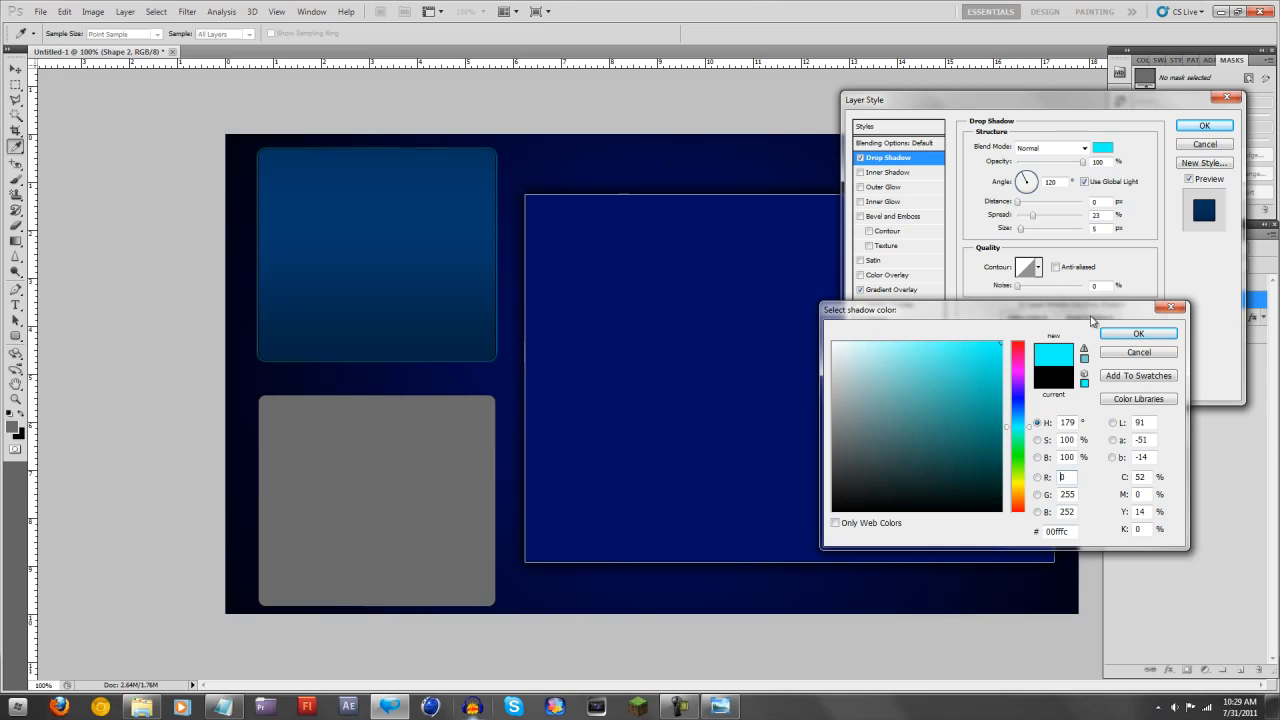
{"action": "left_click", "coordinate": [1104, 332]}
{"action": "left_click_drag", "start_coordinate": [1024, 234], "coordinate": [1028, 234]}
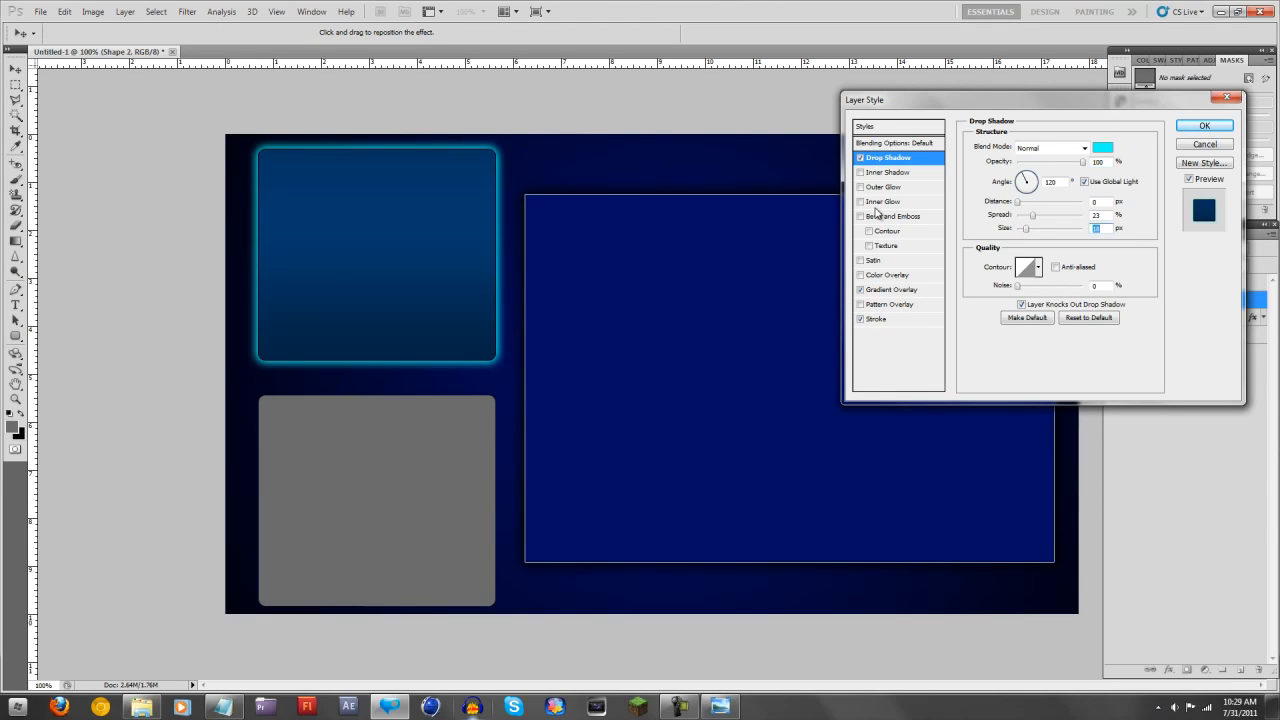
{"action": "left_click", "coordinate": [1204, 126]}
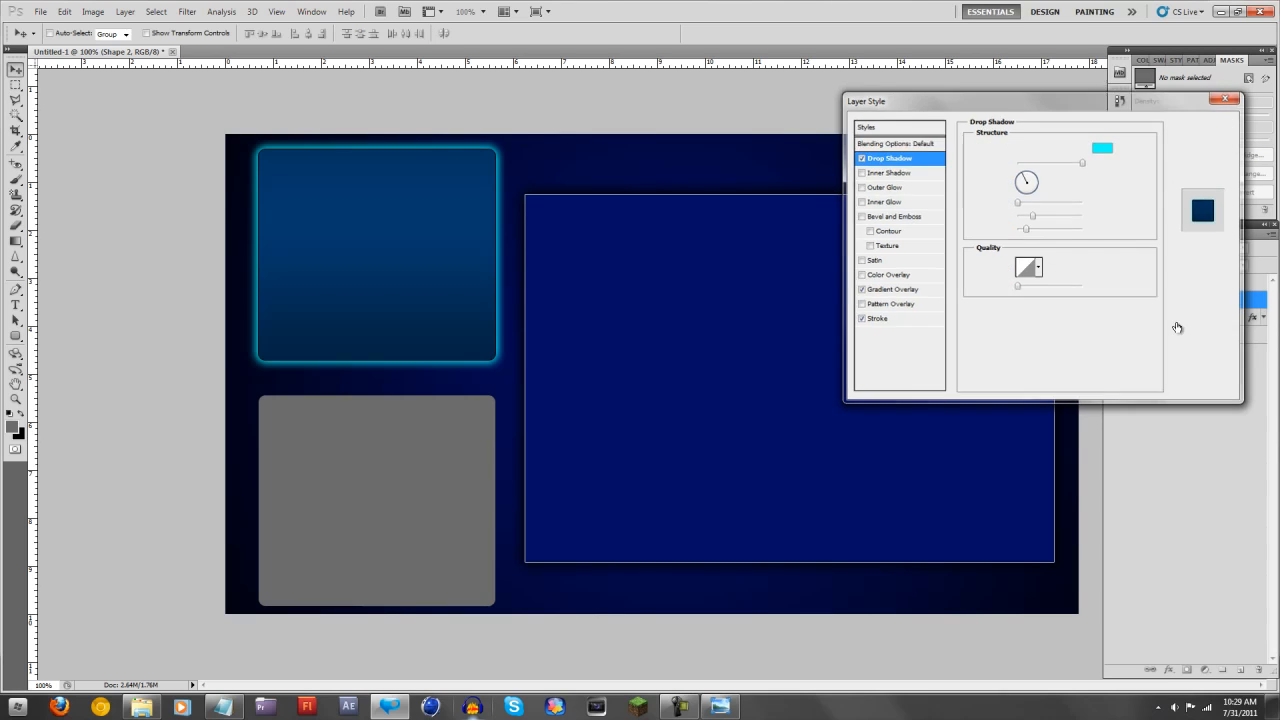
Fill Layer 1 with a radial gradient from bright cyan to black, running from the canvas's center past its upper-left corner.
{"action": "left_click", "coordinate": [1165, 386]}
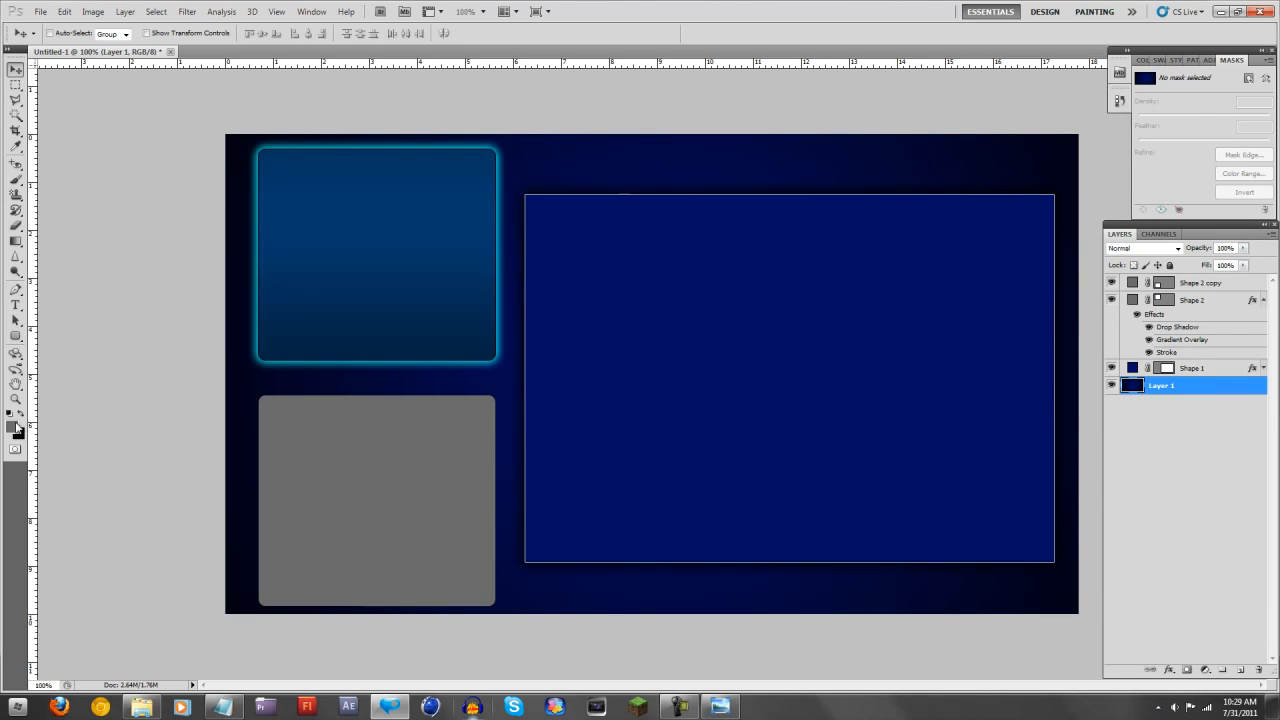
{"action": "left_click", "coordinate": [12, 427]}
{"action": "mouse_move", "coordinate": [966, 428]}
{"action": "left_mouse_down"}
{"action": "mouse_move", "coordinate": [1000, 405]}
{"action": "mouse_move", "coordinate": [1014, 425]}
{"action": "left_mouse_up"}
{"action": "left_click", "coordinate": [939, 385]}
{"action": "left_click", "coordinate": [1138, 333]}
{"action": "left_click", "coordinate": [16, 240]}
{"action": "left_click_drag", "start_coordinate": [656, 346], "coordinate": [162, 119]}
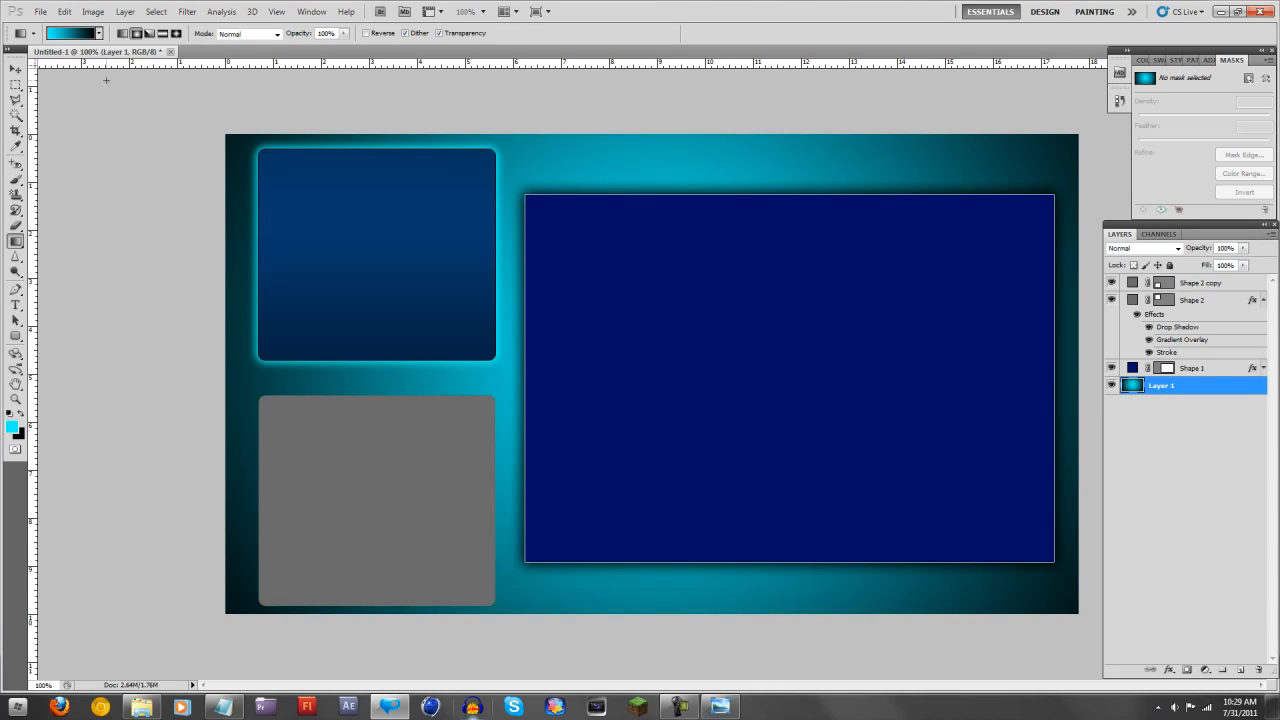
Darken the foreground color to teal and redraw Layer 1's radial gradient from the center to the upper-left corner.
{"action": "left_click", "coordinate": [10, 428]}
{"action": "left_click", "coordinate": [973, 404]}
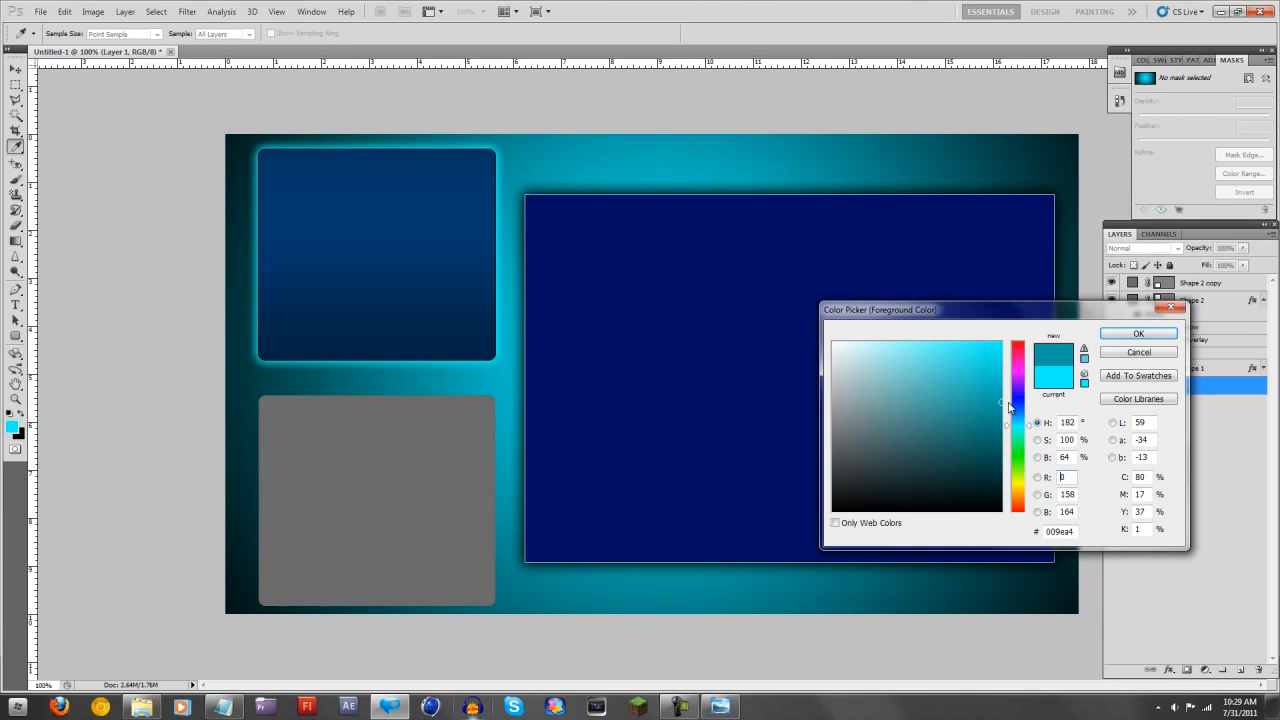
{"action": "left_click", "coordinate": [1138, 333]}
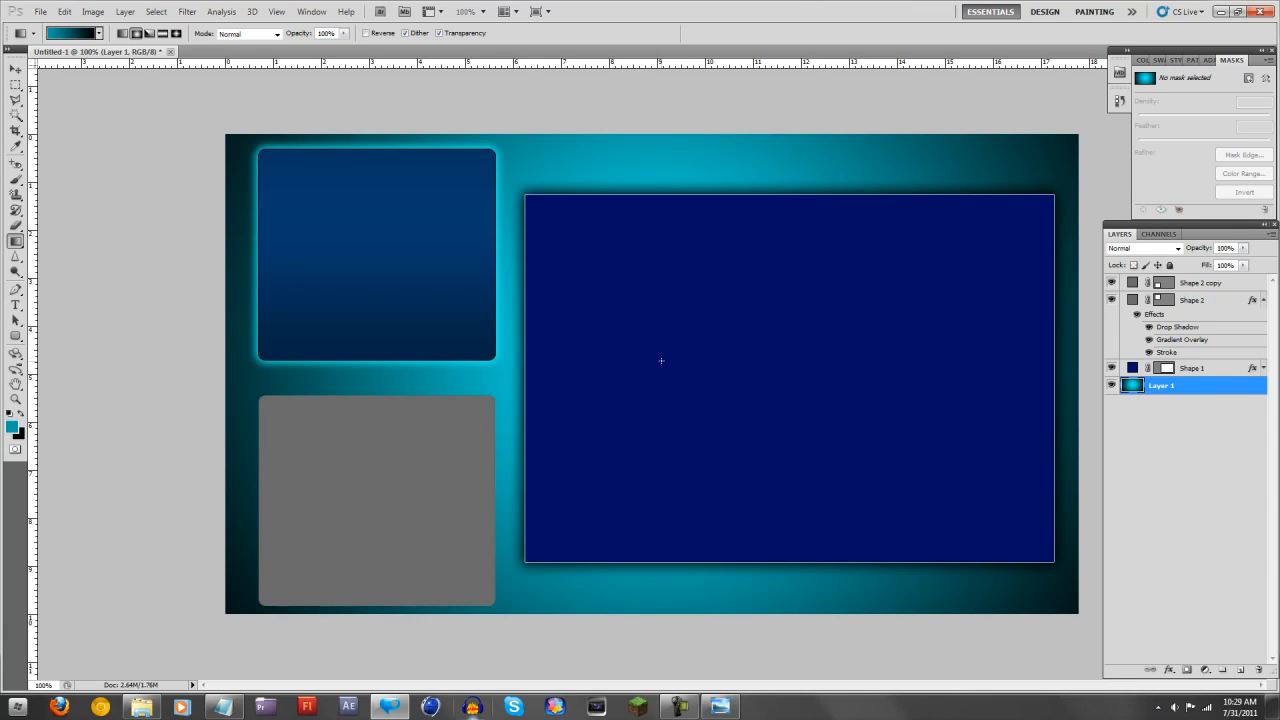
{"action": "left_click_drag", "start_coordinate": [665, 373], "coordinate": [250, 138]}
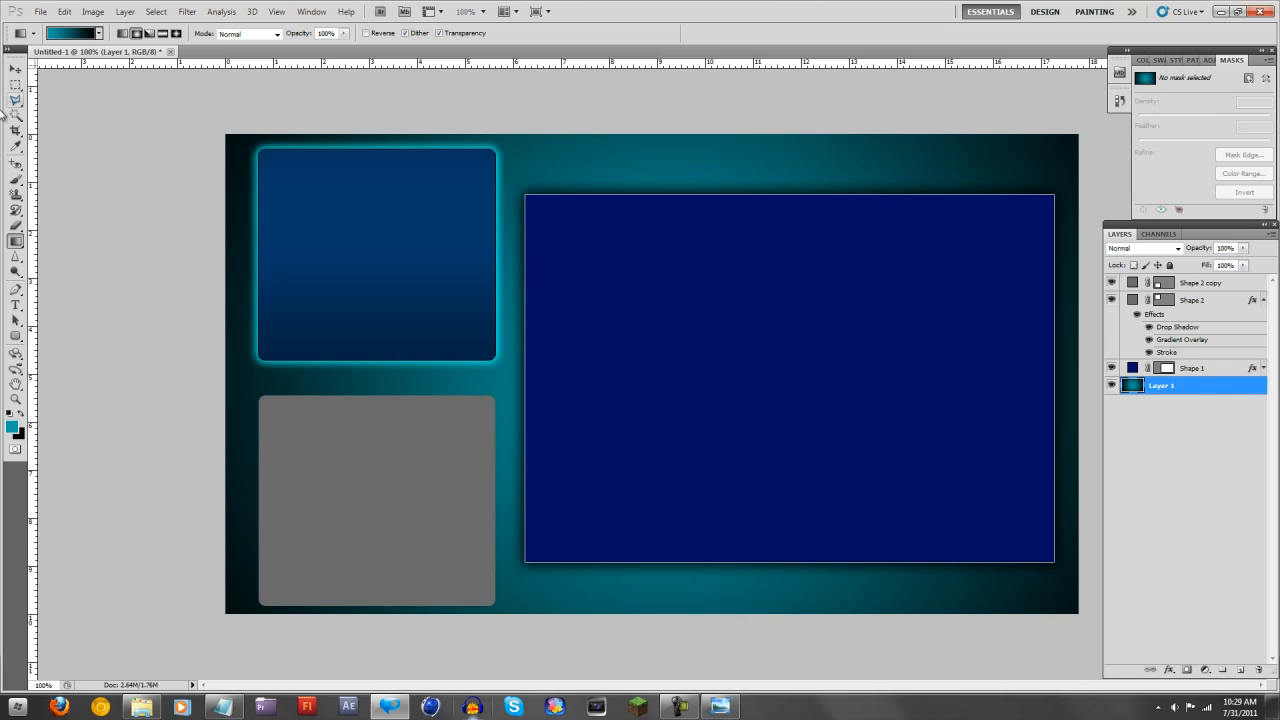
Copy Shape 2's layer style onto Shape 2 copy and collapse both layers' effects lists.
{"action": "left_click", "coordinate": [15, 68]}
{"action": "left_click", "coordinate": [1186, 300]}
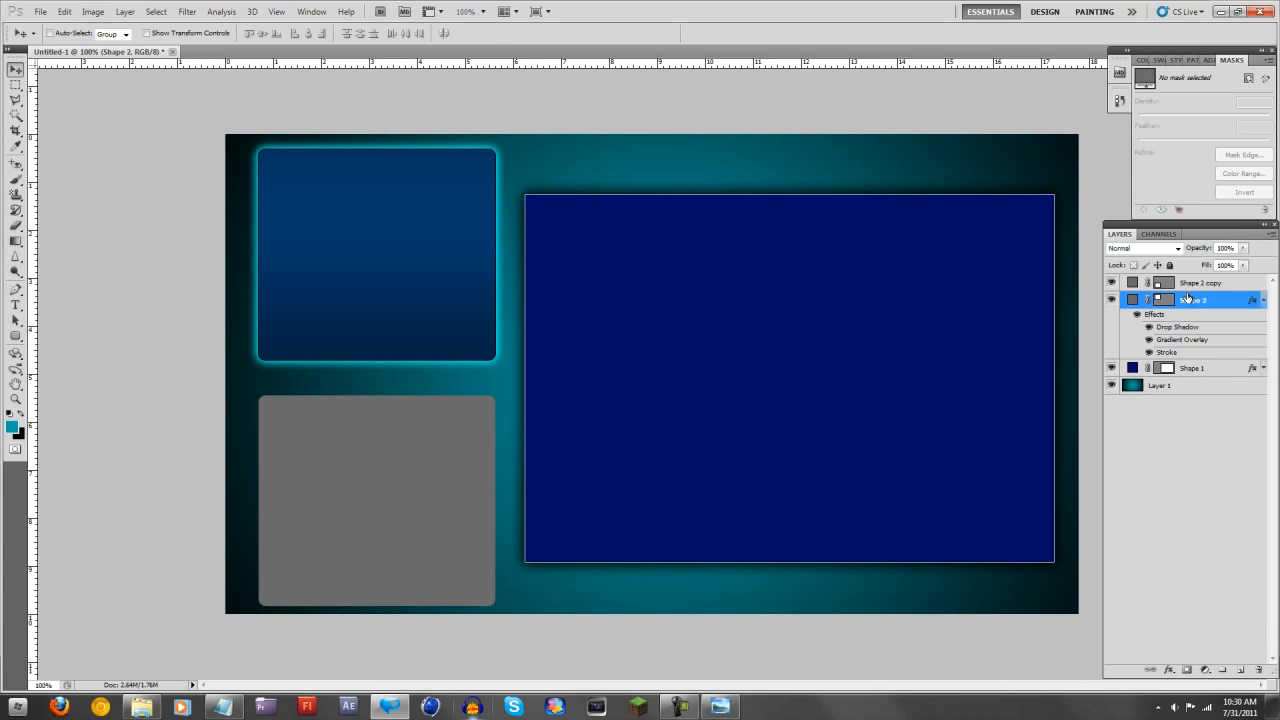
{"action": "right_click", "coordinate": [1186, 300]}
{"action": "left_click", "coordinate": [1186, 535]}
{"action": "left_click", "coordinate": [1202, 284]}
{"action": "right_click", "coordinate": [1202, 284]}
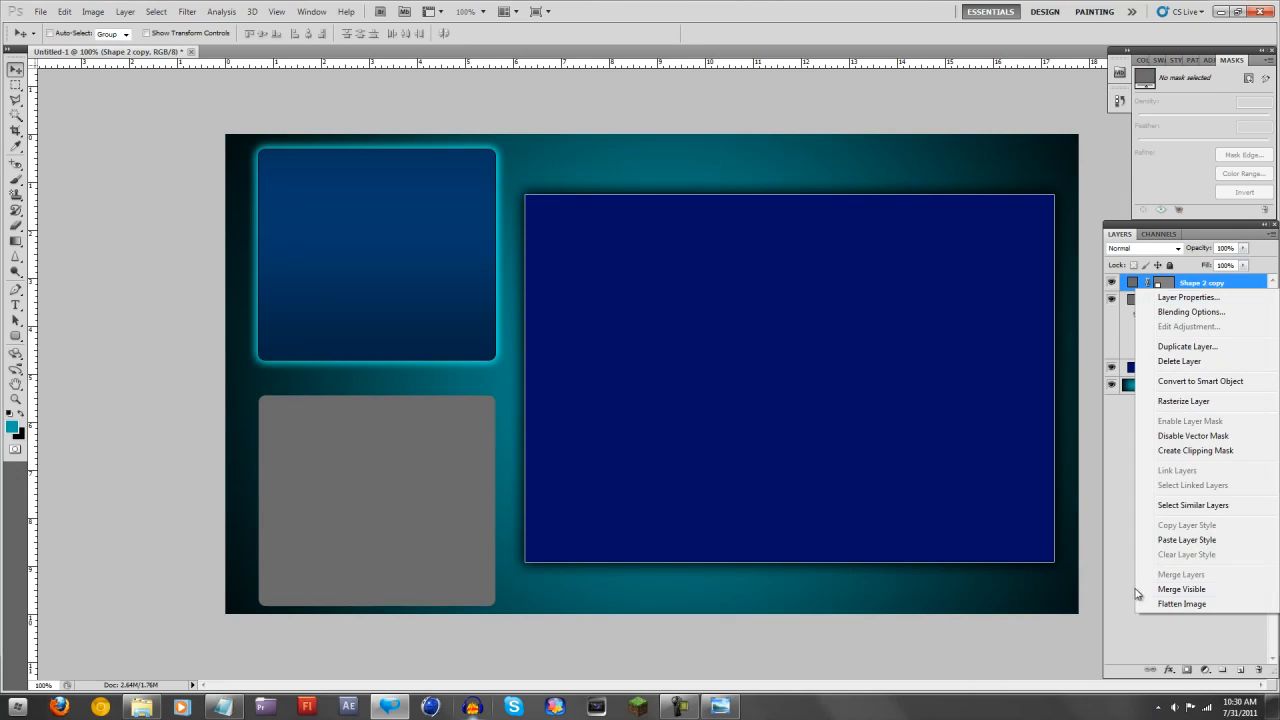
{"action": "left_click", "coordinate": [1160, 540]}
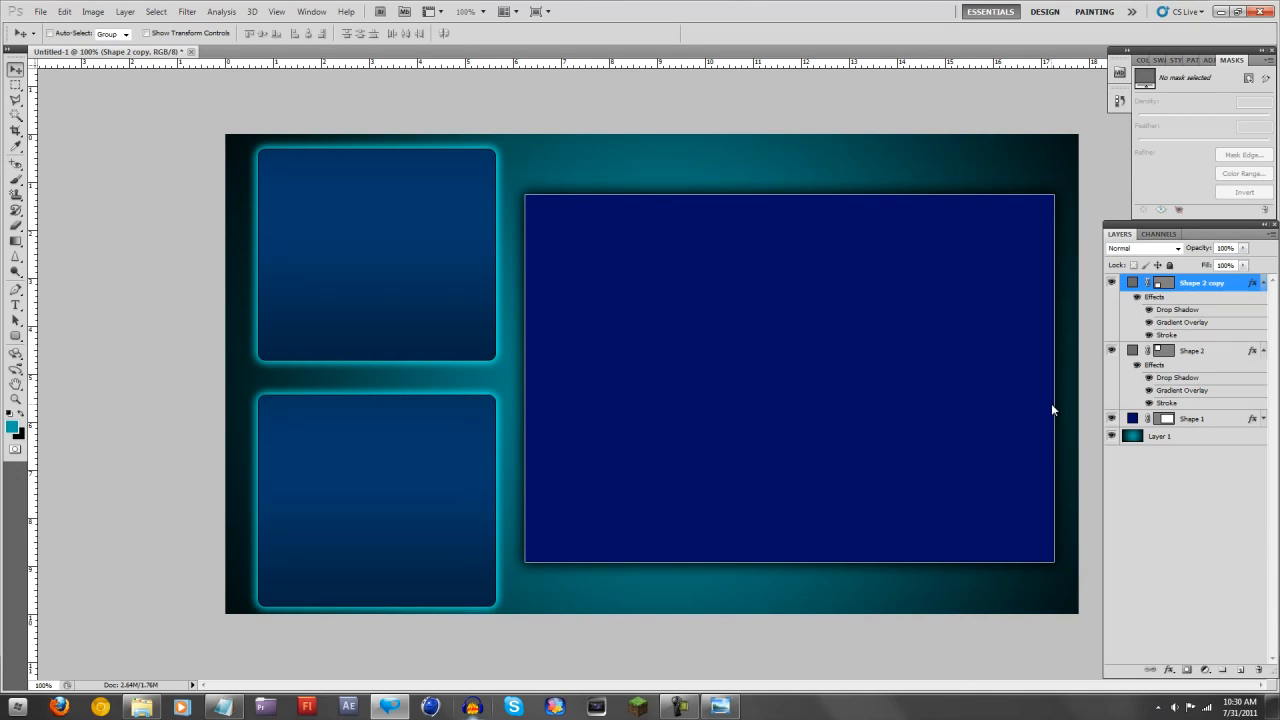
{"action": "left_click", "coordinate": [1263, 286]}
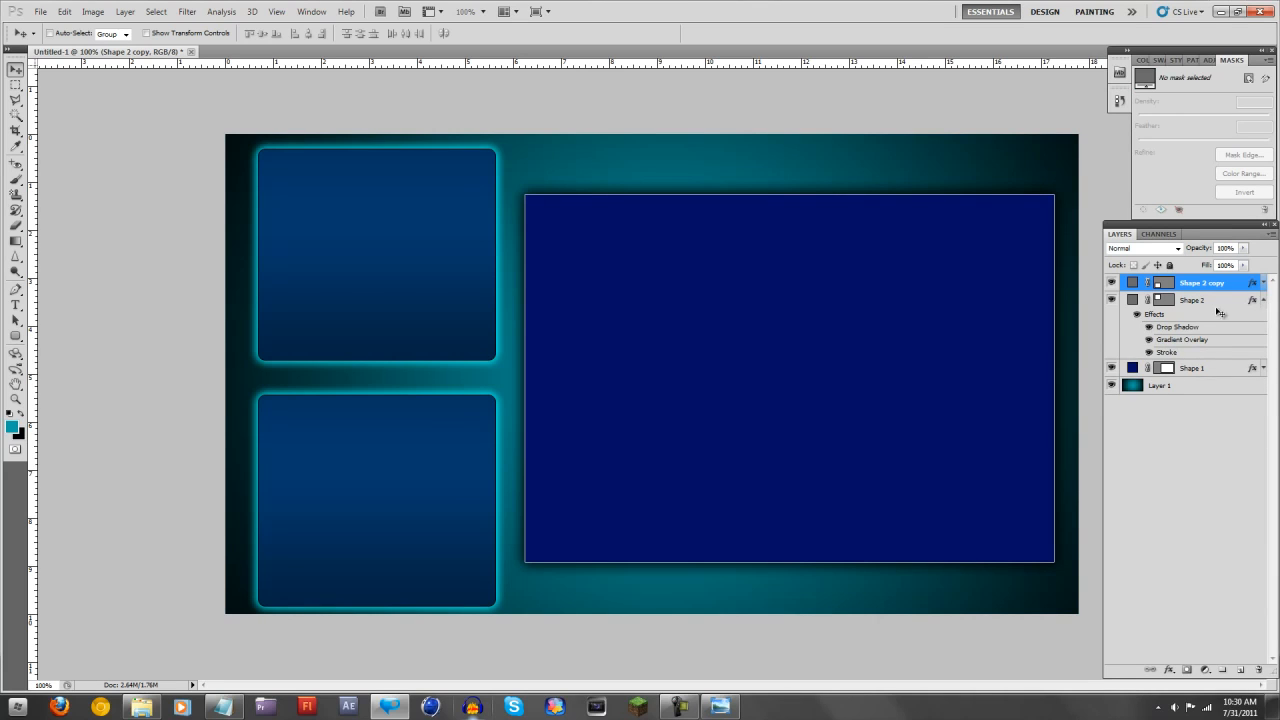
{"action": "left_click", "coordinate": [1263, 300]}
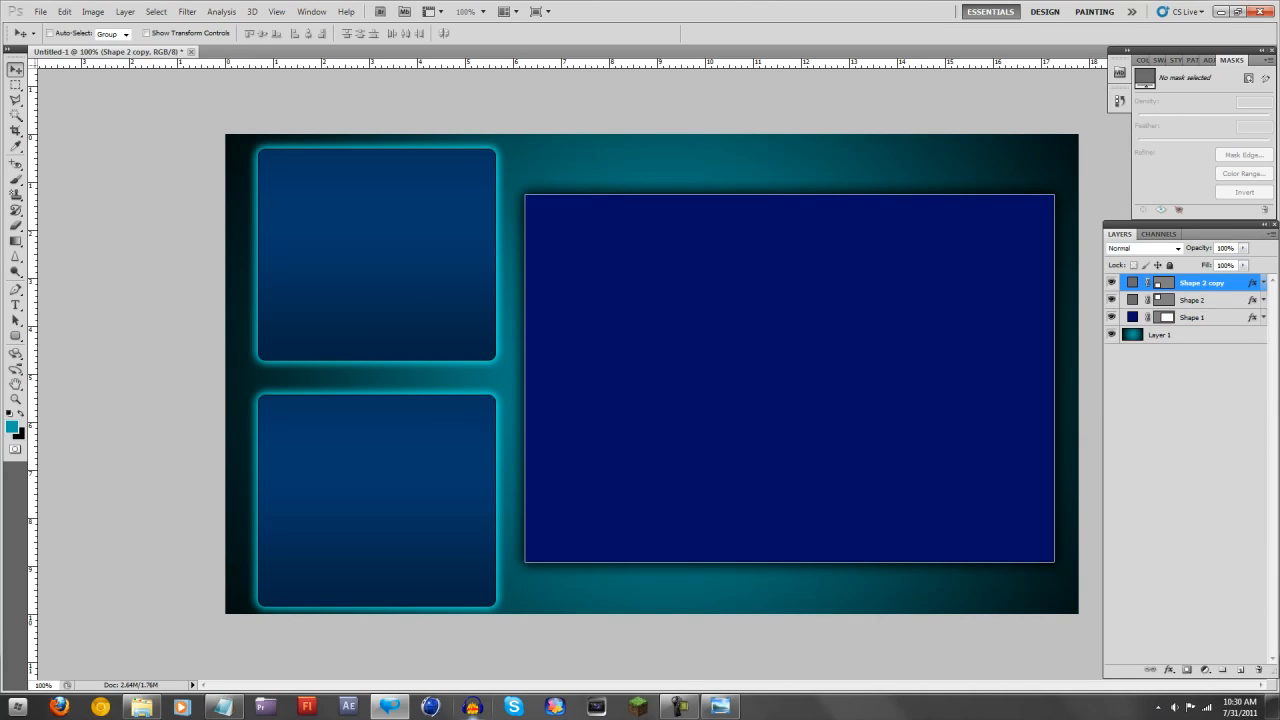
Switch to Windows Photo Viewer to check the Nice Layout reference image, and return to Photoshop.
{"action": "left_click", "coordinate": [727, 709]}
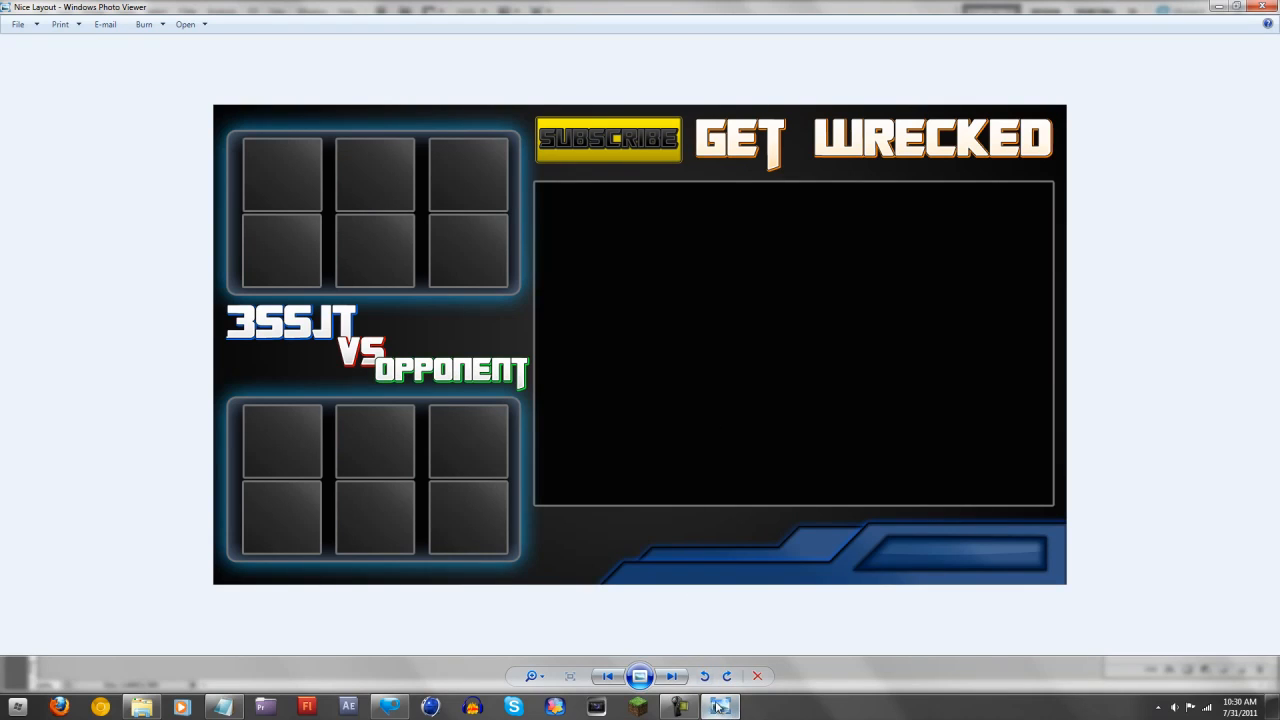
{"action": "left_click", "coordinate": [717, 708]}
{"action": "left_click", "coordinate": [717, 708]}
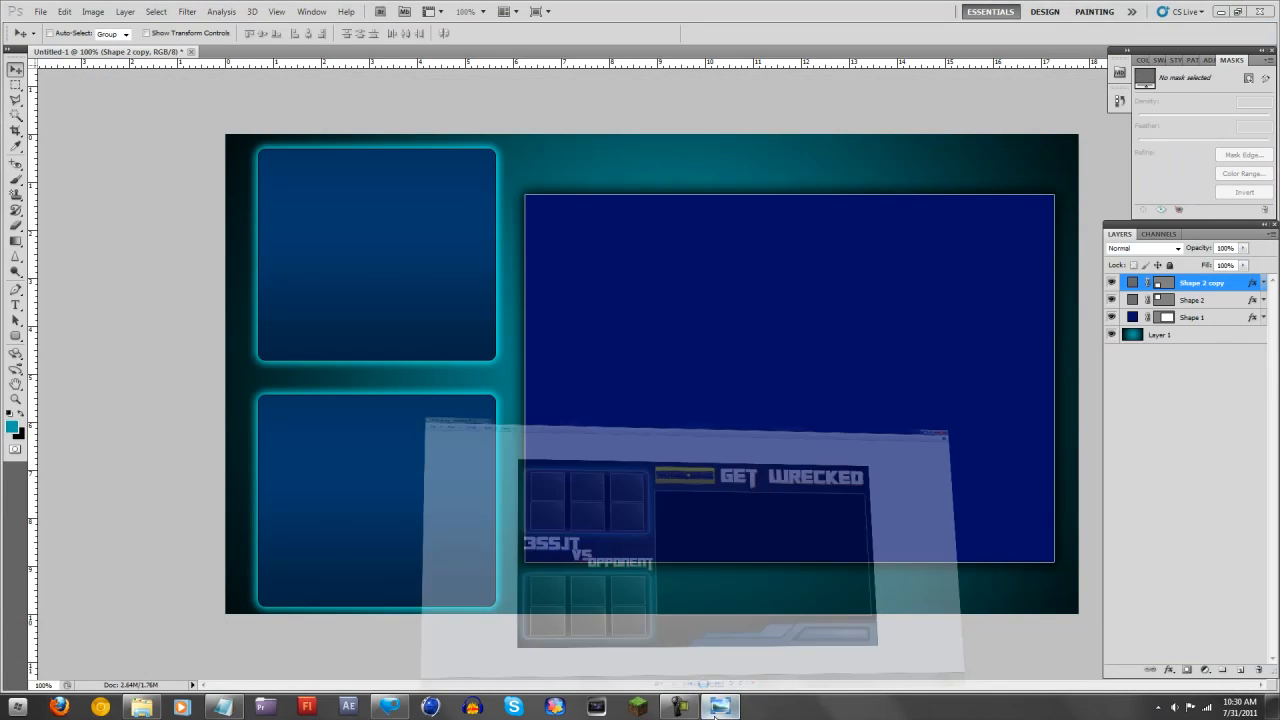
{"action": "left_click", "coordinate": [716, 710]}
{"action": "left_click", "coordinate": [716, 710]}
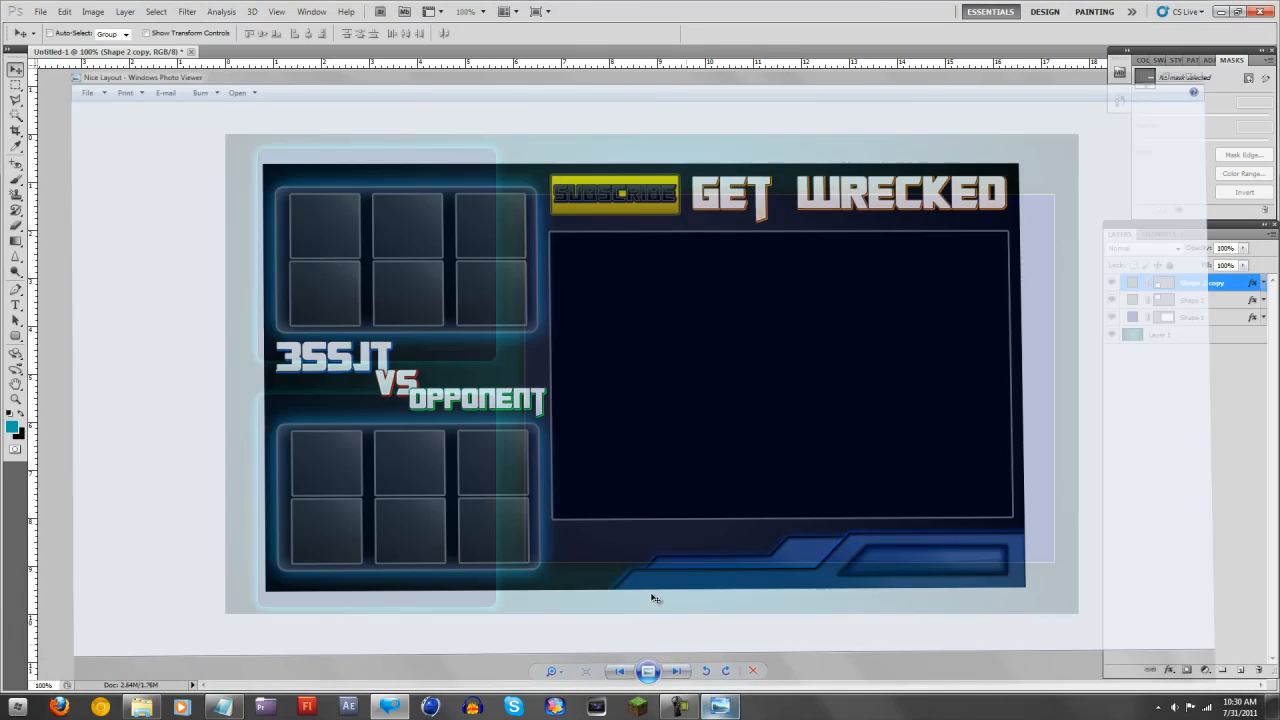
Transform the main rectangle to about 95% width and 91% height, placing it closer to the canvas's right edge.
{"action": "left_click", "coordinate": [1155, 318]}
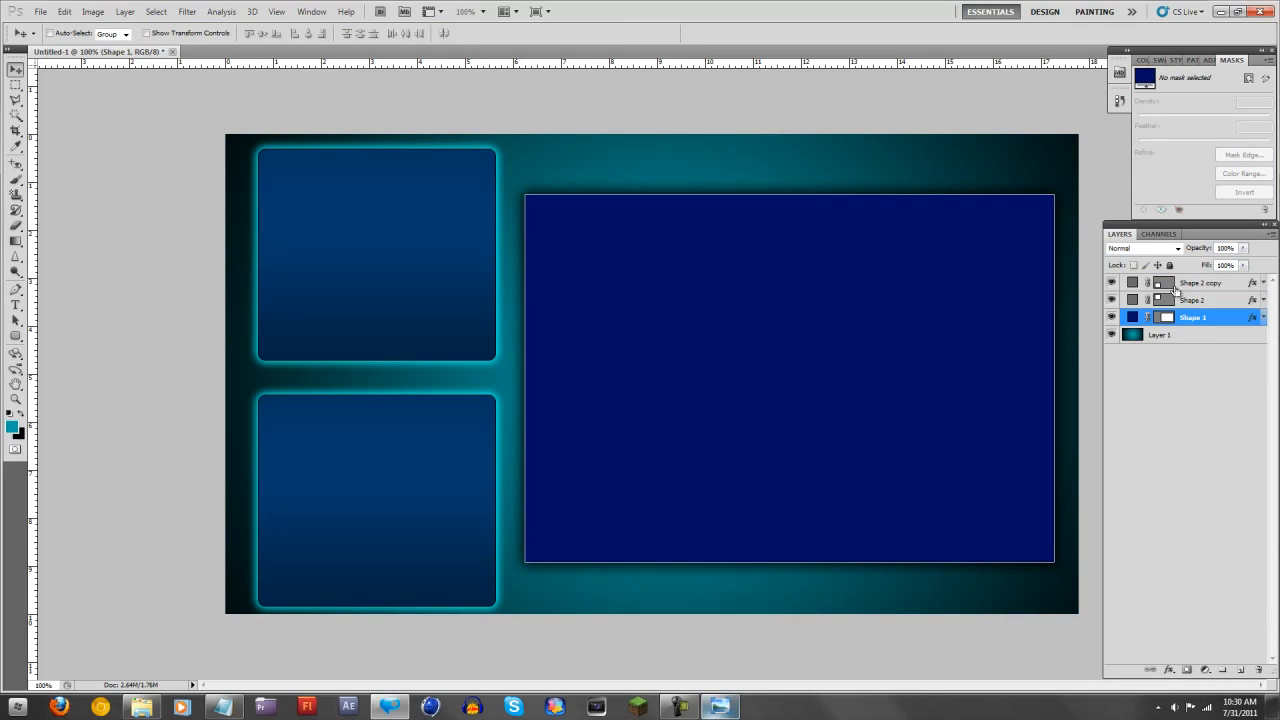
{"action": "key", "text": "ctrl+t"}
{"action": "left_click_drag", "start_coordinate": [789, 194], "coordinate": [789, 210]}
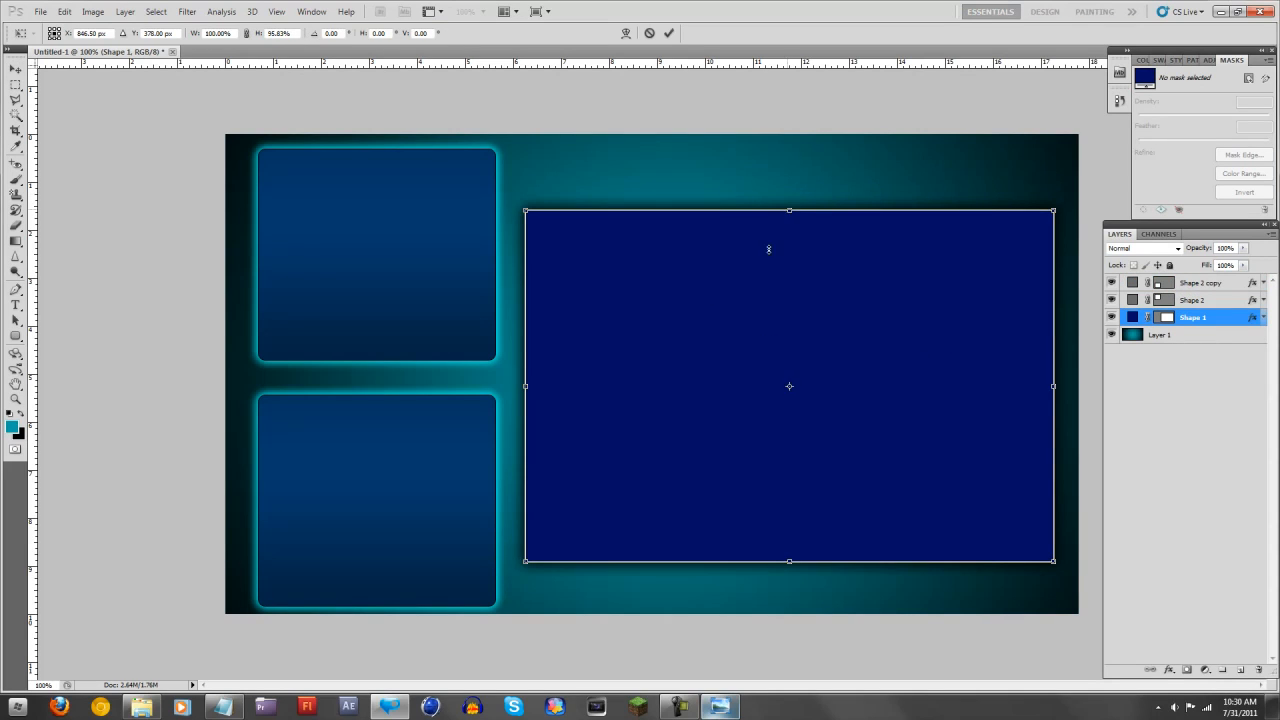
{"action": "left_click_drag", "start_coordinate": [789, 562], "coordinate": [789, 544]}
{"action": "left_click_drag", "start_coordinate": [520, 375], "coordinate": [554, 379]}
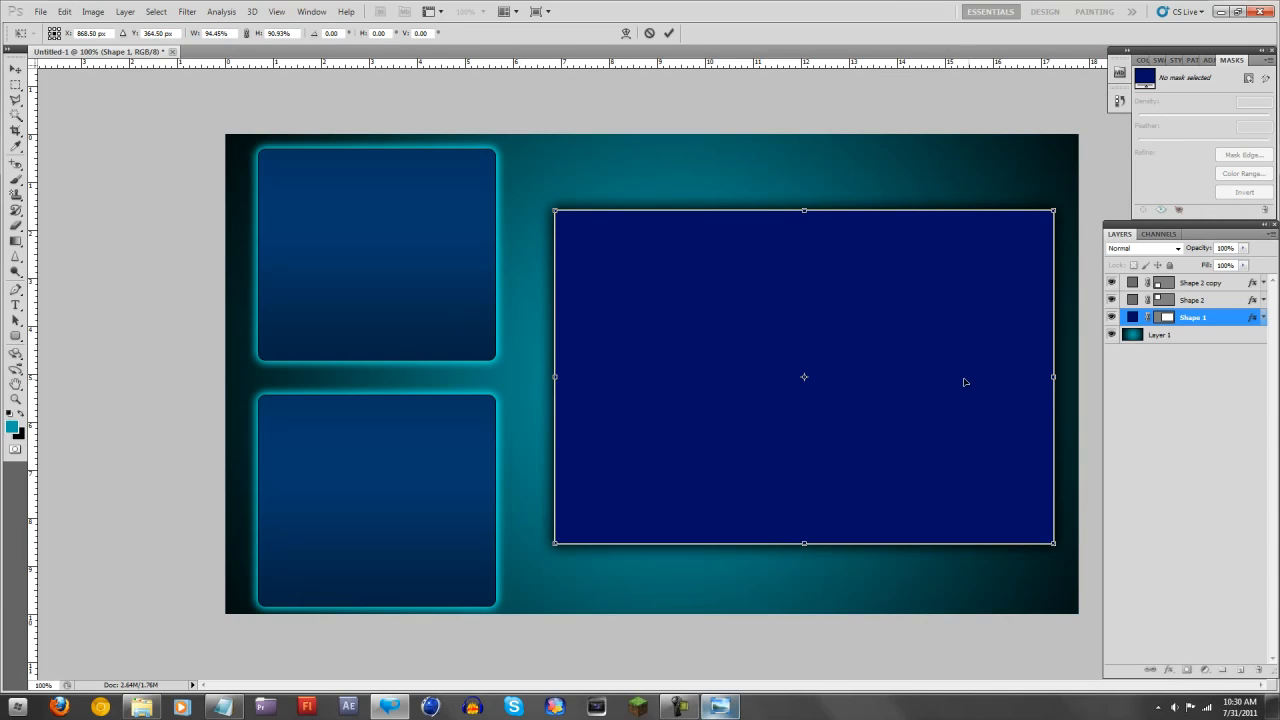
{"action": "left_click_drag", "start_coordinate": [1054, 377], "coordinate": [1007, 383]}
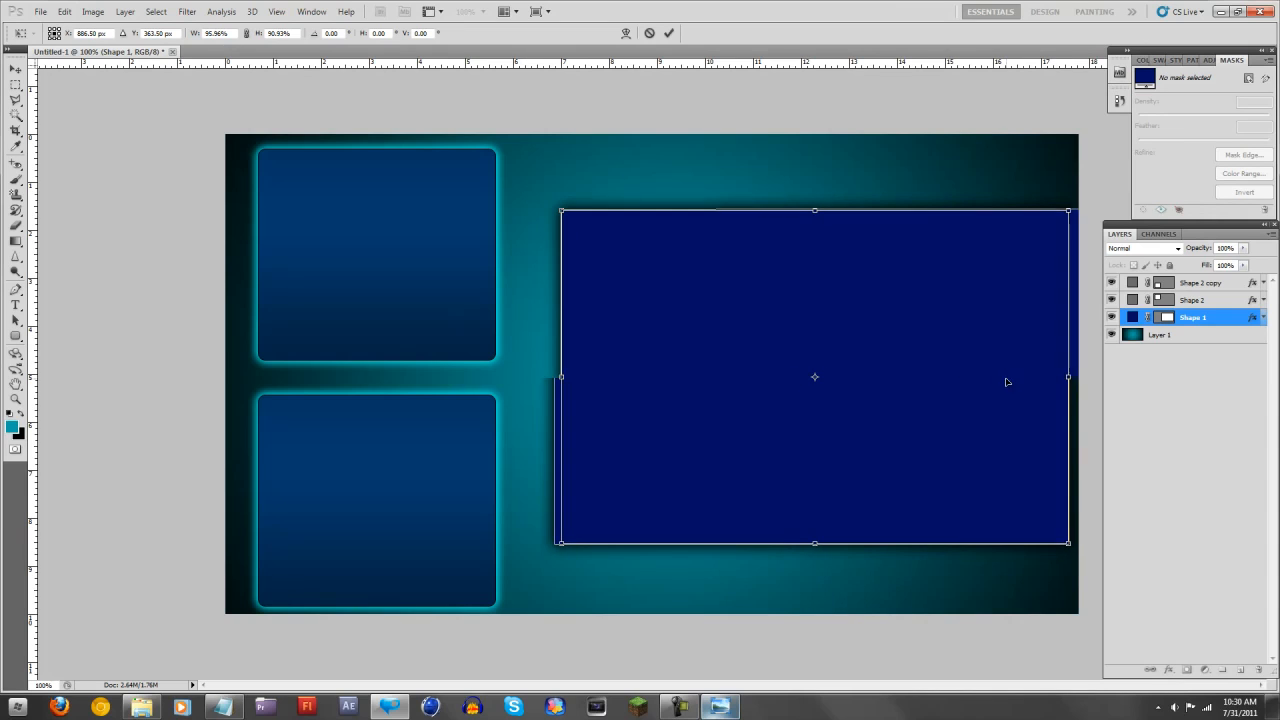
{"action": "left_click_drag", "start_coordinate": [562, 377], "coordinate": [565, 377]}
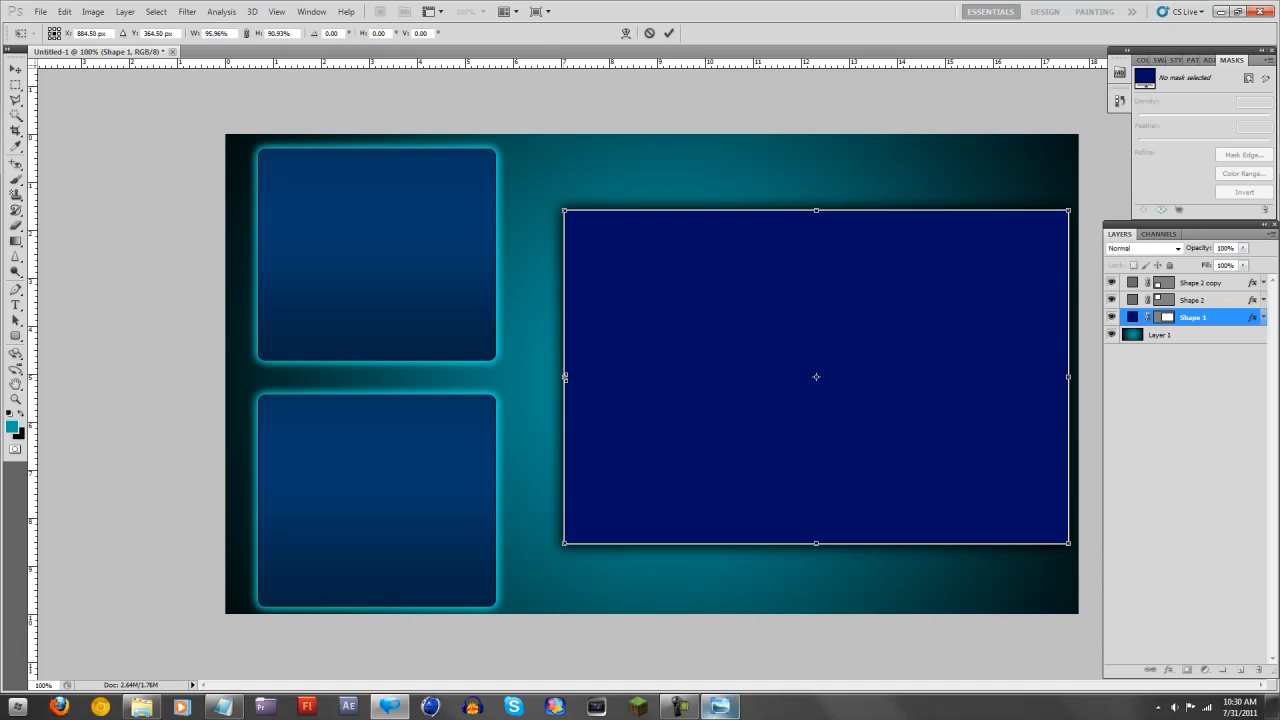
{"action": "left_click", "coordinate": [15, 68]}
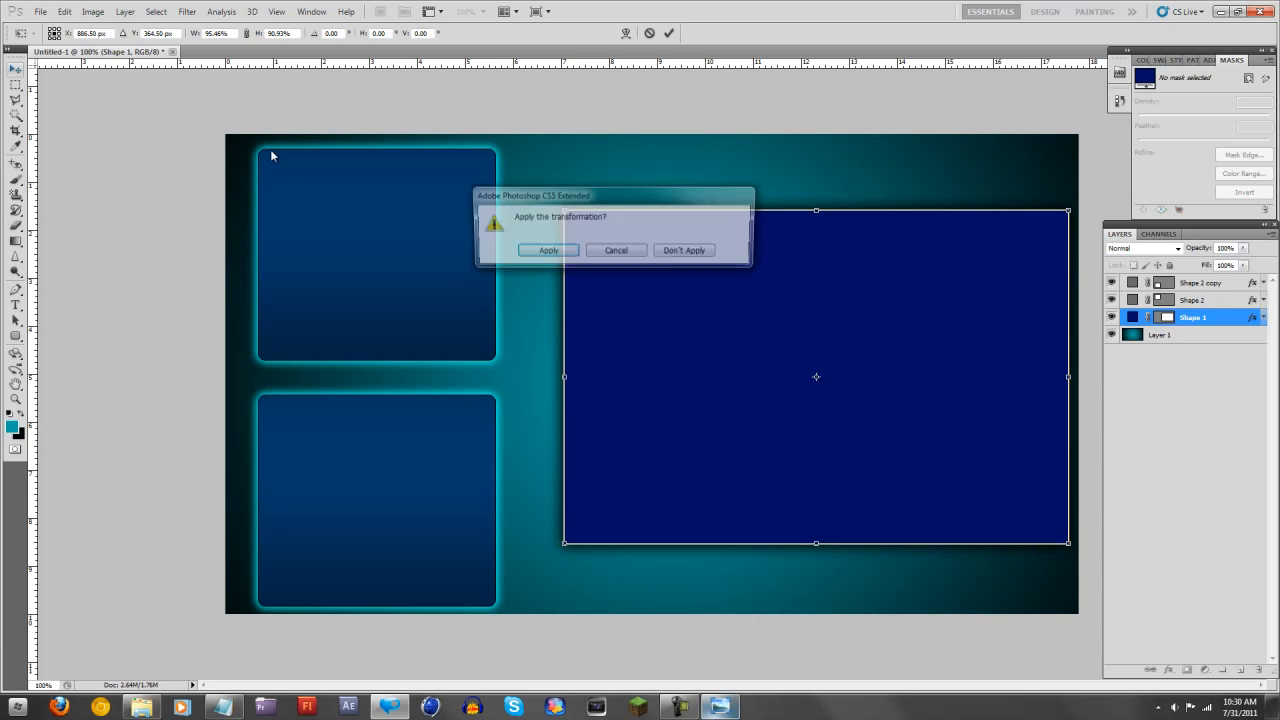
{"action": "left_click", "coordinate": [527, 250]}
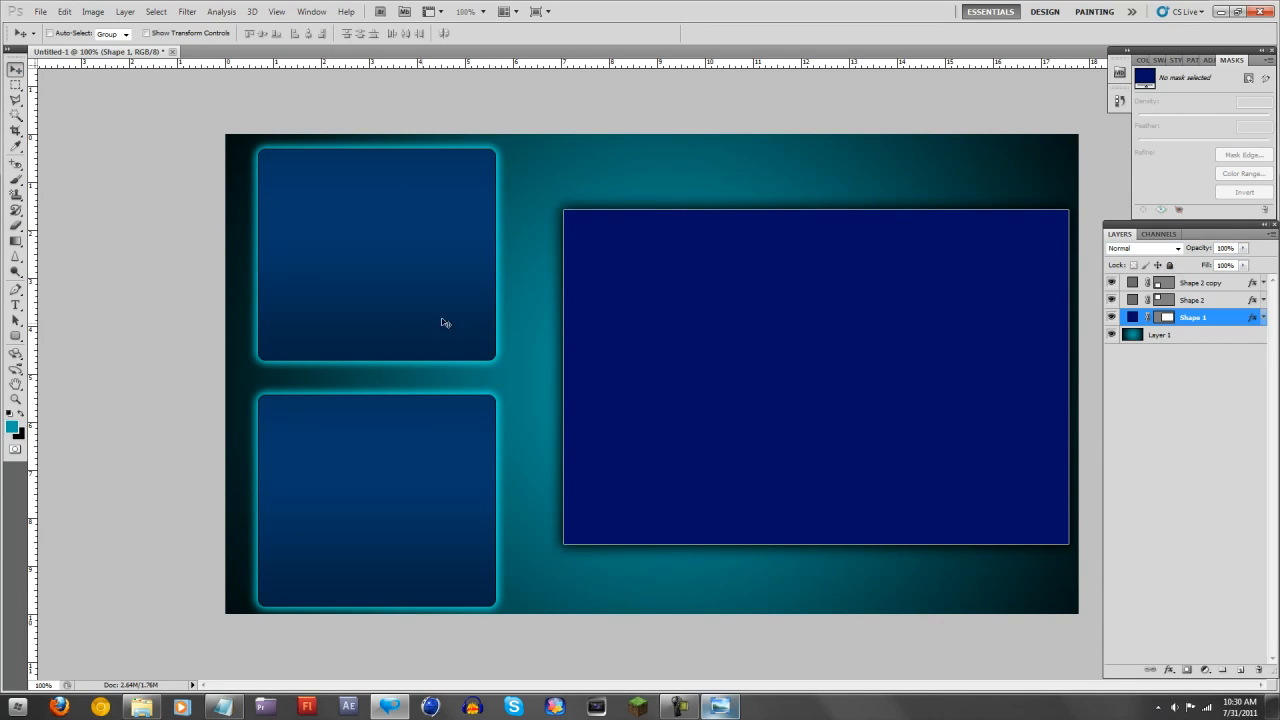
Widen the lower side box to about 122% so it nearly reaches the main rectangle, and apply the transformation.
{"action": "left_click", "coordinate": [1210, 285]}
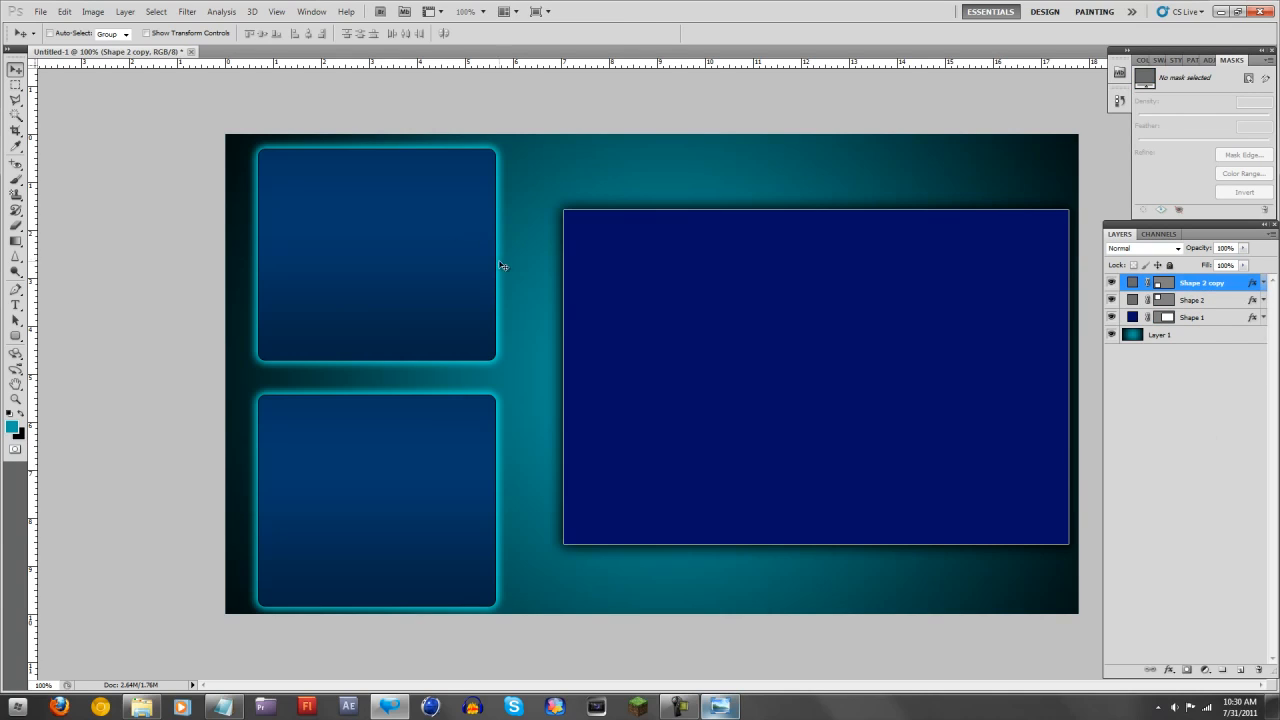
{"action": "key", "text": "ctrl+t"}
{"action": "left_click_drag", "start_coordinate": [496, 501], "coordinate": [547, 501]}
{"action": "left_click_drag", "start_coordinate": [368, 504], "coordinate": [361, 504]}
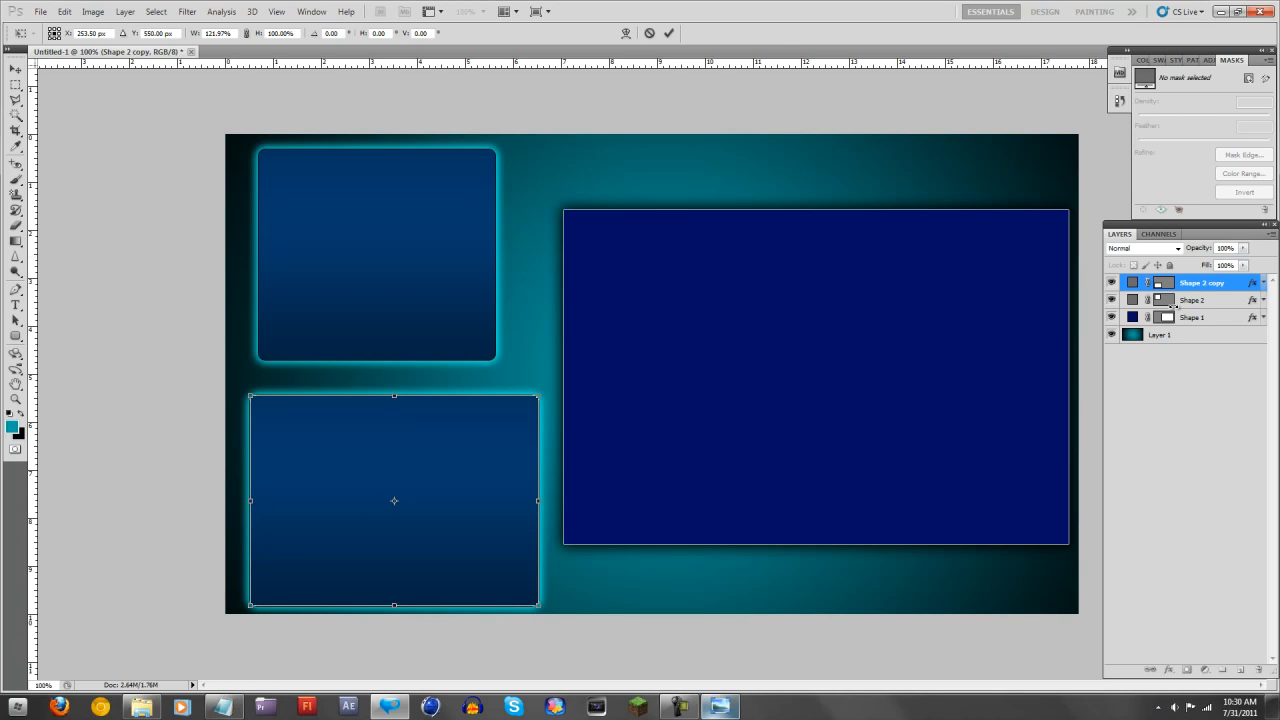
{"action": "left_click", "coordinate": [15, 68]}
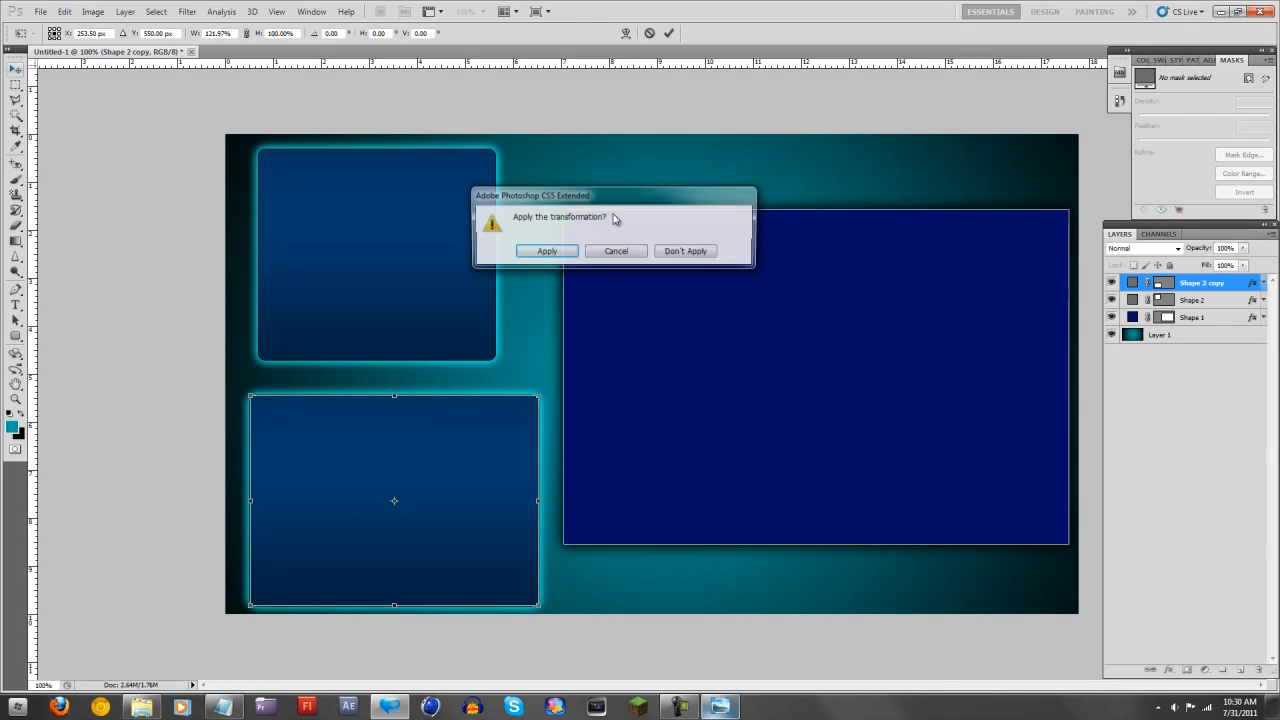
{"action": "left_click", "coordinate": [547, 254]}
Delete the upper side box's layer and duplicate the widened lower box as Shape 2 copy 2.
{"action": "left_click", "coordinate": [1208, 302]}
{"action": "key", "text": "Delete"}
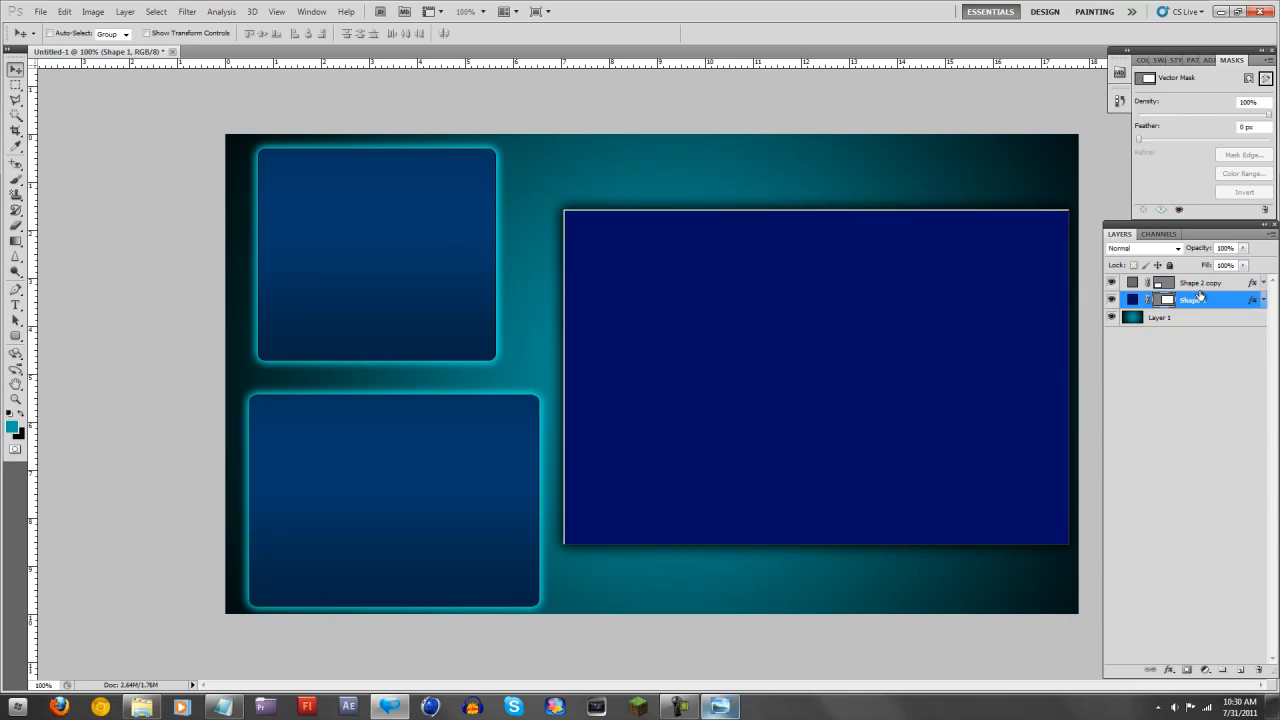
{"action": "left_click", "coordinate": [1203, 286]}
{"action": "right_click", "coordinate": [1203, 287]}
{"action": "left_click", "coordinate": [1180, 343]}
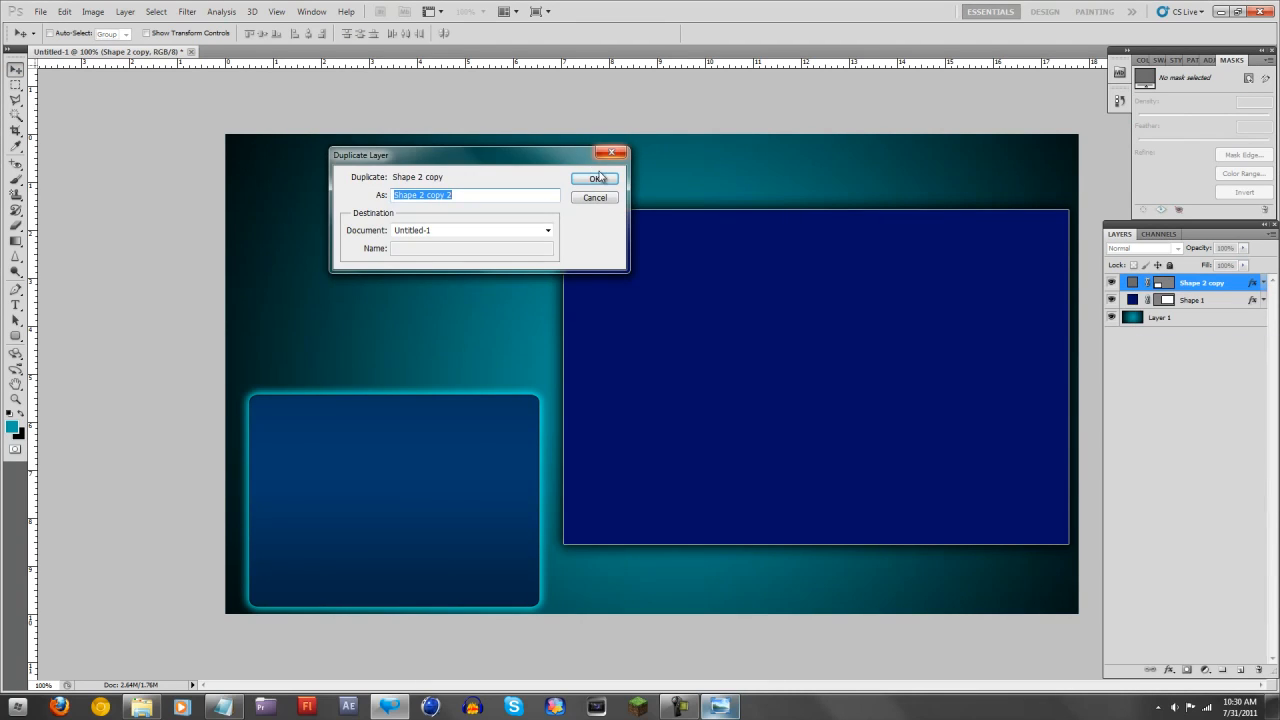
{"action": "left_click", "coordinate": [596, 177]}
Move Shape 2 copy 2 straight up to the canvas's upper-left area, leaving a gap above the lower side box.
{"action": "key", "text": "shift+Up"}
{"action": "key", "text": "shift+Up"}
{"action": "key", "text": "shift+Up"}
{"action": "key", "text": "shift+Up"}
{"action": "key", "text": "shift+Up"}
{"action": "key", "text": "shift+Up"}
{"action": "key", "text": "shift+Up"}
{"action": "key", "text": "shift+Up"}
{"action": "key", "text": "shift+Up"}
{"action": "key", "text": "shift+Up"}
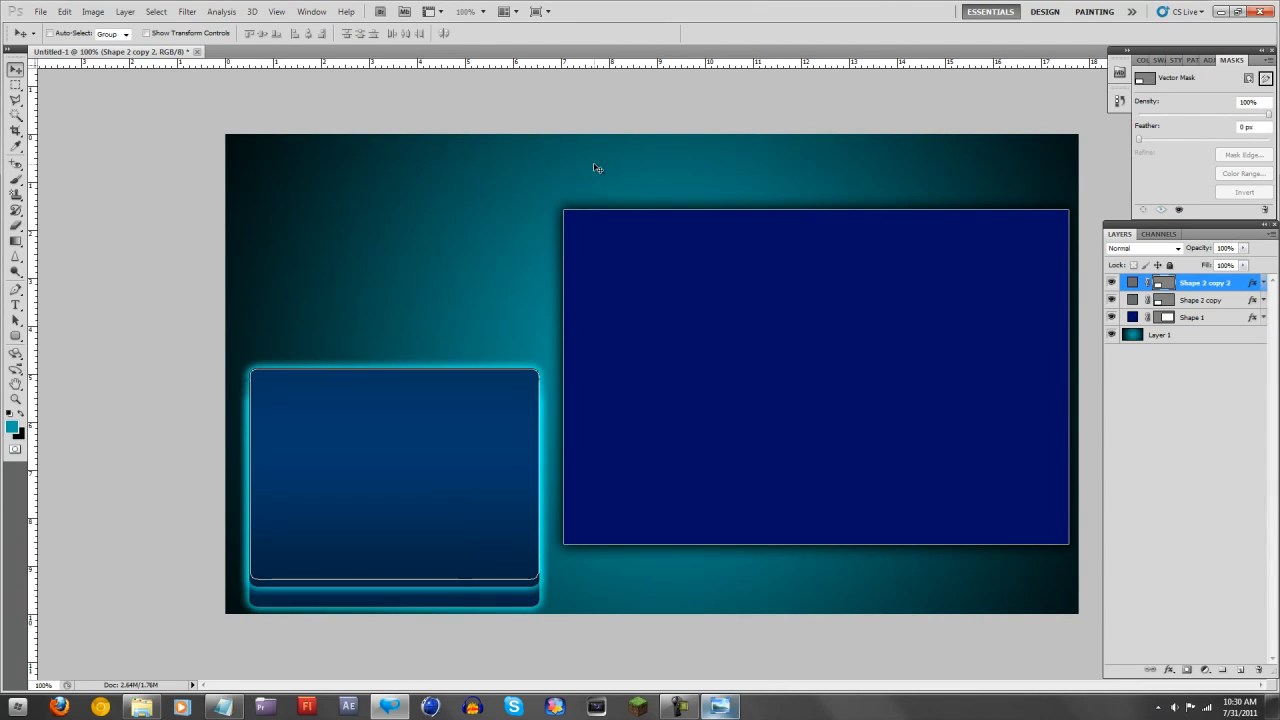
{"action": "key", "text": "shift+Up"}
{"action": "key", "text": "shift+Up"}
{"action": "key", "text": "shift+Up"}
{"action": "key", "text": "shift+Up"}
{"action": "key", "text": "shift+Up"}
{"action": "key", "text": "shift+Up"}
{"action": "key", "text": "shift+Up"}
{"action": "key", "text": "shift+Up"}
{"action": "key", "text": "shift+Up"}
{"action": "key", "text": "shift+Up"}
{"action": "key", "text": "shift+Up"}
{"action": "key", "text": "shift+Up"}
{"action": "key", "text": "shift+Up"}
{"action": "key", "text": "shift+Up"}
{"action": "key", "text": "shift+Up"}
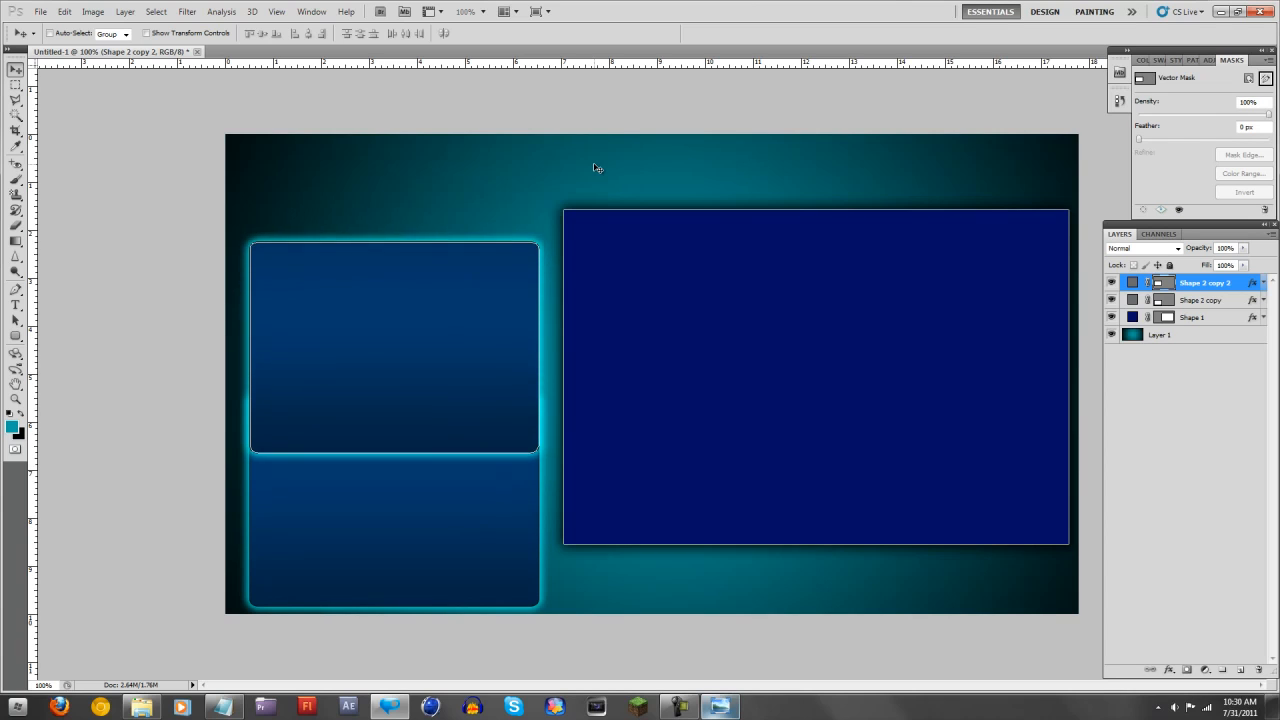
{"action": "key", "text": "Down"}
{"action": "key", "text": "Down"}
{"action": "key", "text": "Down"}
{"action": "key", "text": "Down"}
{"action": "key", "text": "Down"}
{"action": "key", "text": "Down"}
{"action": "key", "text": "Down"}
{"action": "key", "text": "Down"}
{"action": "key", "text": "Down"}
{"action": "key", "text": "Down"}
{"action": "key", "text": "Down"}
{"action": "key", "text": "Down"}
{"action": "key", "text": "Down"}
{"action": "key", "text": "Down"}
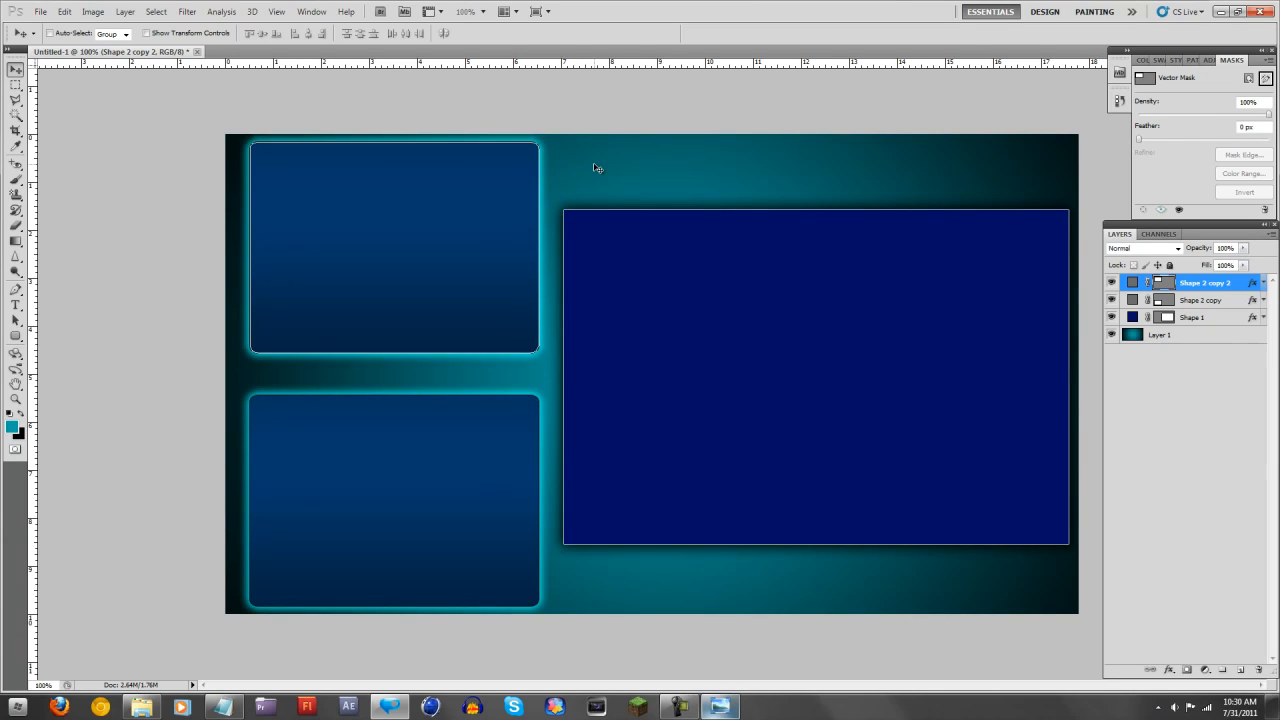
{"action": "left_click", "coordinate": [1188, 286]}
Check the Nice Layout reference image in Windows Photo Viewer and return to Photoshop.
{"action": "left_click", "coordinate": [714, 702]}
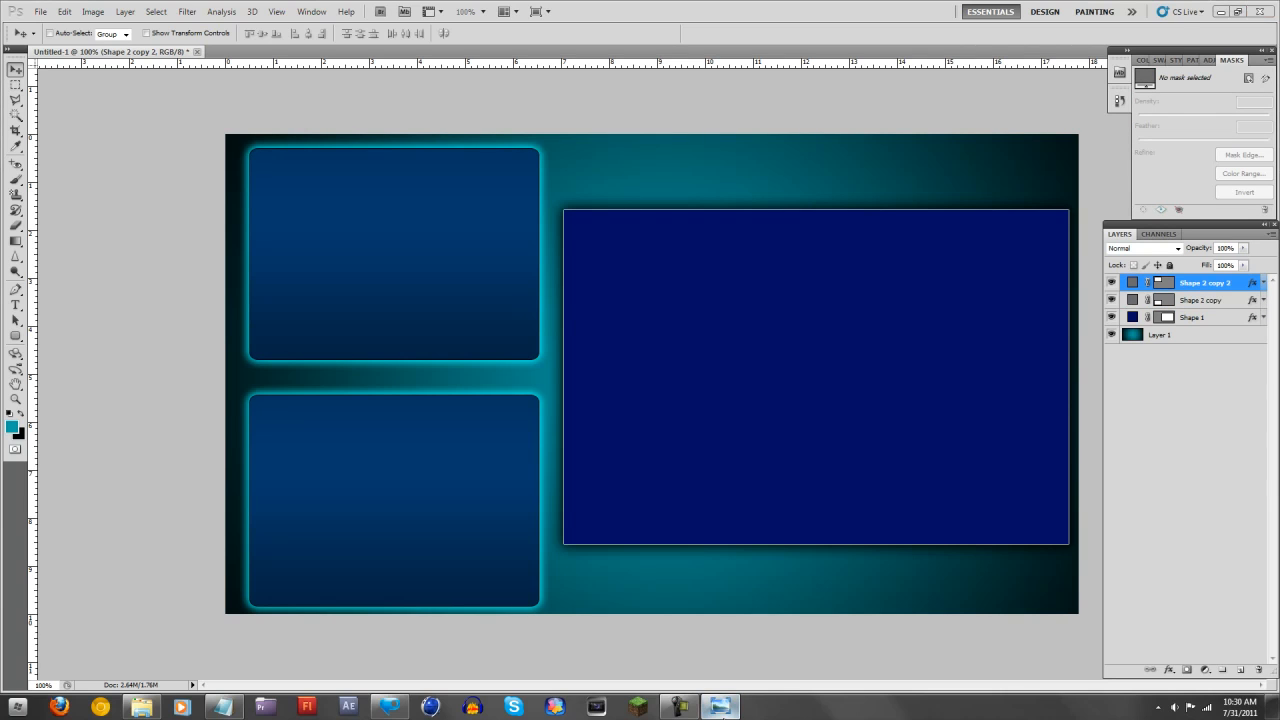
{"action": "left_click", "coordinate": [714, 702]}
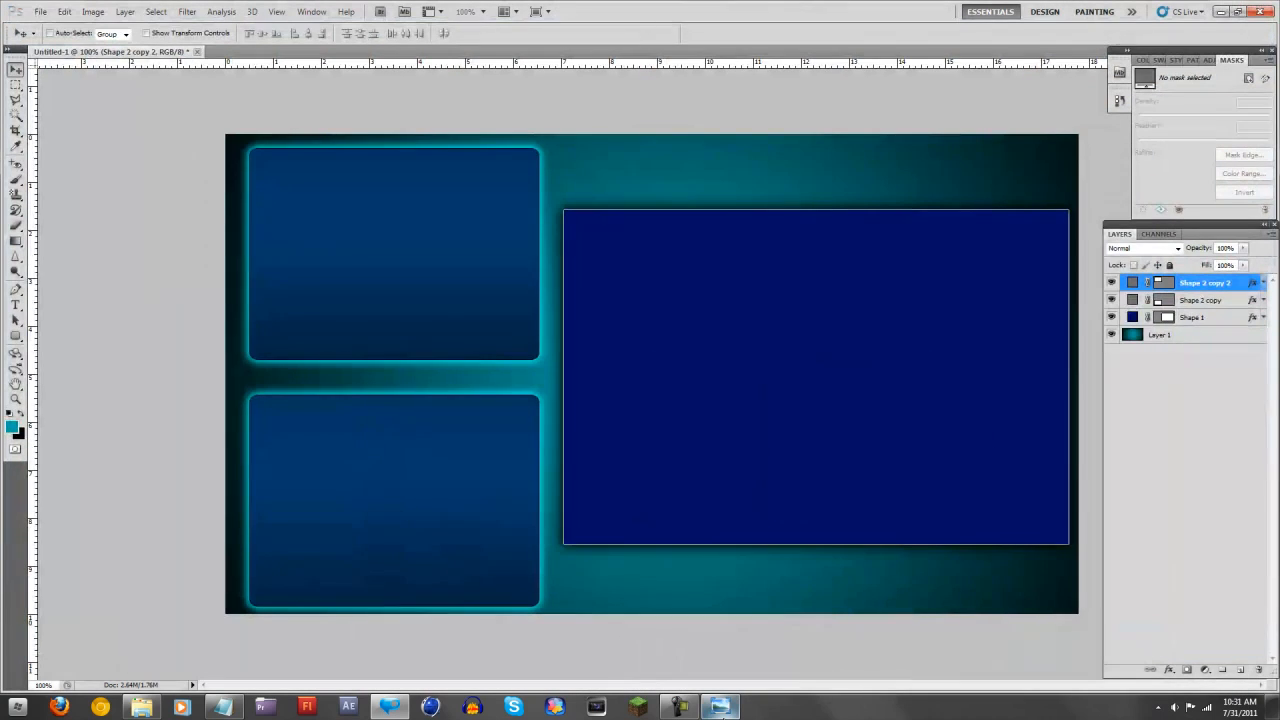
{"action": "left_click", "coordinate": [720, 706]}
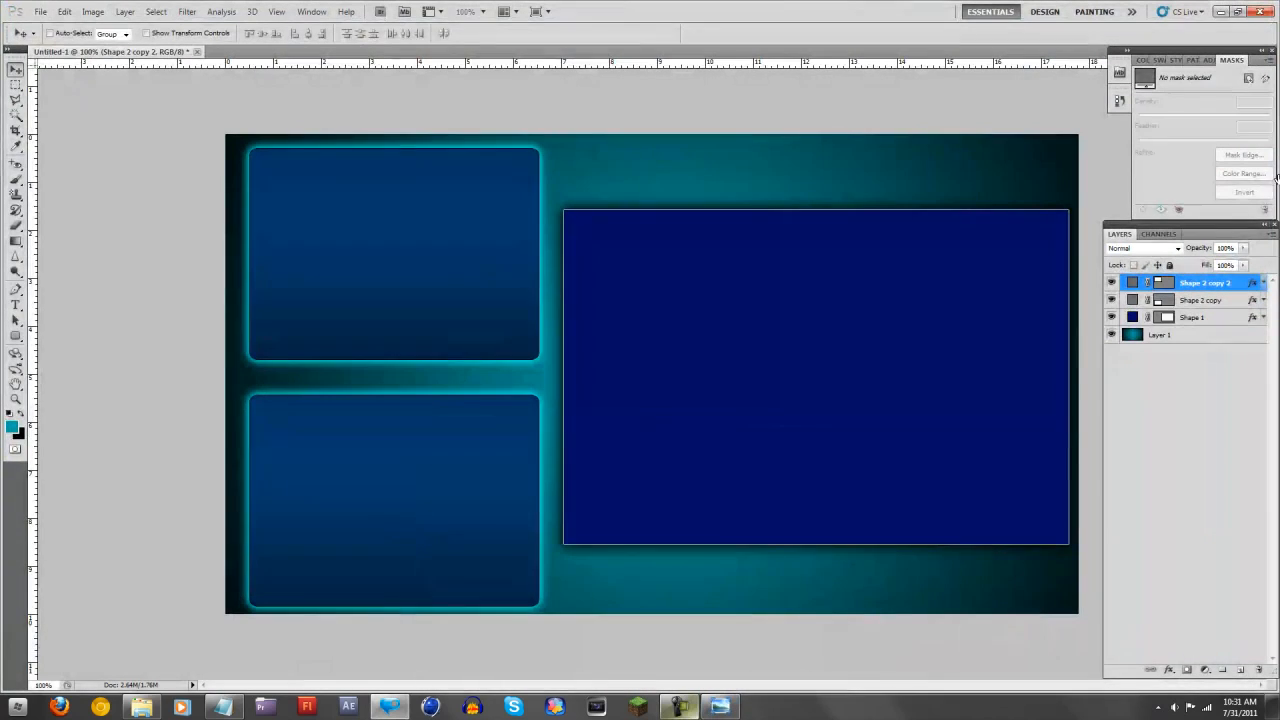
Shorten the upper side box by raising its bottom edge, and apply the transformation.
{"action": "key", "text": "ctrl+t"}
{"action": "left_click_drag", "start_coordinate": [393, 359], "coordinate": [382, 323]}
{"action": "key", "text": "v"}
{"action": "left_click", "coordinate": [545, 251]}
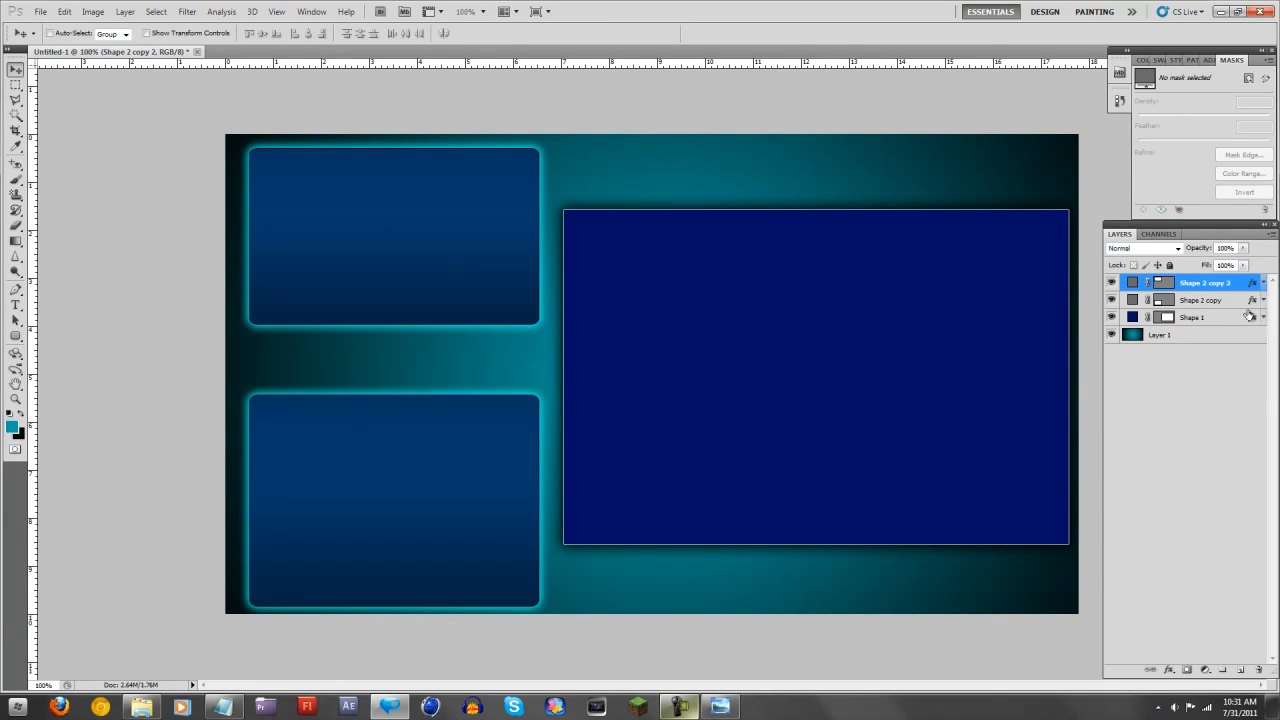
Delete the taller lower side box and duplicate the shortened upper box as Shape 2 copy 3.
{"action": "left_click", "coordinate": [1205, 299]}
{"action": "key", "text": "Delete"}
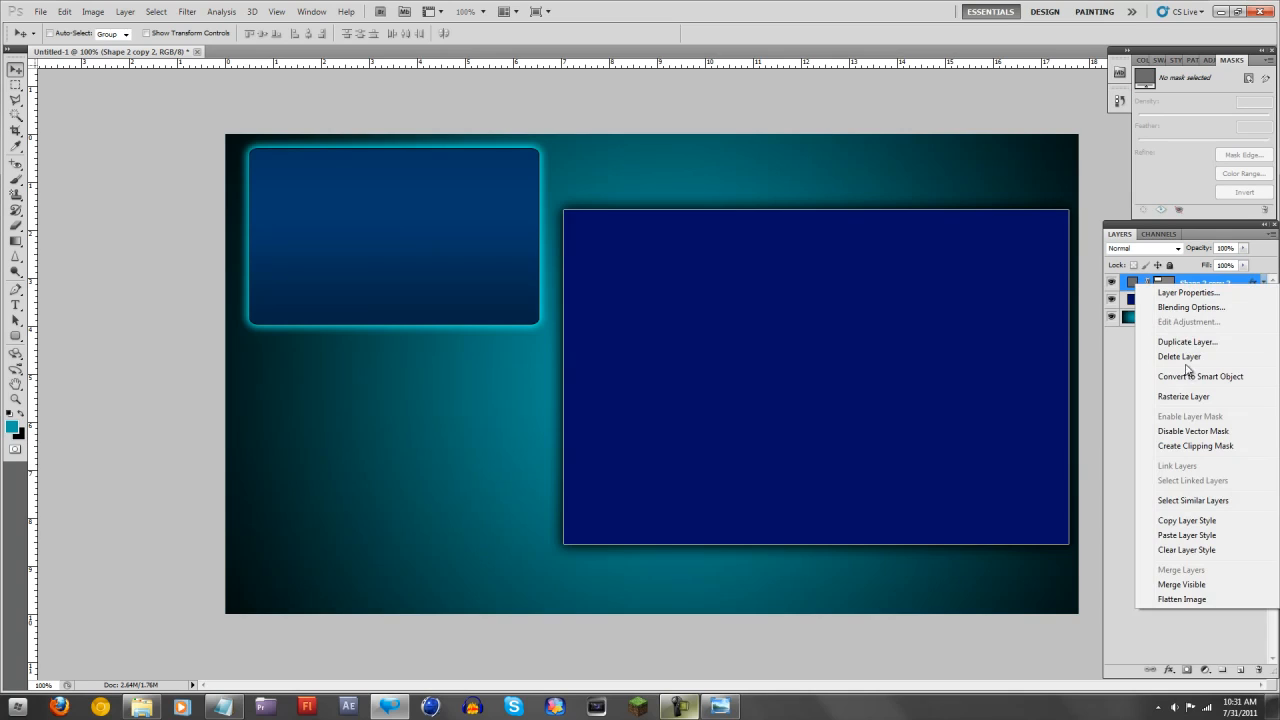
{"action": "left_click", "coordinate": [1188, 341]}
{"action": "left_click", "coordinate": [592, 180]}
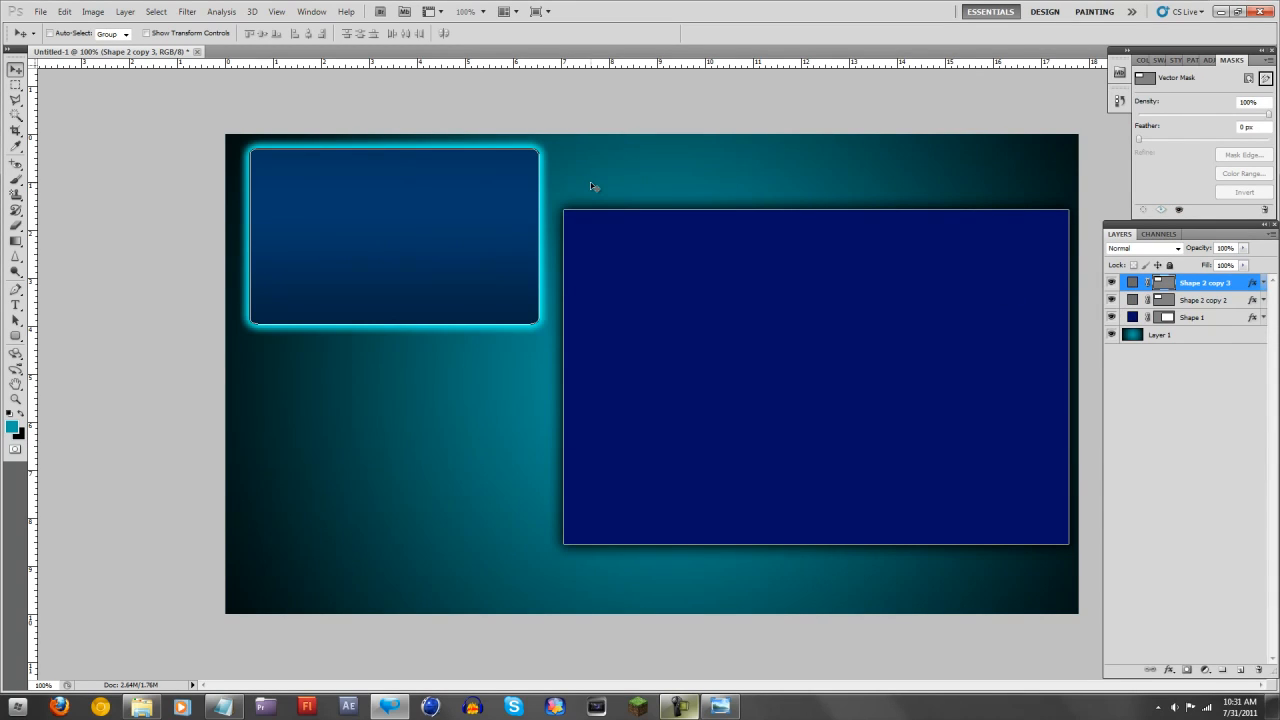
Move Shape 2 copy 3 straight down to the canvas's lower-left area, just above the bottom edge.
{"action": "key", "text": "shift+Down"}
{"action": "key", "text": "shift+Down"}
{"action": "key", "text": "shift+Down"}
{"action": "key", "text": "shift+Down"}
{"action": "key", "text": "shift+Down"}
{"action": "key", "text": "shift+Down"}
{"action": "key", "text": "shift+Down"}
{"action": "key", "text": "shift+Down"}
{"action": "key", "text": "shift+Down"}
{"action": "key", "text": "shift+Down"}
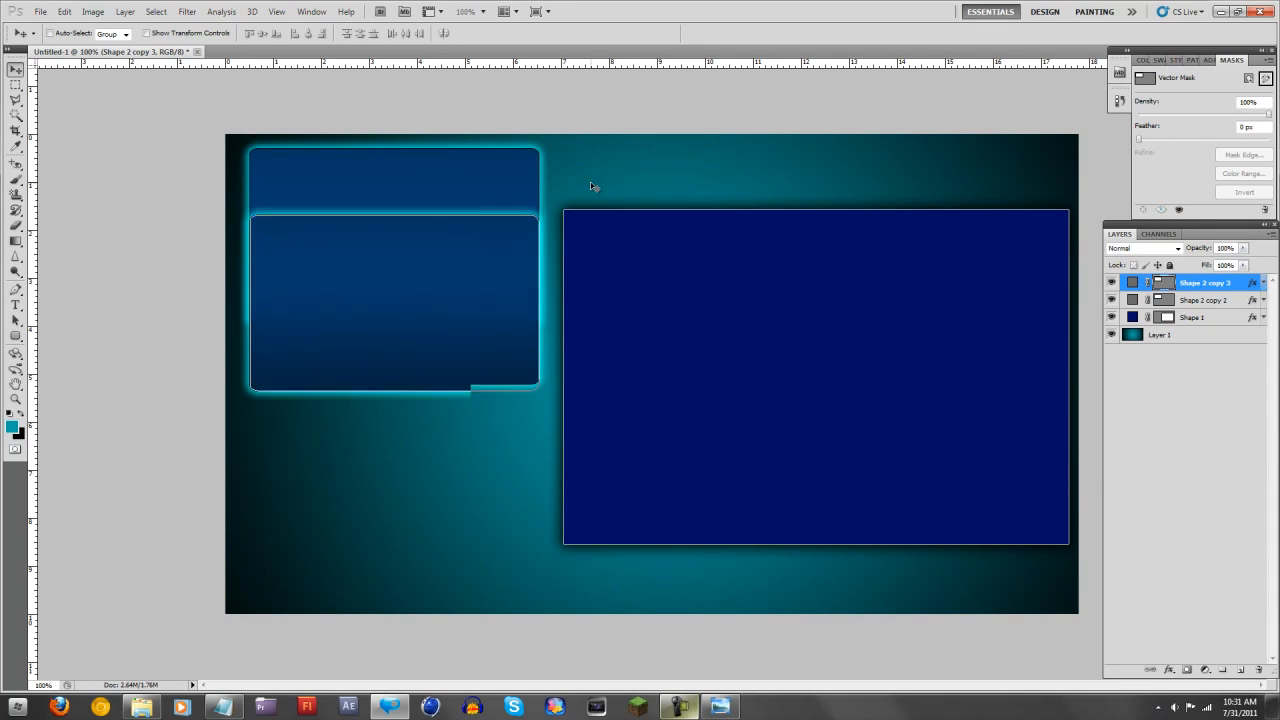
{"action": "key", "text": "shift+Down"}
{"action": "key", "text": "shift+Down"}
{"action": "key", "text": "shift+Down"}
{"action": "key", "text": "shift+Down"}
{"action": "key", "text": "shift+Down"}
{"action": "key", "text": "shift+Down"}
{"action": "key", "text": "shift+Down"}
{"action": "key", "text": "shift+Down"}
{"action": "key", "text": "shift+Down"}
{"action": "key", "text": "shift+Down"}
{"action": "key", "text": "shift+Down"}
{"action": "key", "text": "shift+Down"}
{"action": "key", "text": "shift+Down"}
{"action": "key", "text": "shift+Down"}
{"action": "key", "text": "shift+Down"}
{"action": "key", "text": "shift+Down"}
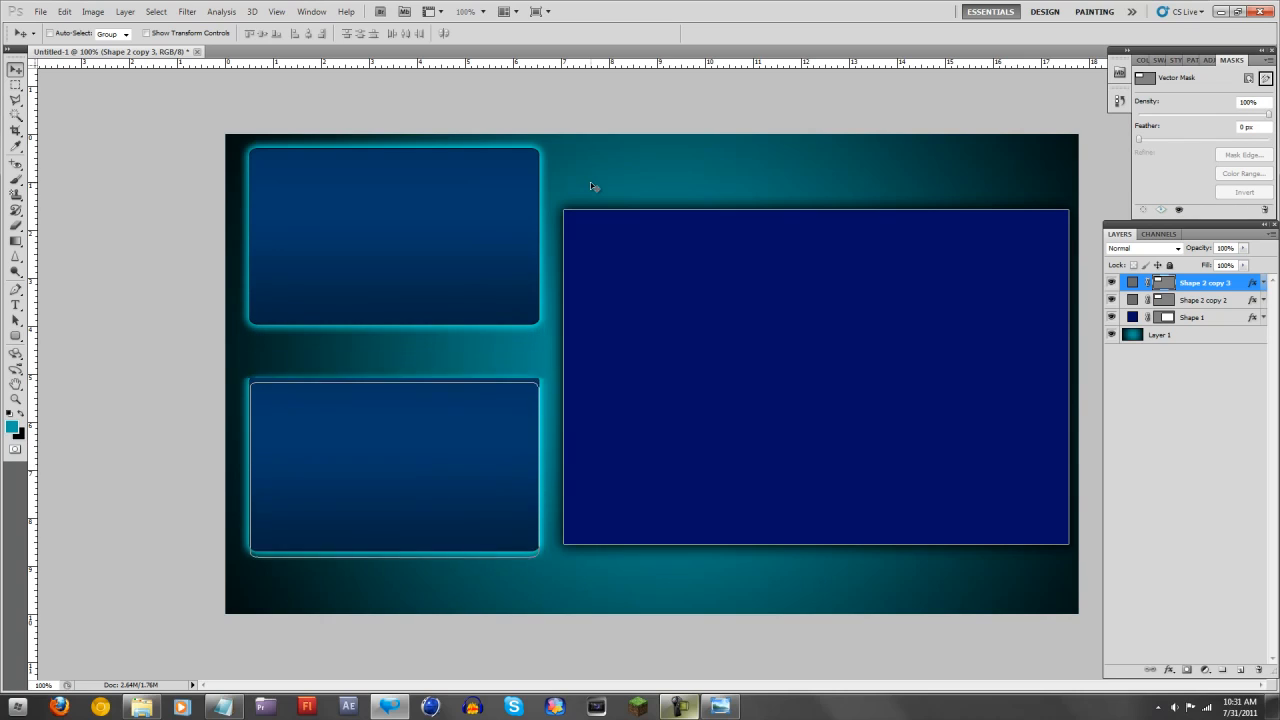
{"action": "key", "text": "shift+Down"}
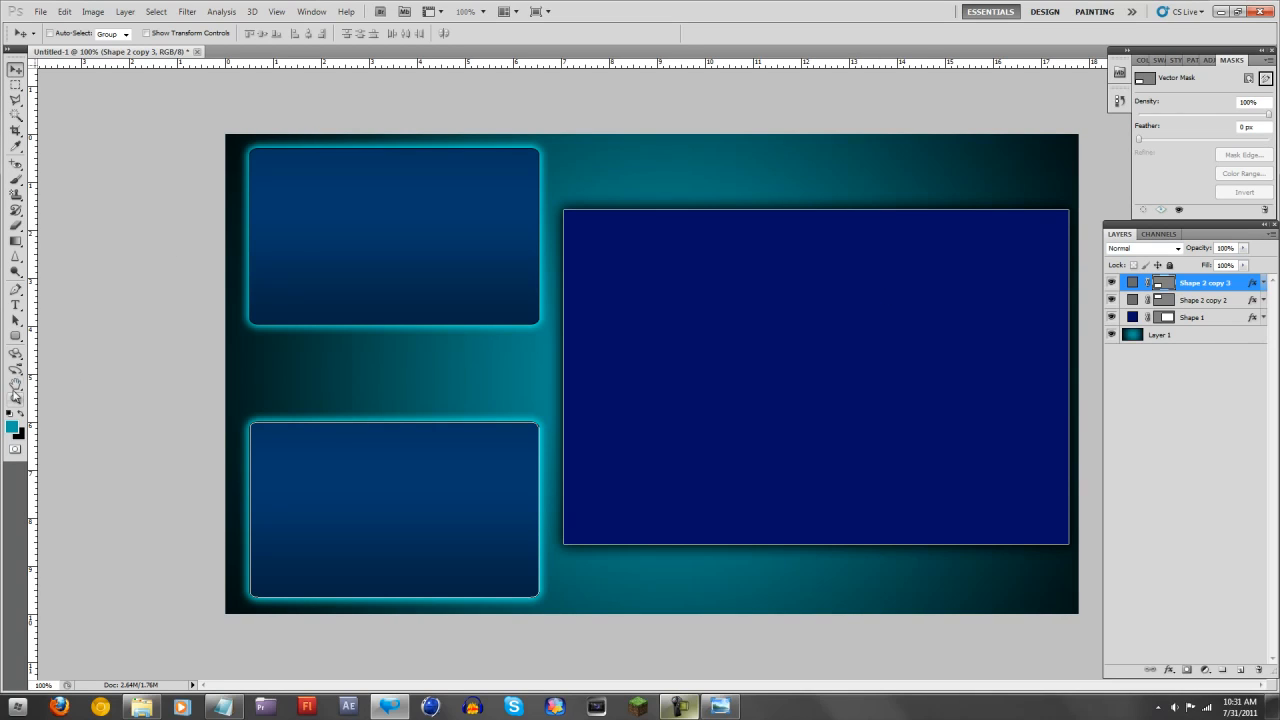
Try to draw a small rectangle inside the upper side box with the Rectangle tool while Shape 2 copy 2 is selected.
{"action": "left_click", "coordinate": [15, 336]}
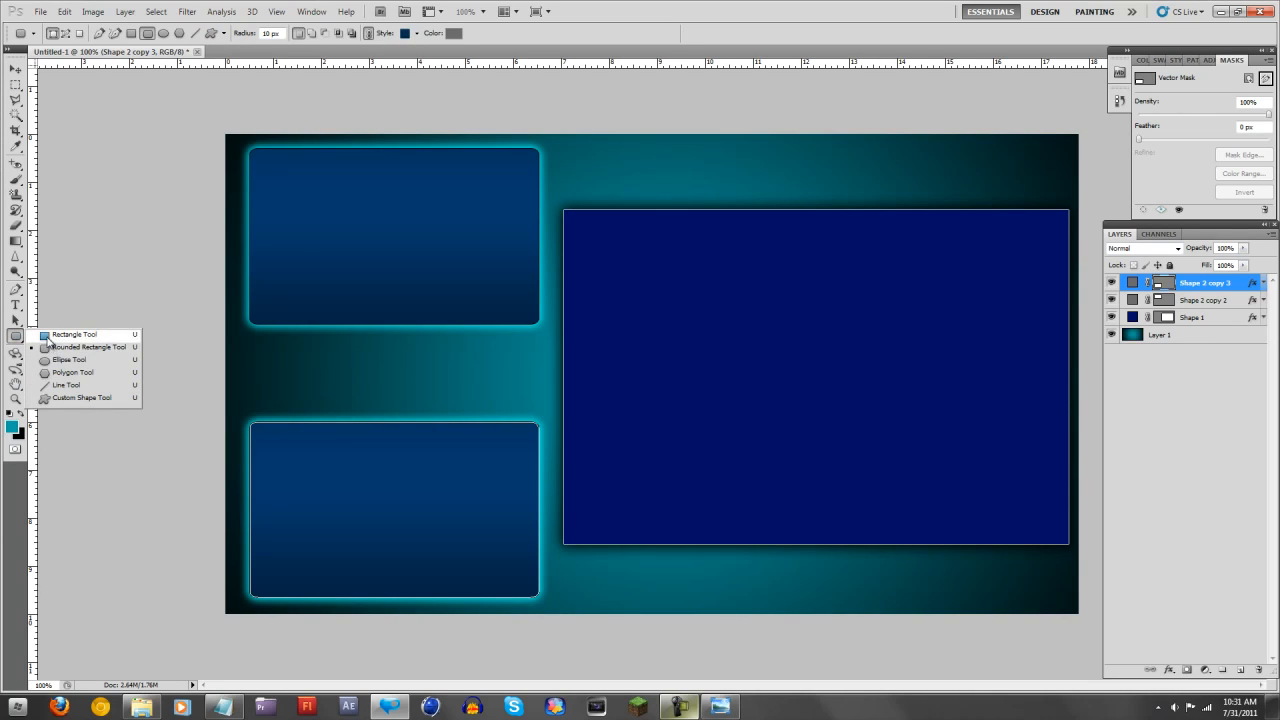
{"action": "left_click", "coordinate": [62, 334]}
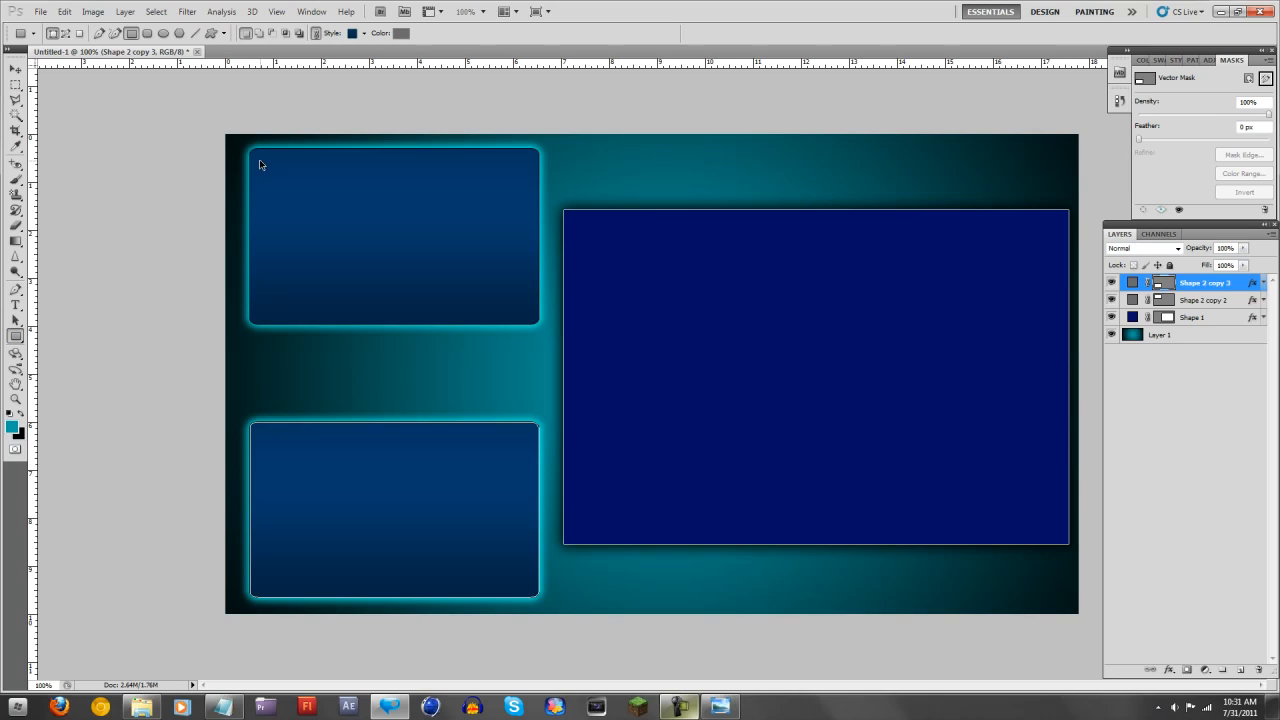
{"action": "key", "text": "alt+bracketleft"}
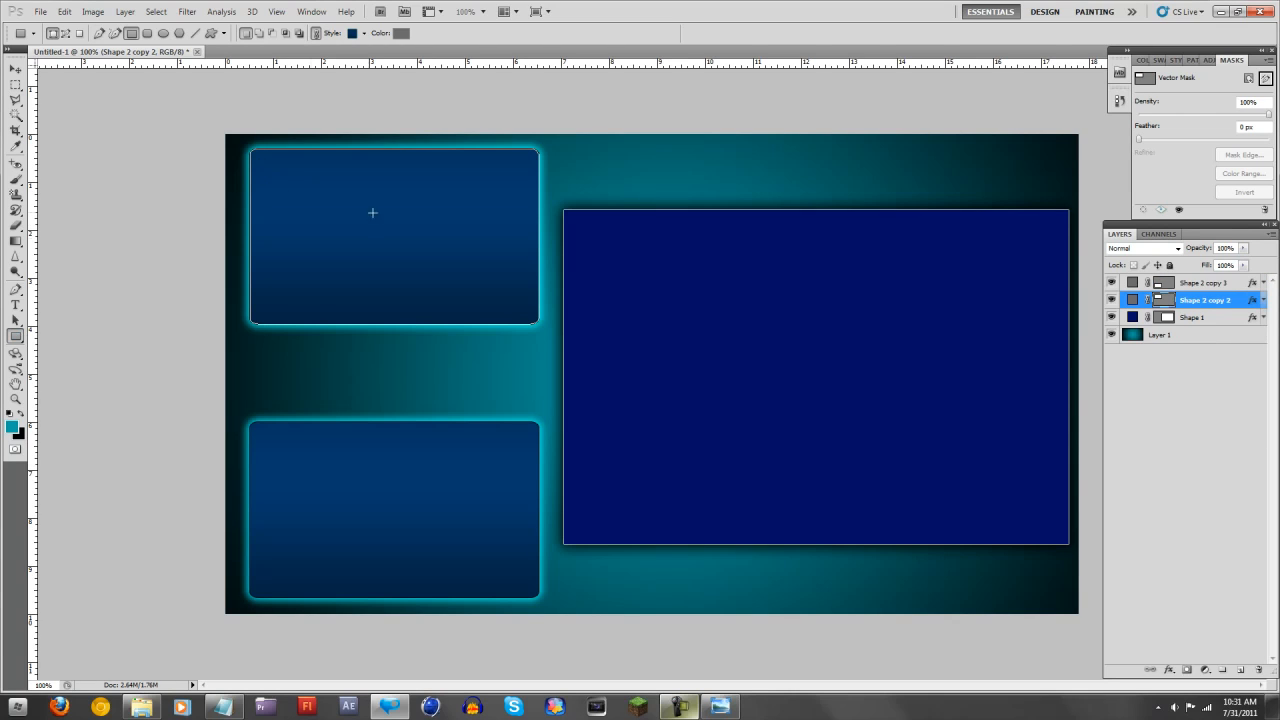
{"action": "left_click_drag", "start_coordinate": [270, 166], "coordinate": [376, 239]}
{"action": "left_click", "coordinate": [15, 69]}
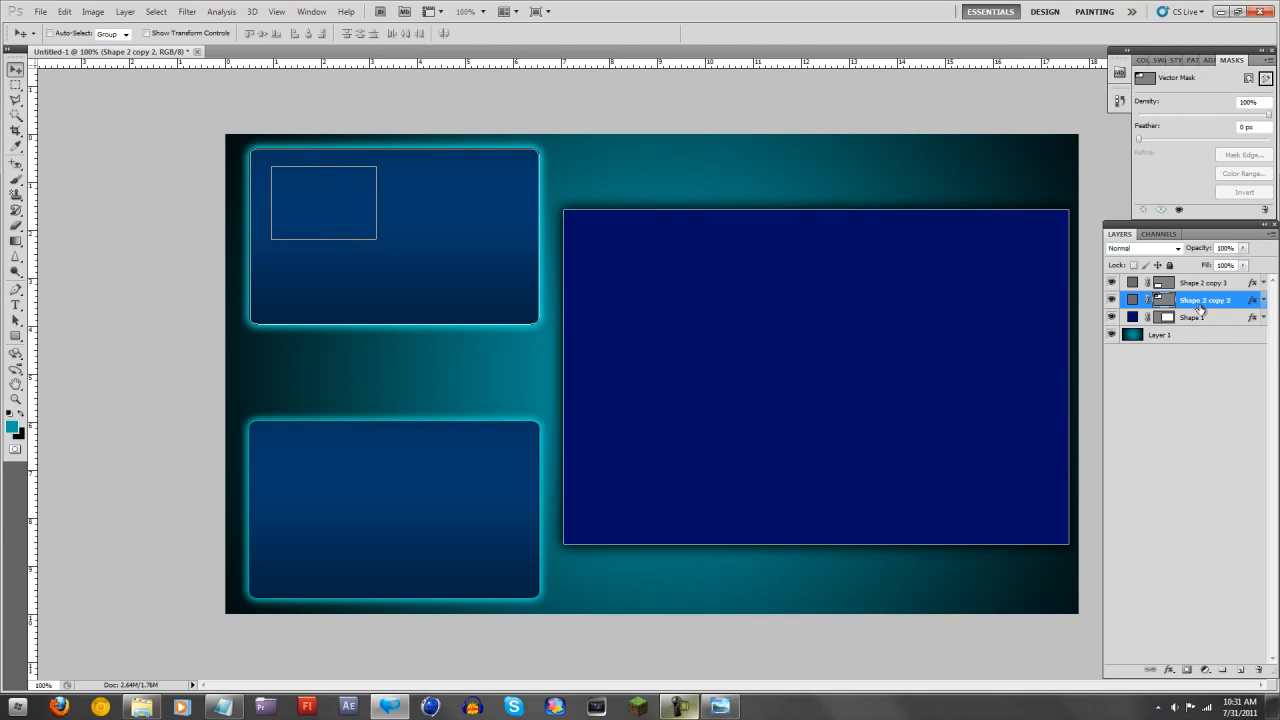
Undo the small rectangle added to the upper side box, keeping both side boxes in place.
{"action": "left_click", "coordinate": [1127, 282]}
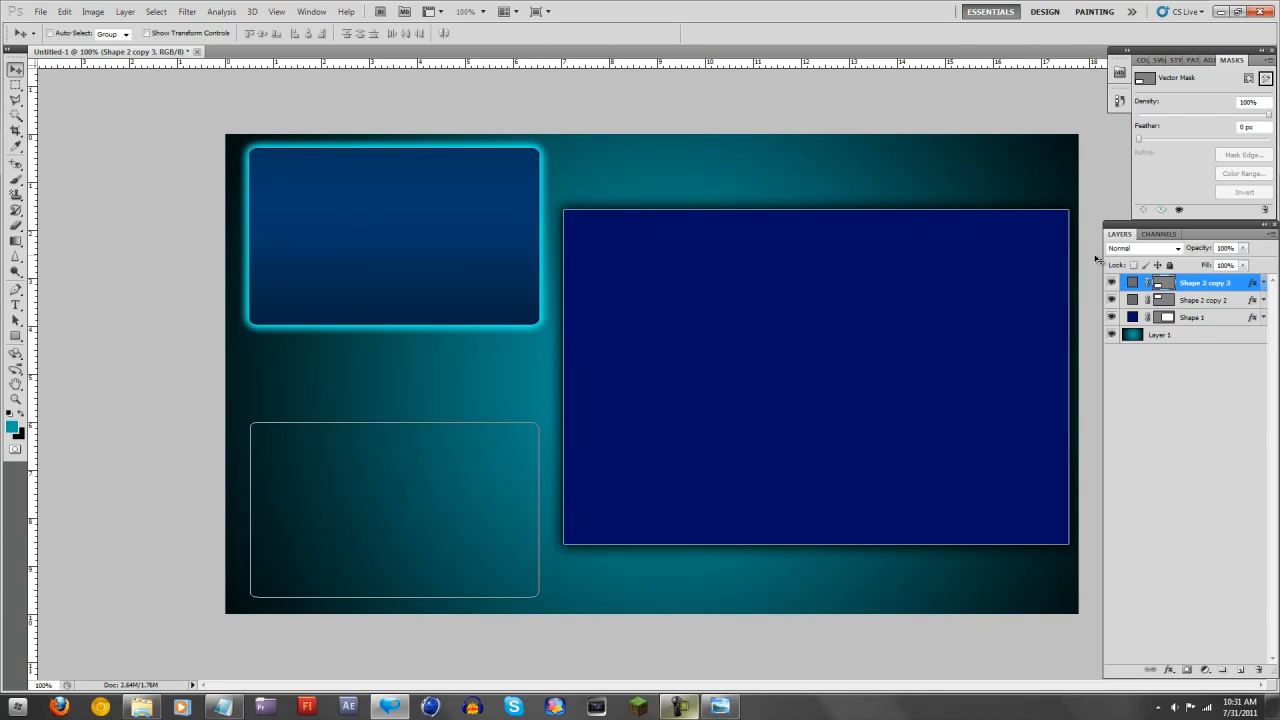
{"action": "left_click", "coordinate": [64, 11]}
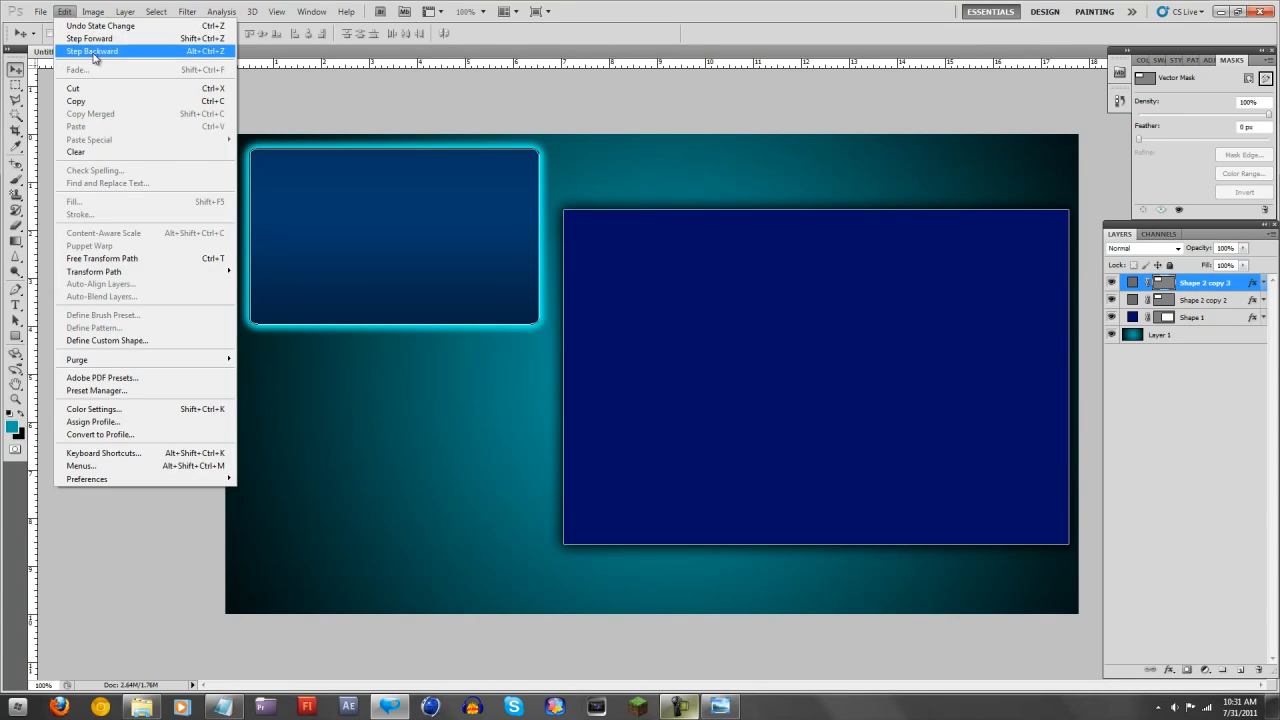
{"action": "left_click", "coordinate": [94, 51]}
{"action": "left_click", "coordinate": [64, 11]}
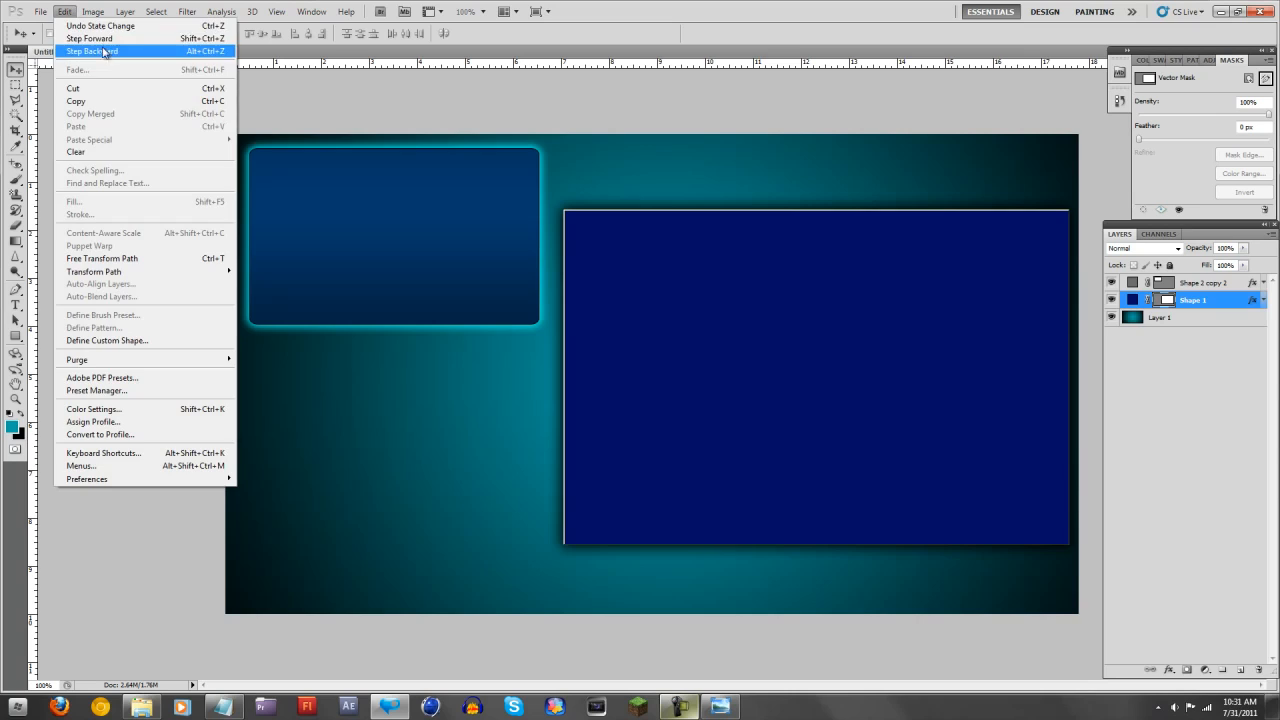
{"action": "left_click", "coordinate": [95, 35]}
{"action": "left_click", "coordinate": [68, 12]}
{"action": "left_click", "coordinate": [95, 35]}
Add a new layer and draw a square about 1.5 inches wide in the upper side box's upper-left corner.
{"action": "left_click", "coordinate": [1240, 669]}
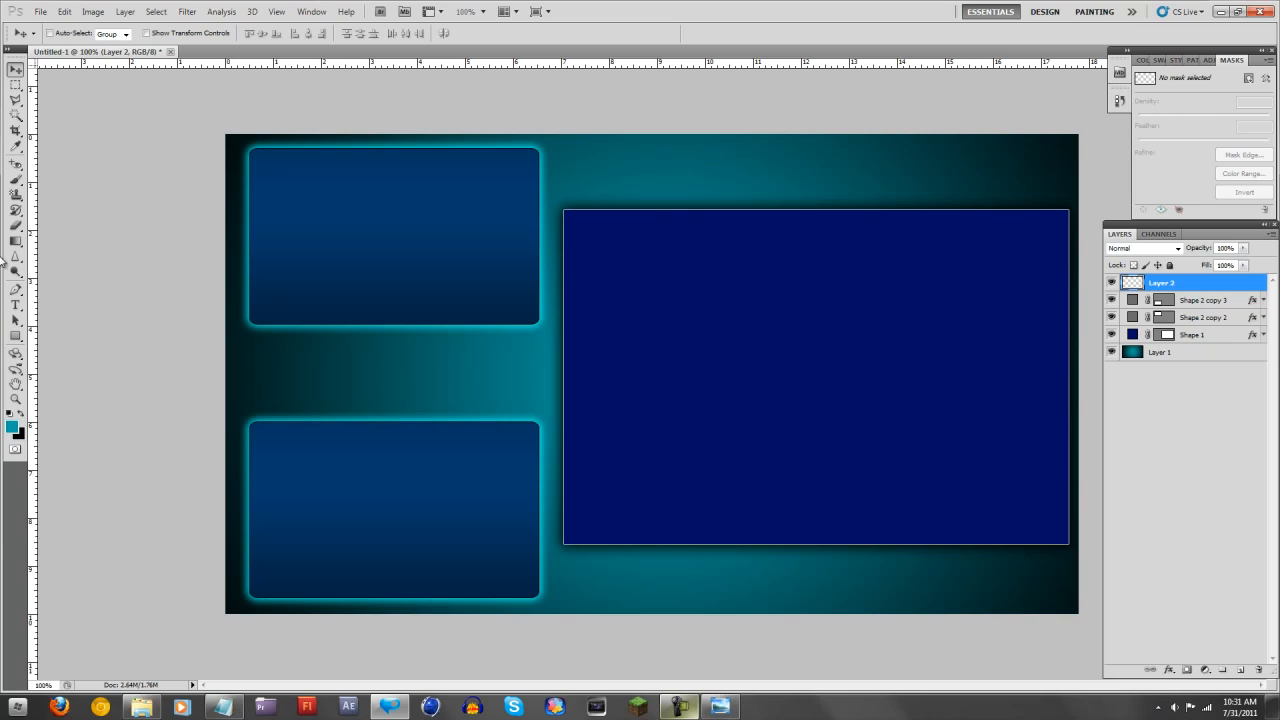
{"action": "left_click", "coordinate": [16, 336]}
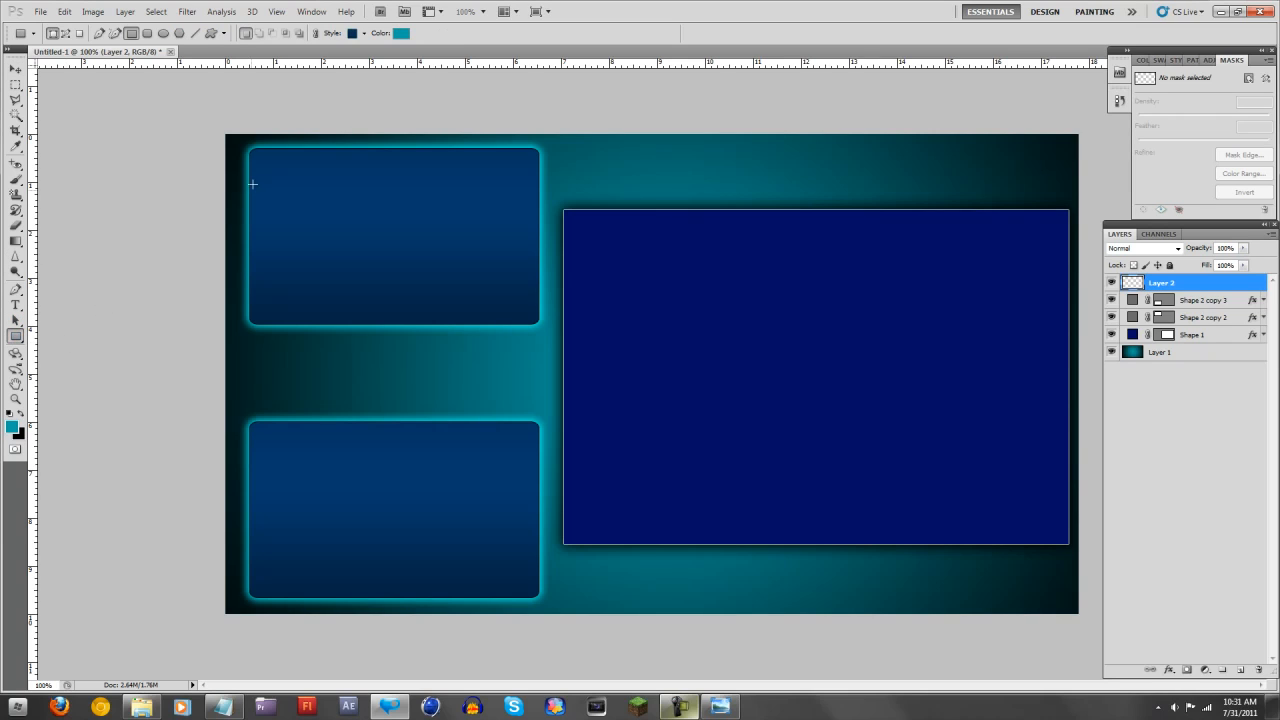
{"action": "left_click_drag", "start_coordinate": [264, 159], "coordinate": [350, 228]}
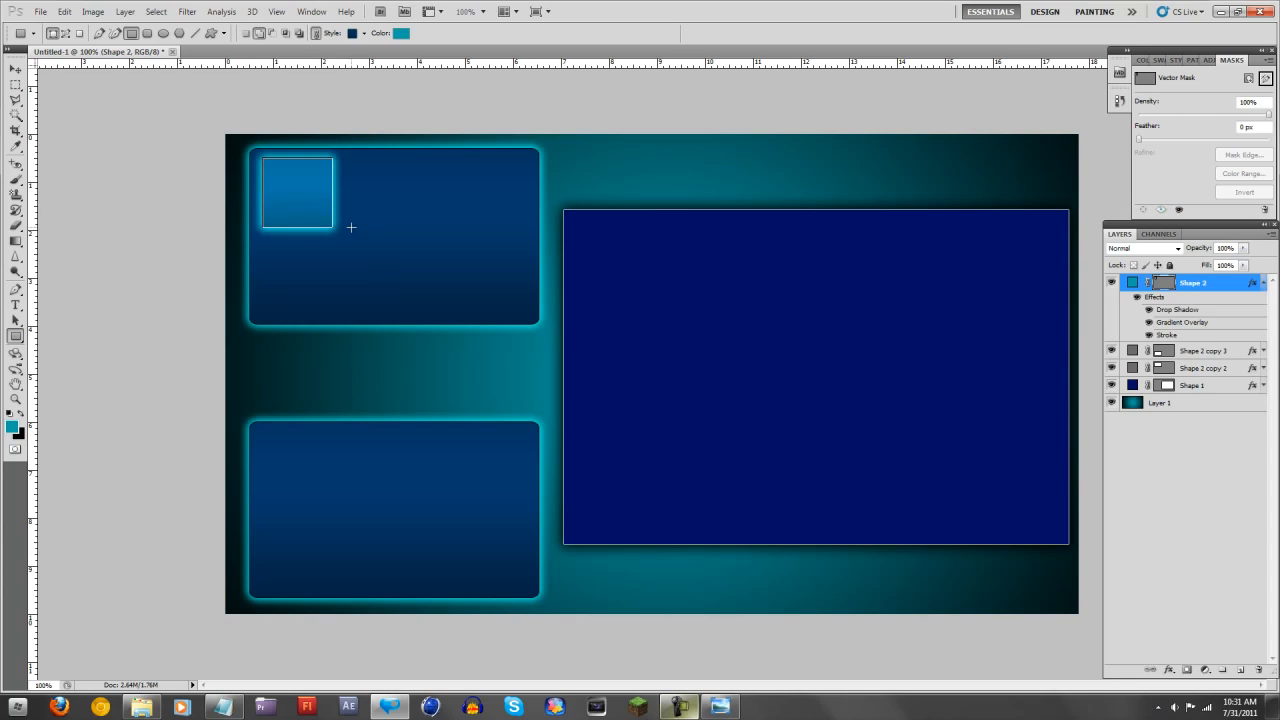
{"action": "left_click", "coordinate": [16, 69]}
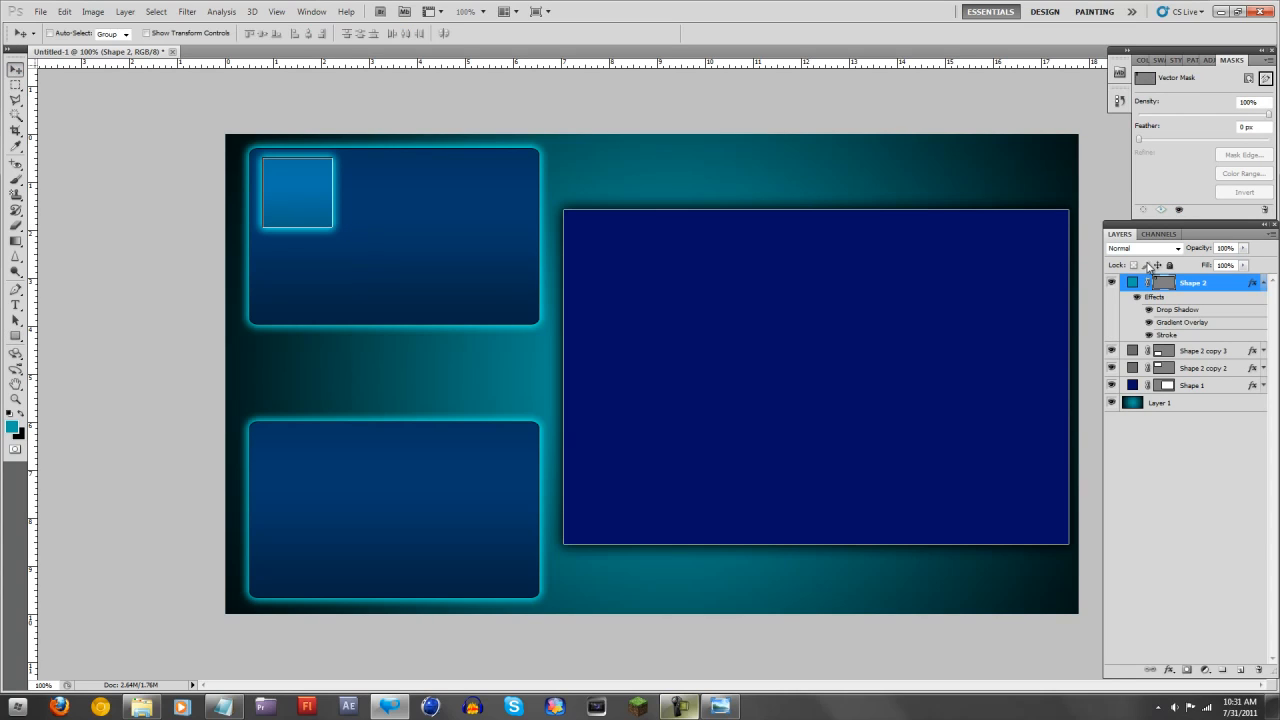
Clear the layer style from the small square, Shape 2, and adjust its position slightly in the upper side box's upper-left corner.
{"action": "left_click", "coordinate": [1261, 283]}
{"action": "left_click", "coordinate": [1187, 286]}
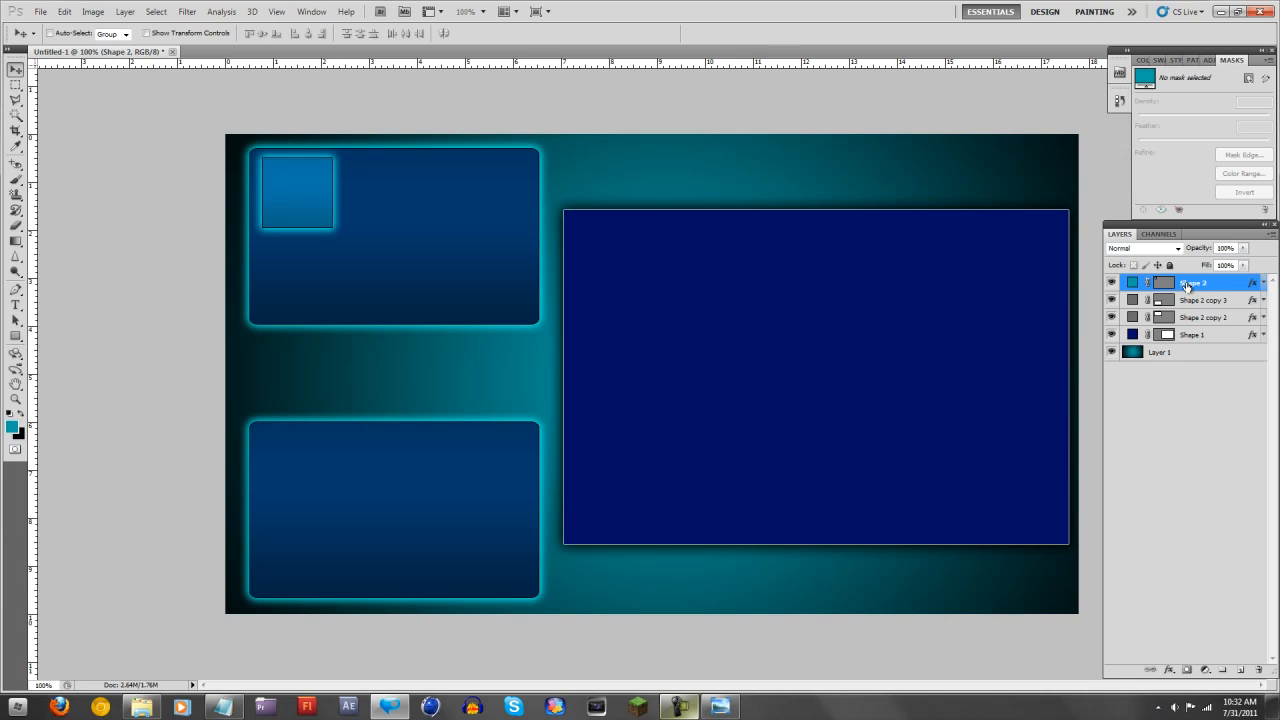
{"action": "right_click", "coordinate": [1187, 286]}
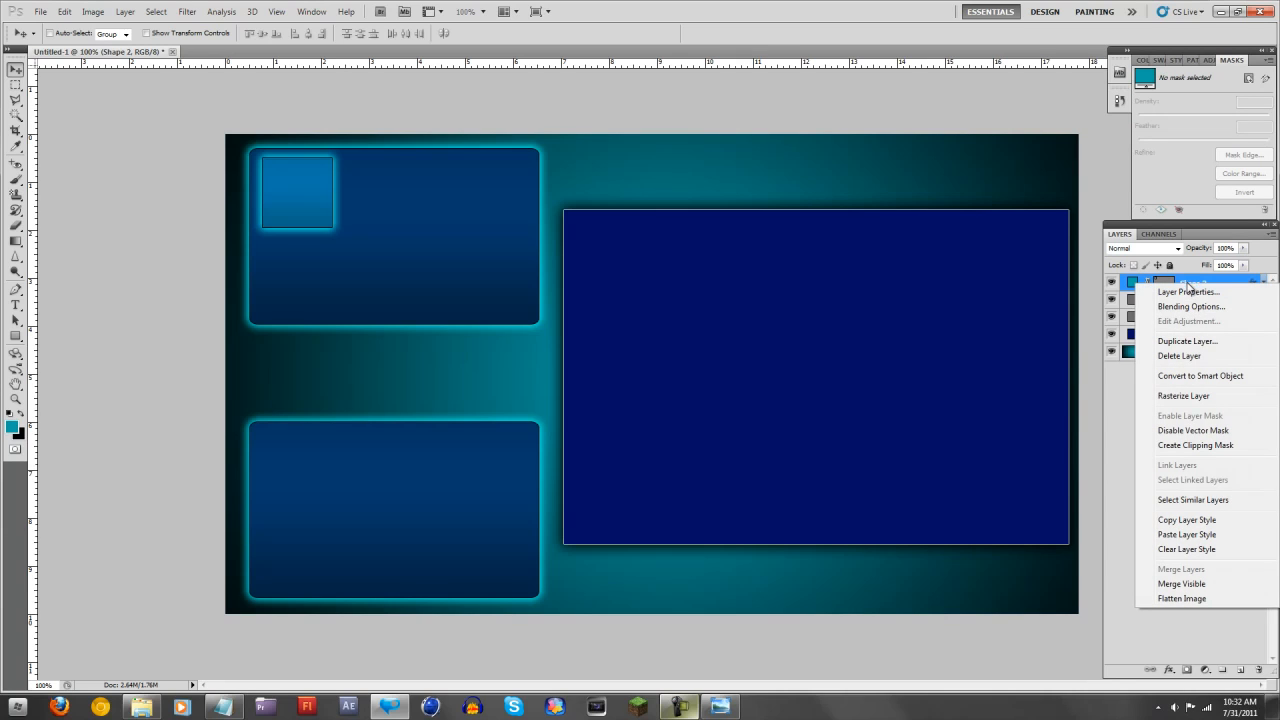
{"action": "left_click", "coordinate": [1174, 553]}
{"action": "left_click_drag", "start_coordinate": [311, 183], "coordinate": [312, 185]}
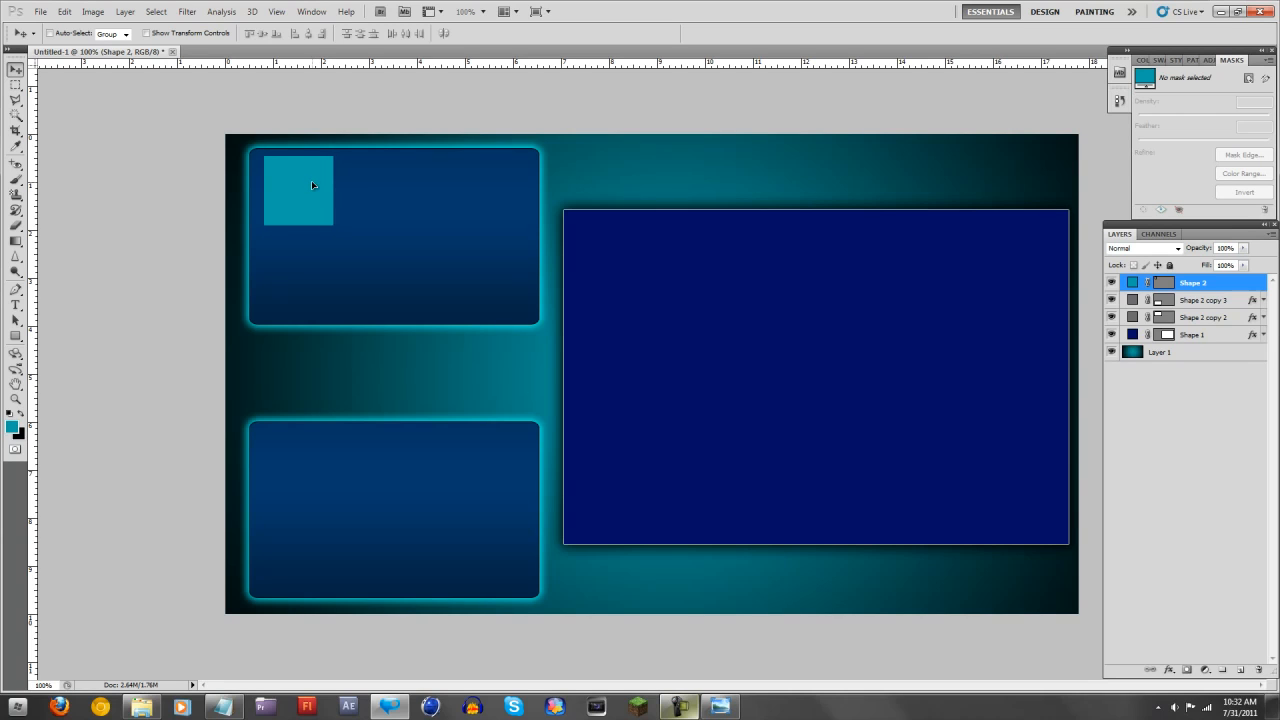
Duplicate the Shape 2 square and move the copy right along the same row, leaving a gap between the two.
{"action": "right_click", "coordinate": [1217, 283]}
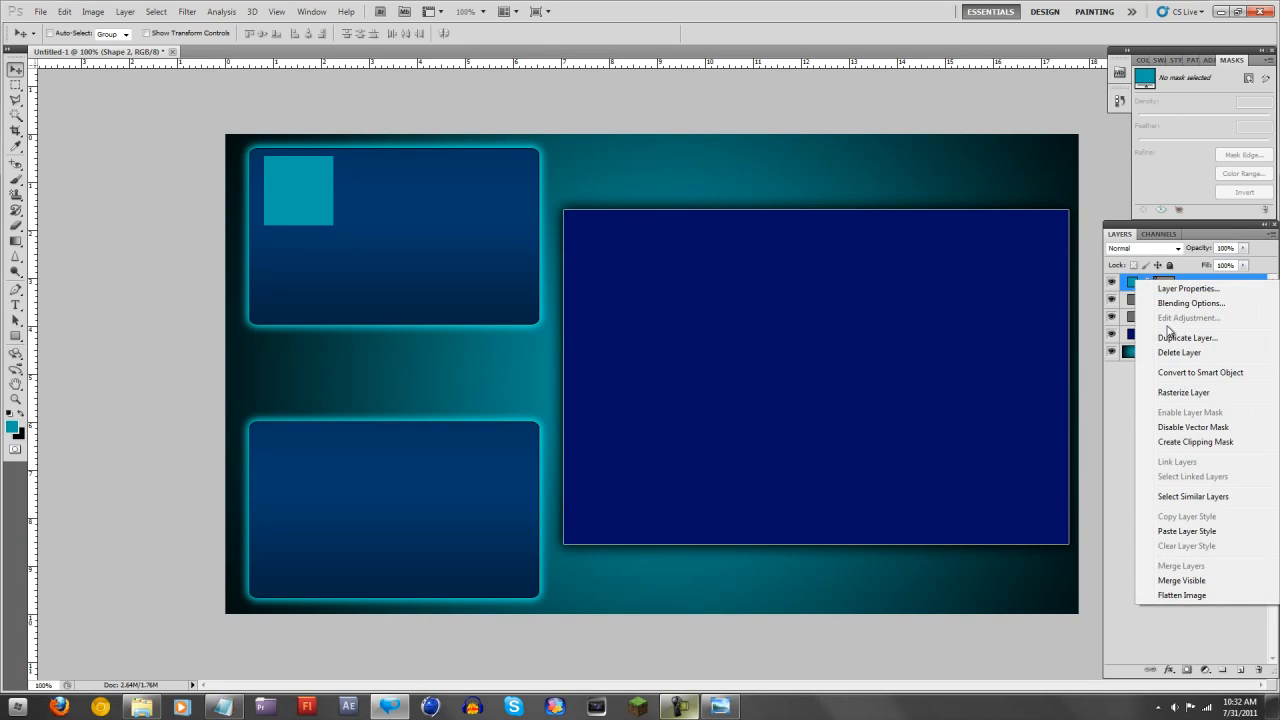
{"action": "left_click", "coordinate": [1172, 332]}
{"action": "left_click", "coordinate": [594, 179]}
{"action": "left_click_drag", "start_coordinate": [300, 197], "coordinate": [376, 198]}
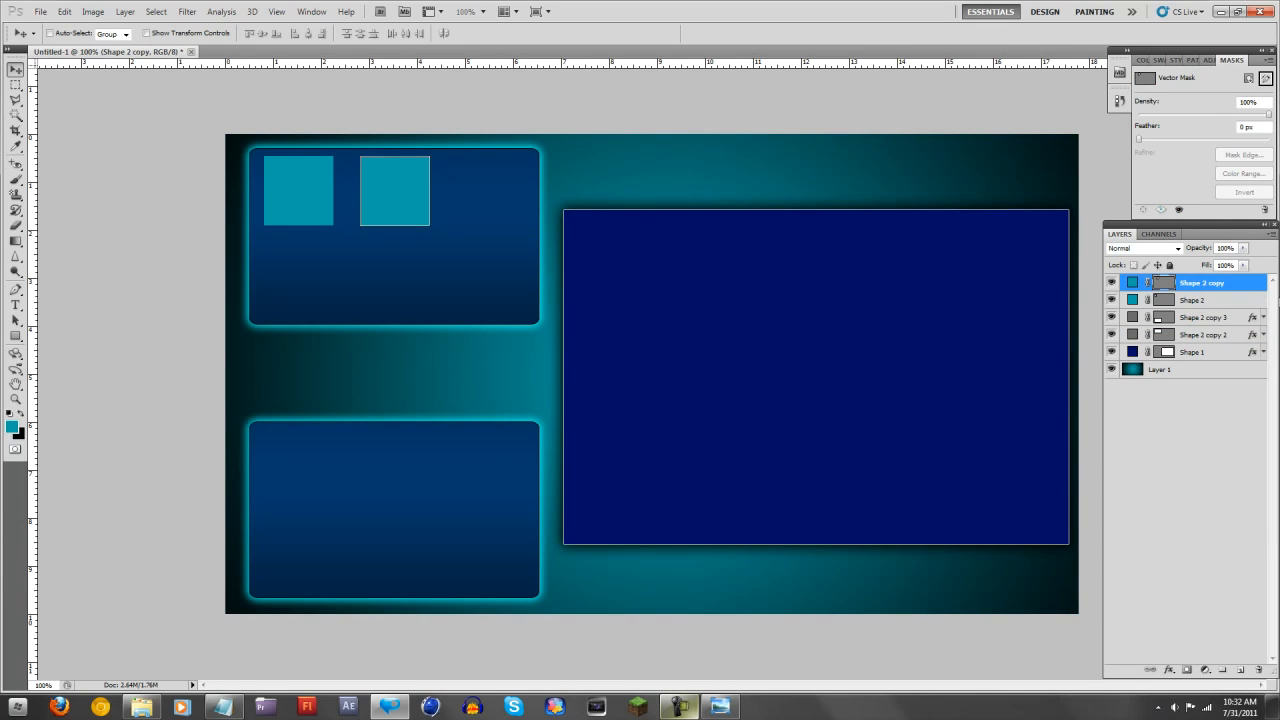
Duplicate both squares together and move the copies straight down to form a second row in the upper side box.
{"action": "left_click", "coordinate": [1195, 300], "text": "shift"}
{"action": "right_click", "coordinate": [1195, 300]}
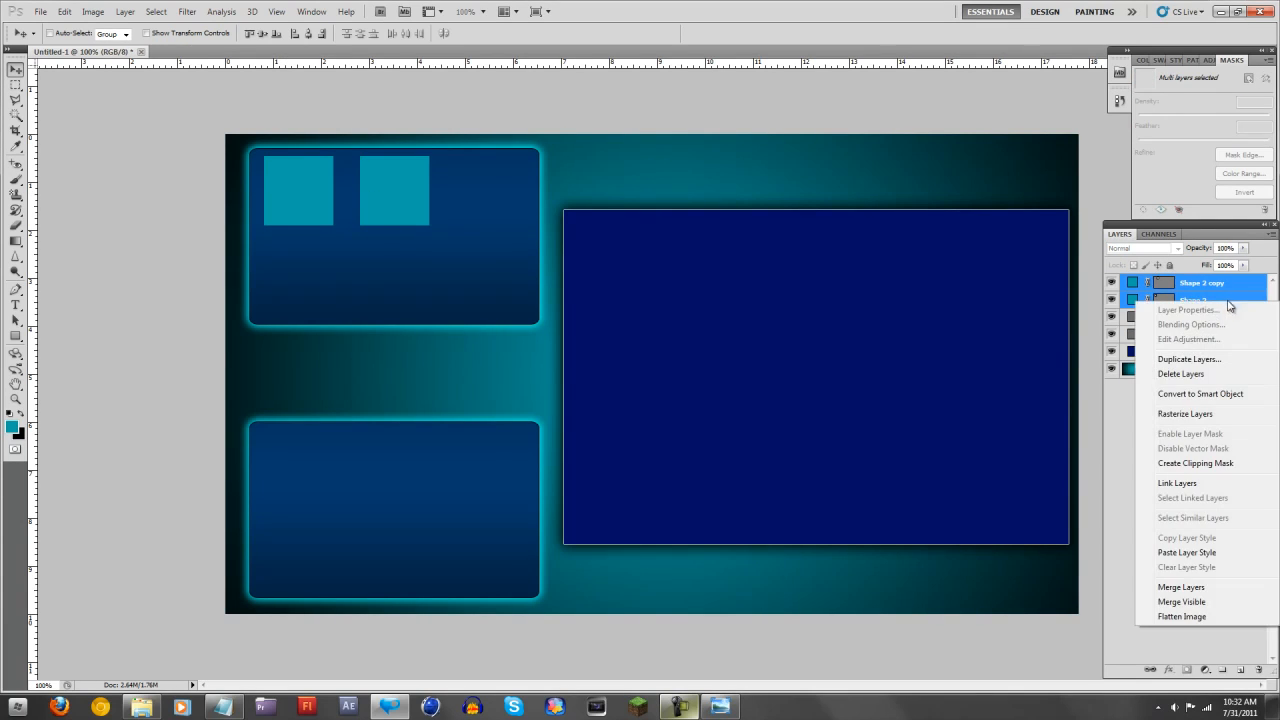
{"action": "left_click", "coordinate": [1165, 361]}
{"action": "left_click", "coordinate": [593, 178]}
{"action": "left_click_drag", "start_coordinate": [386, 186], "coordinate": [388, 266]}
Duplicate Shape 2 copy 5 and move the copy right to start a third column in the lower row.
{"action": "left_click", "coordinate": [1208, 284]}
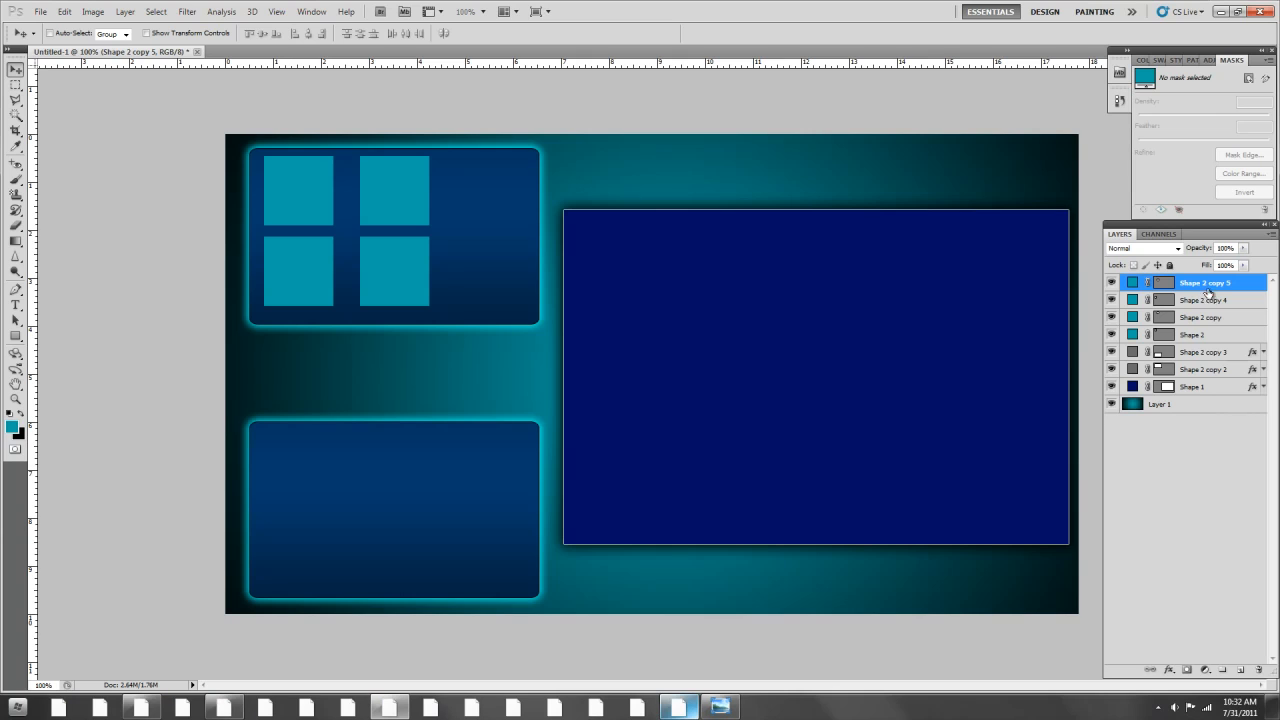
{"action": "double_click", "coordinate": [1193, 284], "text": "alt"}
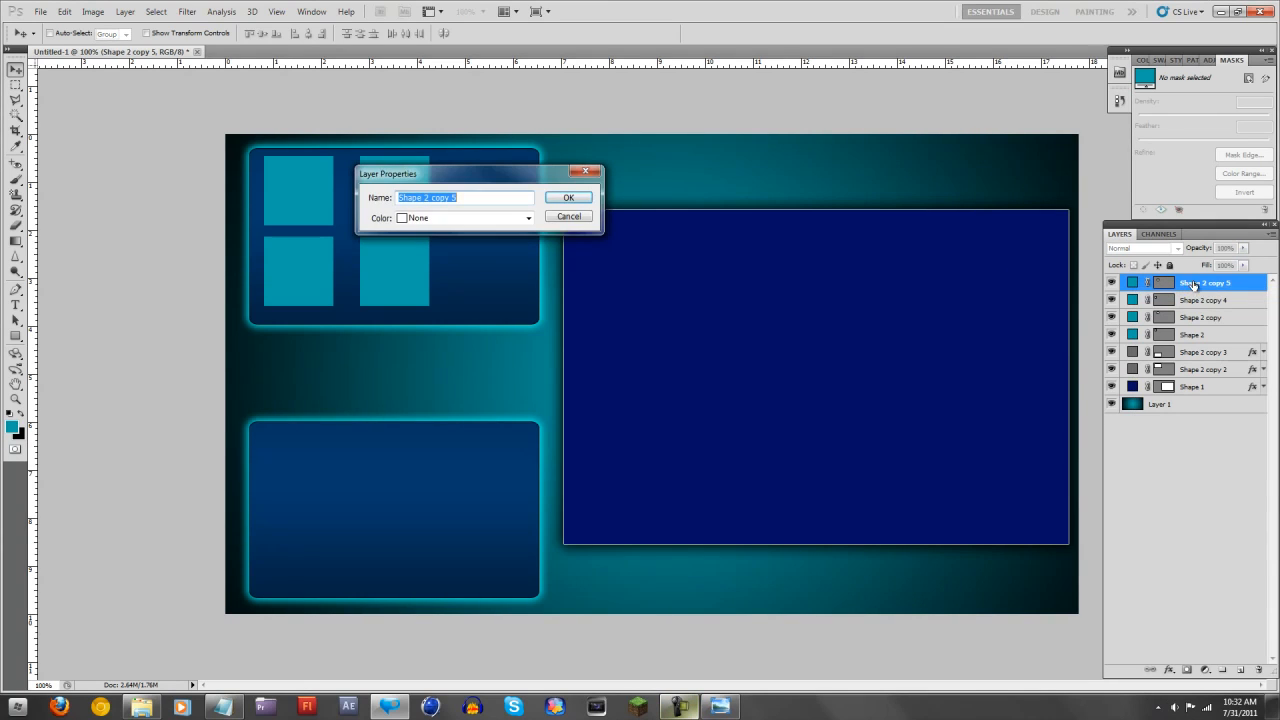
{"action": "left_click", "coordinate": [549, 218]}
{"action": "right_click", "coordinate": [1222, 286]}
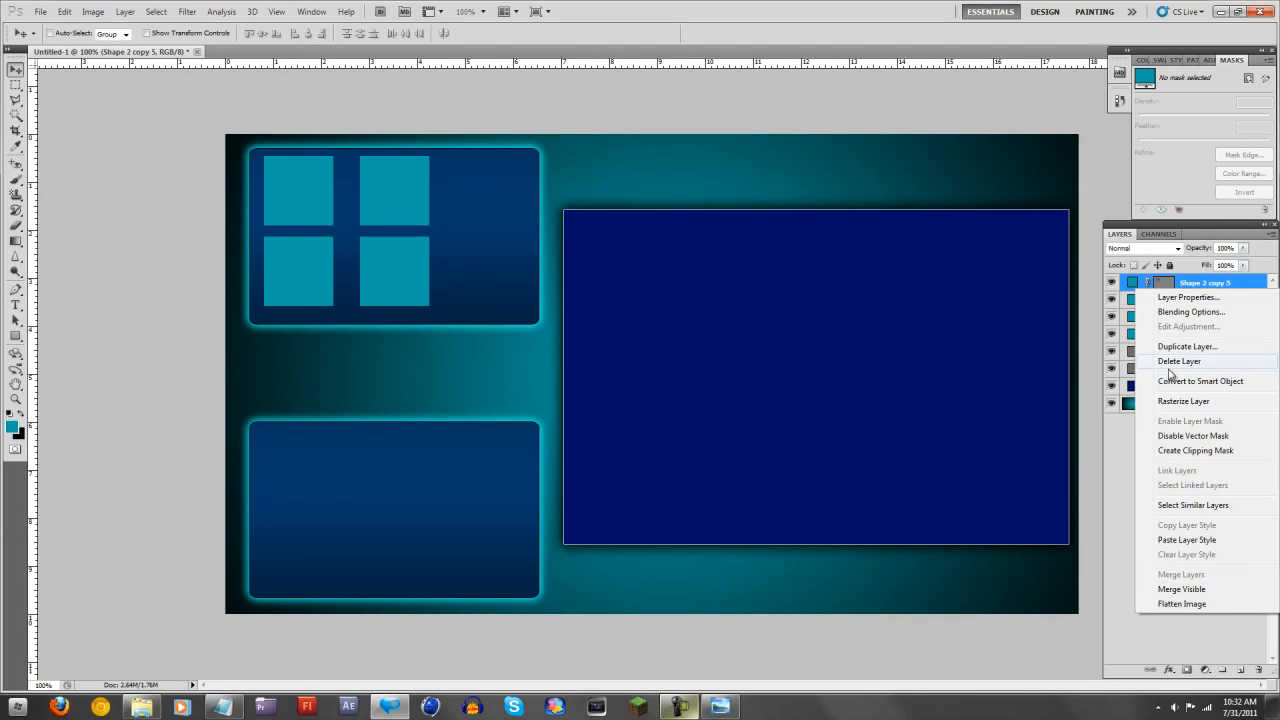
{"action": "left_click", "coordinate": [1179, 347]}
{"action": "left_click", "coordinate": [590, 178]}
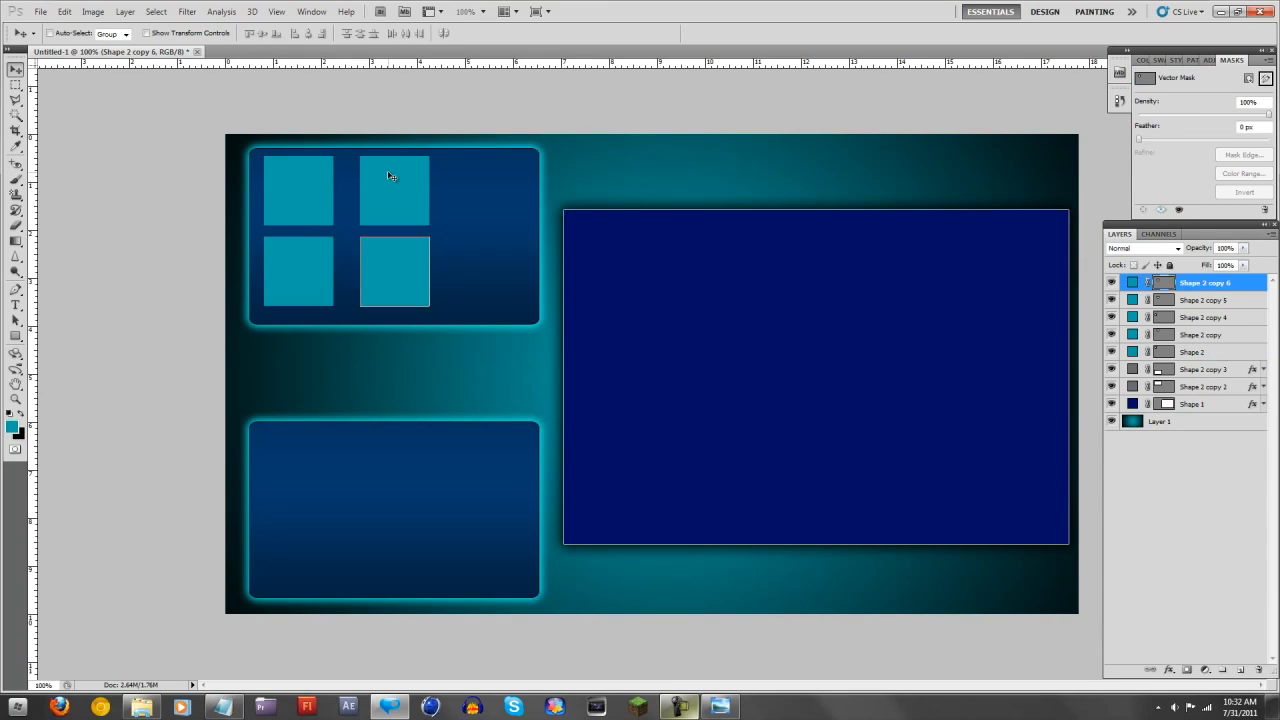
{"action": "left_click_drag", "start_coordinate": [393, 176], "coordinate": [480, 170]}
Duplicate the third-column square and move the copy straight up into the upper row.
{"action": "right_click", "coordinate": [1195, 285]}
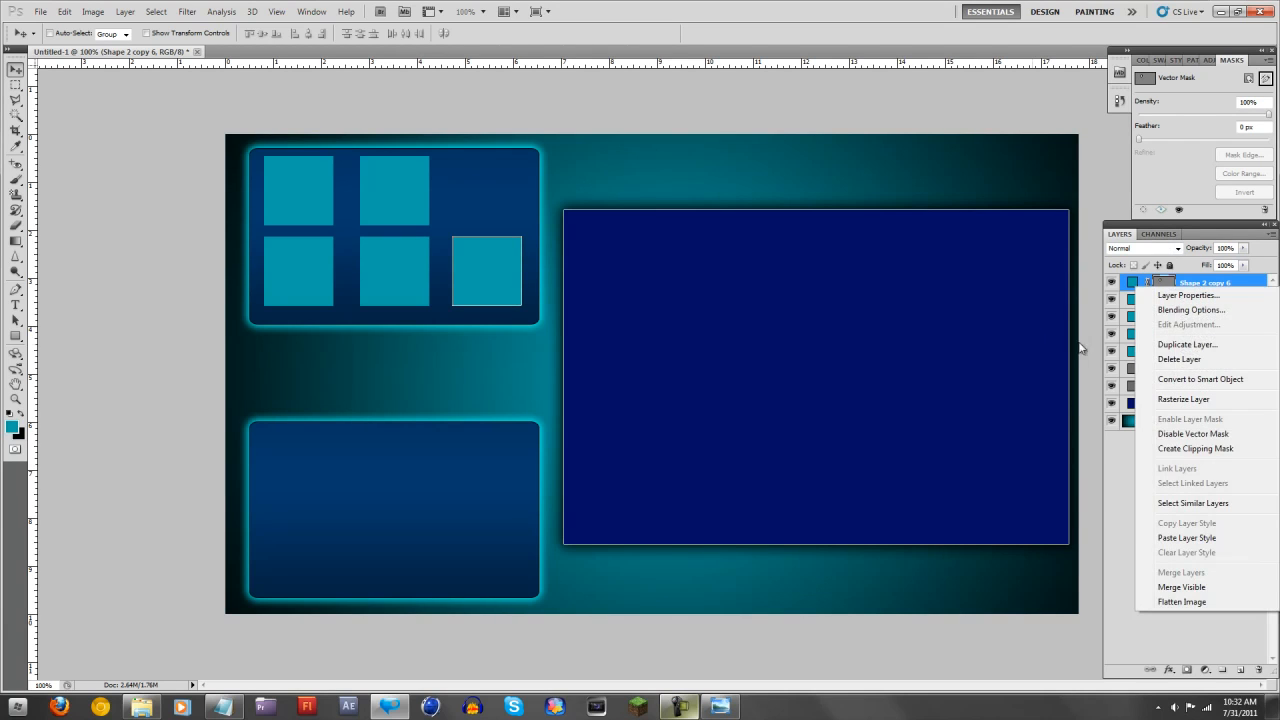
{"action": "left_click", "coordinate": [1167, 345]}
{"action": "left_click", "coordinate": [594, 177]}
{"action": "left_click_drag", "start_coordinate": [474, 251], "coordinate": [478, 175]}
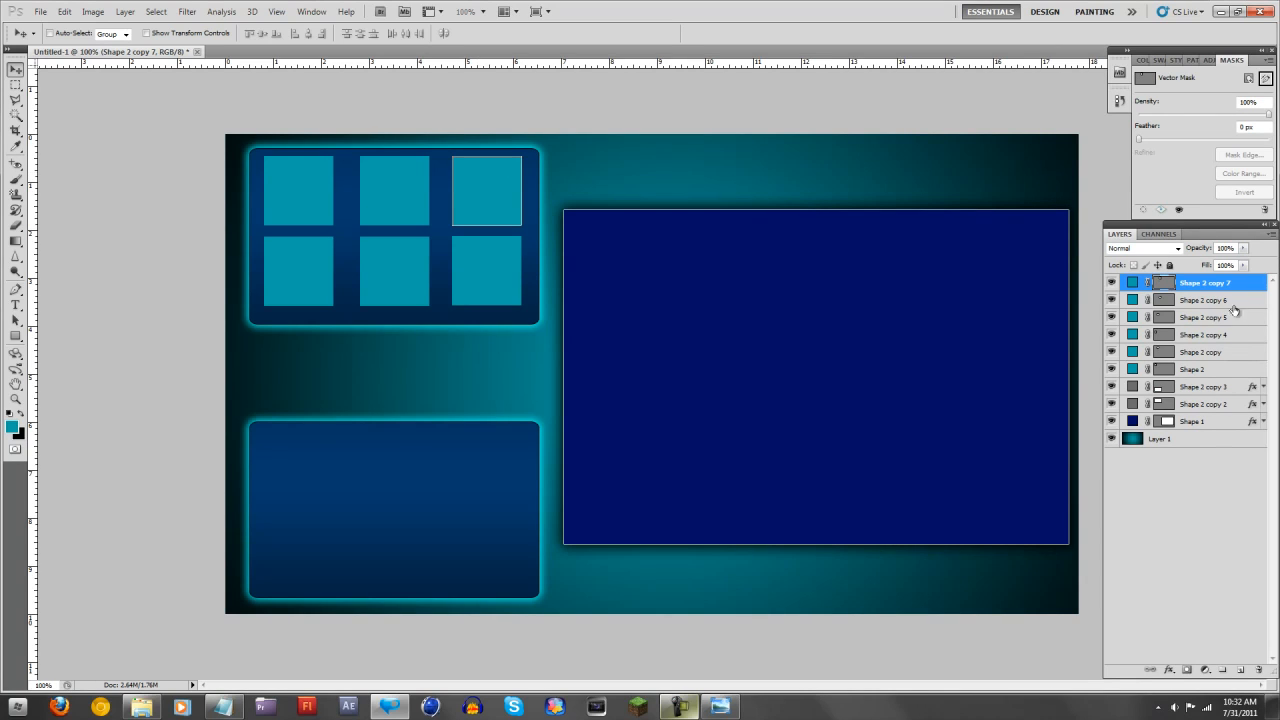
Try to nudge the first two squares of the upper row, Shape 2 and Shape 2 copy, slightly to the right.
{"action": "left_click", "coordinate": [1203, 368]}
{"action": "left_click", "coordinate": [1202, 352], "text": "shift"}
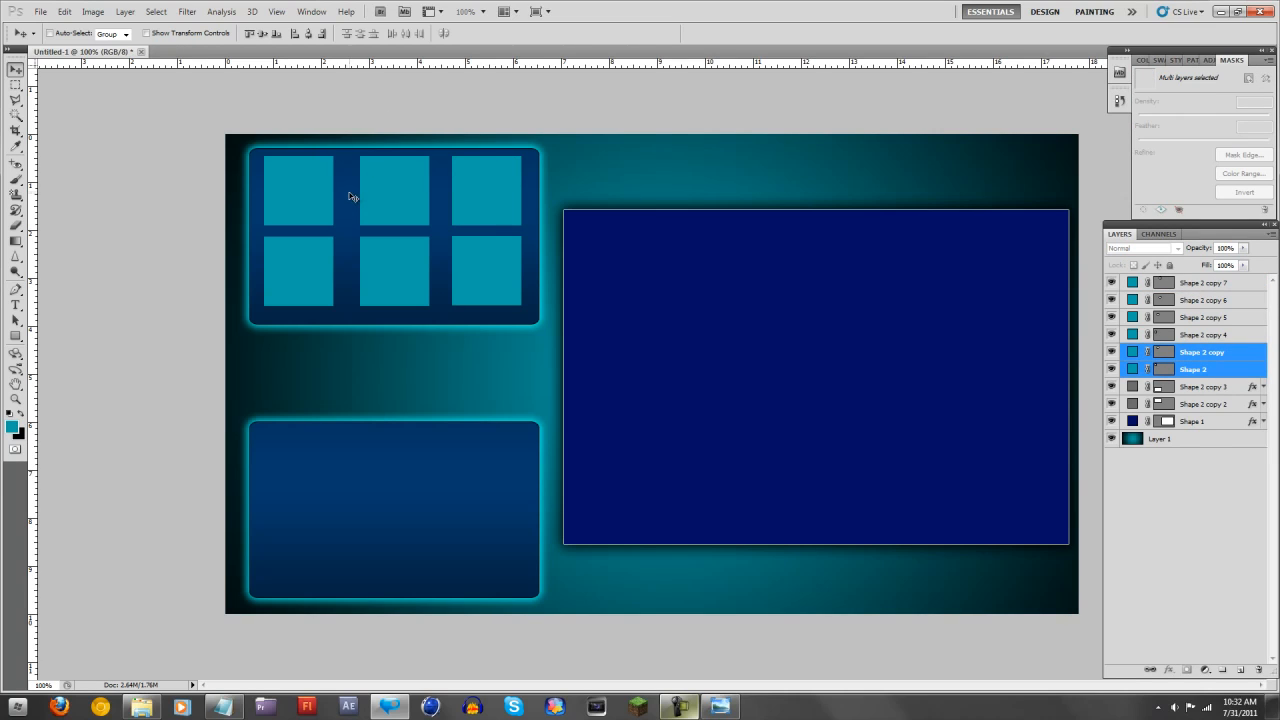
{"action": "key", "text": "Right"}
{"action": "key", "text": "Right"}
{"action": "key", "text": "Right"}
{"action": "key", "text": "Right"}
{"action": "key", "text": "Right"}
{"action": "key", "text": "Right"}
{"action": "key", "text": "Right"}
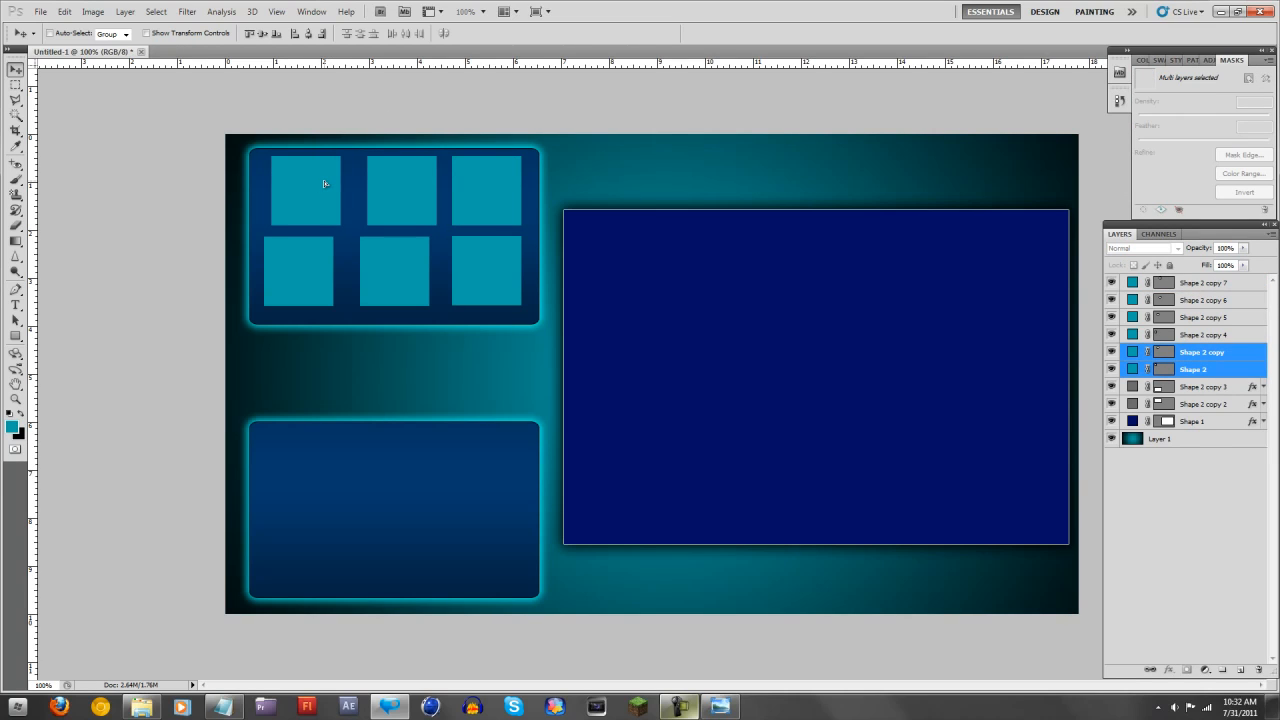
{"action": "key", "text": "ctrl+z"}
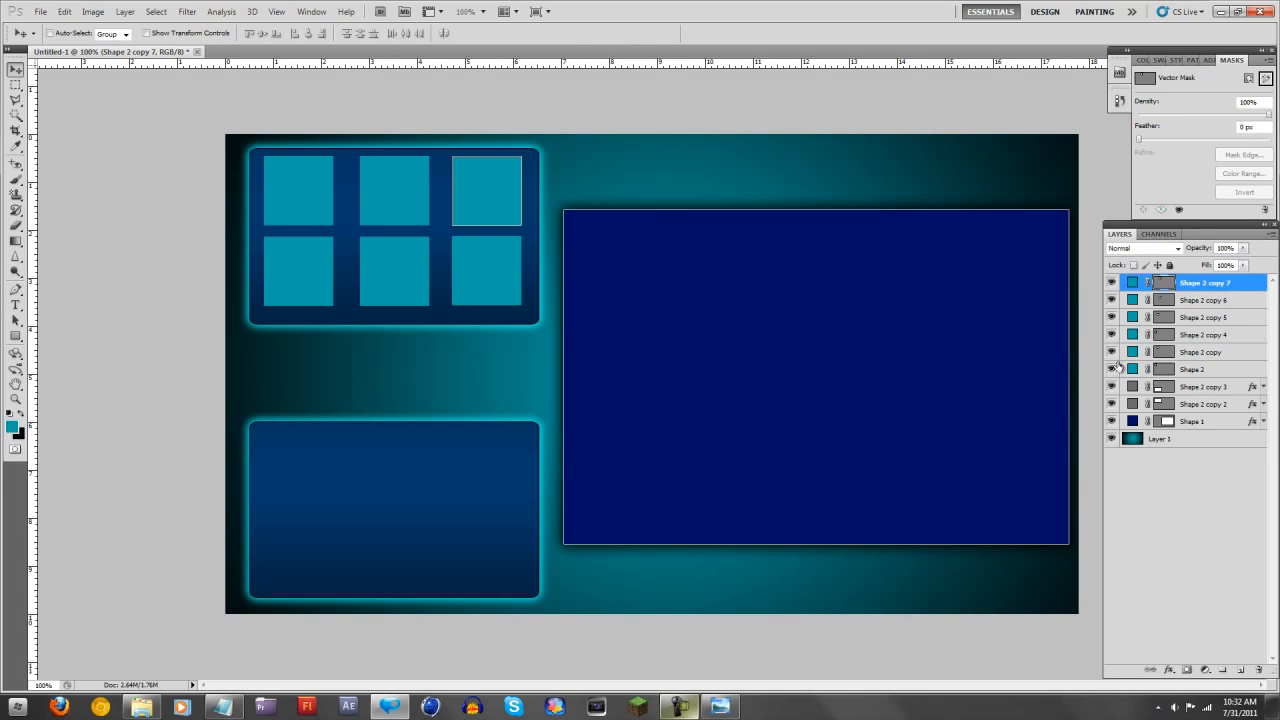
Reposition the first column of squares, Shape 2 and Shape 2 copy 4, slightly lower near the side box's left edge.
{"action": "left_click", "coordinate": [1193, 369]}
{"action": "left_click", "coordinate": [1203, 334], "text": "ctrl"}
{"action": "key", "text": "Right"}
{"action": "key", "text": "Right"}
{"action": "key", "text": "Right"}
{"action": "key", "text": "Right"}
{"action": "key", "text": "Right"}
{"action": "key", "text": "Right"}
{"action": "key", "text": "Right"}
{"action": "key", "text": "Right"}
{"action": "key", "text": "Right"}
{"action": "key", "text": "Right"}
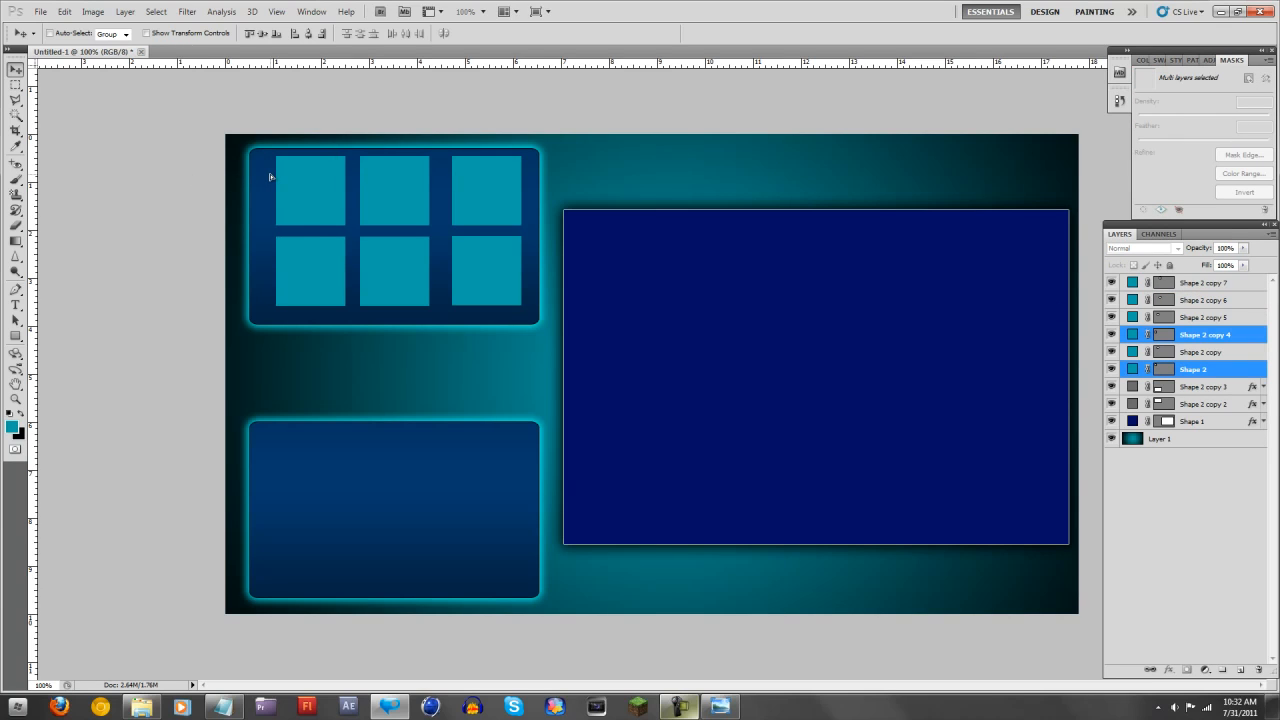
{"action": "left_click_drag", "start_coordinate": [268, 176], "coordinate": [258, 180]}
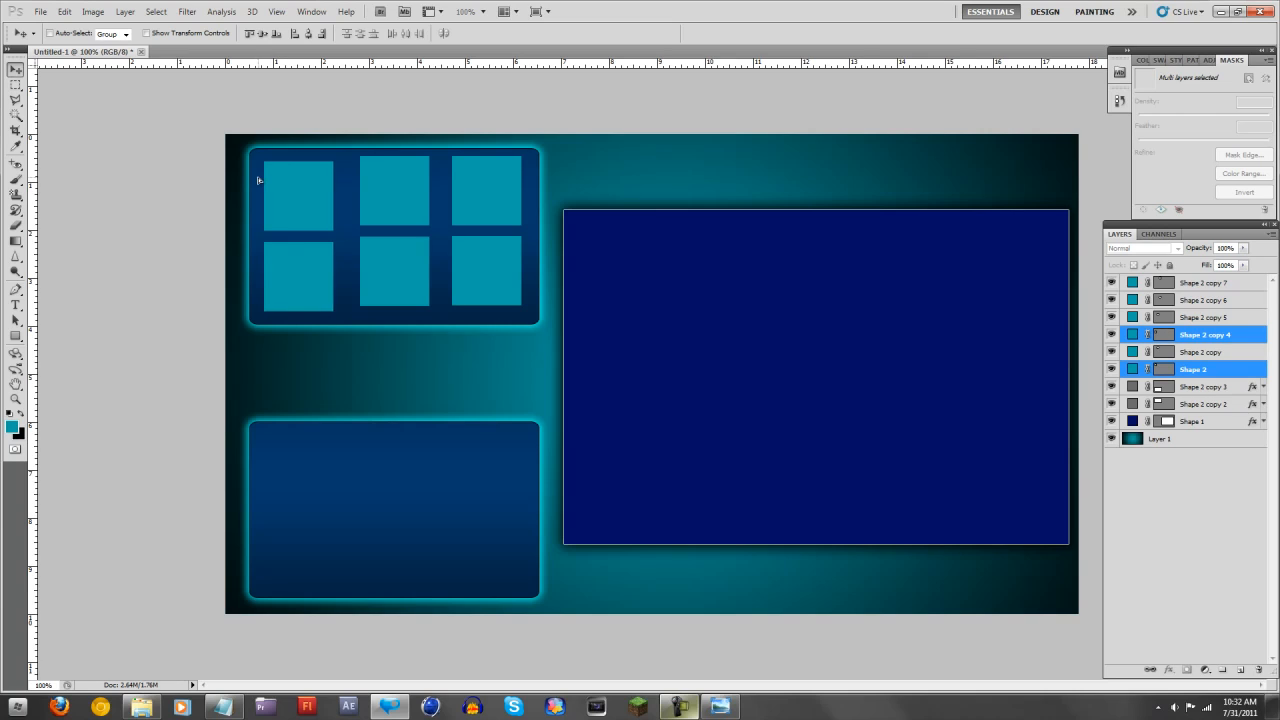
Delete the four squares in the second and third columns, keeping only Shape 2 and Shape 2 copy 4.
{"action": "left_click", "coordinate": [1209, 354]}
{"action": "left_click", "coordinate": [1209, 370]}
{"action": "left_click", "coordinate": [1201, 336], "text": "ctrl"}
{"action": "left_click", "coordinate": [1199, 354]}
{"action": "left_click", "coordinate": [1197, 320], "text": "ctrl"}
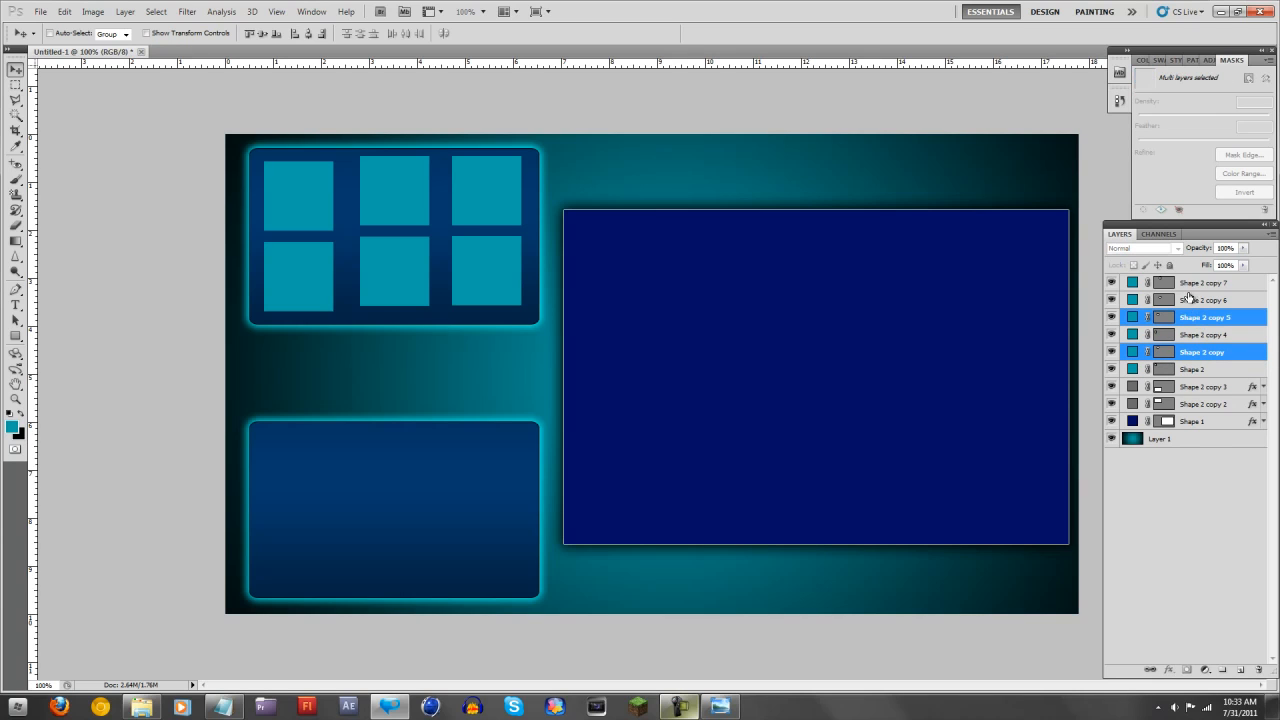
{"action": "left_click", "coordinate": [1190, 285], "text": "ctrl"}
{"action": "left_click", "coordinate": [1197, 302], "text": "ctrl"}
{"action": "key", "text": "Delete"}
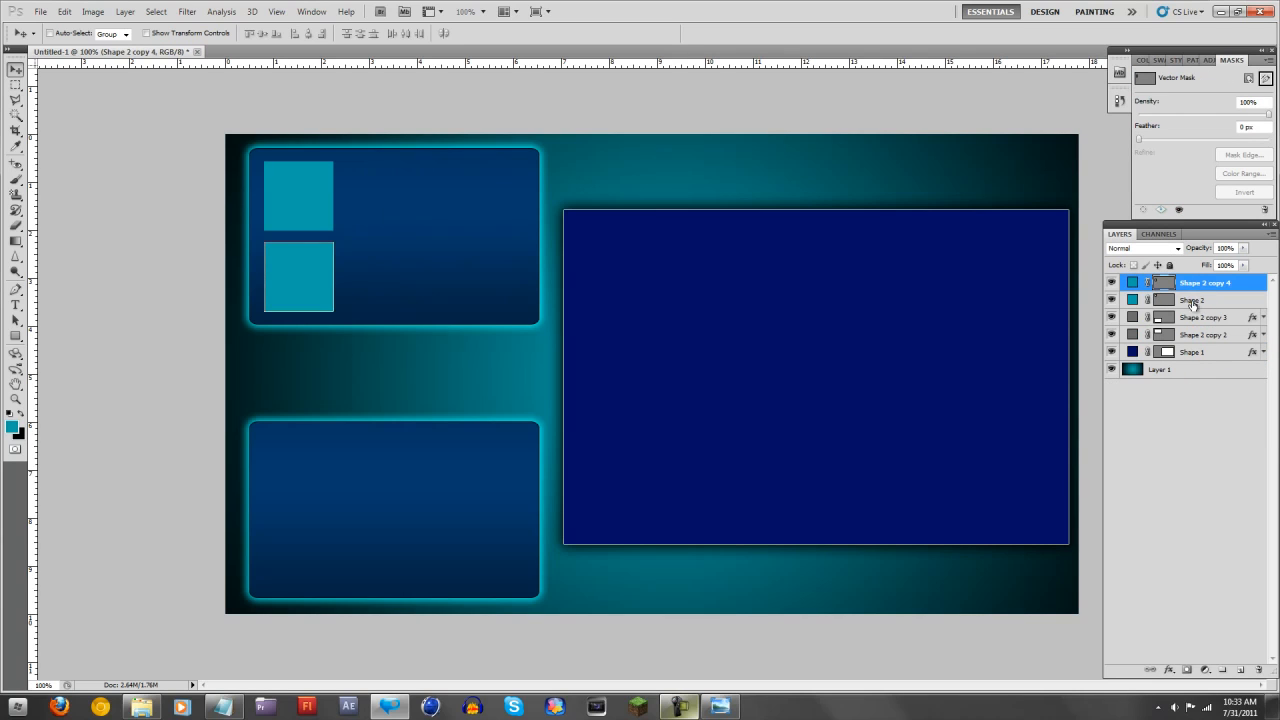
Duplicate the two remaining squares and shift the copies right to form a second column with a narrow gap.
{"action": "left_click", "coordinate": [1192, 300], "text": "ctrl"}
{"action": "right_click", "coordinate": [1205, 305]}
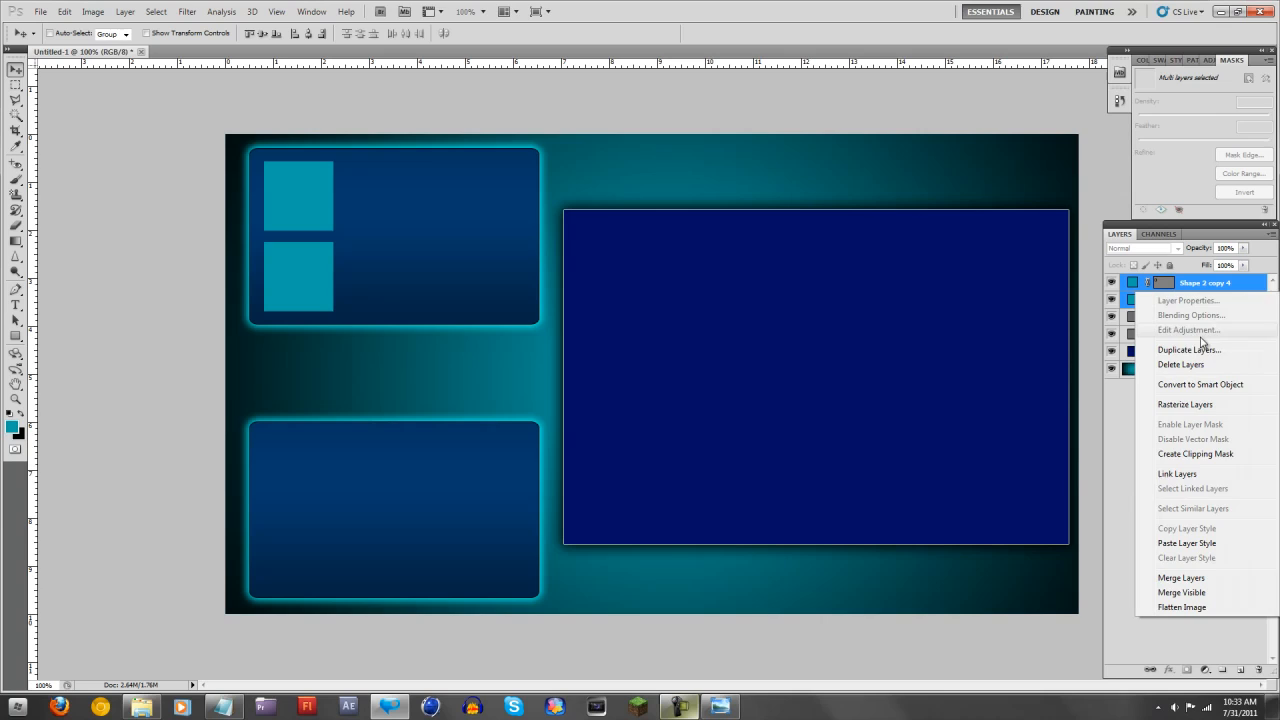
{"action": "left_click", "coordinate": [1189, 349]}
{"action": "left_click", "coordinate": [600, 182]}
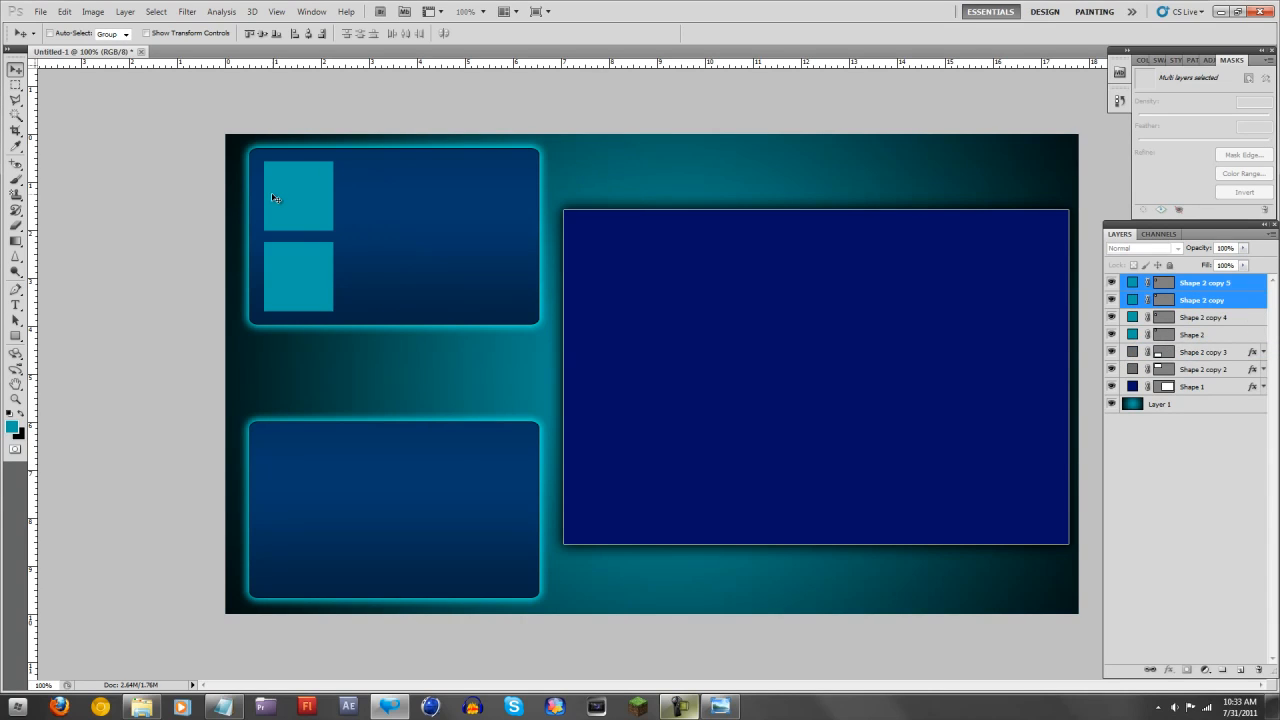
{"action": "key", "text": "shift+Right"}
{"action": "key", "text": "shift+Right"}
{"action": "key", "text": "shift+Right"}
{"action": "key", "text": "shift+Right"}
{"action": "key", "text": "shift+Right"}
{"action": "key", "text": "shift+Right"}
{"action": "key", "text": "shift+Right"}
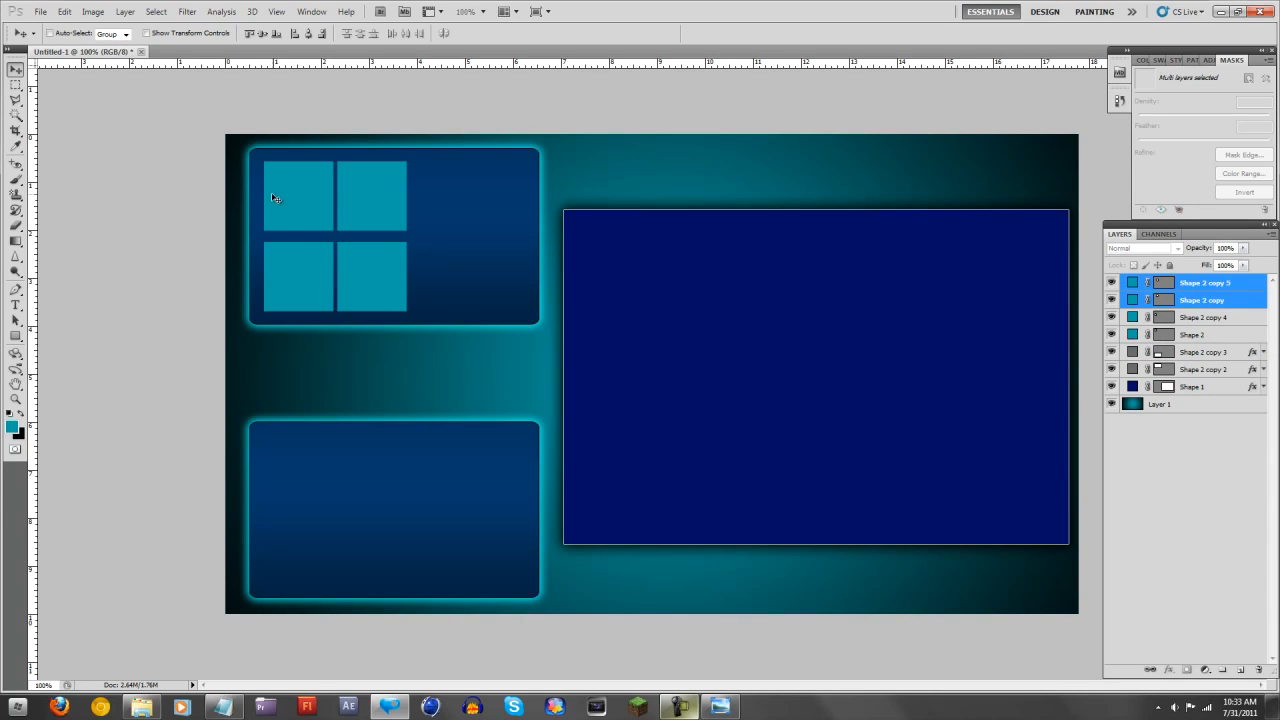
{"action": "key", "text": "Right"}
{"action": "key", "text": "Right"}
{"action": "key", "text": "Right"}
{"action": "key", "text": "Right"}
{"action": "key", "text": "Right"}
{"action": "key", "text": "Right"}
{"action": "key", "text": "Right"}
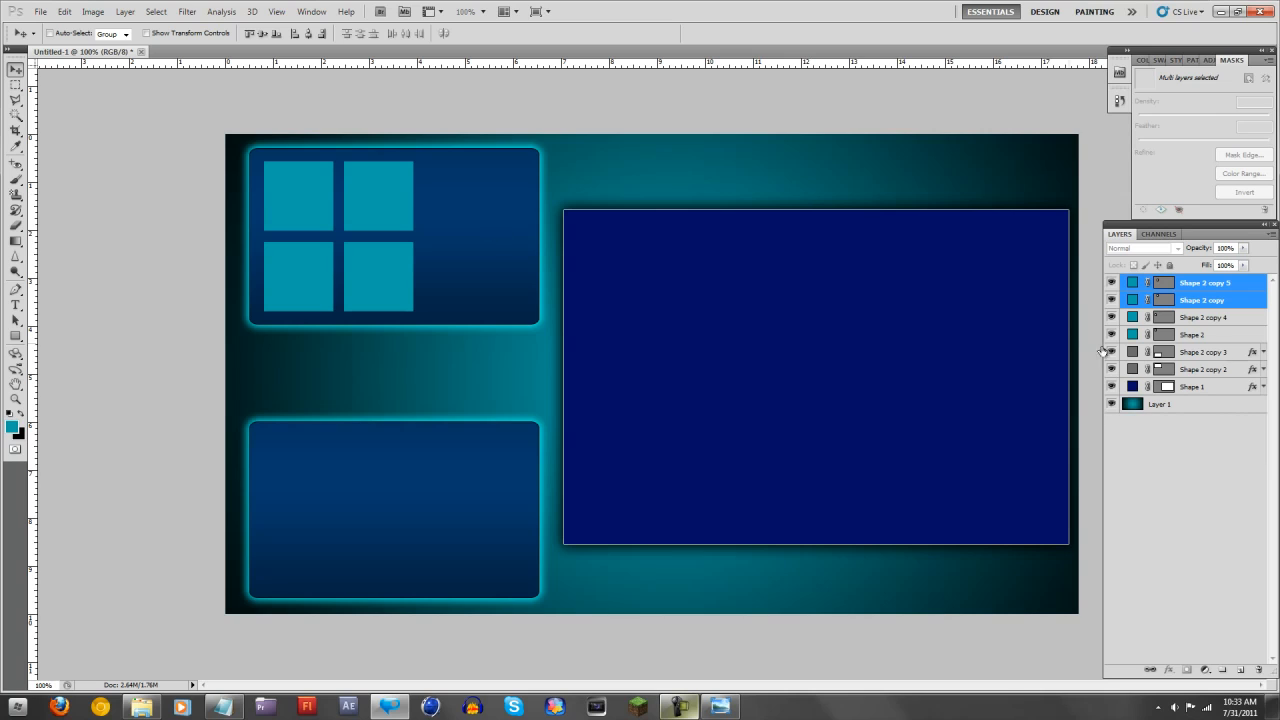
Duplicate the second column of squares and shift the copies right to form a third column with the same gap.
{"action": "right_click", "coordinate": [1216, 284]}
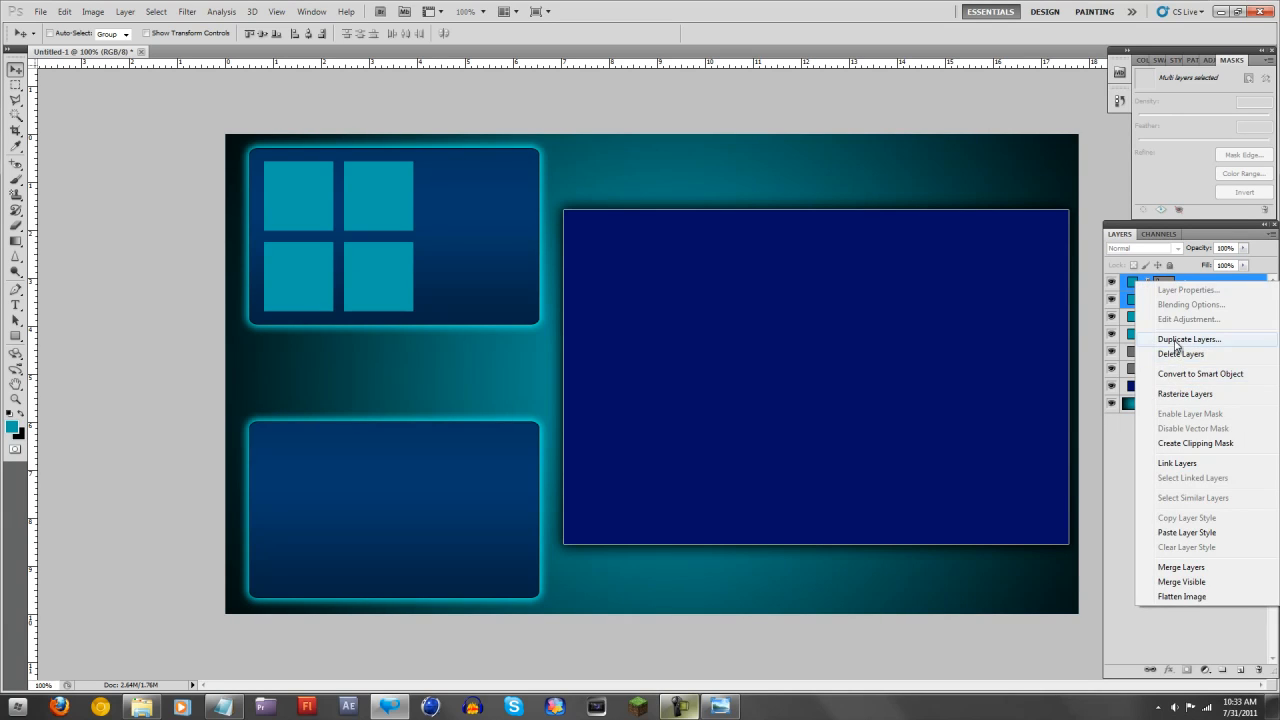
{"action": "left_click", "coordinate": [1177, 340]}
{"action": "key", "text": "Return"}
{"action": "key", "text": "shift+Right"}
{"action": "key", "text": "shift+Right"}
{"action": "key", "text": "shift+Right"}
{"action": "key", "text": "shift+Right"}
{"action": "key", "text": "shift+Right"}
{"action": "key", "text": "shift+Right"}
{"action": "key", "text": "shift+Right"}
{"action": "key", "text": "shift+Right"}
{"action": "key", "text": "shift+Right"}
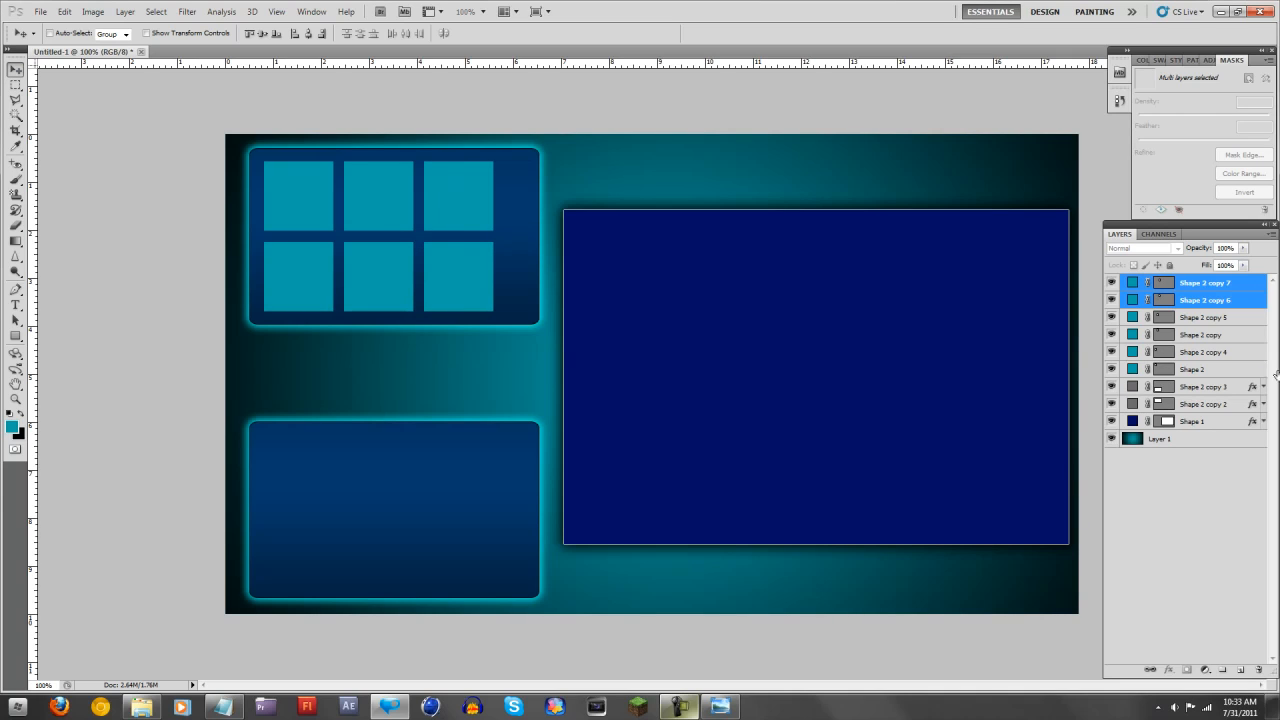
Select all six square layers and shift them right so the grid sits centred horizontally in the upper side box.
{"action": "left_click", "coordinate": [1196, 370], "text": "shift"}
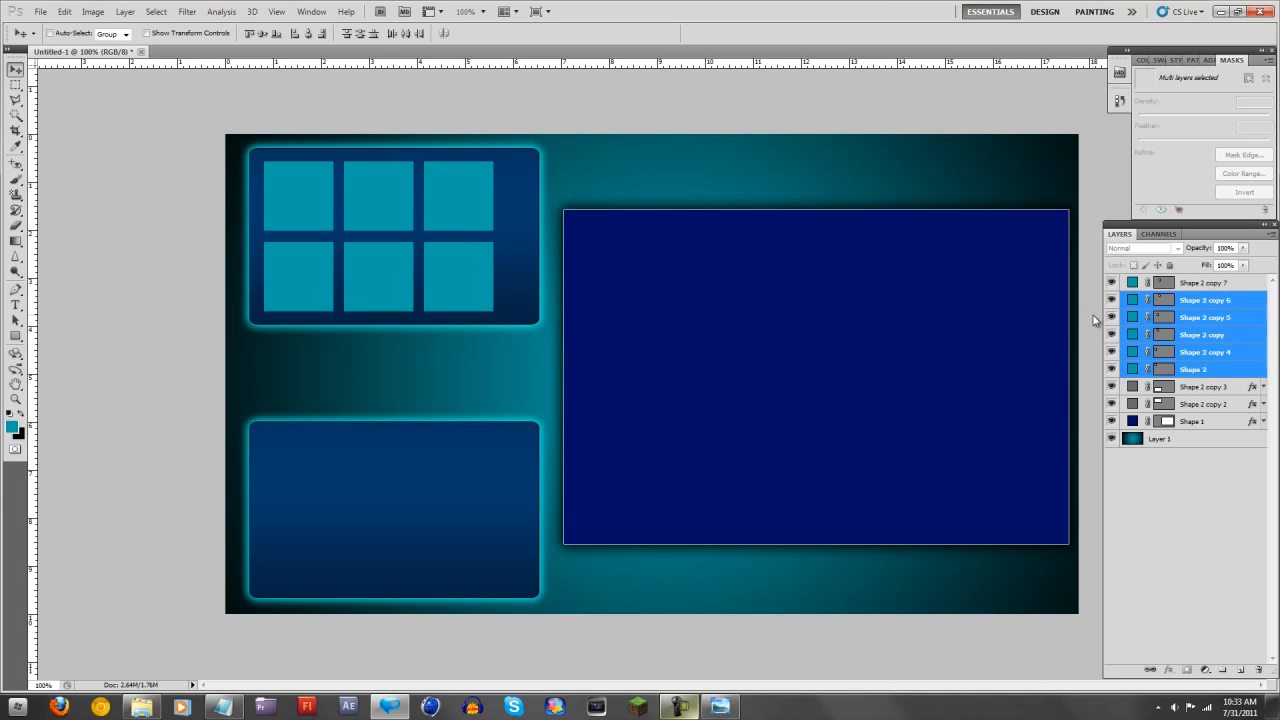
{"action": "left_click", "coordinate": [1201, 286], "text": "shift"}
{"action": "key", "text": "Right"}
{"action": "key", "text": "Right"}
{"action": "key", "text": "Right"}
{"action": "key", "text": "Right"}
{"action": "key", "text": "Right"}
{"action": "key", "text": "Right"}
{"action": "key", "text": "Right"}
{"action": "key", "text": "Right"}
{"action": "key", "text": "Right"}
{"action": "key", "text": "Right"}
{"action": "key", "text": "Right"}
{"action": "key", "text": "Right"}
{"action": "key", "text": "Right"}
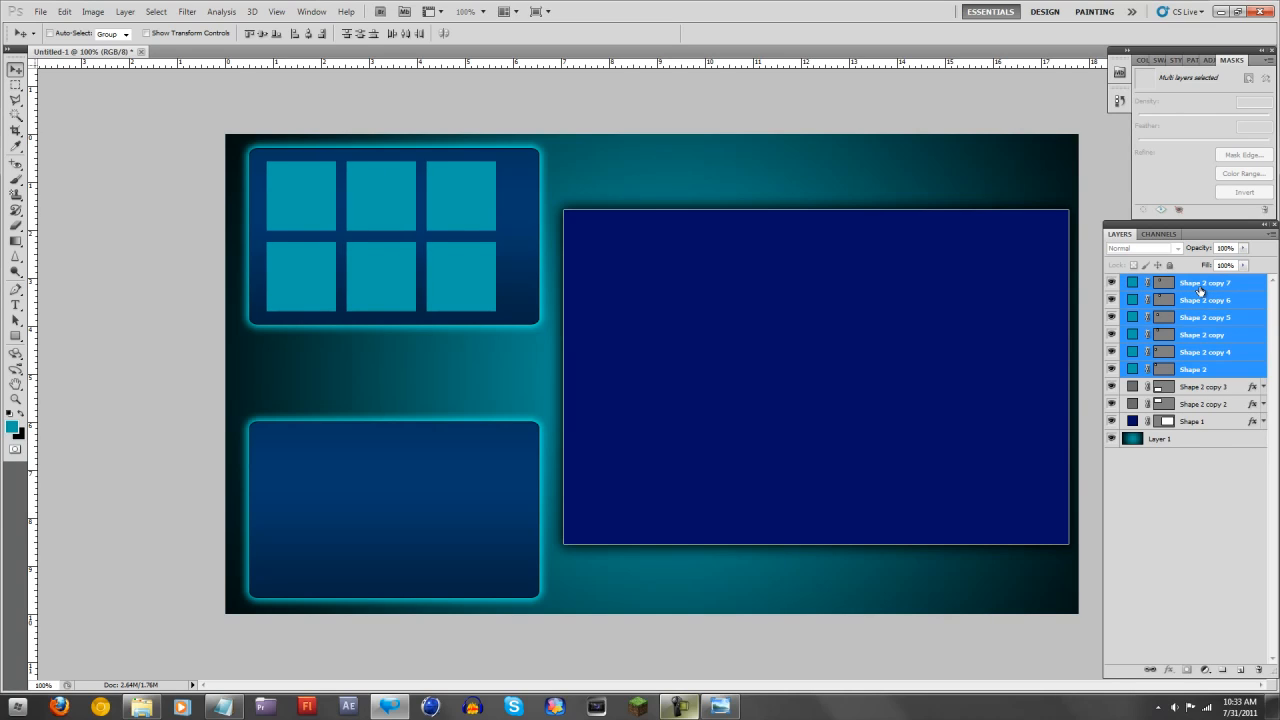
{"action": "key", "text": "Right"}
{"action": "key", "text": "Right"}
{"action": "key", "text": "Right"}
{"action": "key", "text": "Left"}
{"action": "key", "text": "Left"}
{"action": "key", "text": "Left"}
{"action": "key", "text": "Left"}
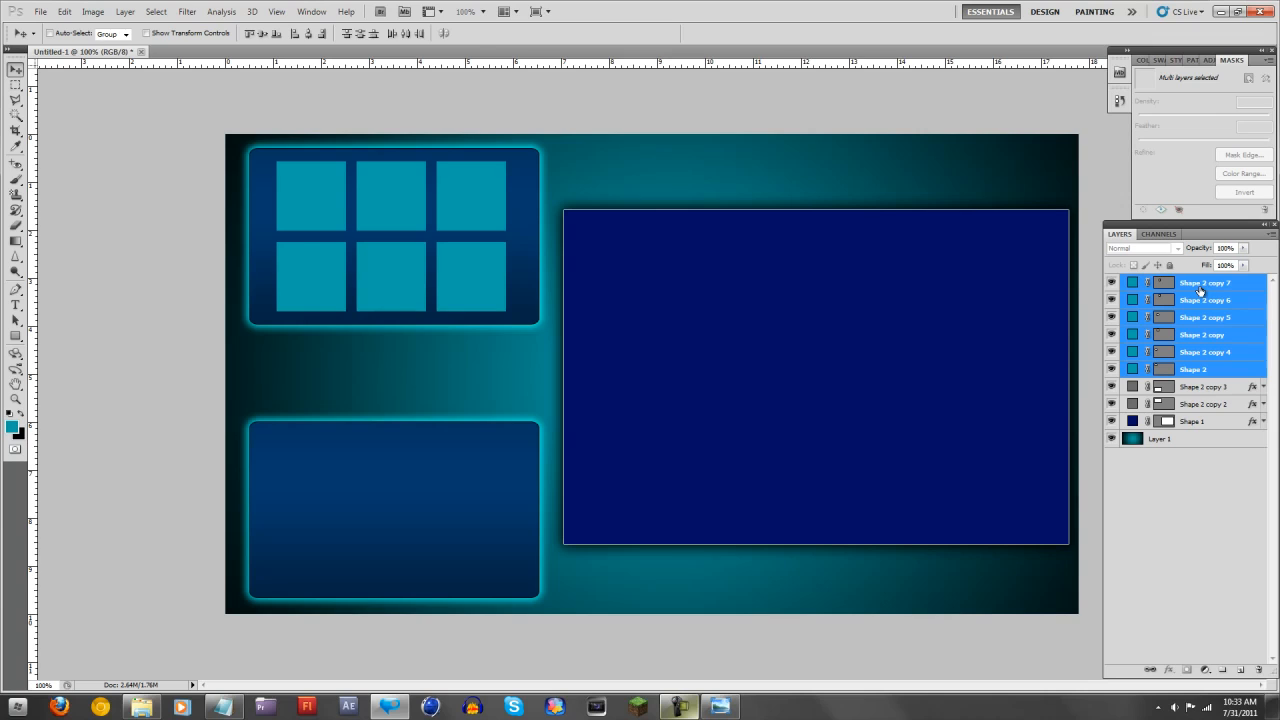
Create a new layer group, move the six square layers into it, and name the group Your Pokes.
{"action": "key", "text": "g"}
{"action": "left_click", "coordinate": [1204, 498]}
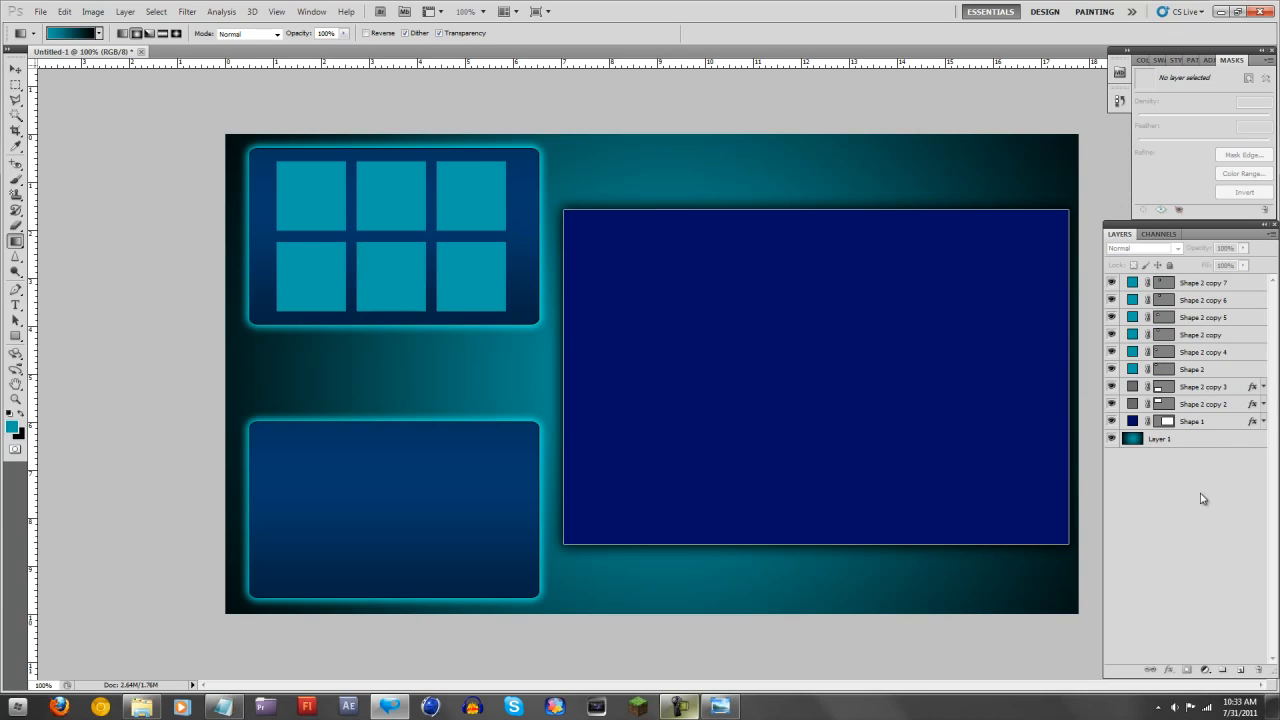
{"action": "left_click", "coordinate": [1222, 668]}
{"action": "left_click", "coordinate": [1213, 300]}
{"action": "left_click", "coordinate": [1210, 385], "text": "shift"}
{"action": "left_click_drag", "start_coordinate": [1187, 335], "coordinate": [1166, 285]}
{"action": "double_click", "coordinate": [1166, 282]}
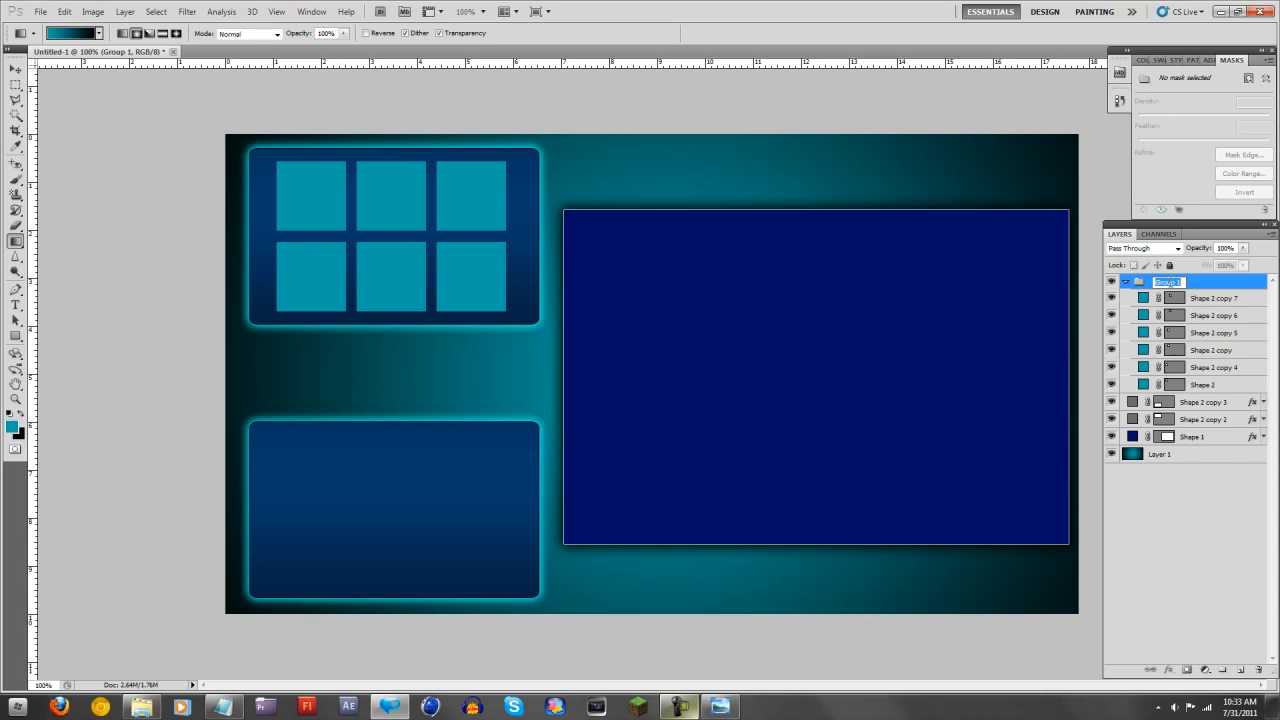
{"action": "type", "text": "Your Pokes"}
{"action": "key", "text": "Return"}
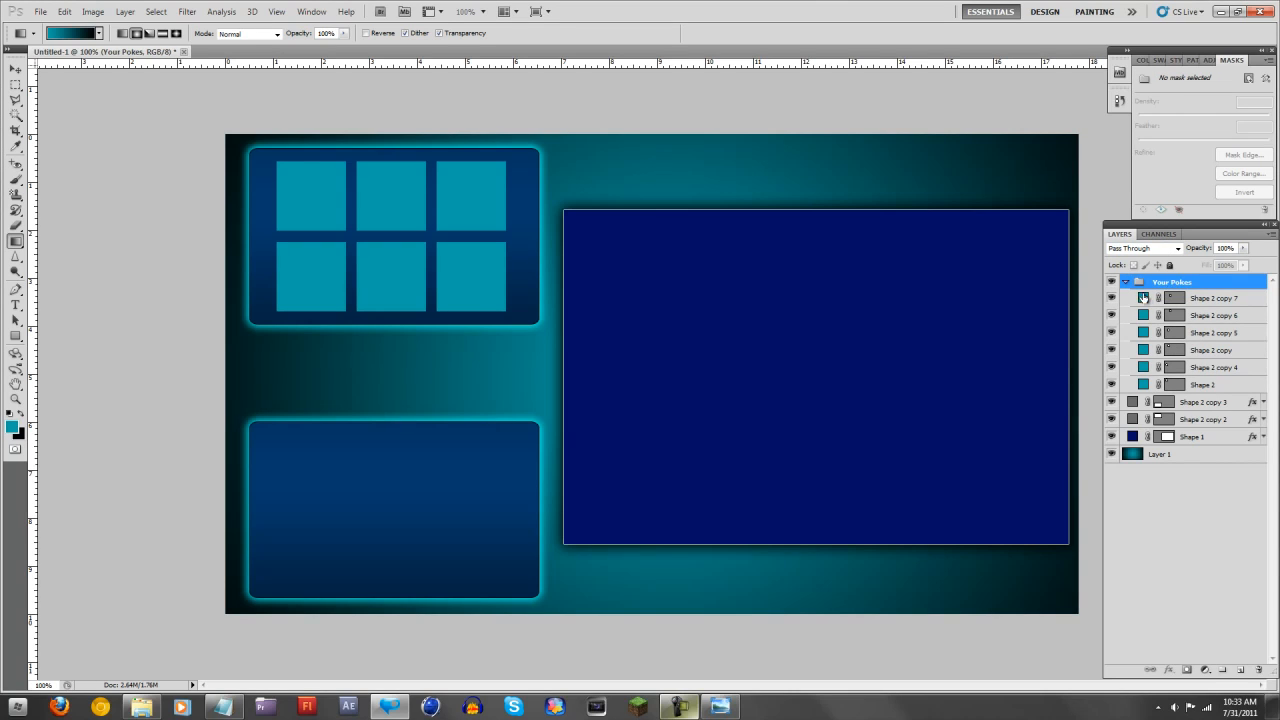
Duplicate the six squares in Your Pokes and move the copies out of the group, below Layer 1 in the layer stack.
{"action": "left_click", "coordinate": [1126, 282]}
{"action": "left_click", "coordinate": [1127, 283]}
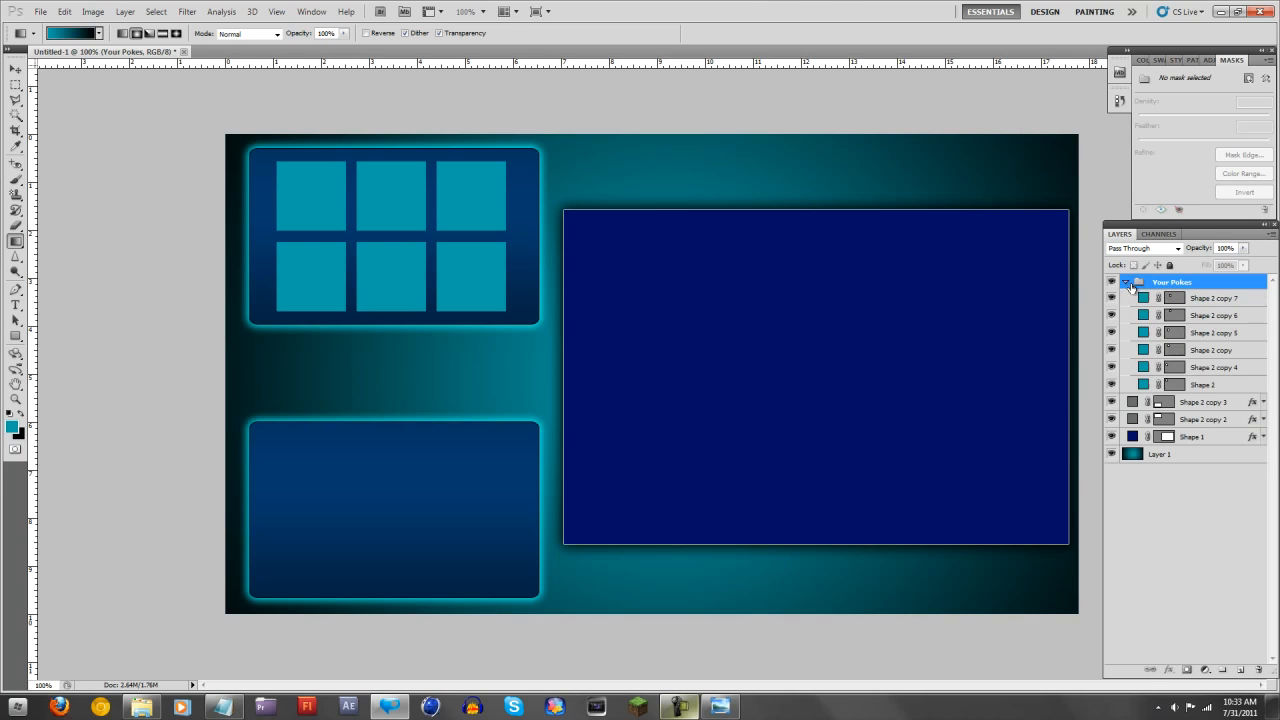
{"action": "left_click", "coordinate": [1200, 299]}
{"action": "left_click", "coordinate": [1220, 384], "text": "shift"}
{"action": "right_click", "coordinate": [1216, 334]}
{"action": "left_click", "coordinate": [1160, 397]}
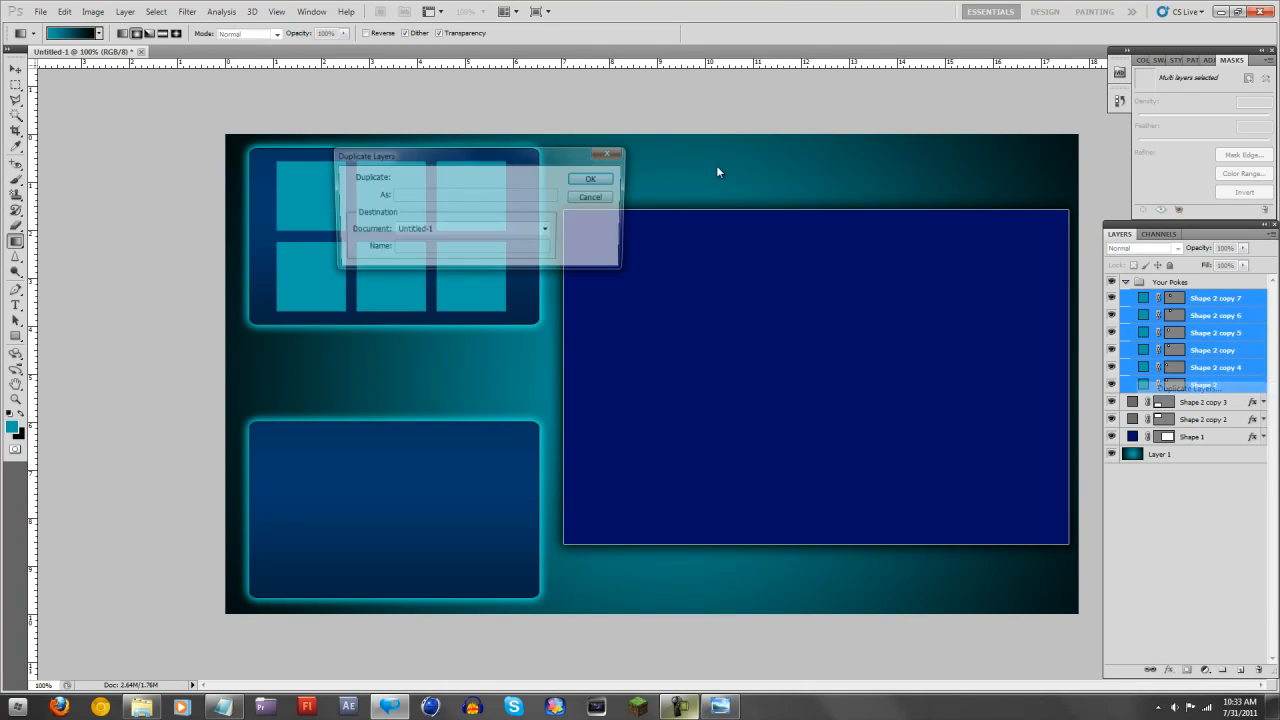
{"action": "left_click", "coordinate": [606, 180]}
{"action": "left_click_drag", "start_coordinate": [1254, 300], "coordinate": [1215, 575]}
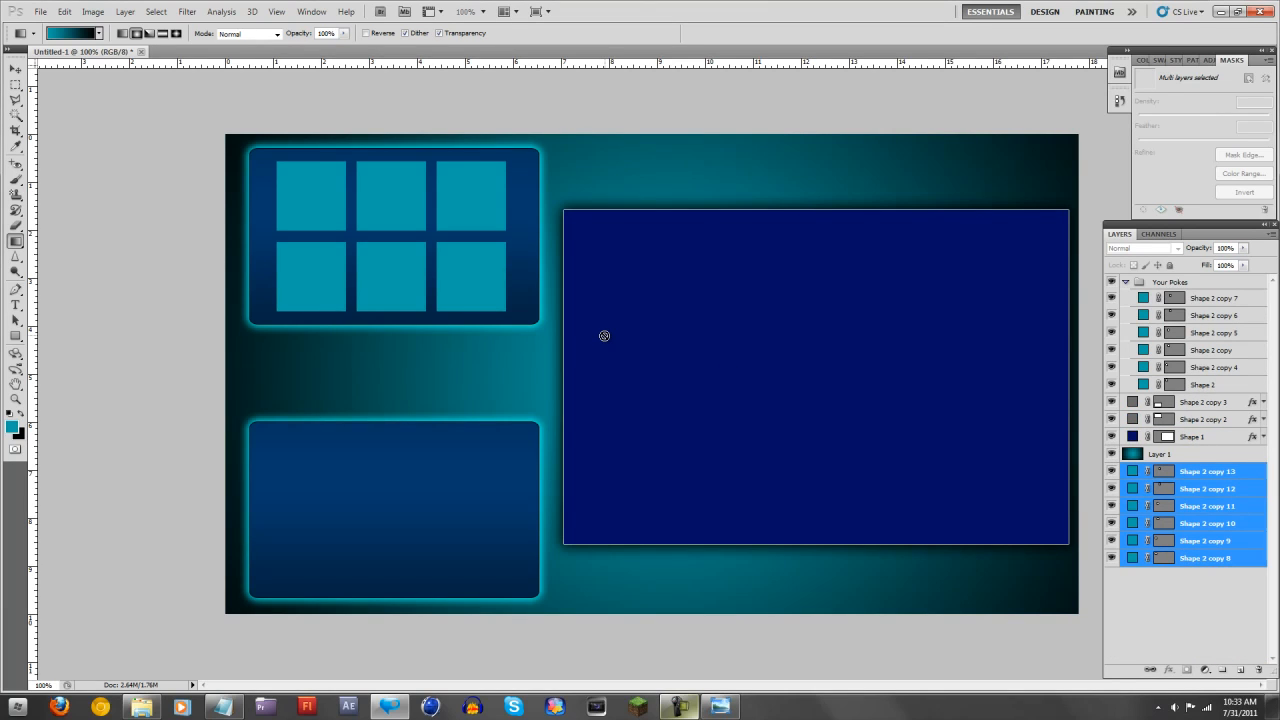
{"action": "left_click", "coordinate": [15, 68]}
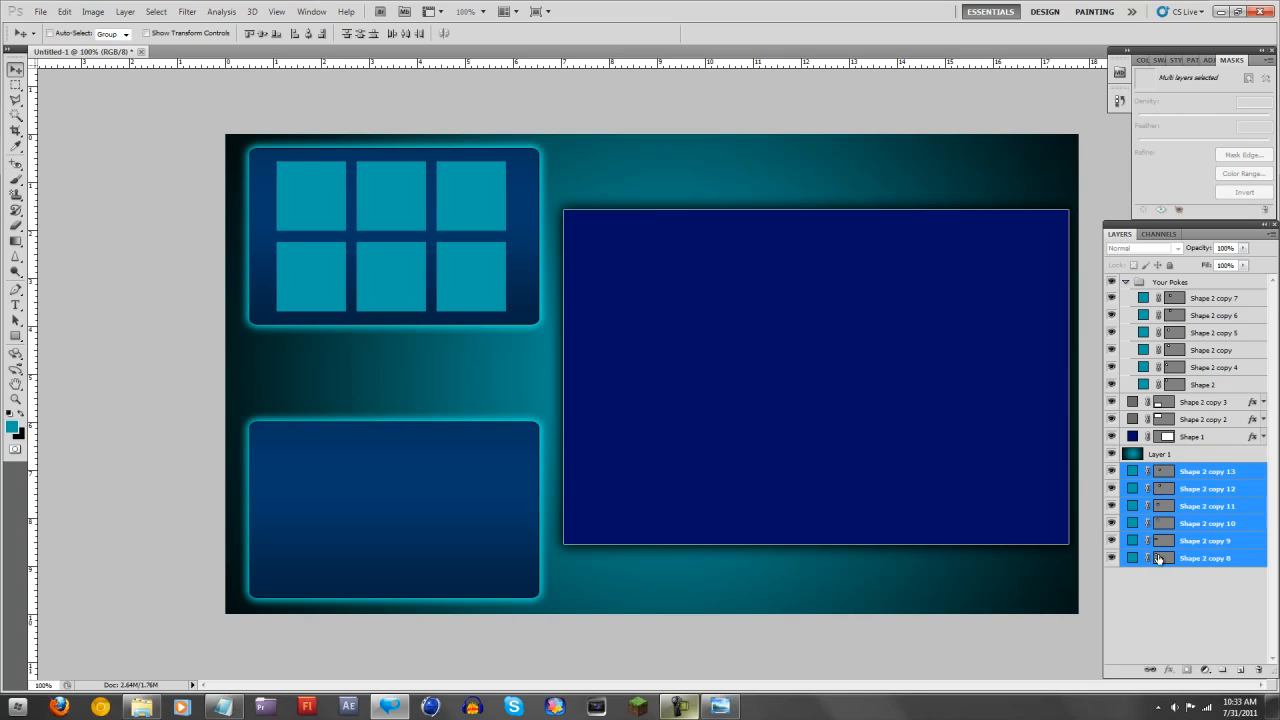
Delete the six duplicated square layers, Shape 2 copy 8 to Shape 2 copy 13, stacked below Layer 1.
{"action": "left_click", "coordinate": [1203, 525]}
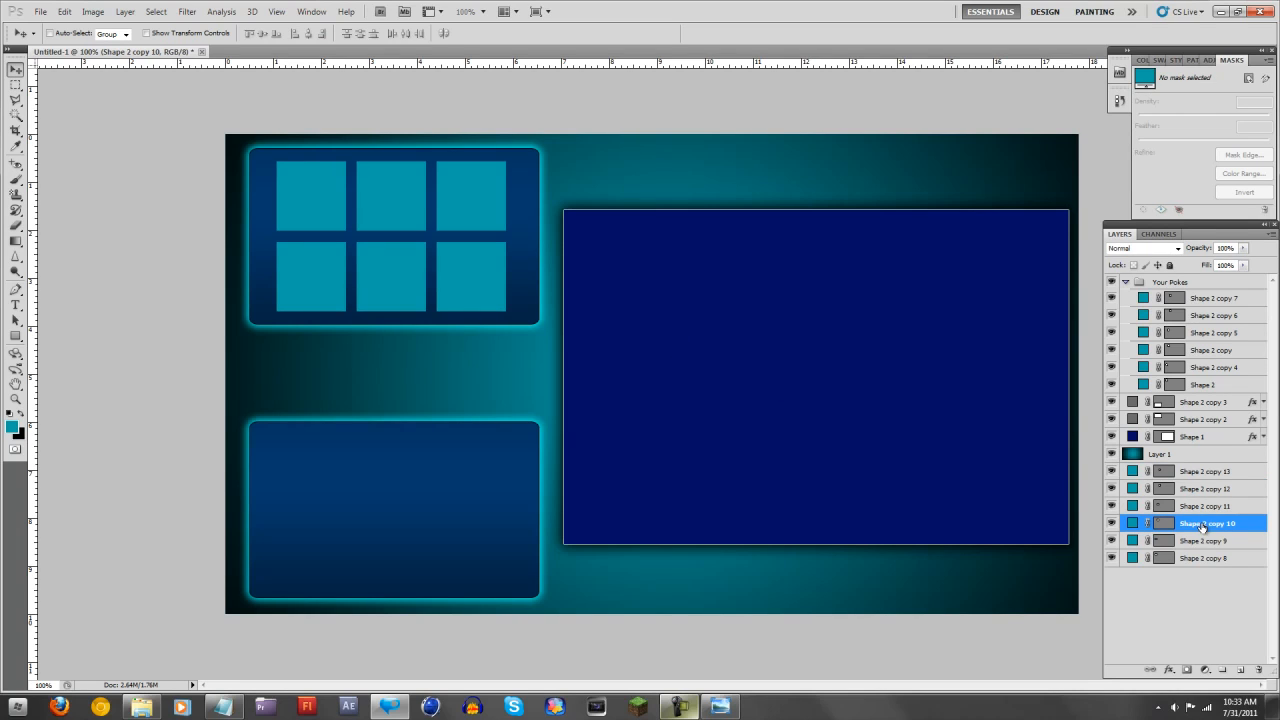
{"action": "left_click", "coordinate": [1203, 472]}
{"action": "left_click", "coordinate": [1197, 563], "text": "shift"}
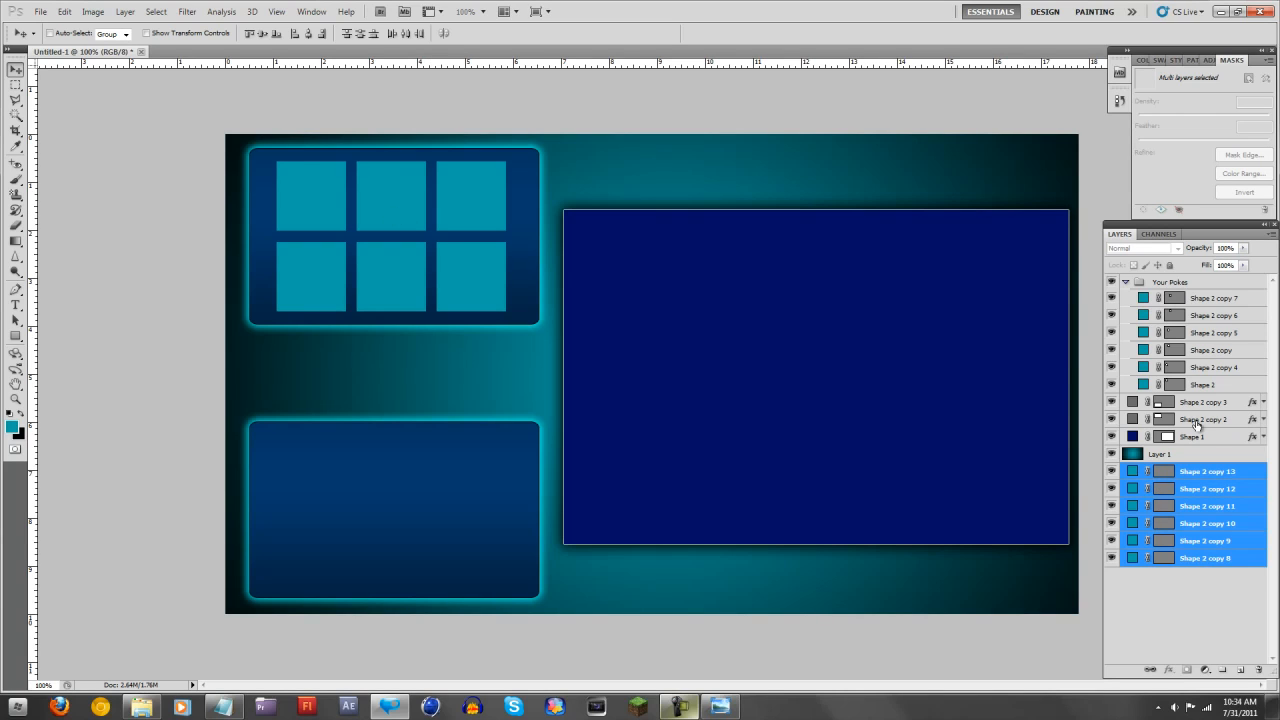
{"action": "key", "text": "Delete"}
Duplicate the six squares in Your Pokes and place the copies outside the group, directly above Shape 2 copy 3 in the layer stack.
{"action": "left_click", "coordinate": [1210, 298]}
{"action": "left_click", "coordinate": [1202, 384], "text": "shift"}
{"action": "right_click", "coordinate": [1207, 352]}
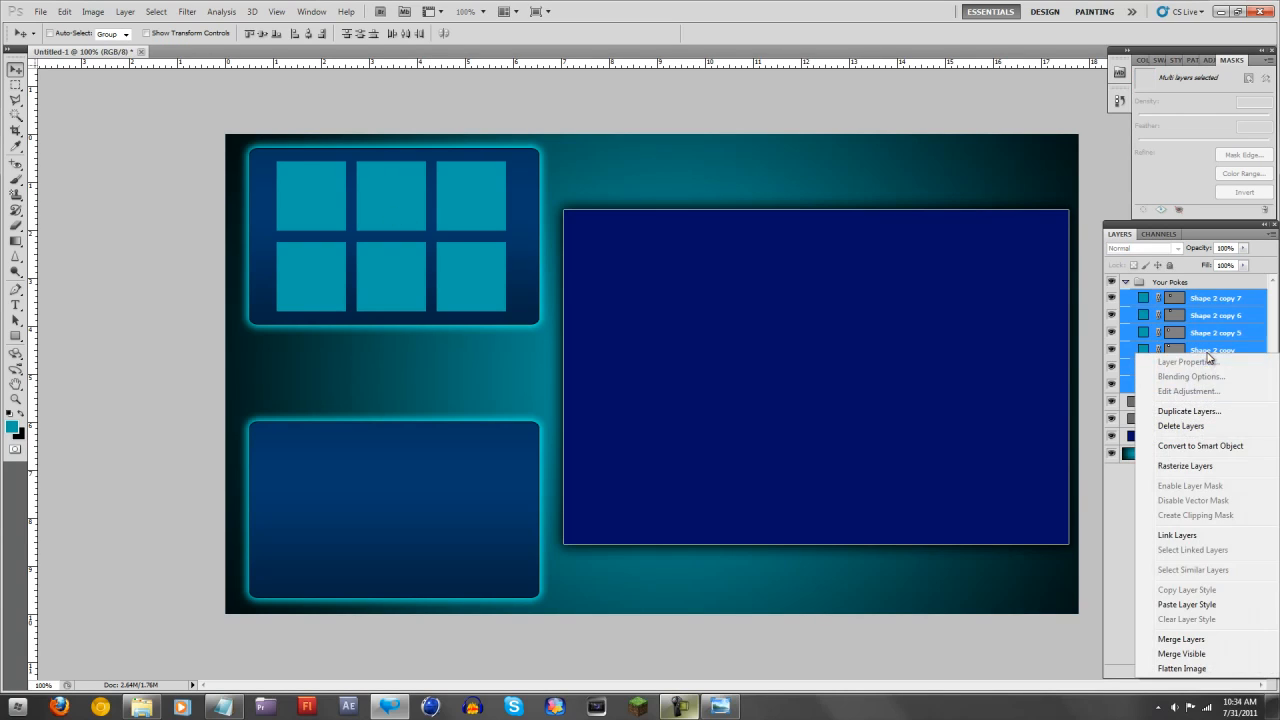
{"action": "left_click", "coordinate": [1200, 411]}
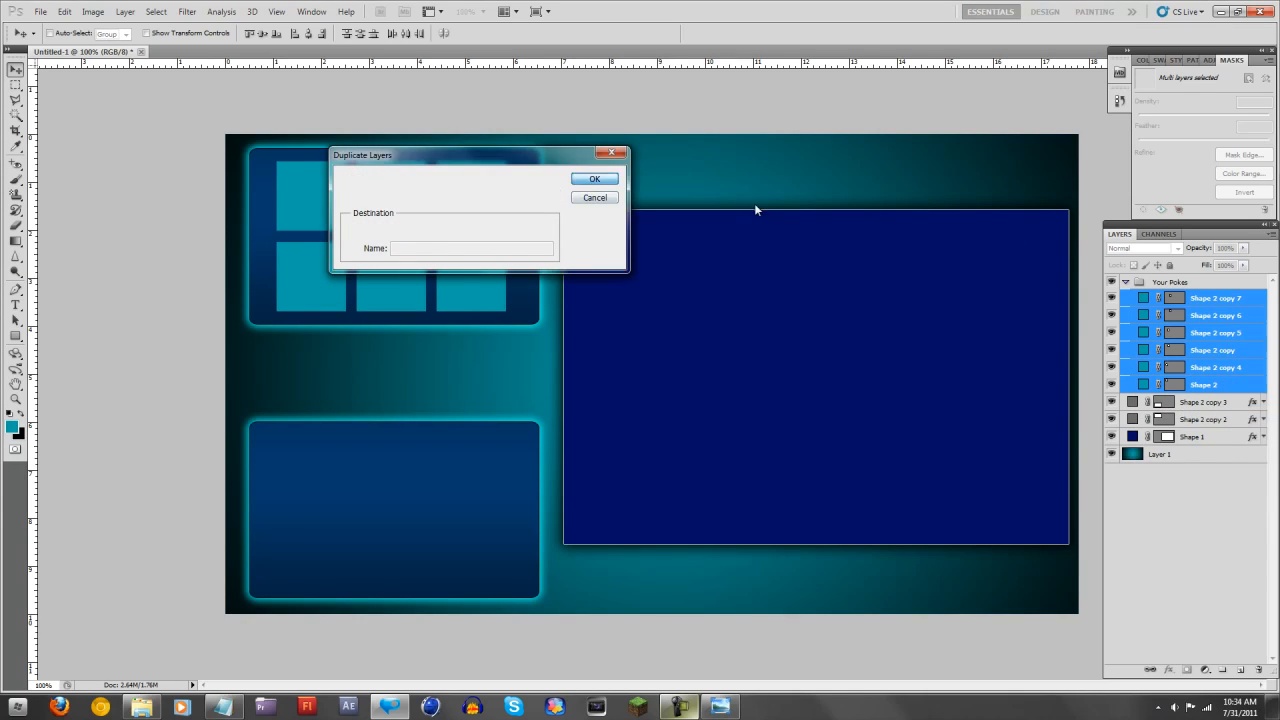
{"action": "key", "text": "Return"}
{"action": "left_click_drag", "start_coordinate": [1210, 340], "coordinate": [1188, 557]}
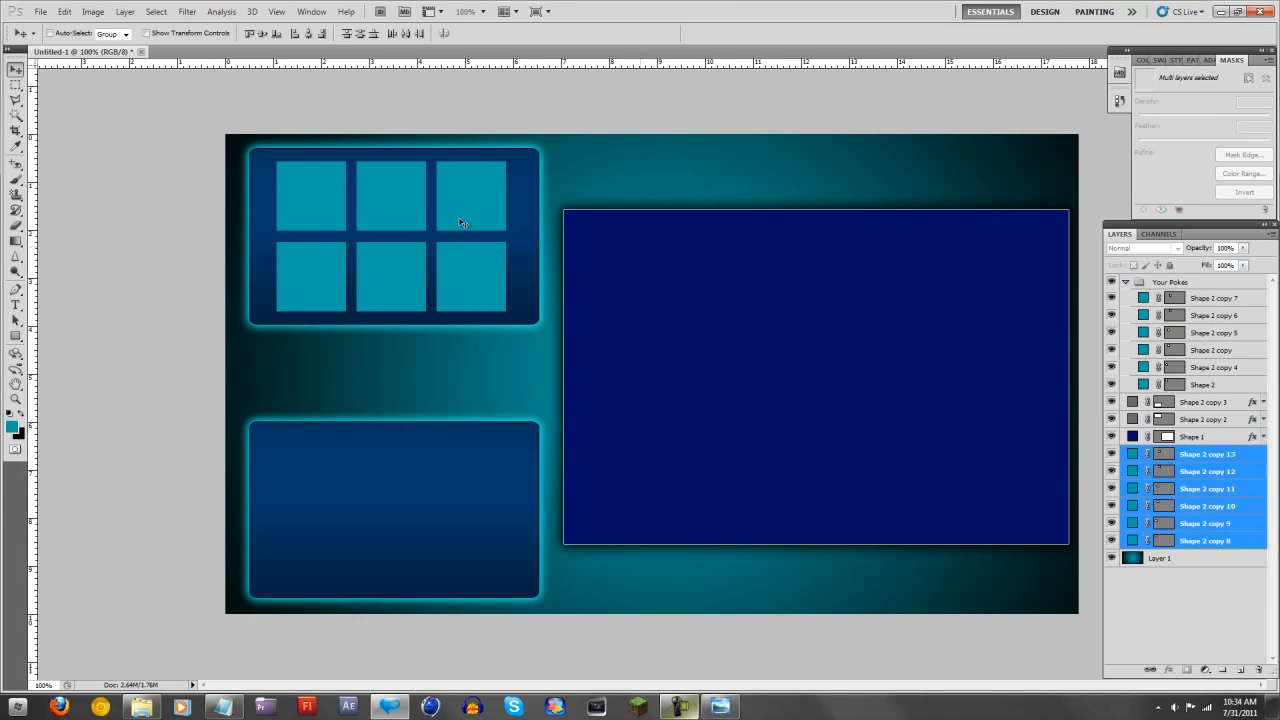
{"action": "left_click_drag", "start_coordinate": [391, 231], "coordinate": [377, 470]}
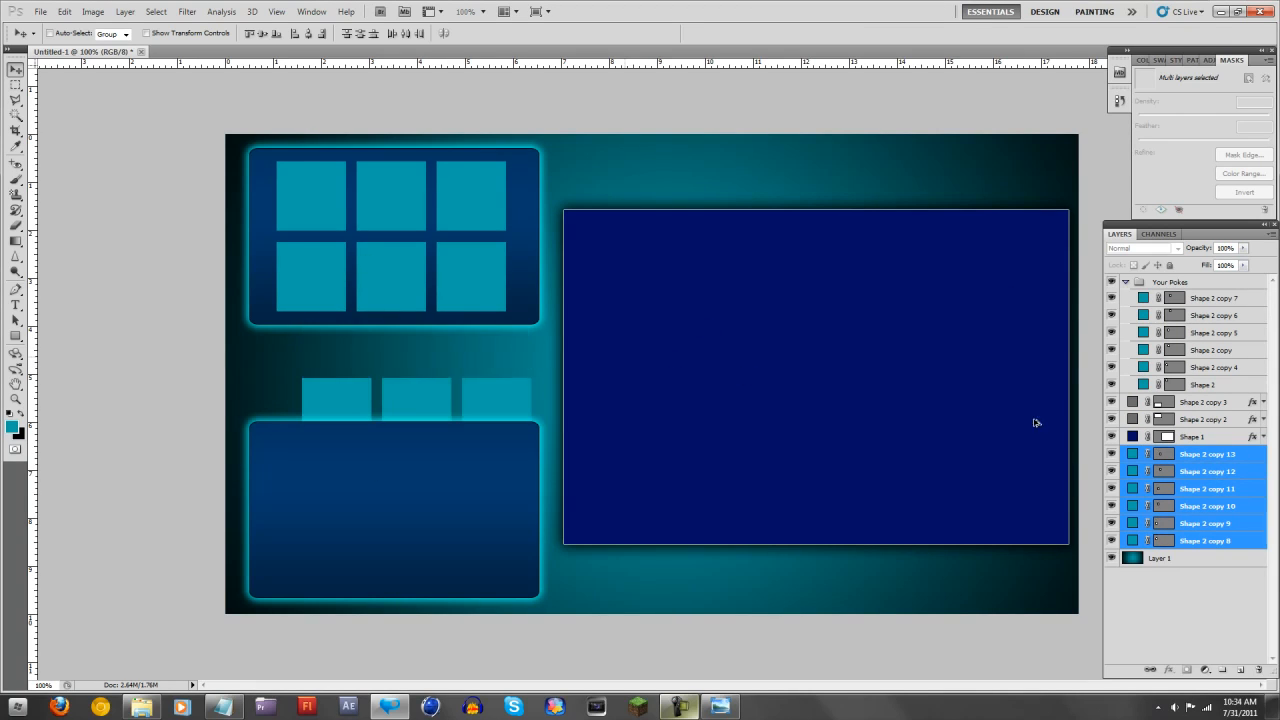
{"action": "left_click_drag", "start_coordinate": [1186, 450], "coordinate": [1188, 403]}
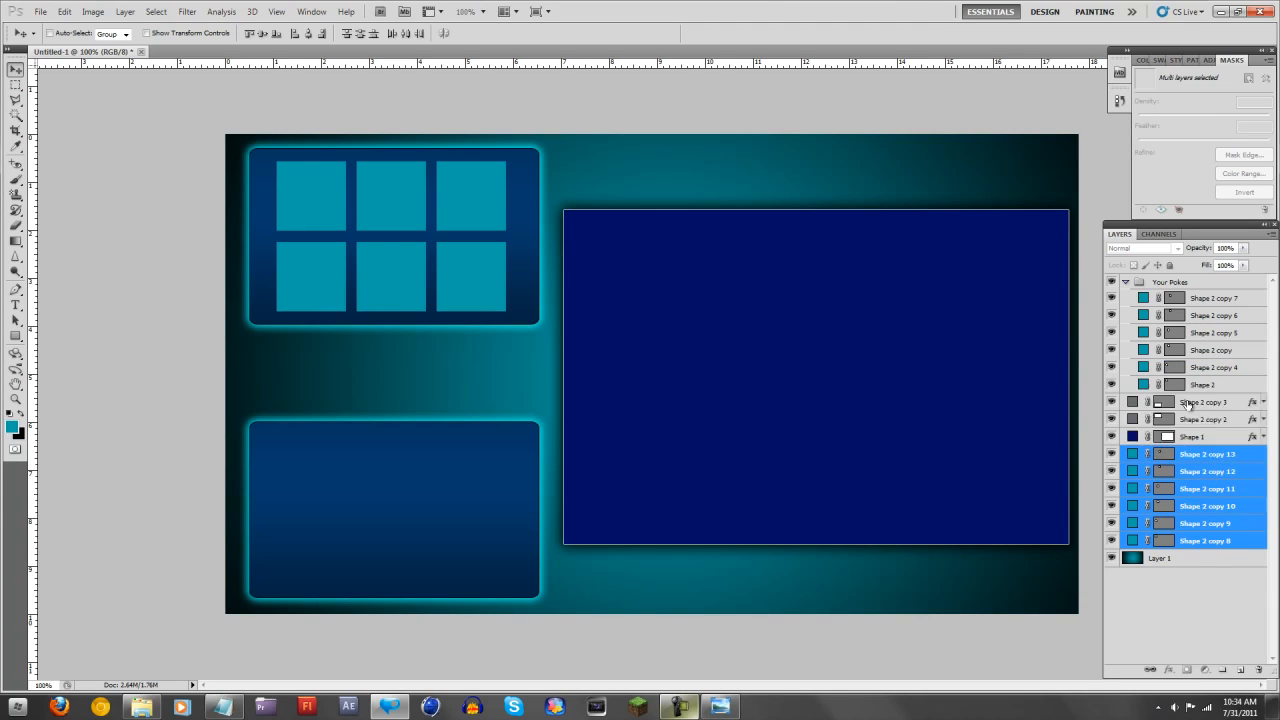
Move the six copied squares down into the lower side box and nudge them until the grid sits centred in it.
{"action": "left_click_drag", "start_coordinate": [436, 275], "coordinate": [436, 475]}
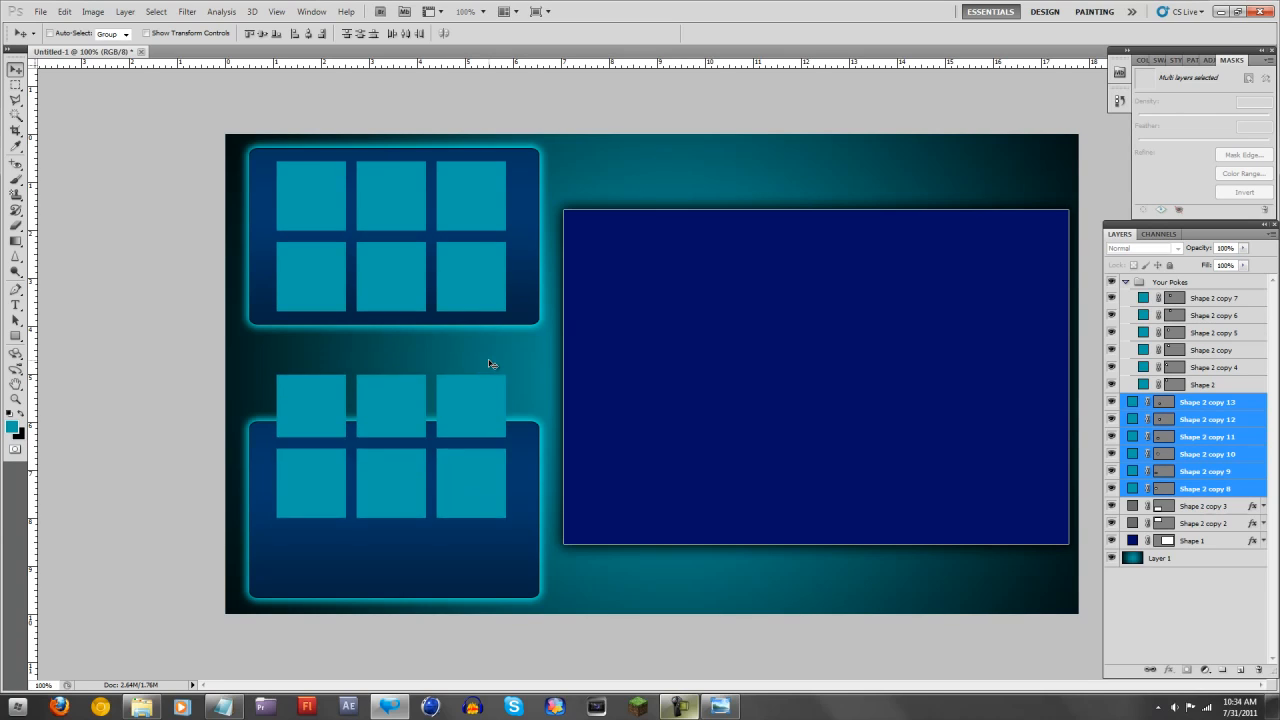
{"action": "key", "text": "Up"}
{"action": "key", "text": "Up"}
{"action": "key", "text": "Up"}
{"action": "key", "text": "Up"}
{"action": "key", "text": "Up"}
{"action": "key", "text": "Up"}
{"action": "key", "text": "Up"}
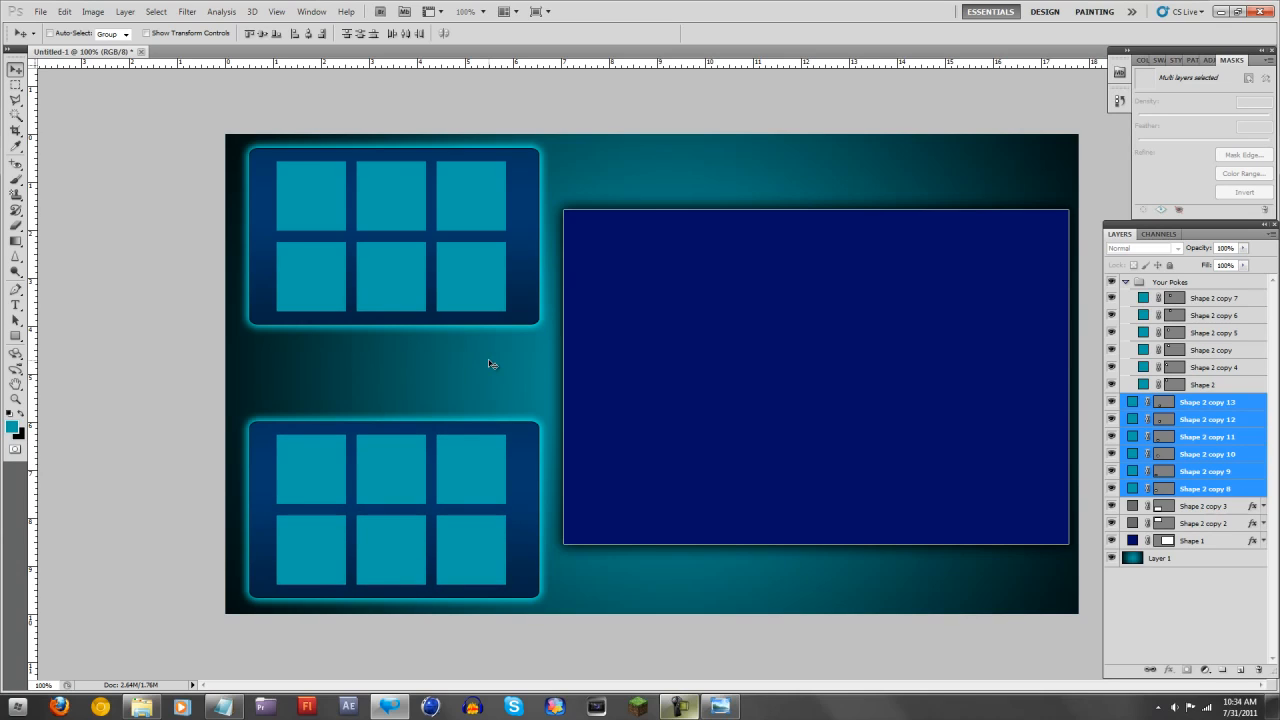
{"action": "key", "text": "Right"}
{"action": "key", "text": "Right"}
{"action": "key", "text": "Up"}
{"action": "key", "text": "Up"}
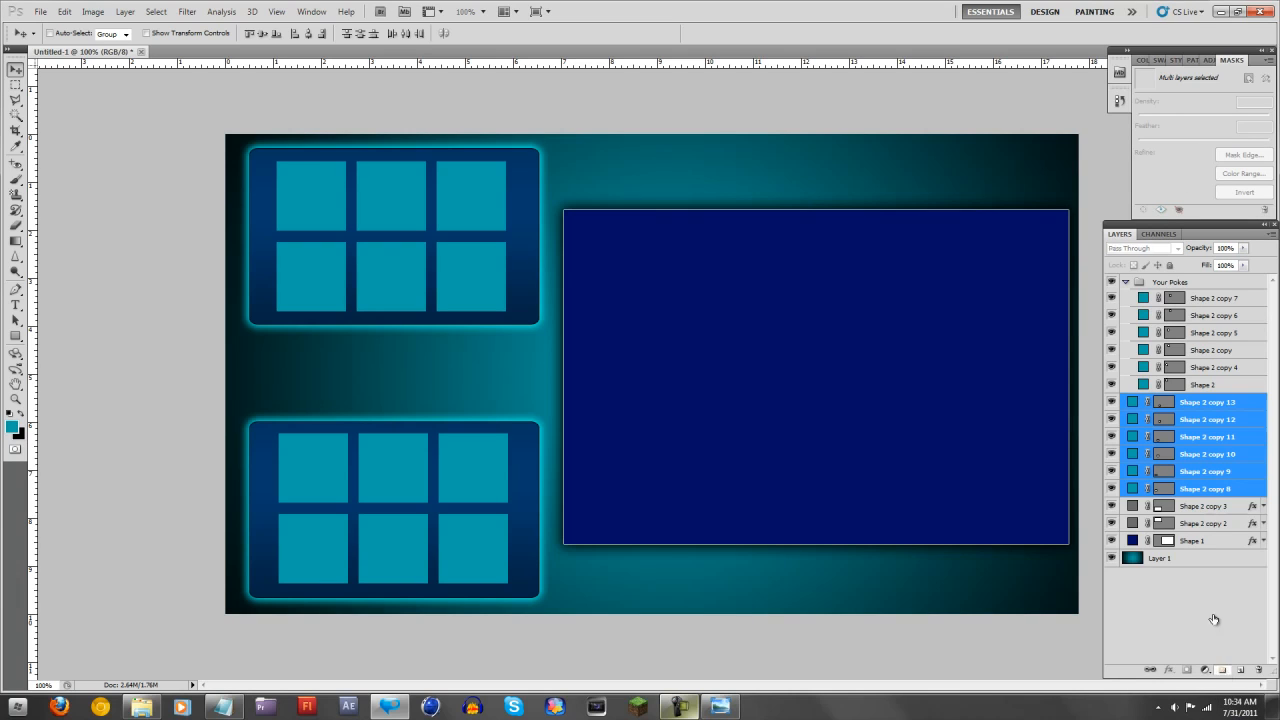
Create a new layer group, move the six copied square layers into it, name it Opponent and collapse it.
{"action": "left_click", "coordinate": [1222, 669]}
{"action": "left_click", "coordinate": [1193, 418]}
{"action": "left_click", "coordinate": [1222, 504], "text": "shift"}
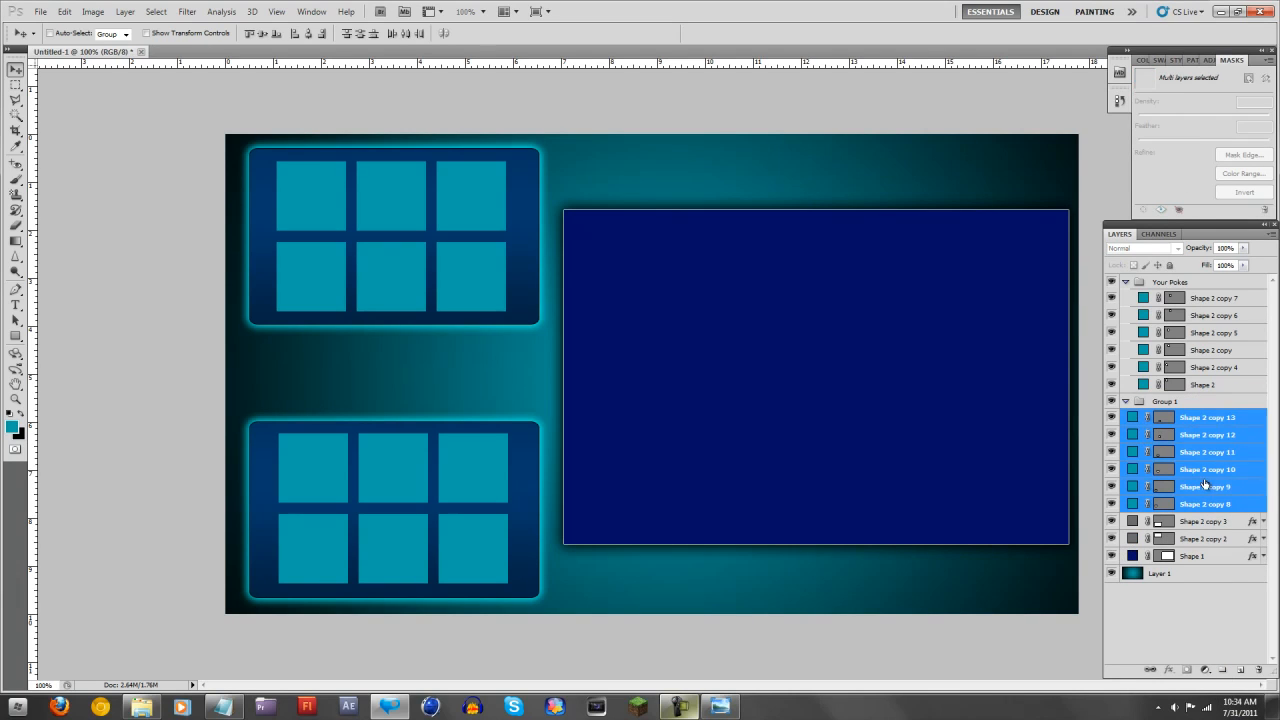
{"action": "double_click", "coordinate": [1166, 402]}
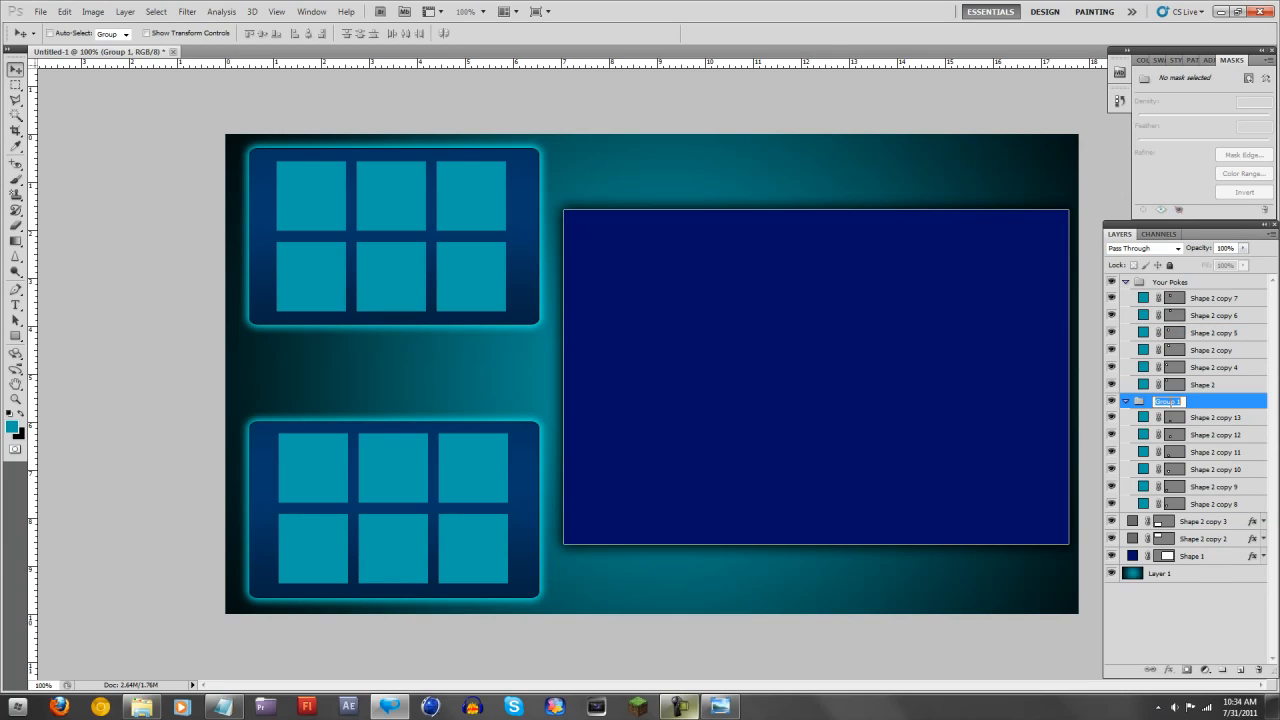
{"action": "type", "text": "Opponent"}
{"action": "key", "text": "Return"}
{"action": "left_click", "coordinate": [1126, 401]}
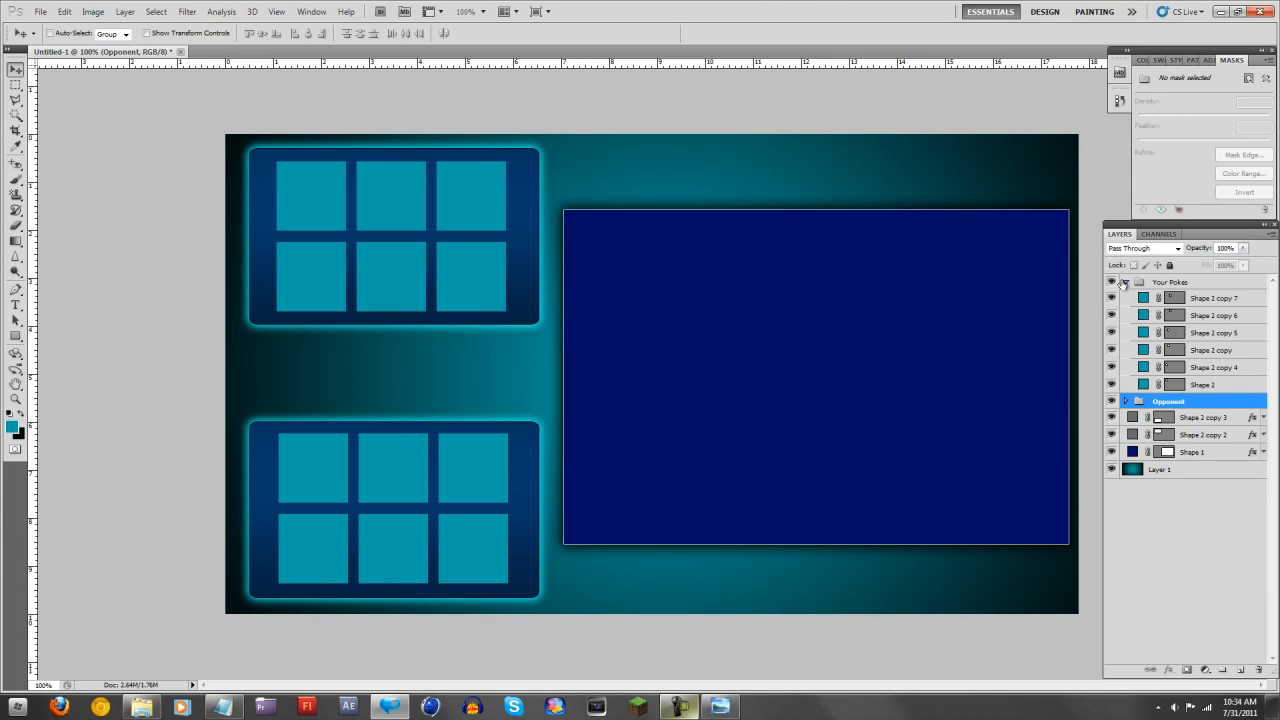
Add a linear Gradient Overlay at 90° to Shape 2 copy 7 in Your Pokes, using the grey-blue two-tone gradient preset.
{"action": "left_click", "coordinate": [1125, 282]}
{"action": "left_click", "coordinate": [1125, 282]}
{"action": "right_click", "coordinate": [1136, 299]}
{"action": "left_click", "coordinate": [1199, 322]}
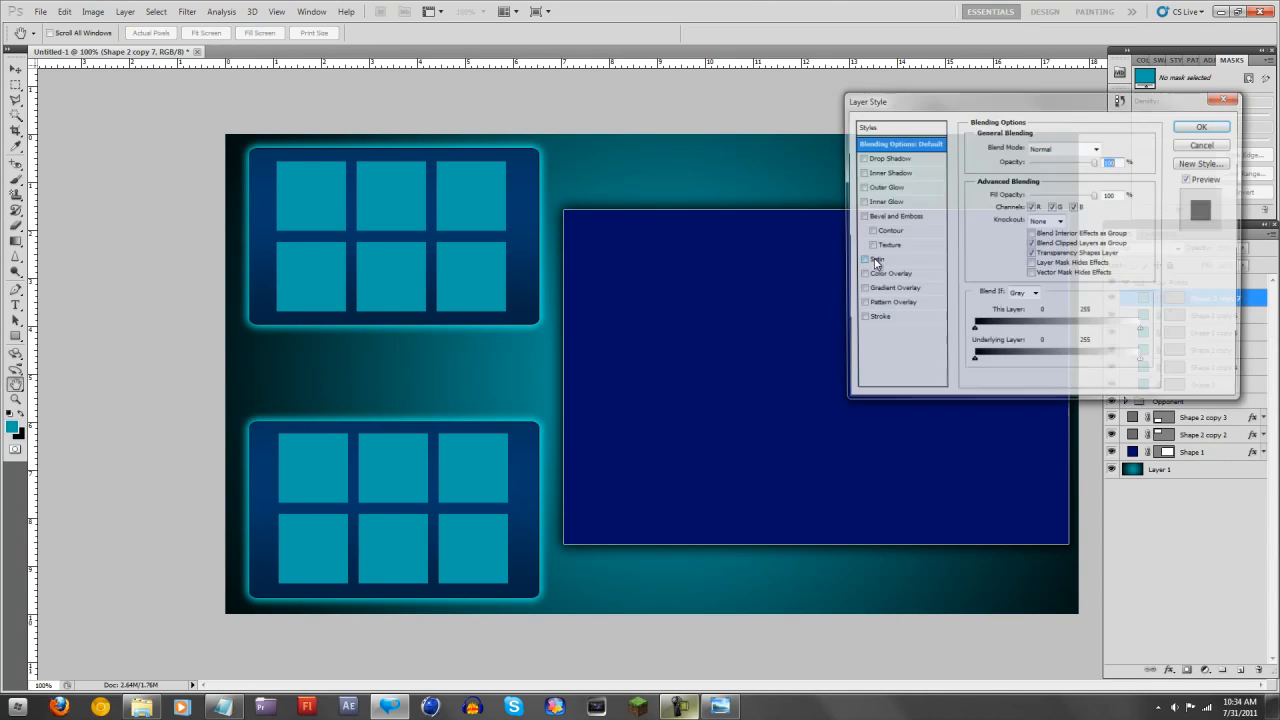
{"action": "left_click", "coordinate": [880, 290]}
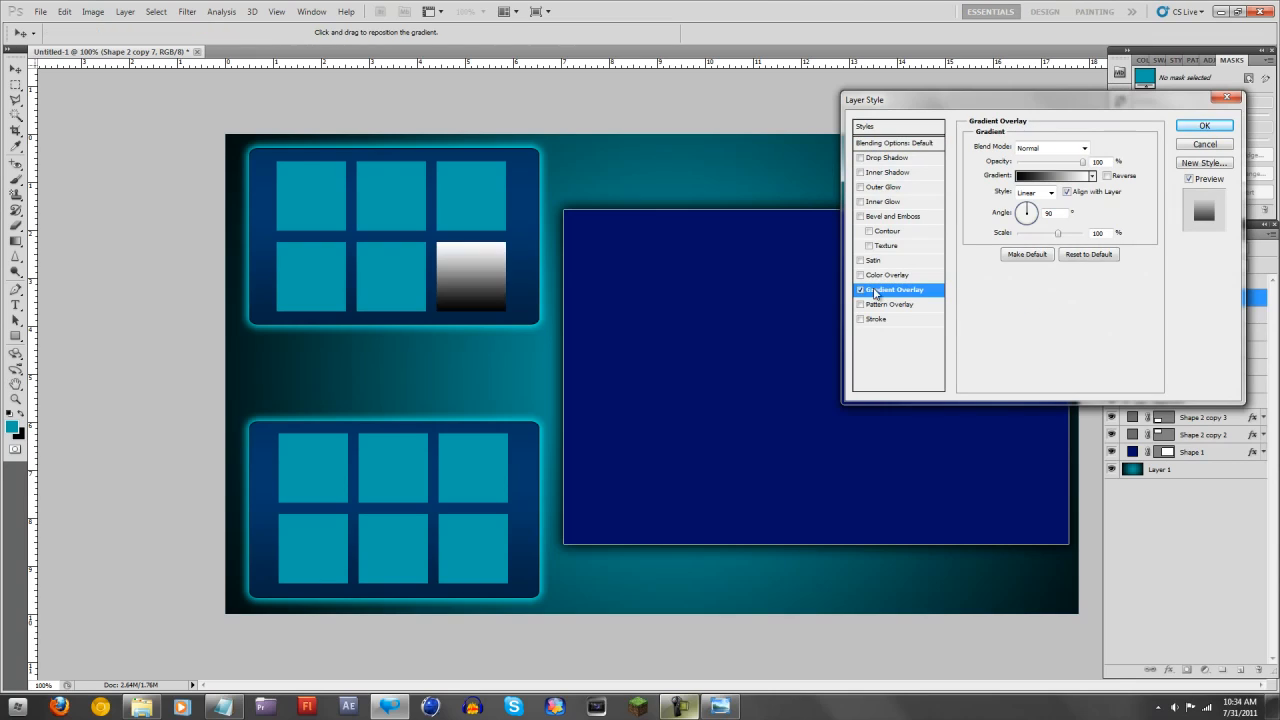
{"action": "left_click", "coordinate": [1090, 178]}
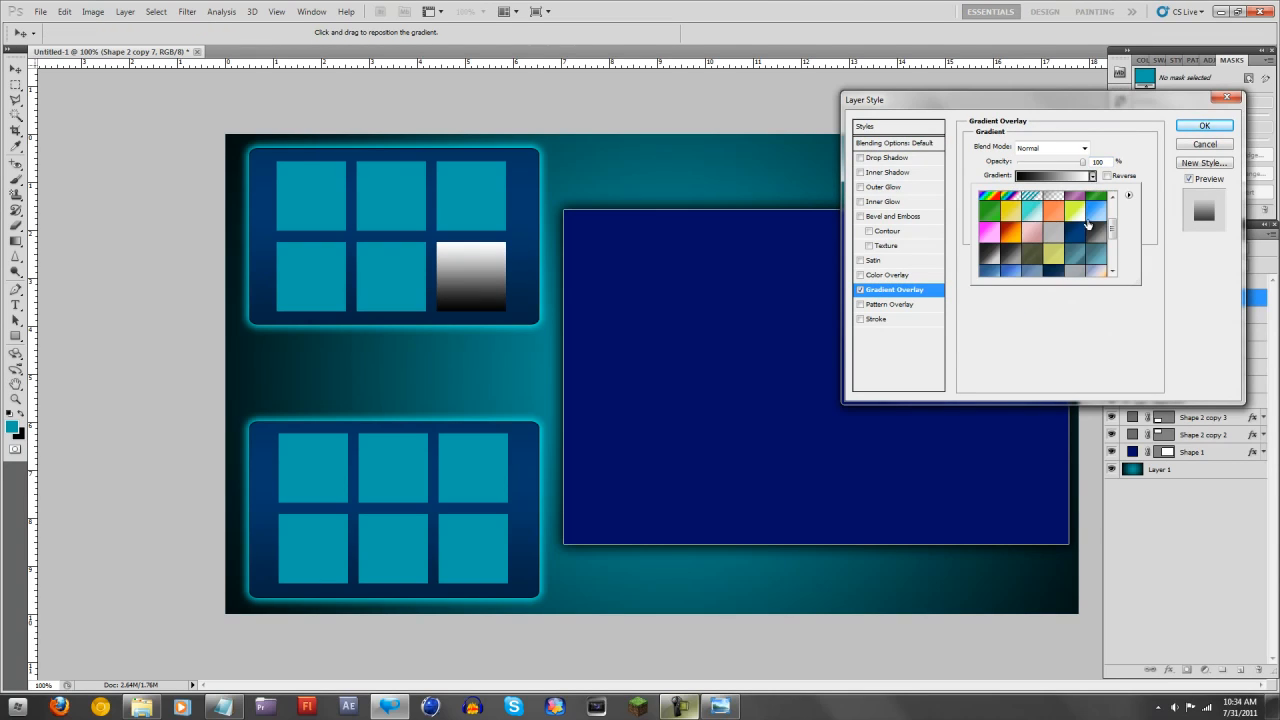
{"action": "left_click", "coordinate": [1104, 249]}
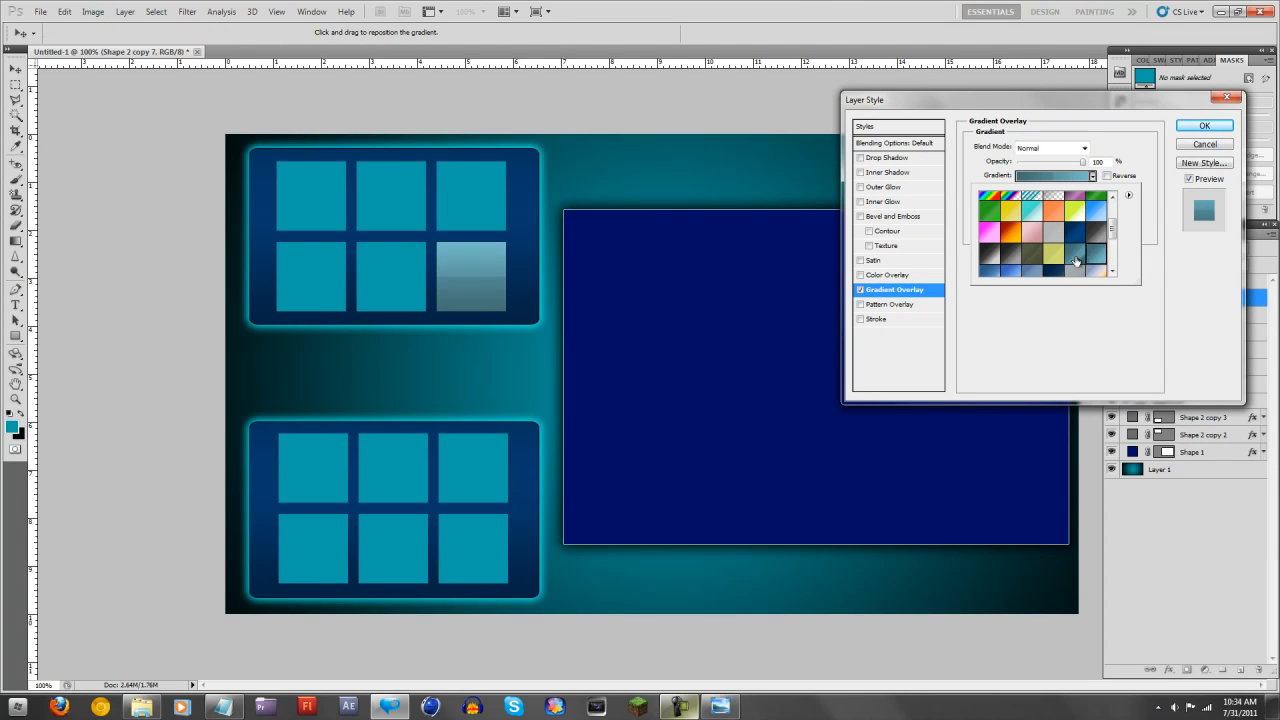
{"action": "left_click", "coordinate": [1081, 256]}
{"action": "left_click", "coordinate": [1093, 256]}
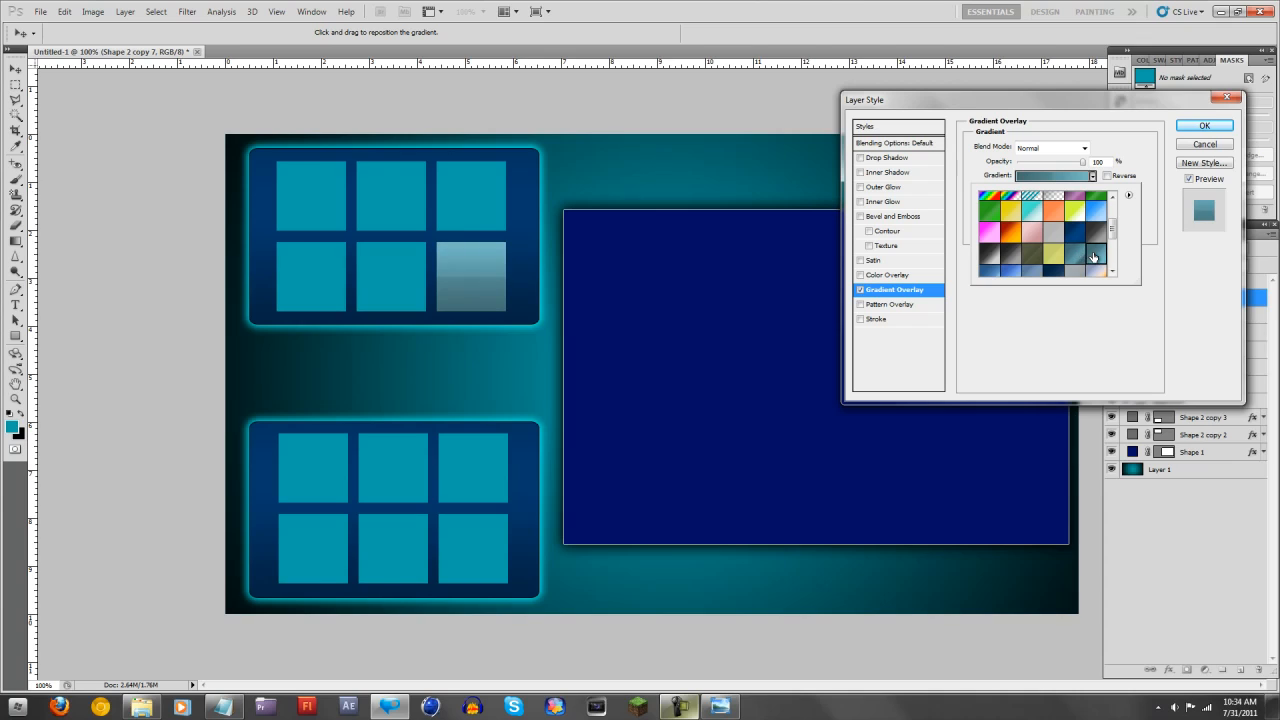
{"action": "left_click", "coordinate": [1074, 380]}
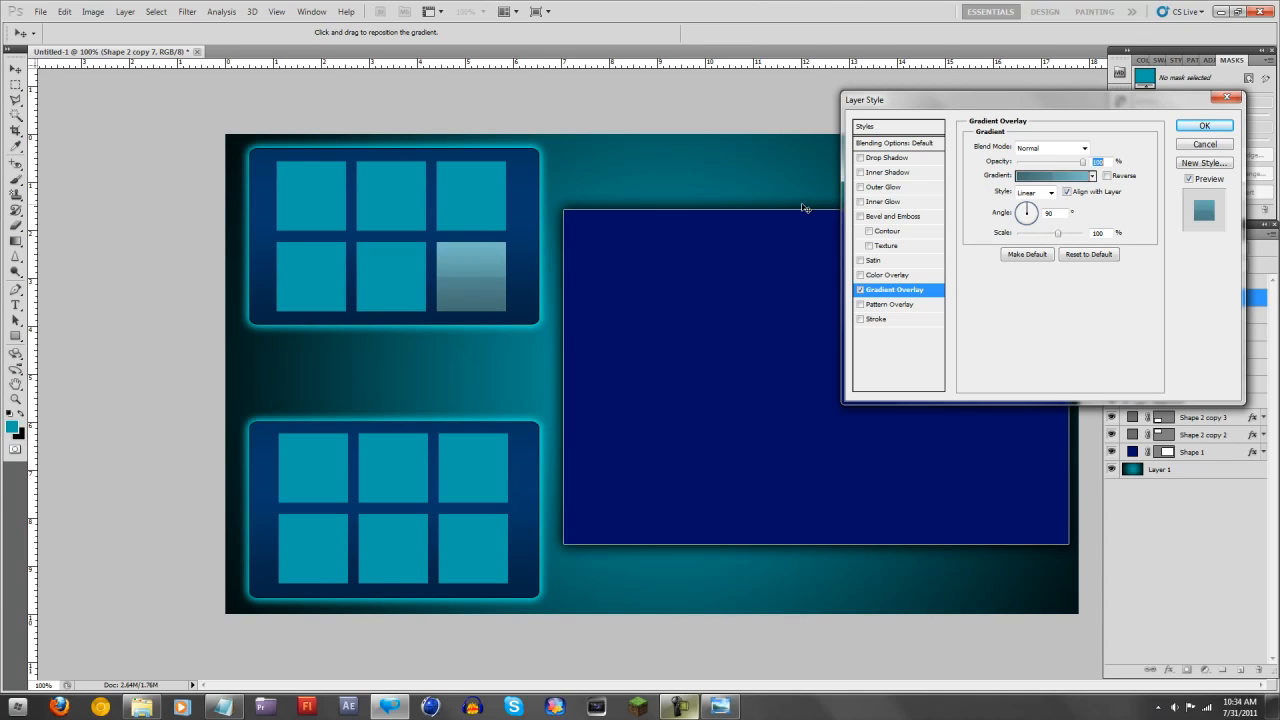
Add a black outside Stroke of 1 px to the same square.
{"action": "left_click", "coordinate": [868, 319]}
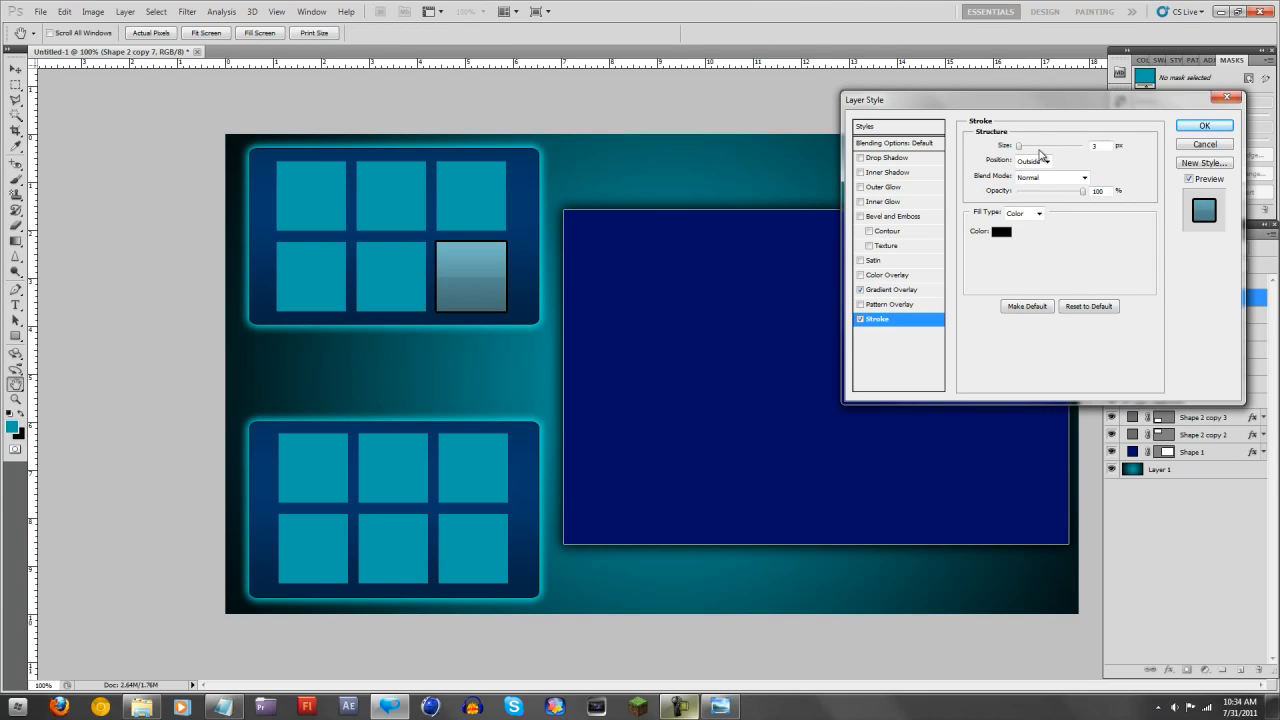
{"action": "left_click_drag", "start_coordinate": [1100, 145], "coordinate": [996, 146]}
{"action": "type", "text": "1"}
Add a light grey Drop Shadow in Normal mode with 100% opacity, distance 0 px, spread 22% and size 9 px.
{"action": "left_click", "coordinate": [872, 158]}
{"action": "left_click", "coordinate": [1050, 148]}
{"action": "left_click", "coordinate": [1040, 147]}
{"action": "left_click_drag", "start_coordinate": [1066, 162], "coordinate": [1158, 167]}
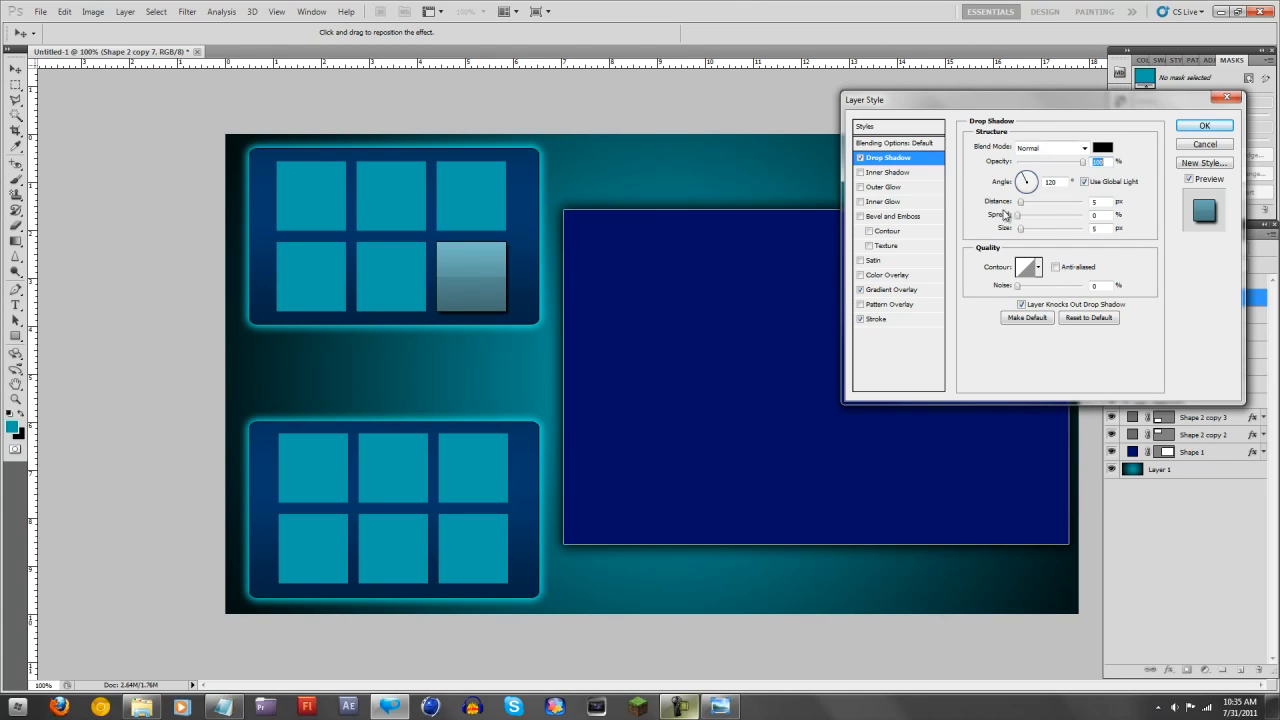
{"action": "left_click_drag", "start_coordinate": [1022, 203], "coordinate": [1024, 232]}
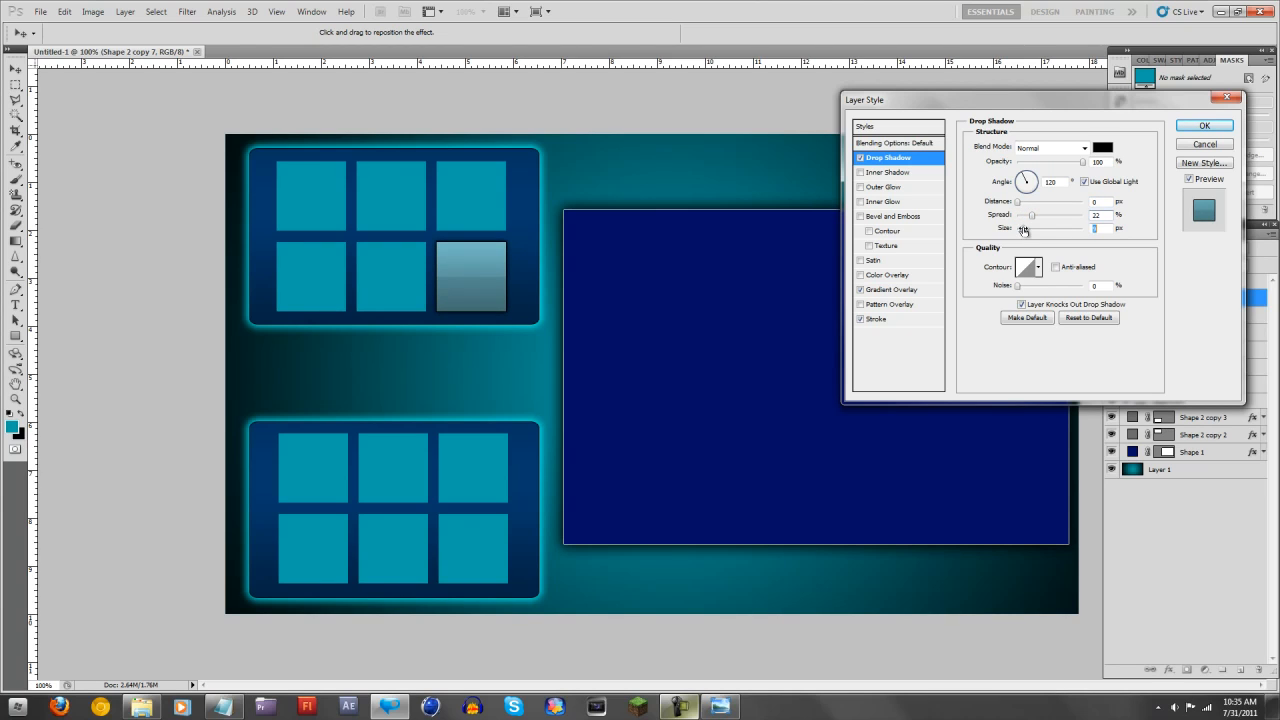
{"action": "left_click", "coordinate": [1102, 147]}
{"action": "mouse_move", "coordinate": [921, 413]}
{"action": "left_mouse_down"}
{"action": "mouse_move", "coordinate": [831, 404]}
{"action": "mouse_move", "coordinate": [814, 429]}
{"action": "mouse_move", "coordinate": [831, 446]}
{"action": "left_mouse_up"}
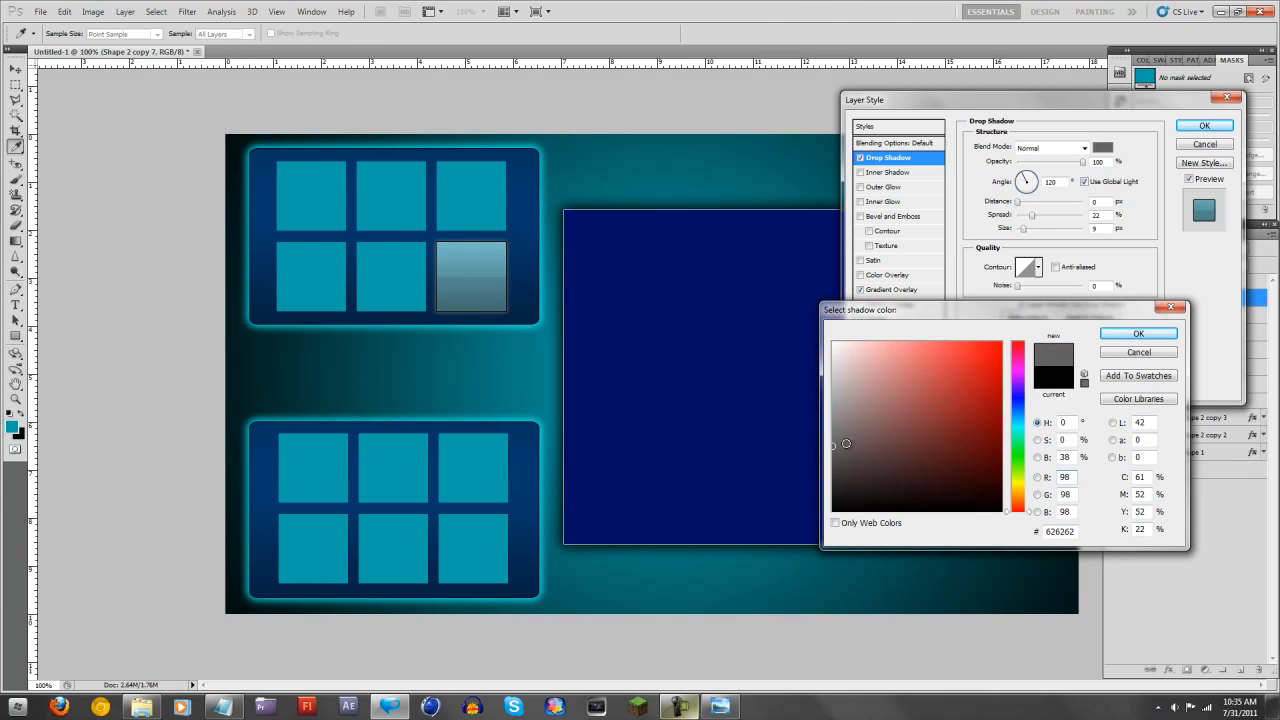
{"action": "left_click", "coordinate": [1150, 334]}
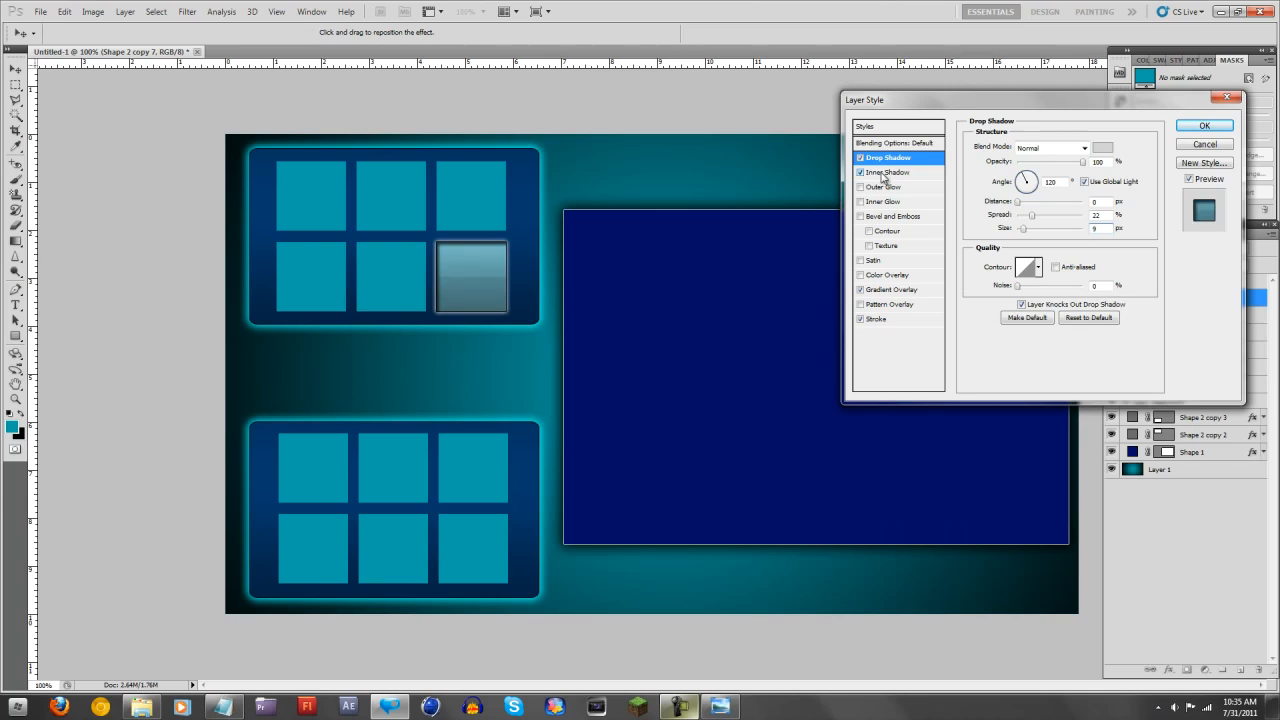
Add a white Inner Shadow in Normal mode with 100% opacity, distance 0 px, choke 100% and size 2 px, and apply the layer style.
{"action": "left_click", "coordinate": [880, 173]}
{"action": "left_click_drag", "start_coordinate": [1068, 162], "coordinate": [1084, 162]}
{"action": "left_click", "coordinate": [1070, 148]}
{"action": "left_click", "coordinate": [1040, 151]}
{"action": "left_click_drag", "start_coordinate": [1016, 215], "coordinate": [1059, 229]}
{"action": "type", "text": "2"}
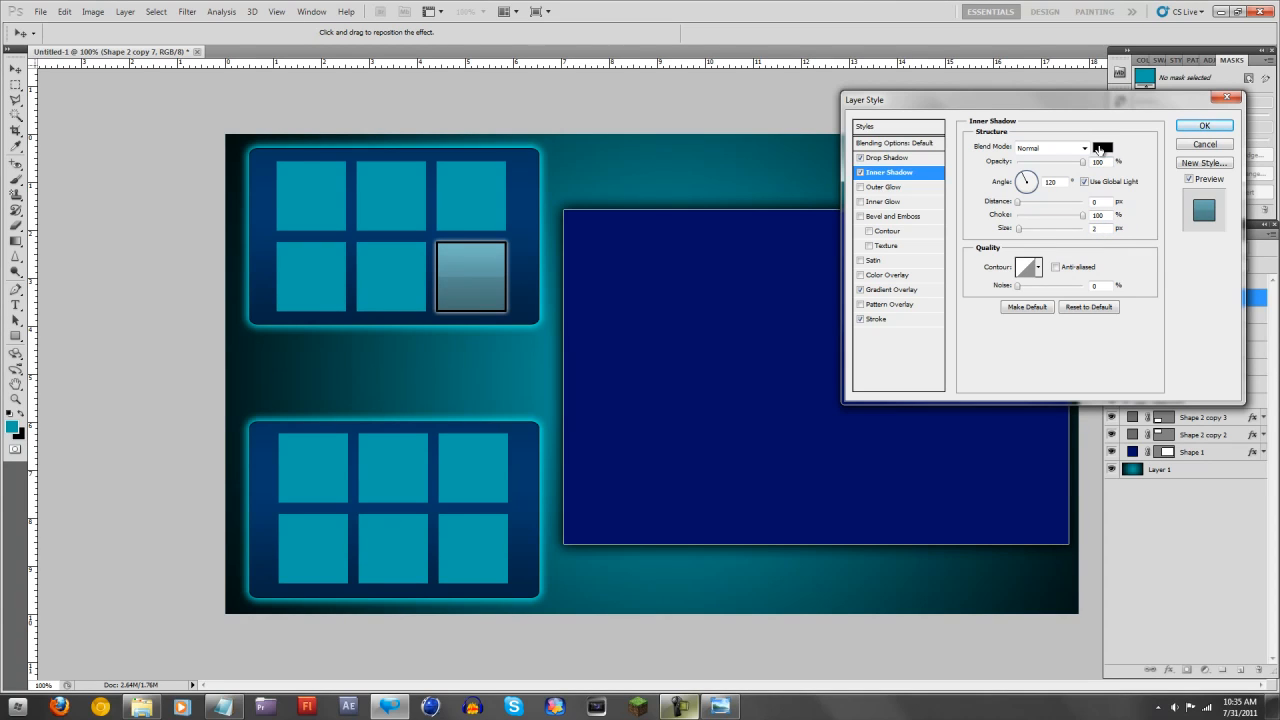
{"action": "left_click", "coordinate": [1101, 150]}
{"action": "left_click_drag", "start_coordinate": [987, 461], "coordinate": [789, 320]}
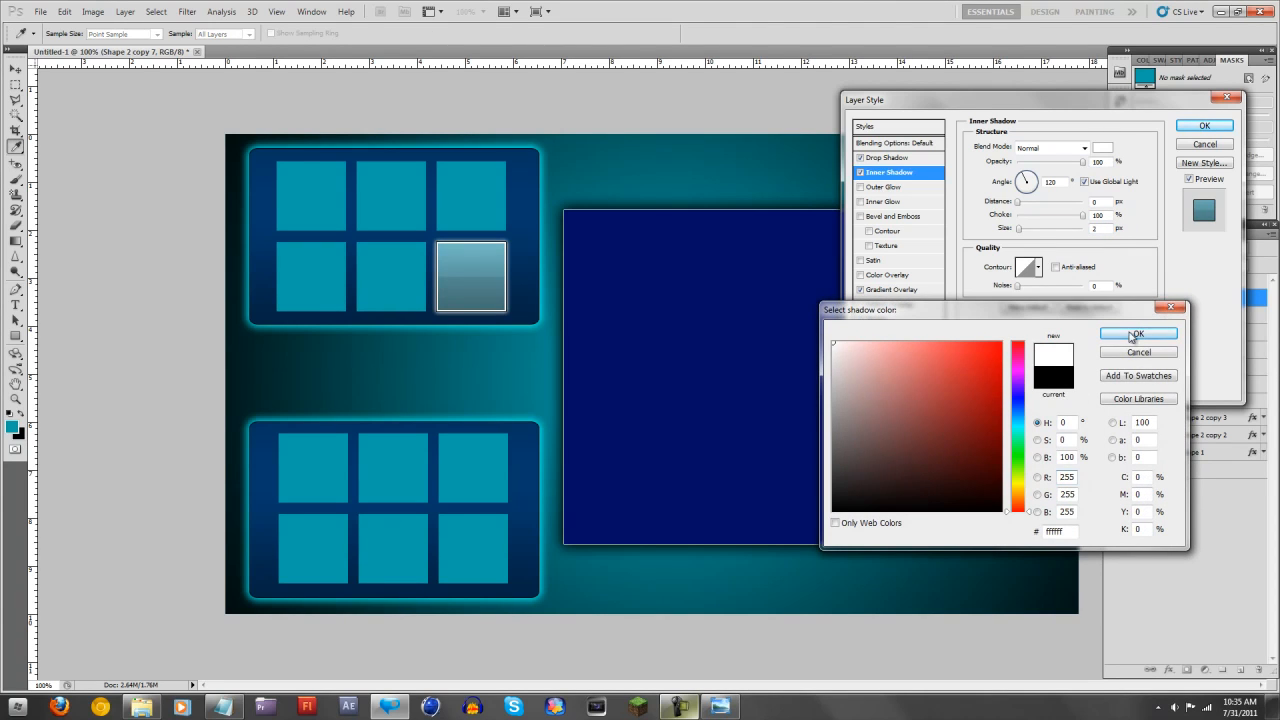
{"action": "left_click", "coordinate": [1136, 334]}
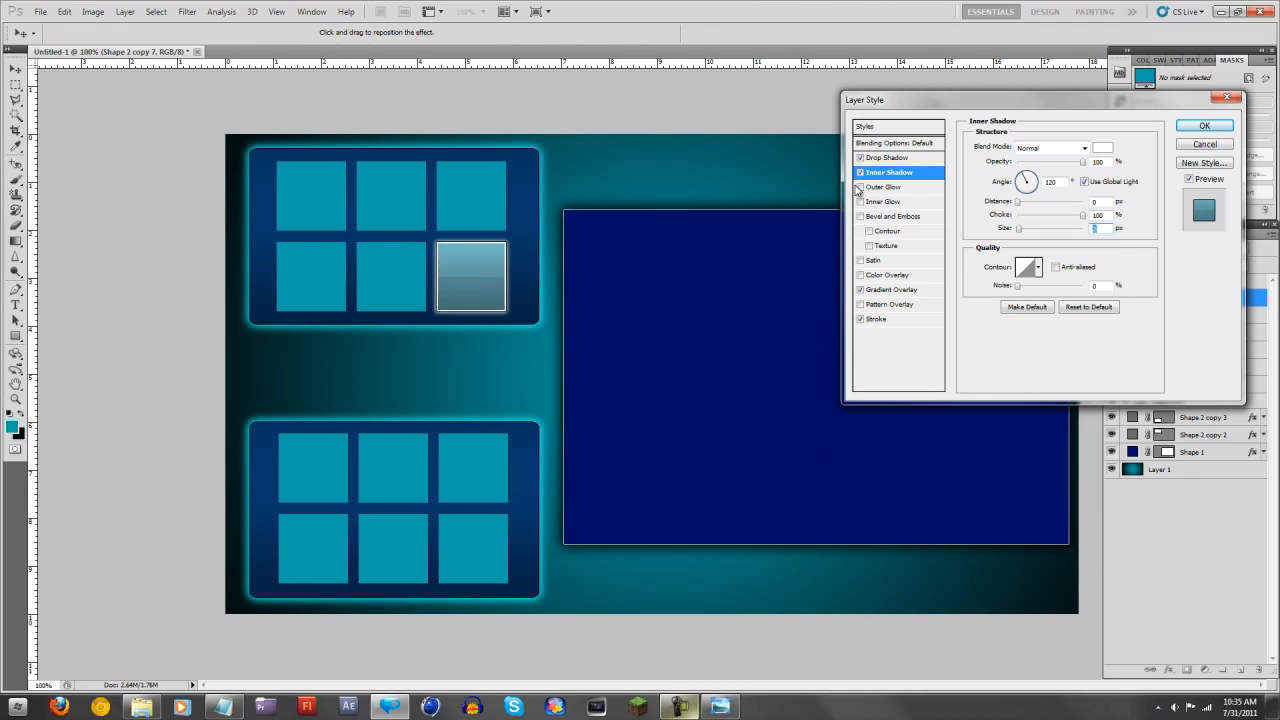
{"action": "left_click", "coordinate": [1204, 125]}
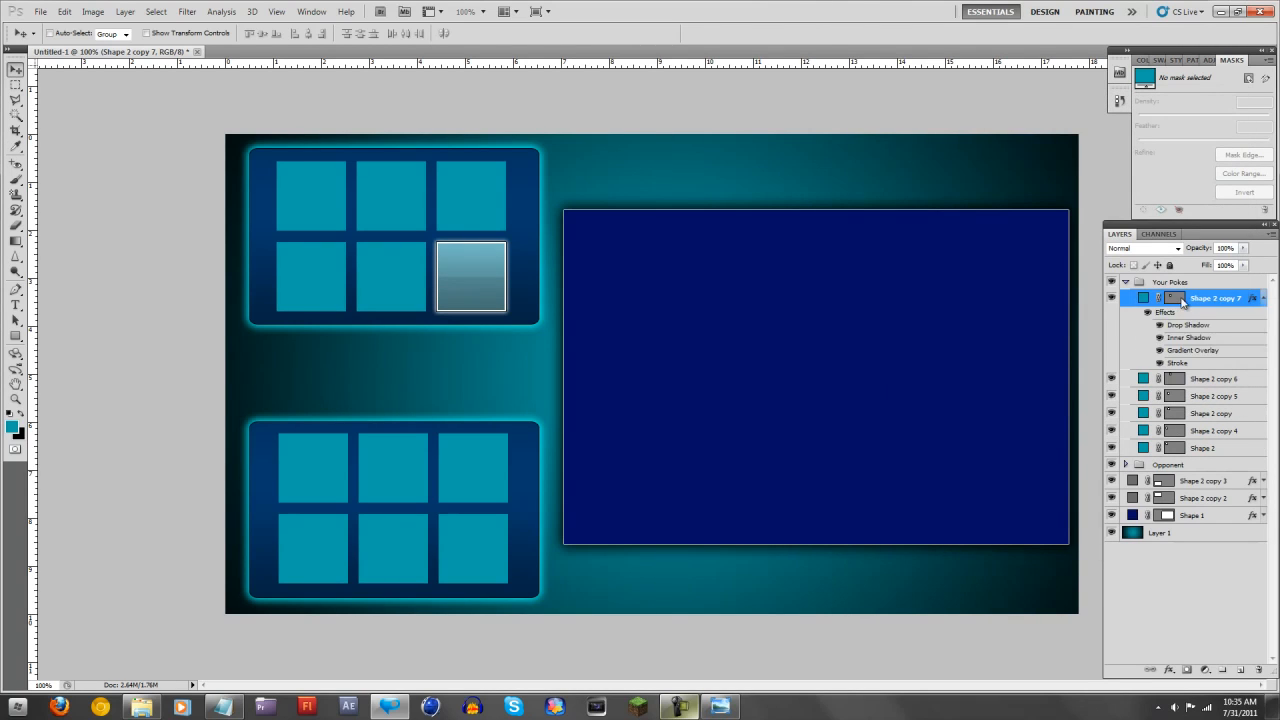
Copy the layer style of Shape 2 copy 7 and paste it onto the other five square layers in Your Pokes.
{"action": "right_click", "coordinate": [1186, 300]}
{"action": "right_click", "coordinate": [1206, 300]}
{"action": "right_click", "coordinate": [1206, 296]}
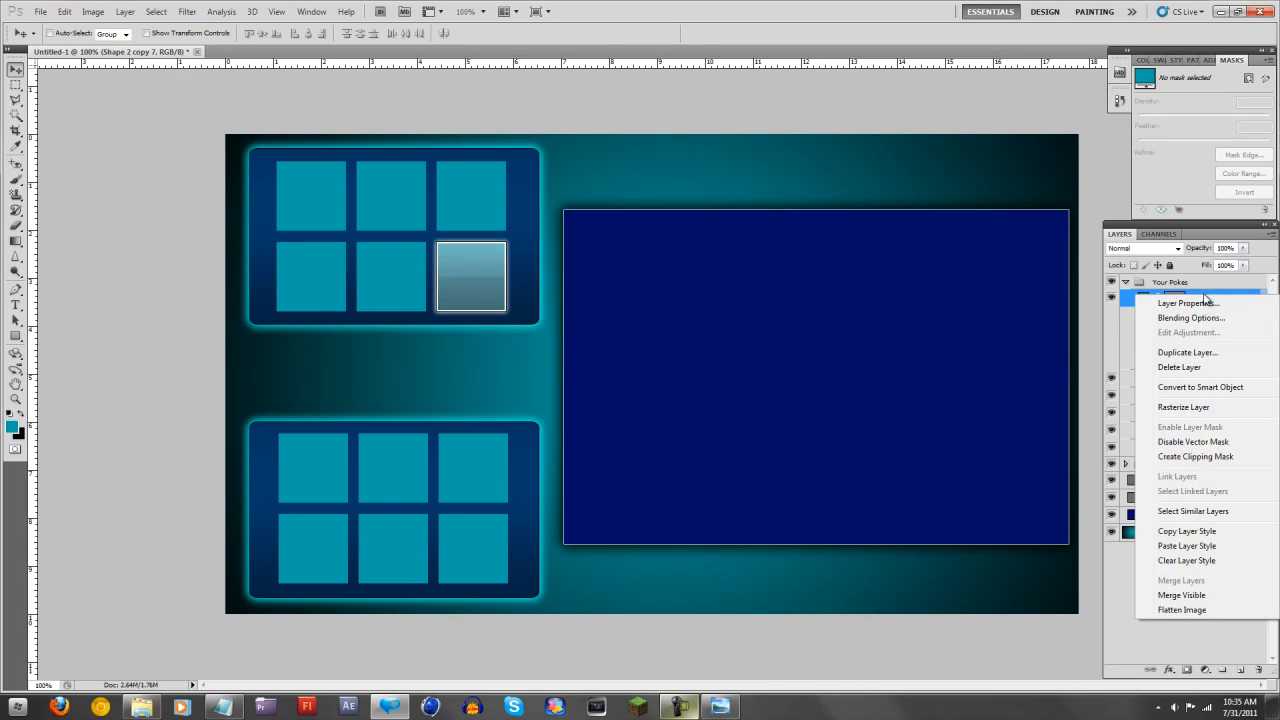
{"action": "left_click", "coordinate": [1192, 532]}
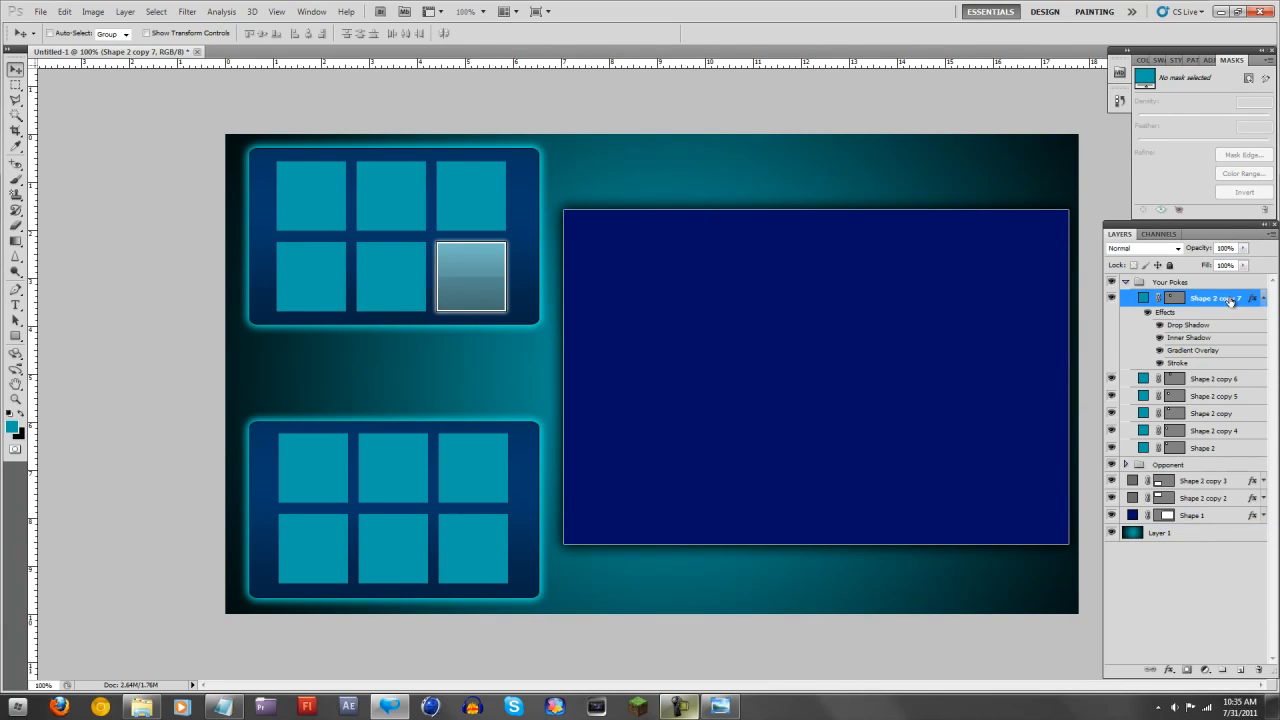
{"action": "left_click", "coordinate": [1264, 298]}
{"action": "left_click", "coordinate": [1210, 318]}
{"action": "left_click", "coordinate": [1220, 385], "text": "shift"}
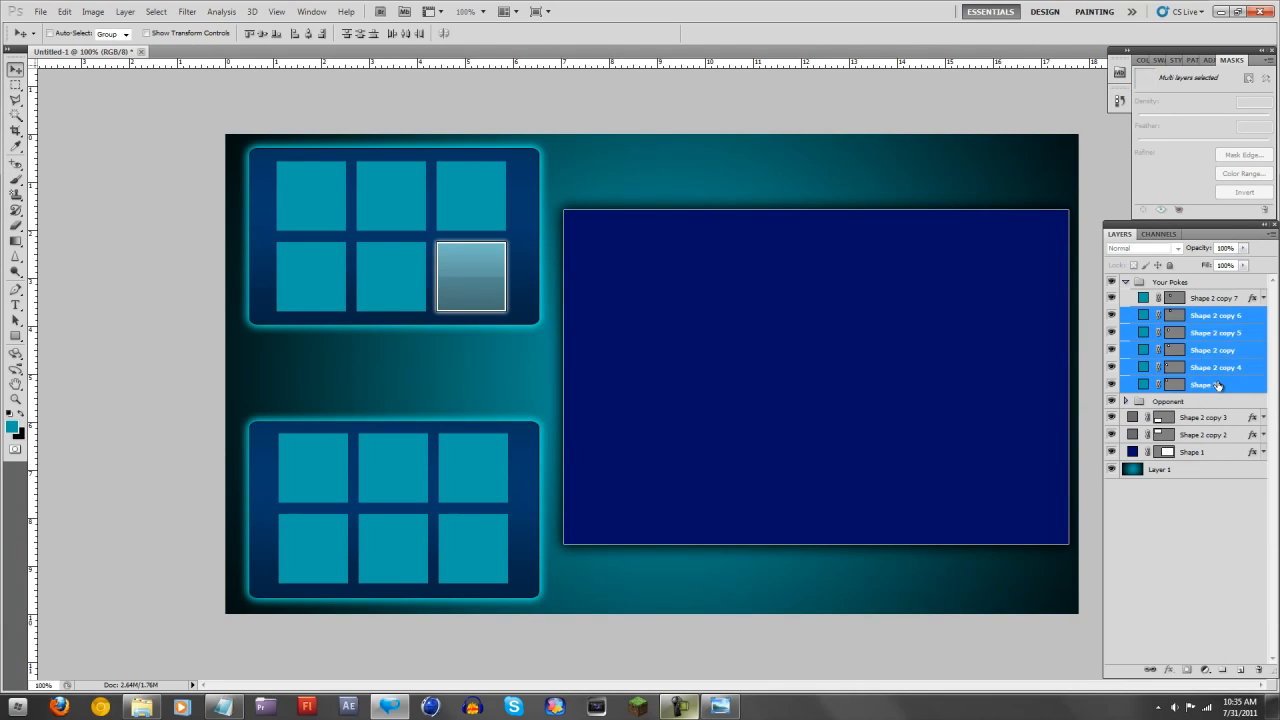
{"action": "right_click", "coordinate": [1220, 385]}
{"action": "left_click", "coordinate": [1187, 306]}
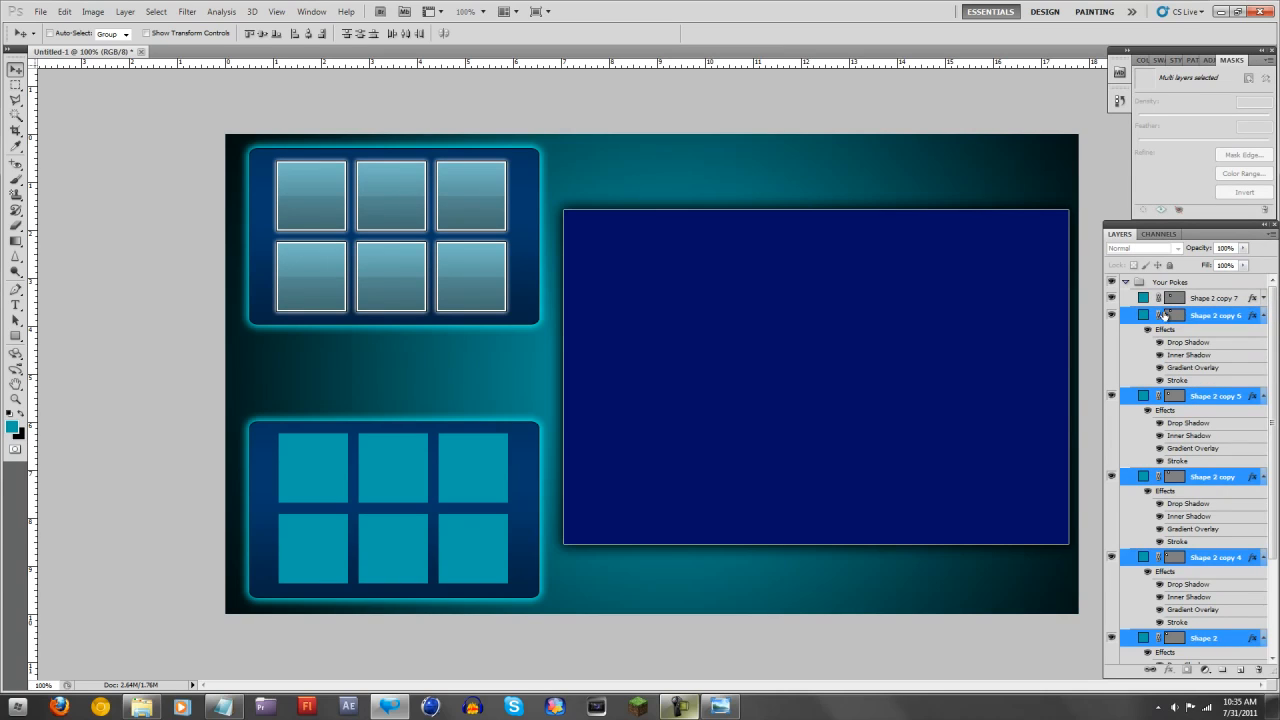
Collapse the effects lists of the five newly styled square layers and the Your Pokes group.
{"action": "left_click", "coordinate": [1264, 316]}
{"action": "left_click", "coordinate": [1265, 333]}
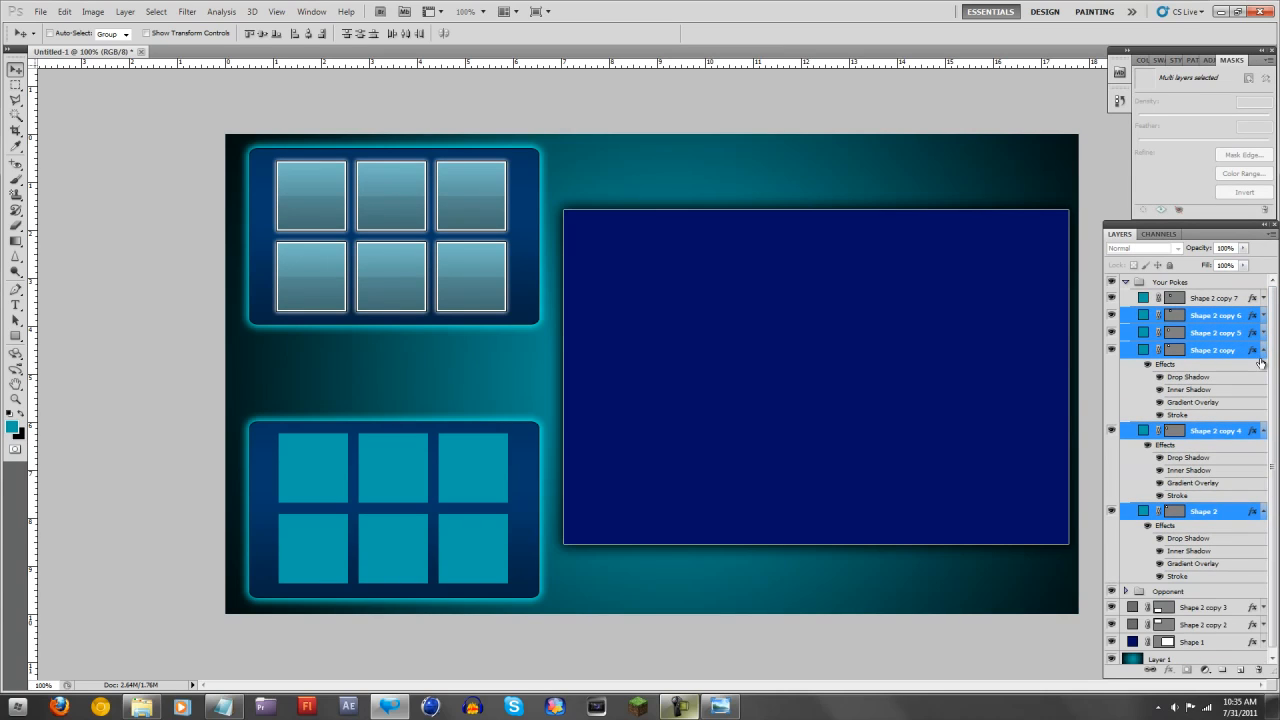
{"action": "left_click", "coordinate": [1265, 431]}
{"action": "left_click", "coordinate": [1265, 449]}
{"action": "left_click", "coordinate": [1264, 350]}
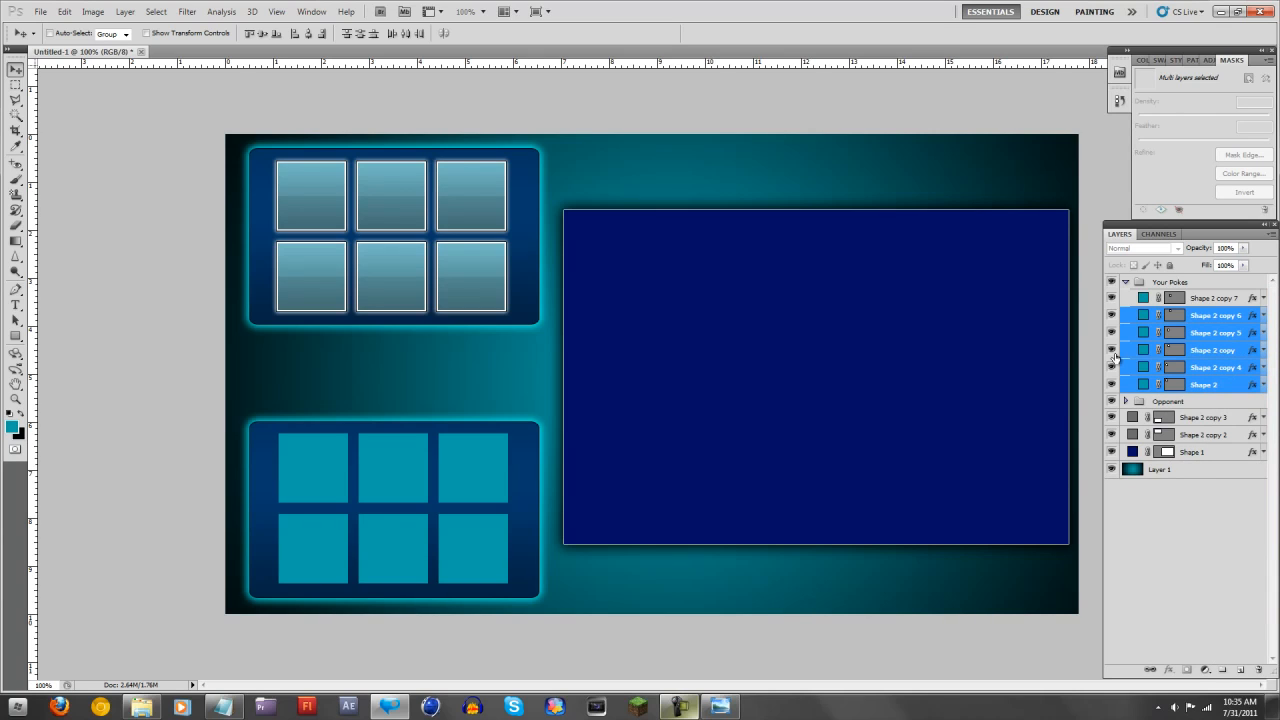
{"action": "left_click", "coordinate": [1125, 283]}
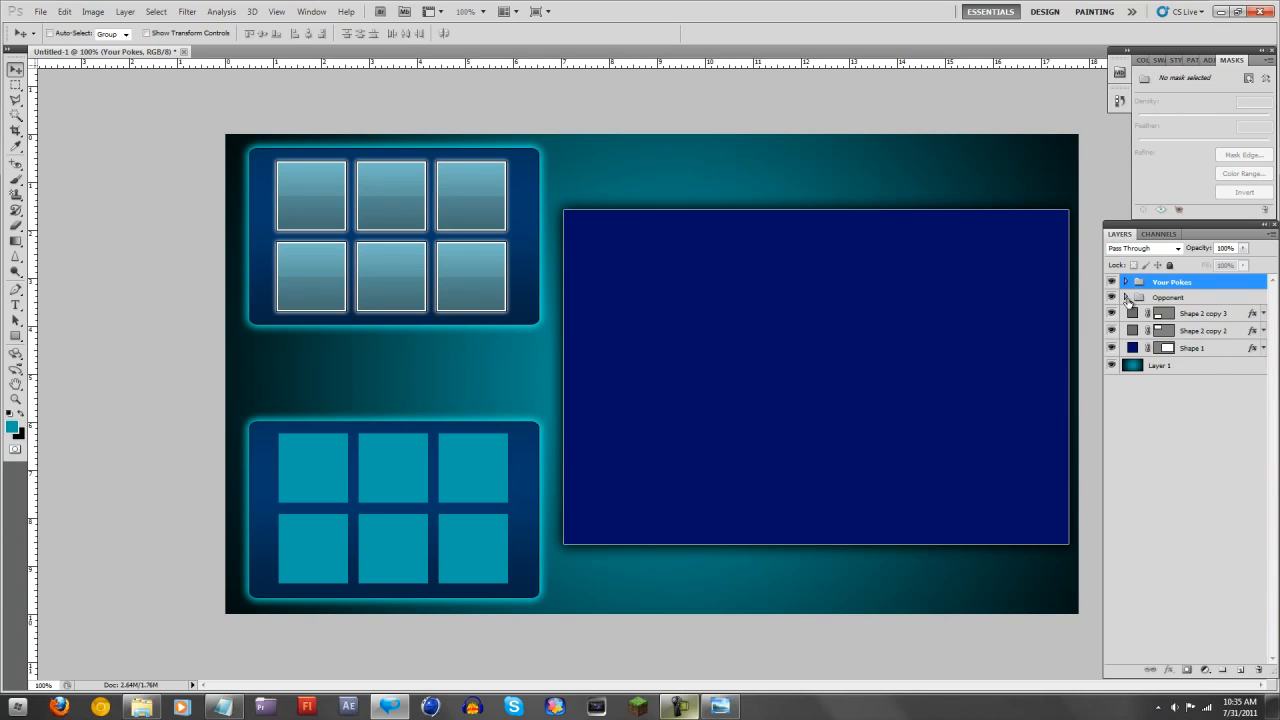
Paste the copied square layer style onto all six square layers in the Opponent group.
{"action": "left_click", "coordinate": [1126, 298]}
{"action": "left_click", "coordinate": [1195, 314]}
{"action": "left_click", "coordinate": [1218, 401], "text": "shift"}
{"action": "right_click", "coordinate": [1218, 401]}
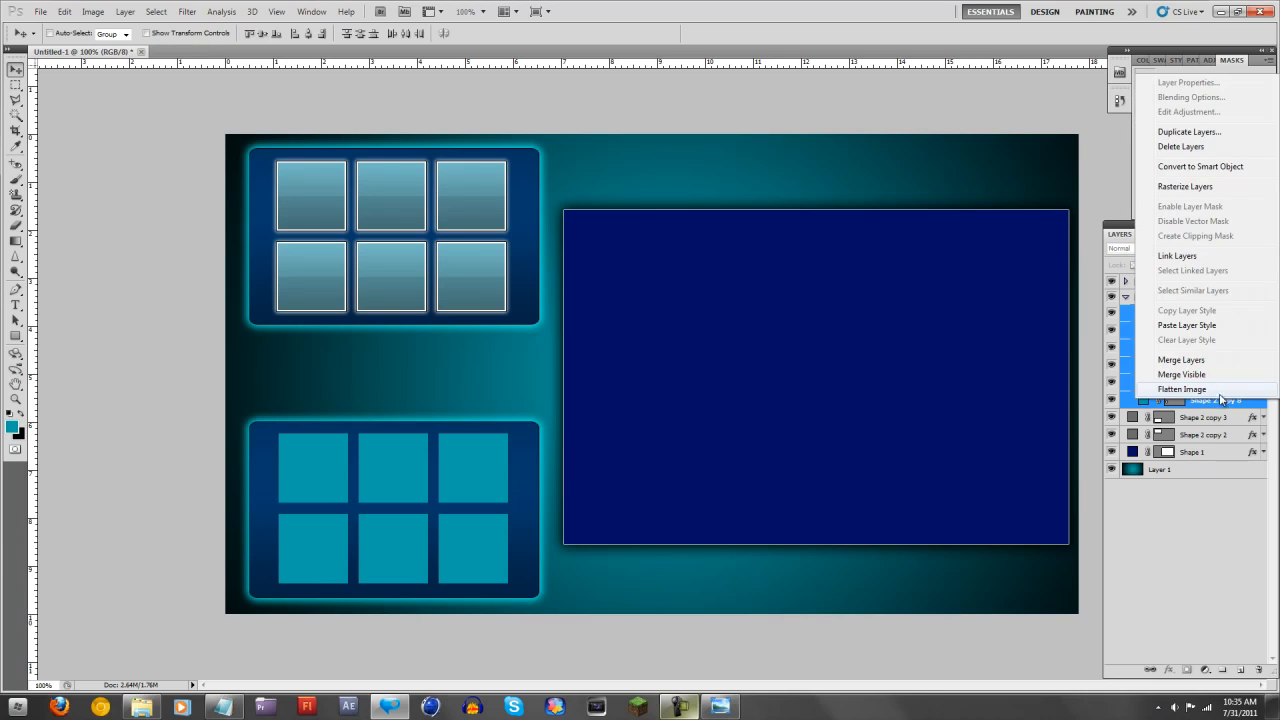
{"action": "left_click", "coordinate": [1205, 328]}
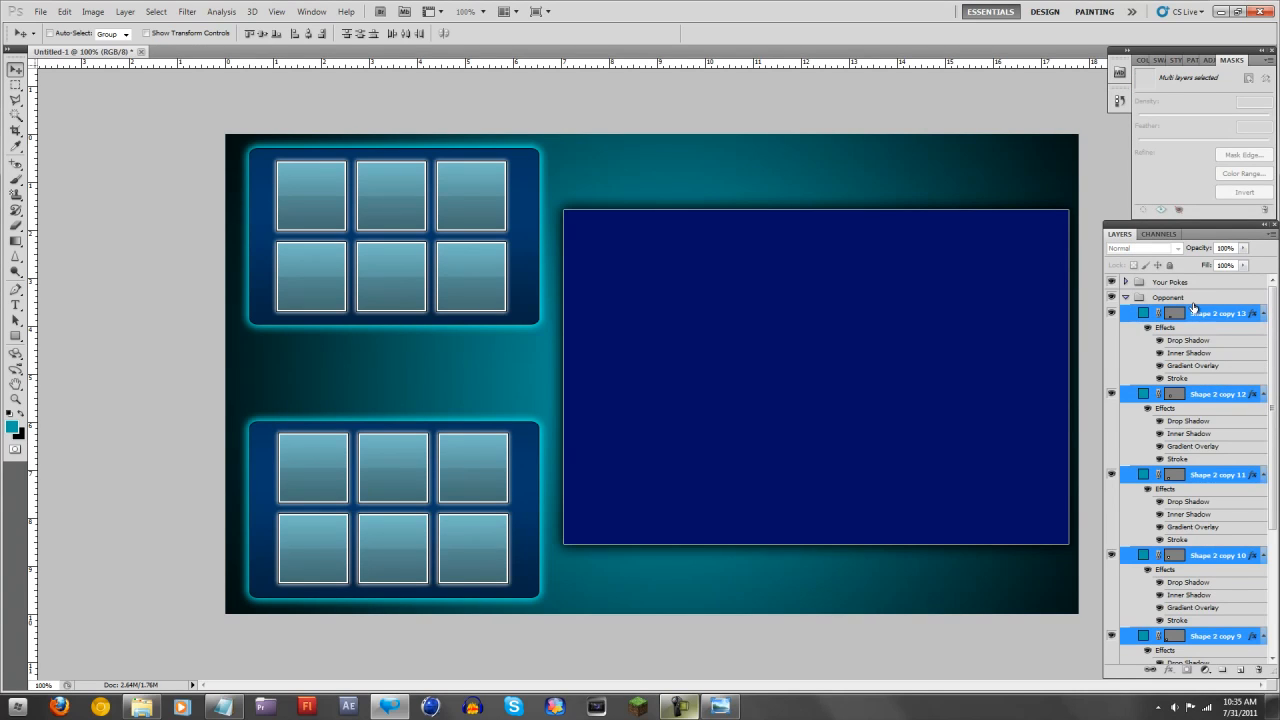
Collapse the effects lists of the six Opponent square layers and the Opponent group.
{"action": "left_click", "coordinate": [1263, 314]}
{"action": "left_click", "coordinate": [1263, 331]}
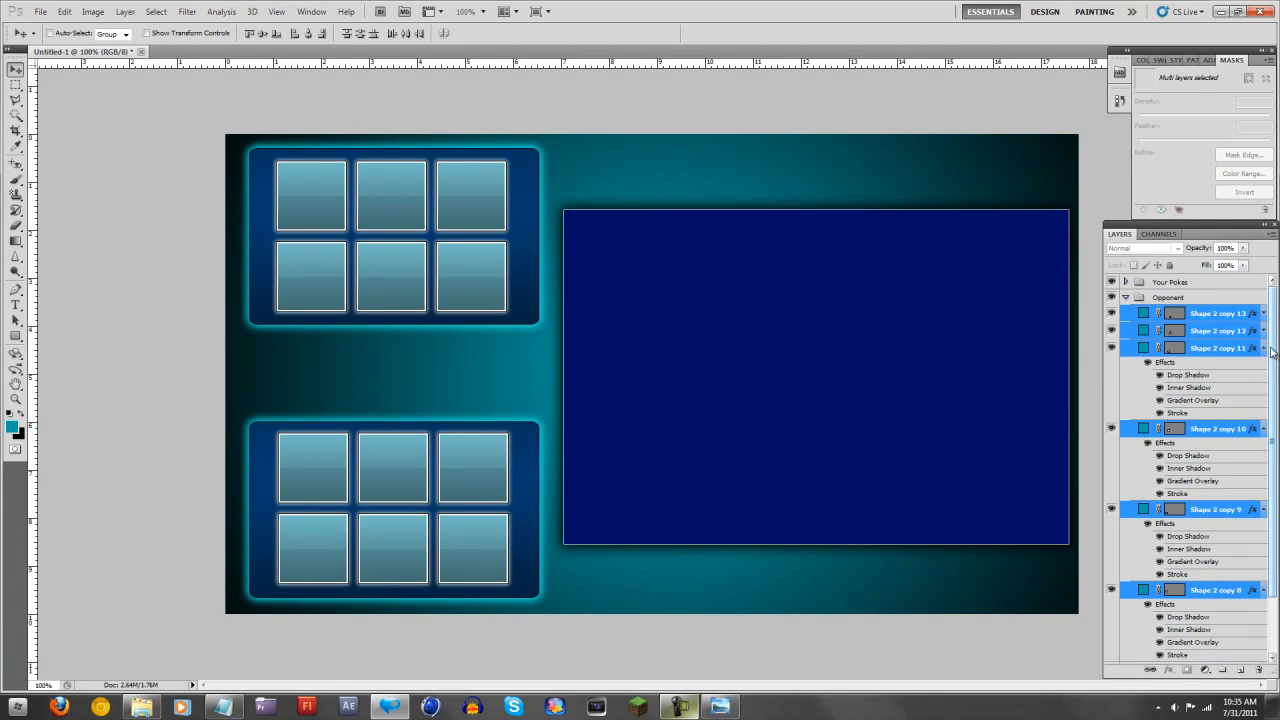
{"action": "left_click", "coordinate": [1263, 348]}
{"action": "left_click", "coordinate": [1263, 365]}
{"action": "left_click", "coordinate": [1263, 383]}
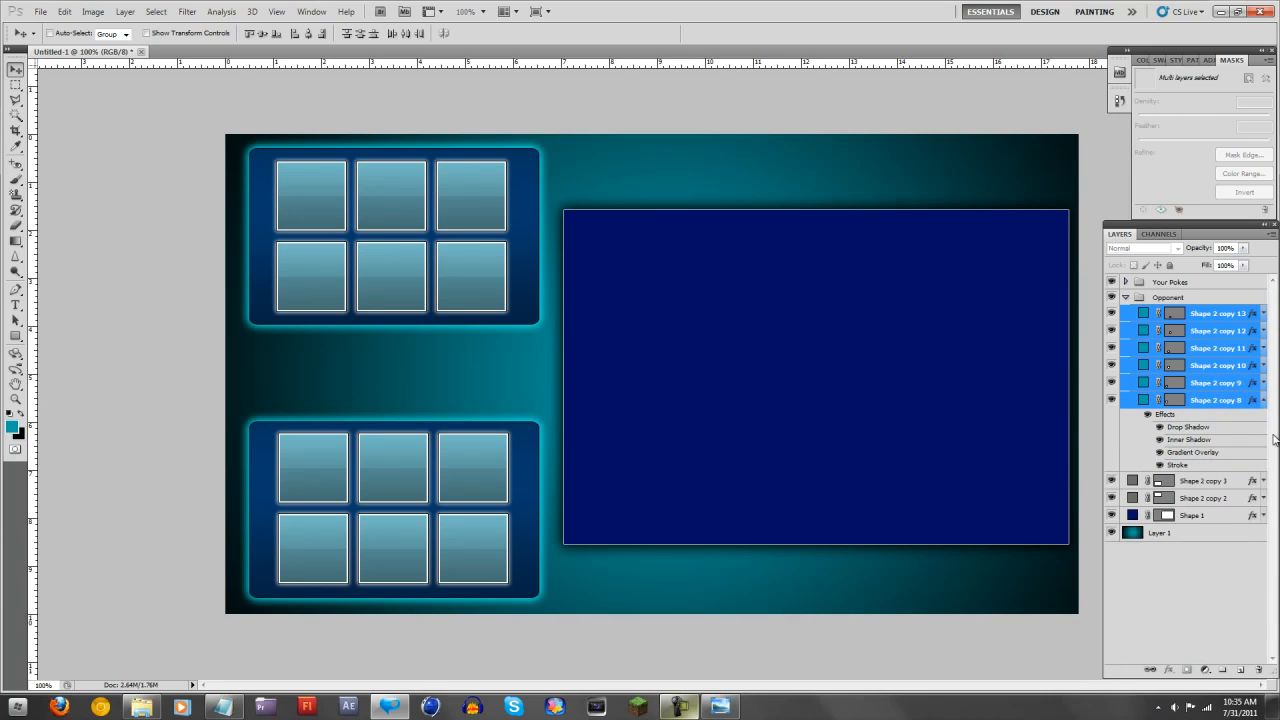
{"action": "left_click", "coordinate": [1263, 400]}
{"action": "left_click", "coordinate": [1125, 297]}
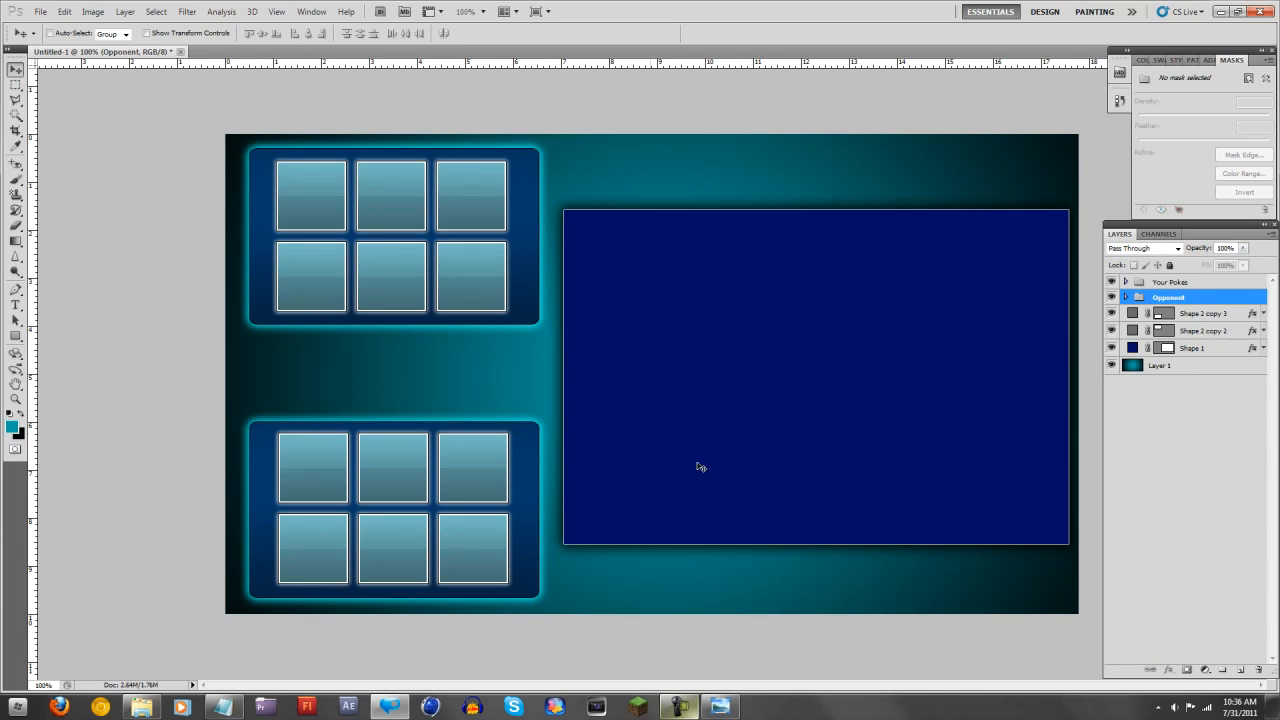
Examine the versus lettering between the two side boxes in the Nice Layout reference image.
{"action": "left_click", "coordinate": [718, 708]}
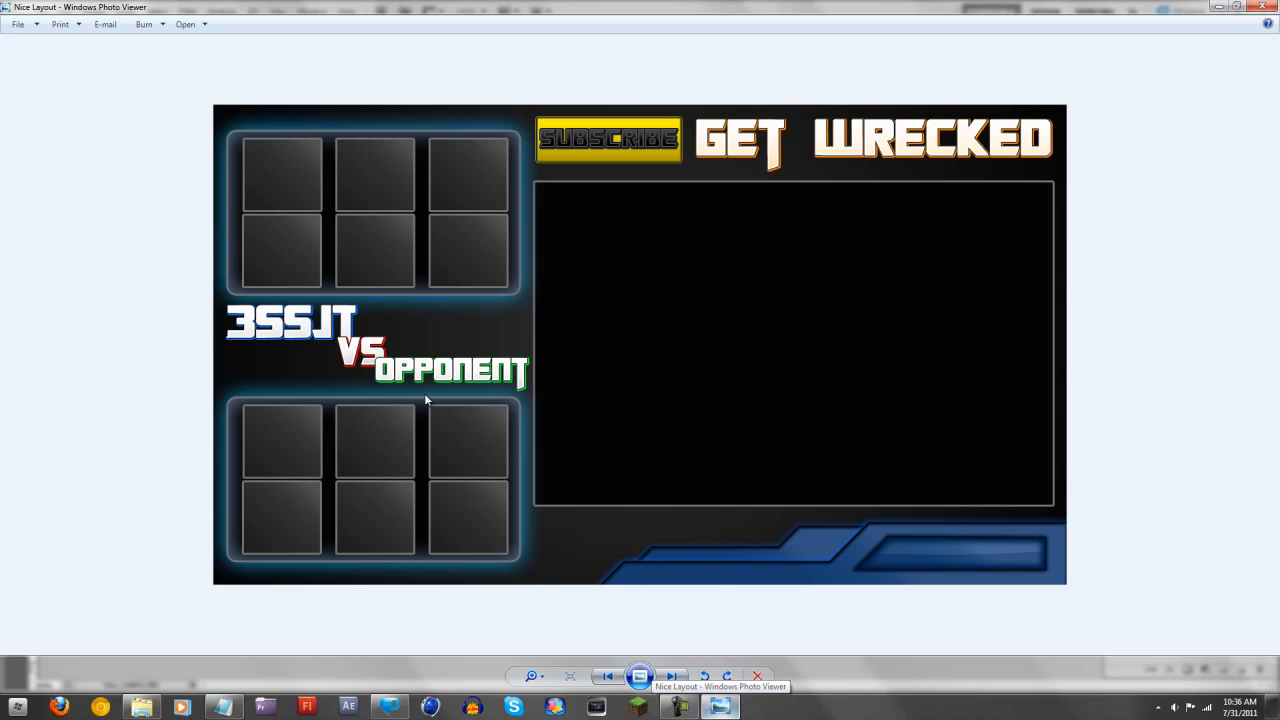
{"action": "left_click", "coordinate": [718, 708]}
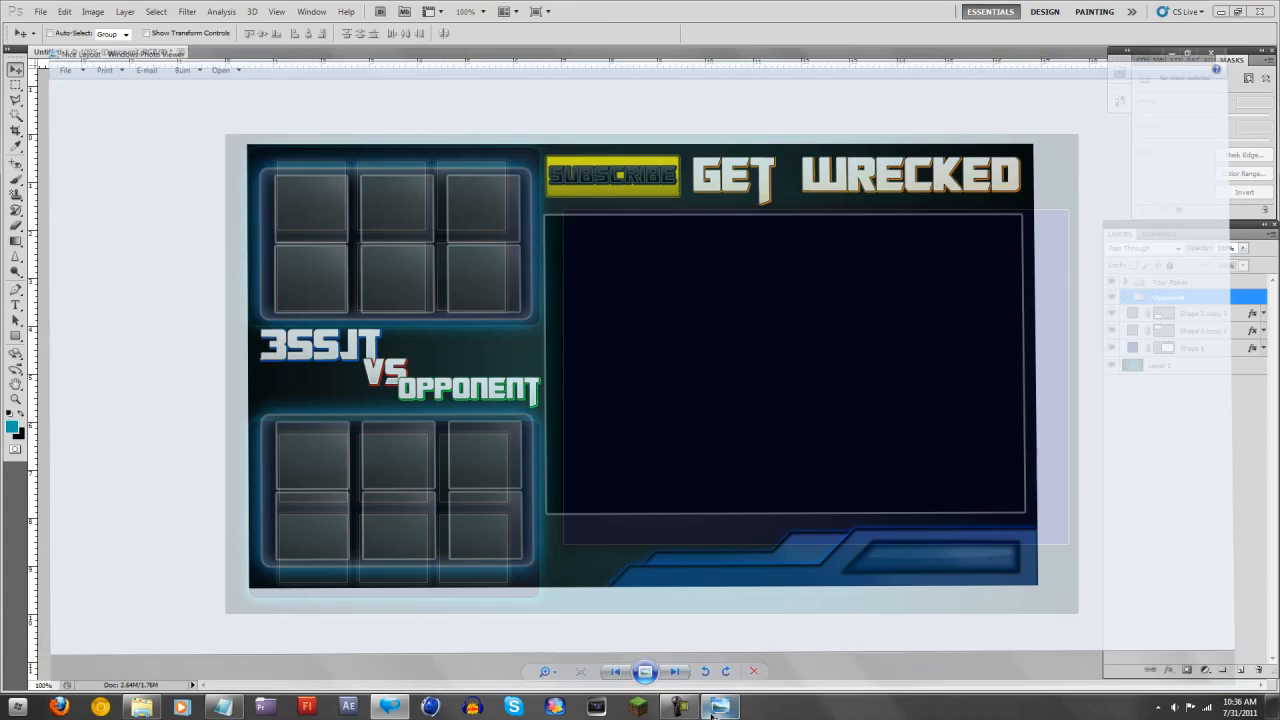
{"action": "left_click", "coordinate": [15, 306]}
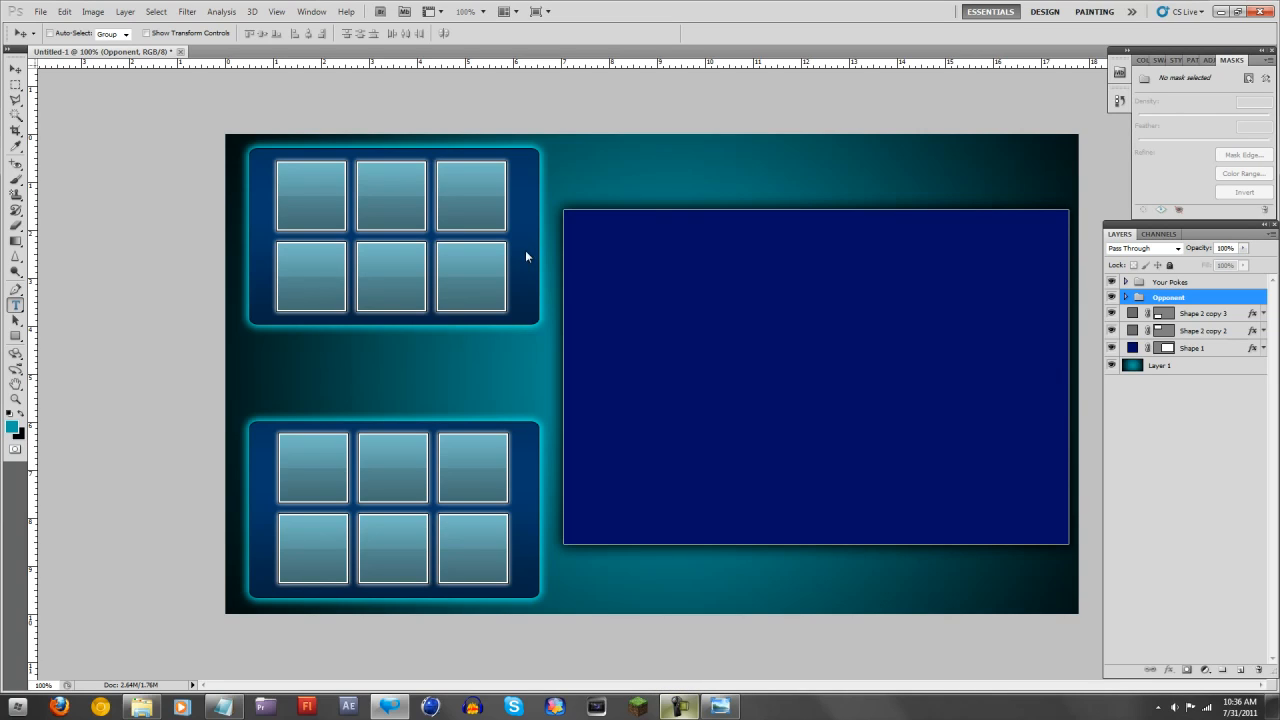
{"action": "left_click", "coordinate": [16, 306]}
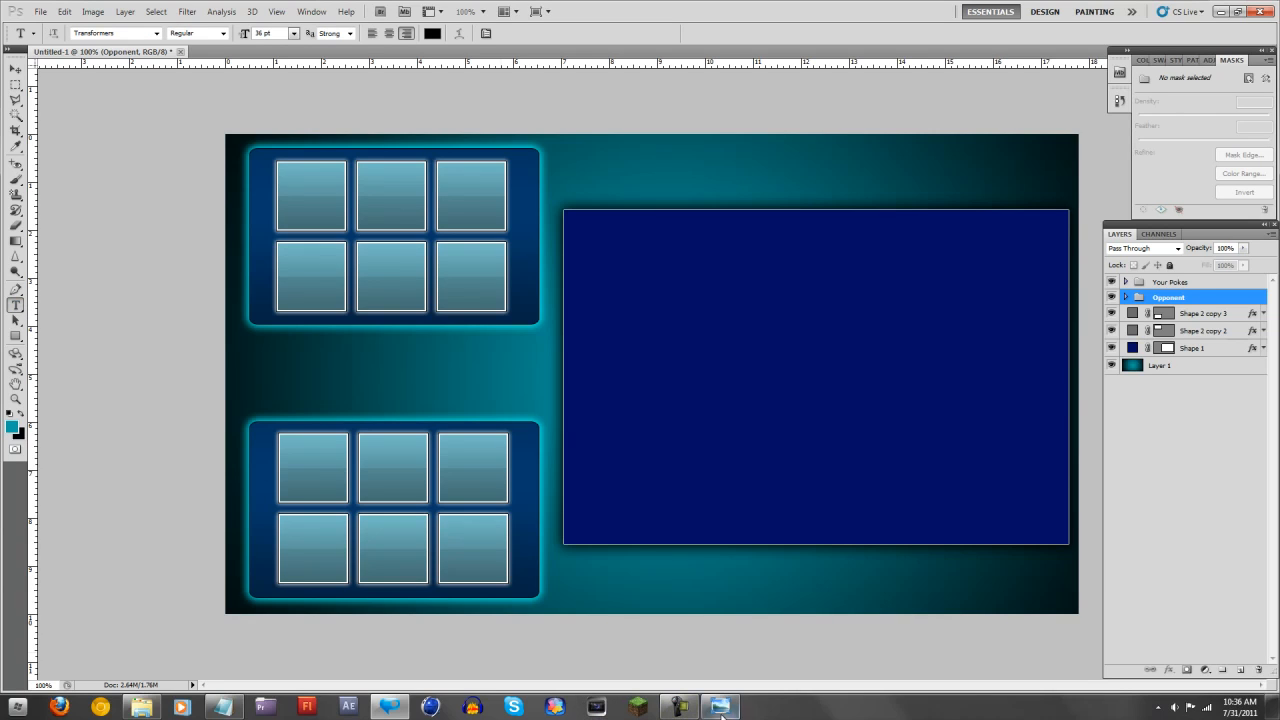
{"action": "left_click", "coordinate": [691, 714]}
{"action": "left_click", "coordinate": [691, 714]}
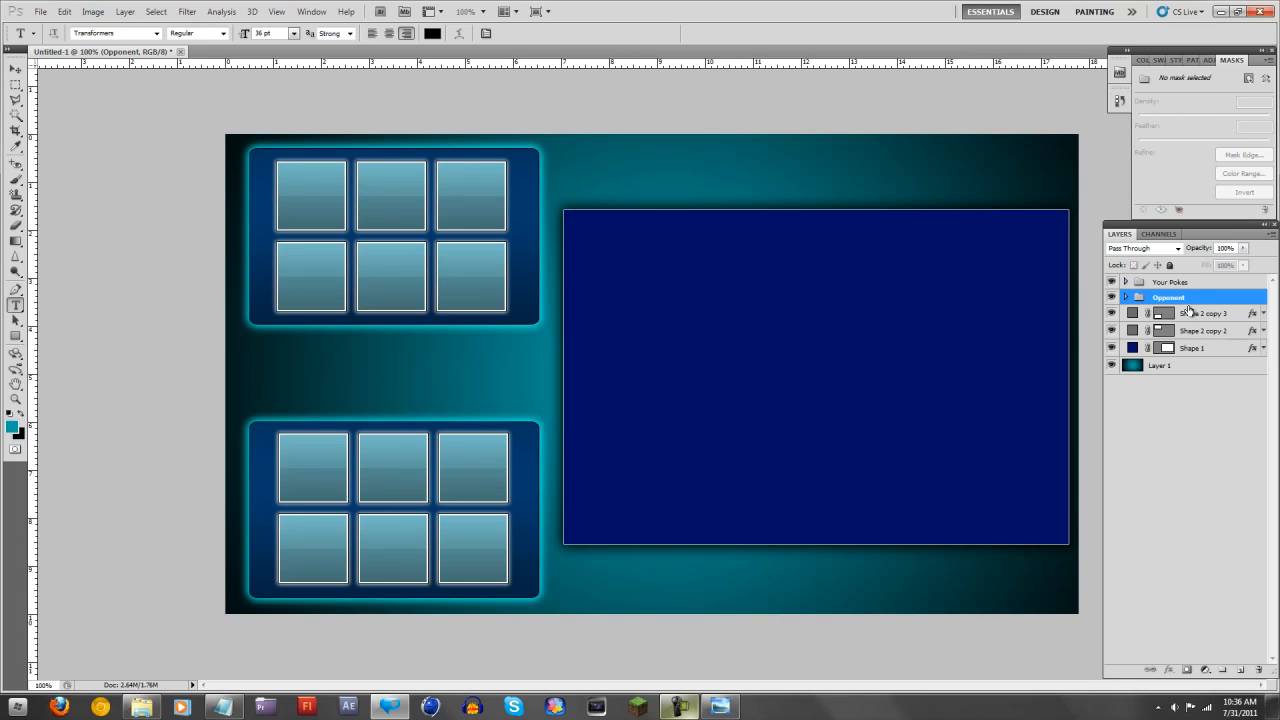
Create a new empty layer, move it beneath Layer 1, and collapse and select the Your Pokes group.
{"action": "left_click", "coordinate": [1239, 671]}
{"action": "left_click_drag", "start_coordinate": [1157, 301], "coordinate": [1150, 283]}
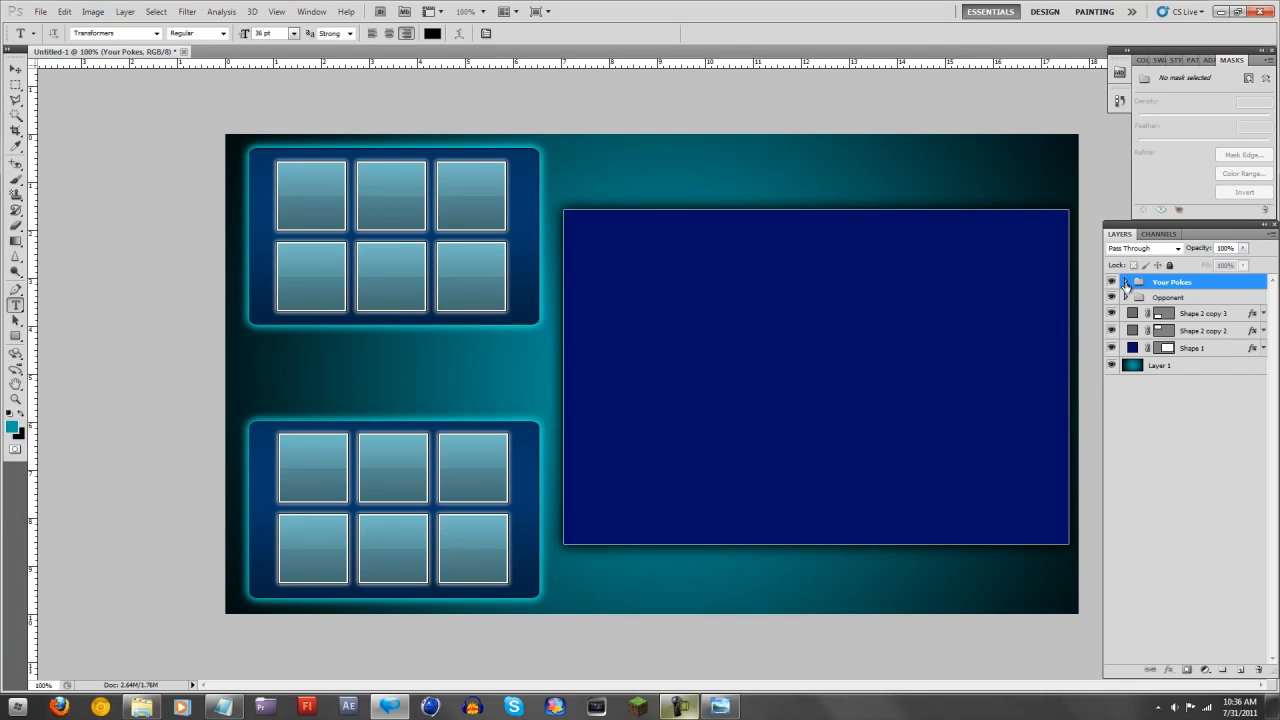
{"action": "left_click", "coordinate": [1125, 282]}
{"action": "left_click", "coordinate": [1194, 404]}
{"action": "left_click_drag", "start_coordinate": [1194, 405], "coordinate": [1176, 283]}
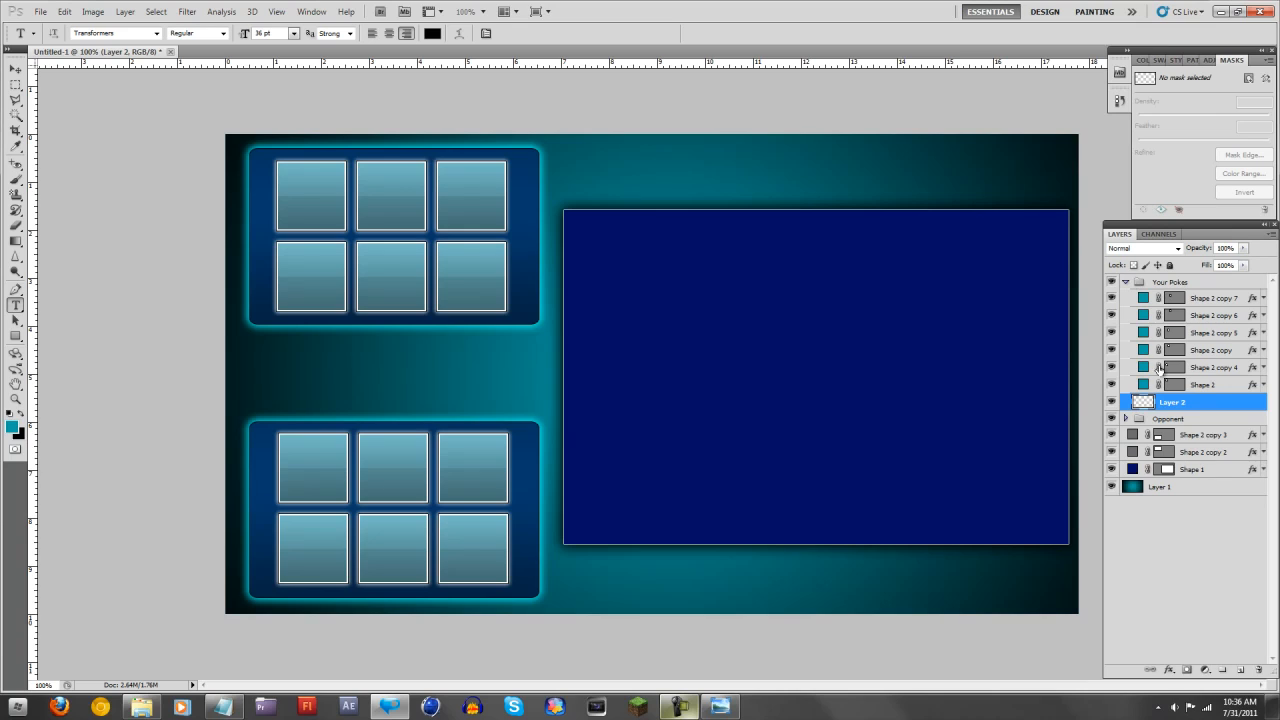
{"action": "left_click_drag", "start_coordinate": [1175, 405], "coordinate": [1164, 585]}
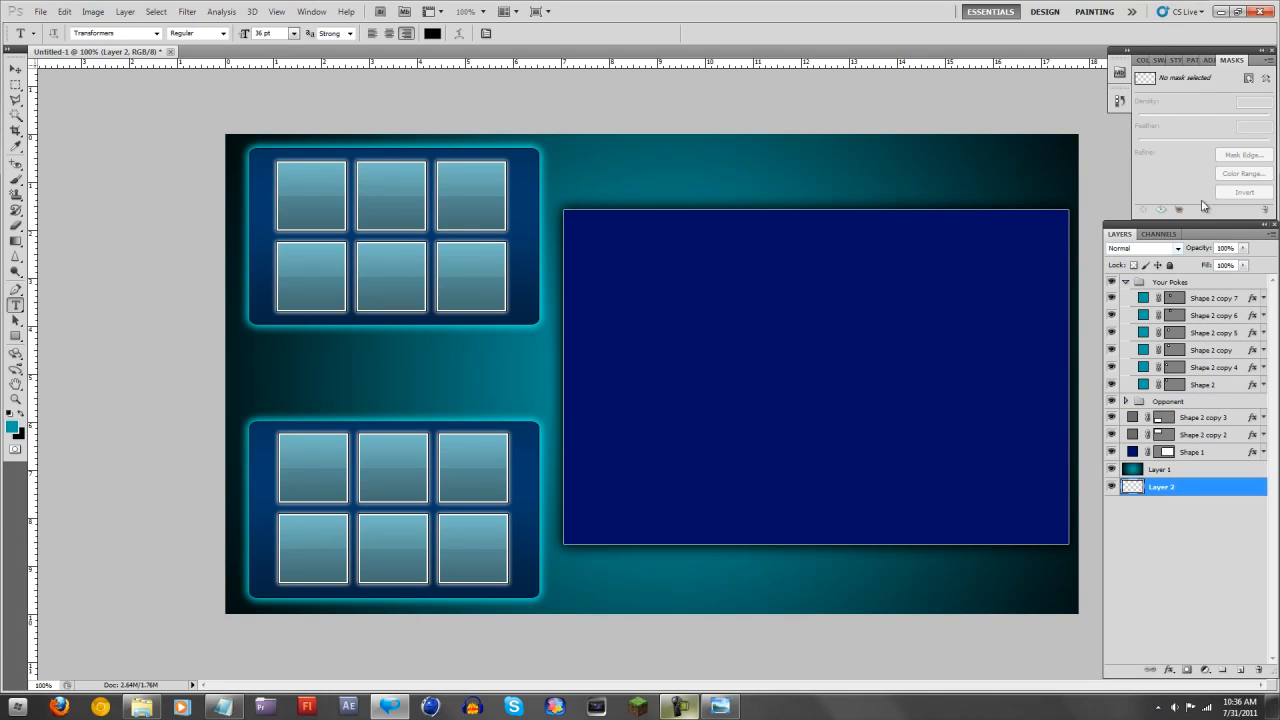
{"action": "left_click", "coordinate": [1126, 284]}
{"action": "left_click", "coordinate": [1155, 280]}
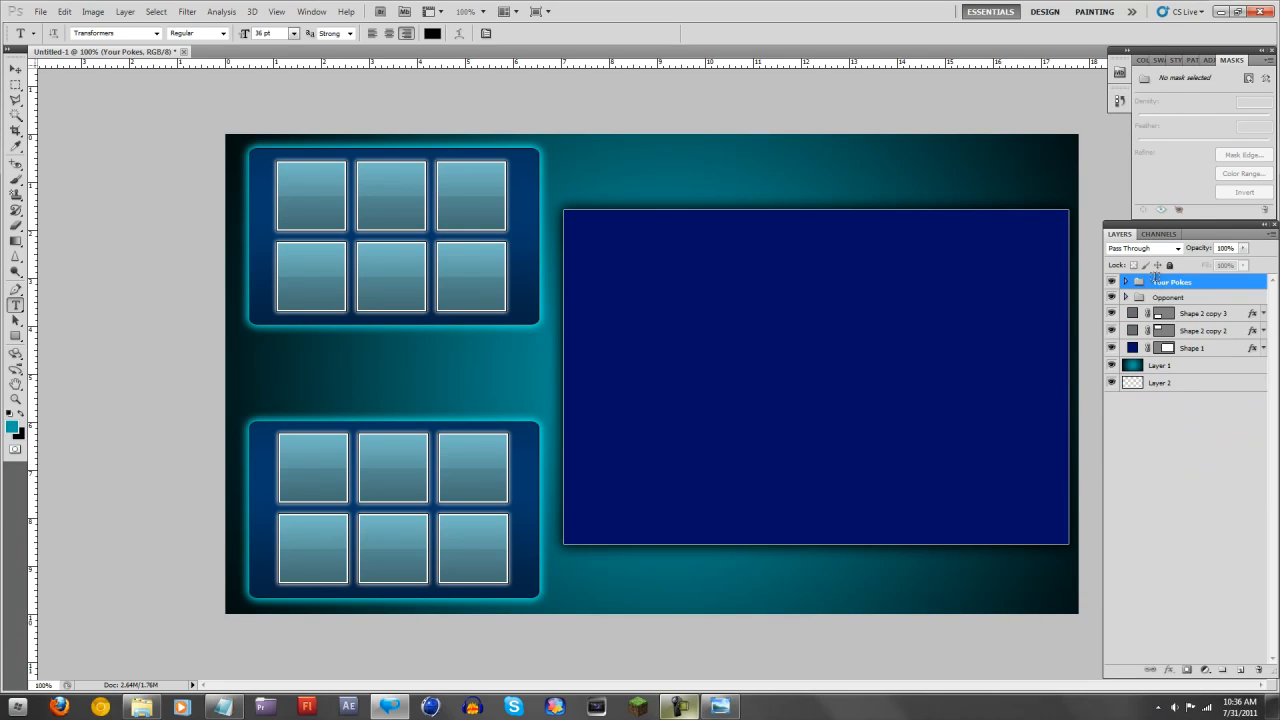
Add a black 48 pt Transformers text layer reading "355jt" and place it just beneath the upper side box.
{"action": "left_click_drag", "start_coordinate": [799, 374], "coordinate": [1008, 411]}
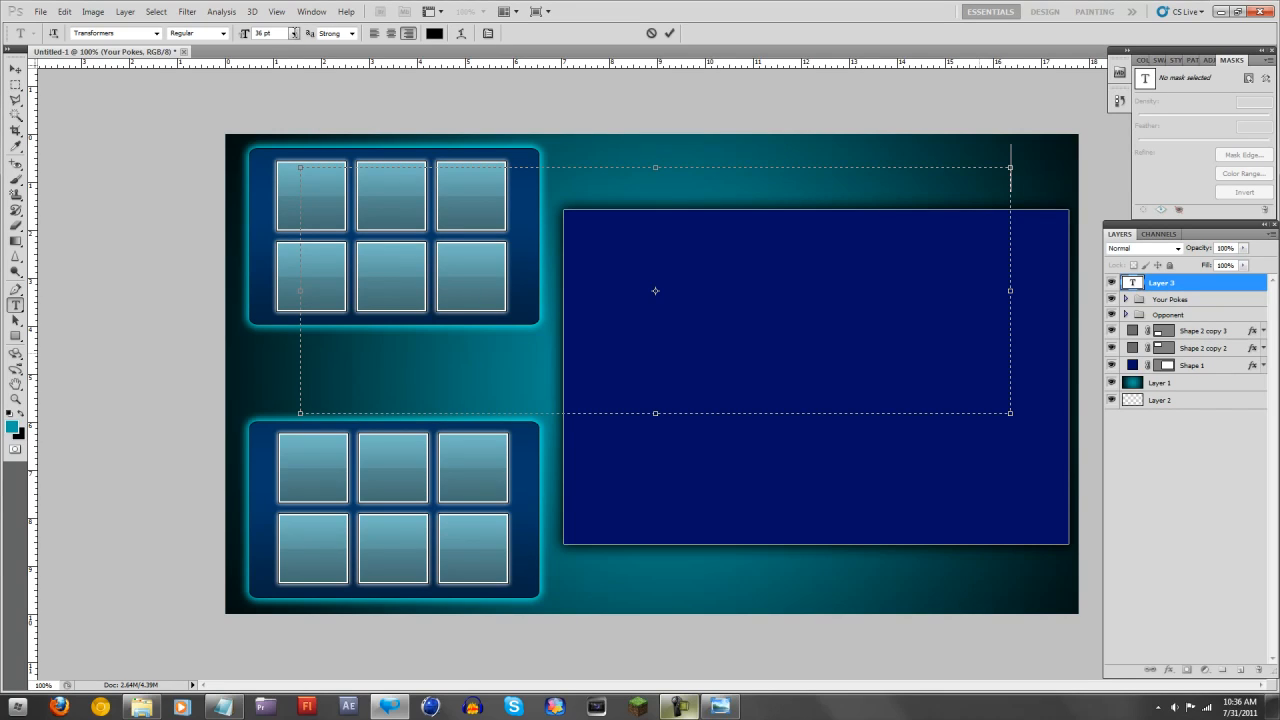
{"action": "left_click", "coordinate": [293, 33]}
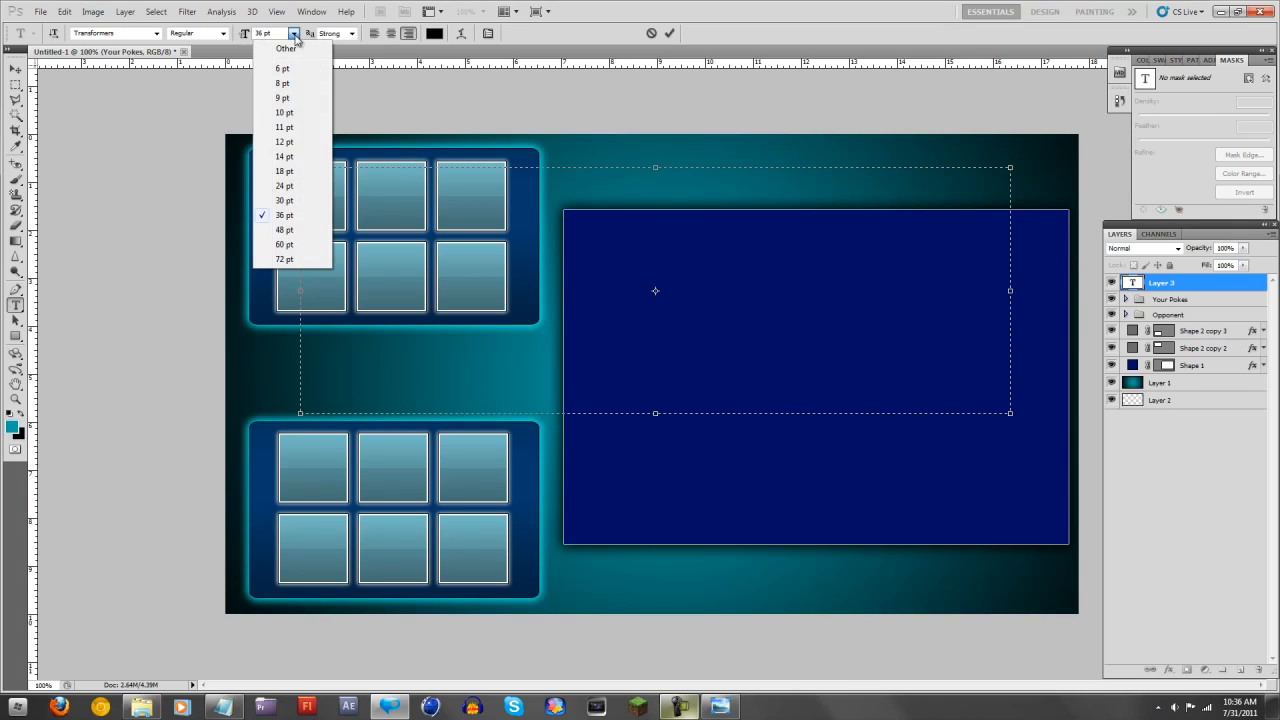
{"action": "left_click", "coordinate": [300, 244]}
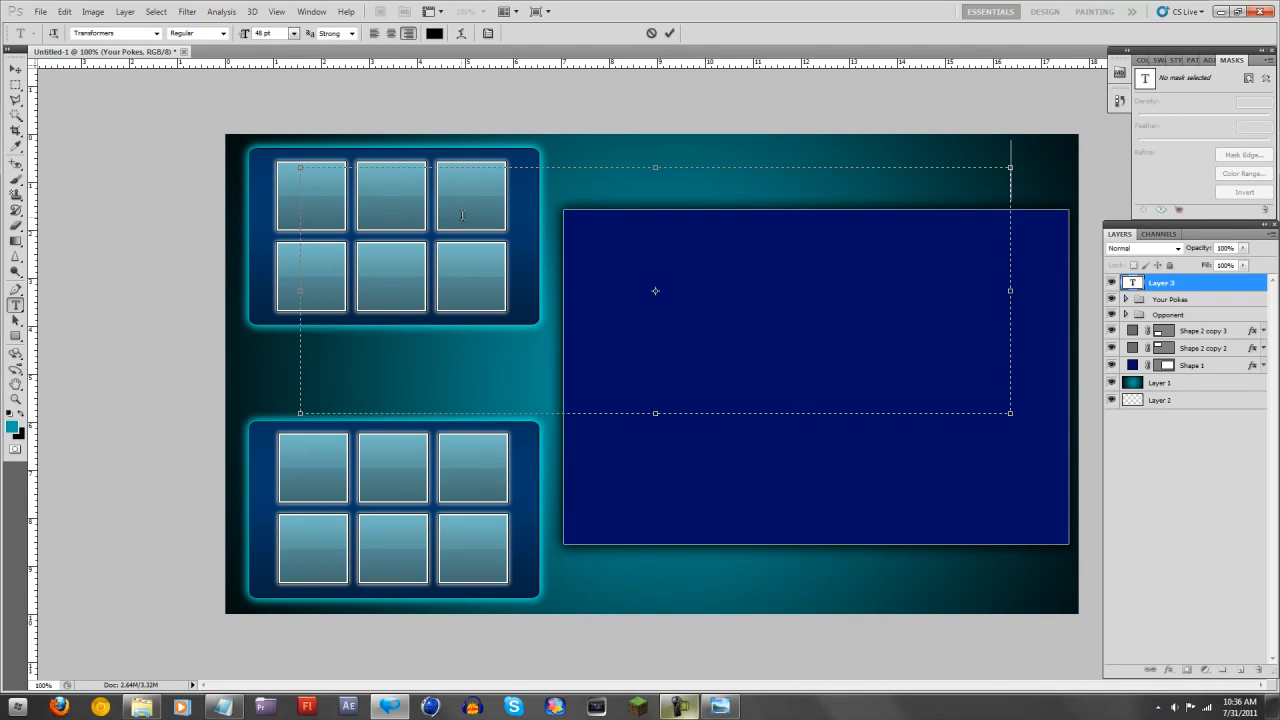
{"action": "type", "text": "me"}
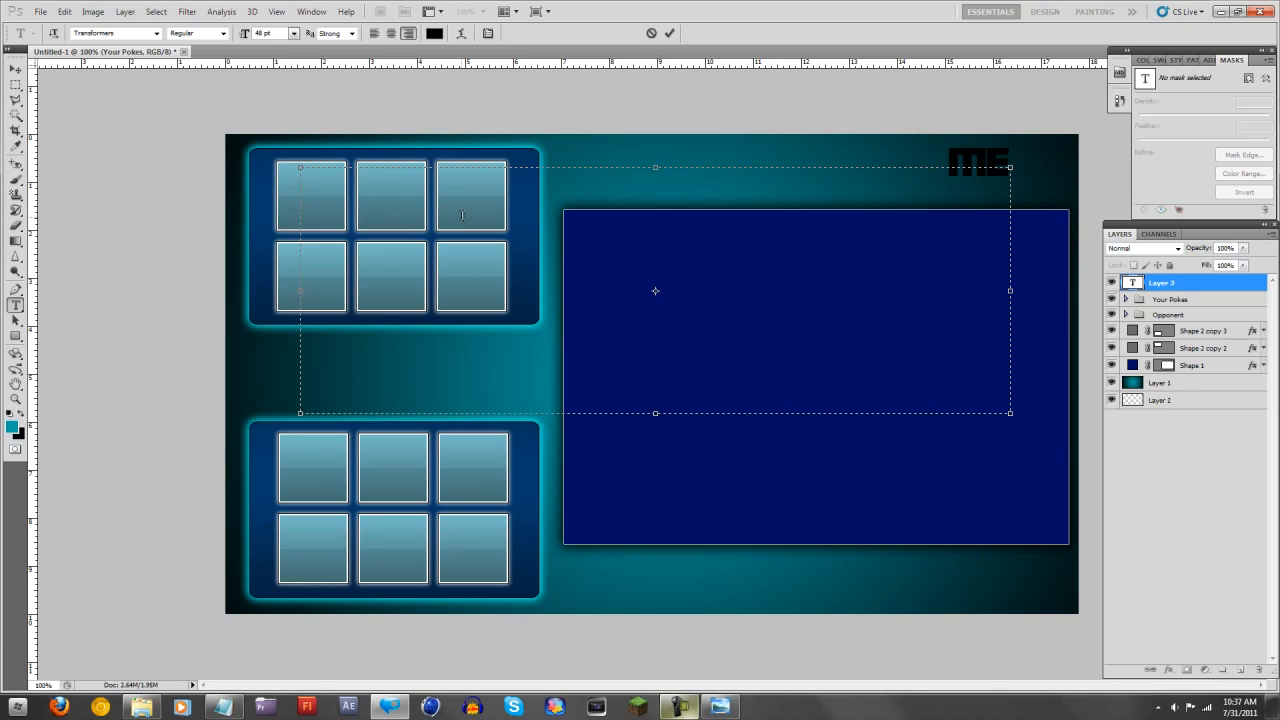
{"action": "type", "text": " vs"}
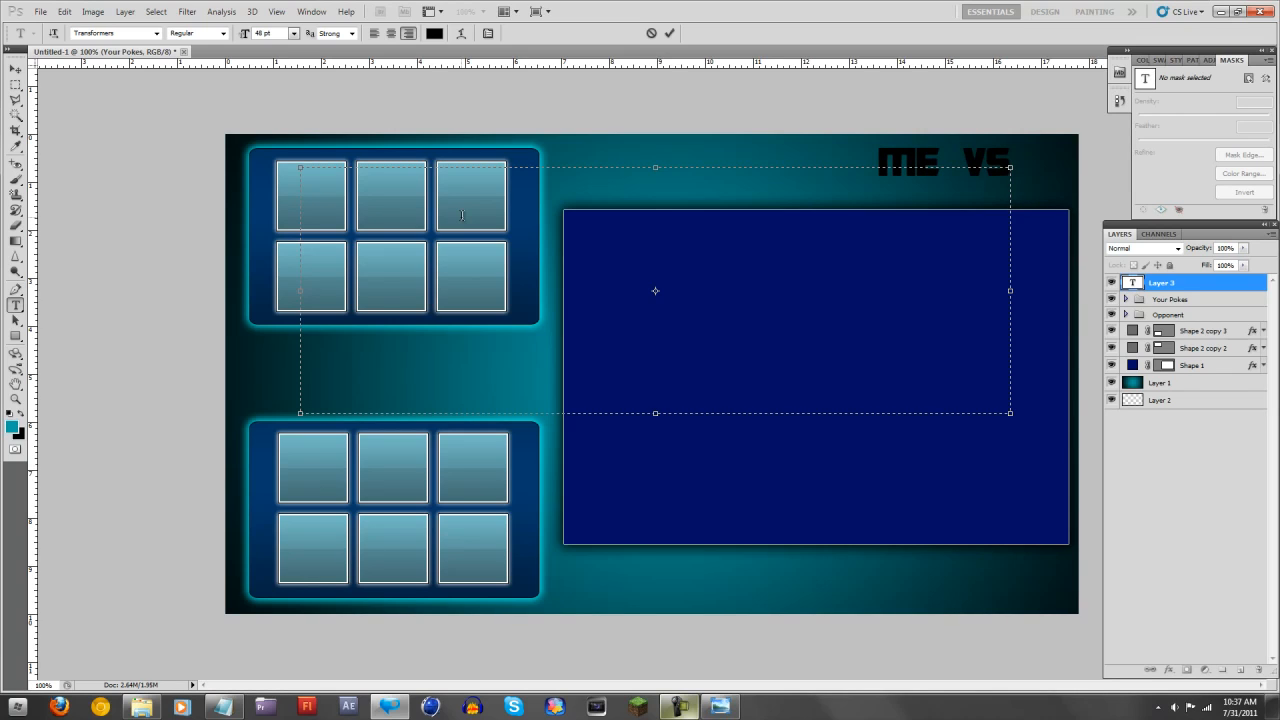
{"action": "key", "text": "BackSpace"}
{"action": "key", "text": "BackSpace"}
{"action": "key", "text": "BackSpace"}
{"action": "key", "text": "BackSpace"}
{"action": "key", "text": "BackSpace"}
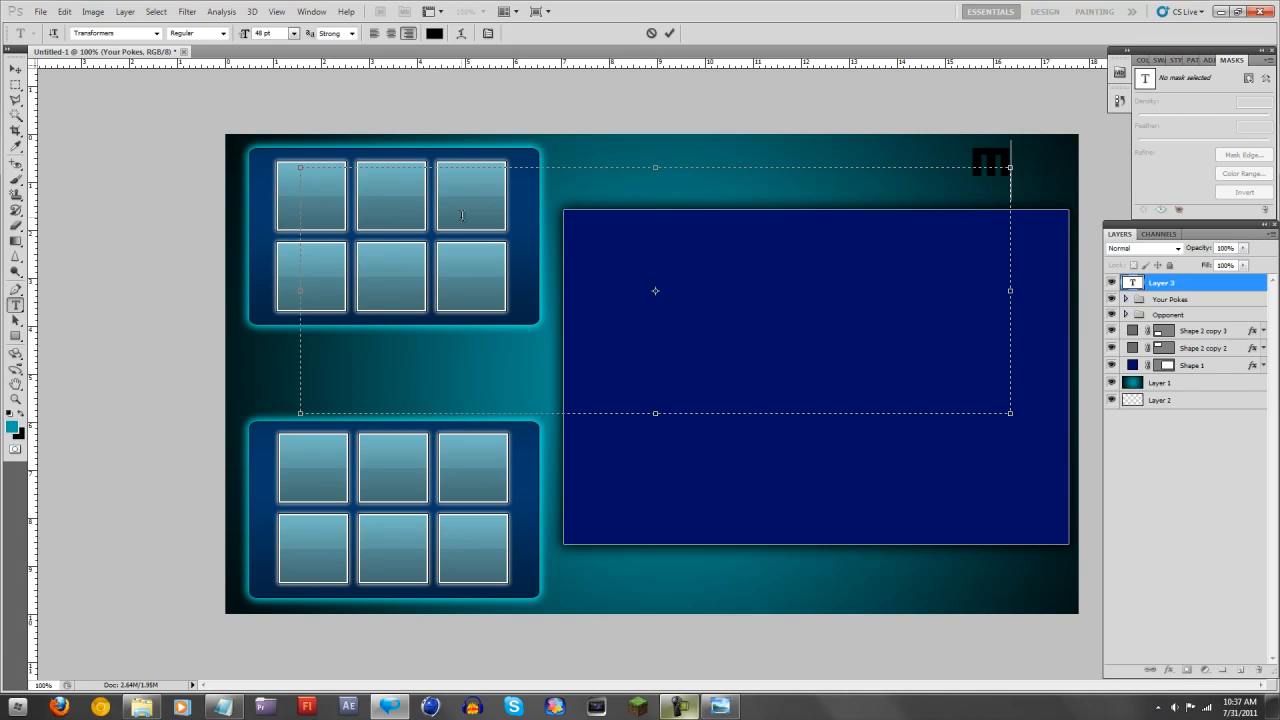
{"action": "type", "text": "355JT"}
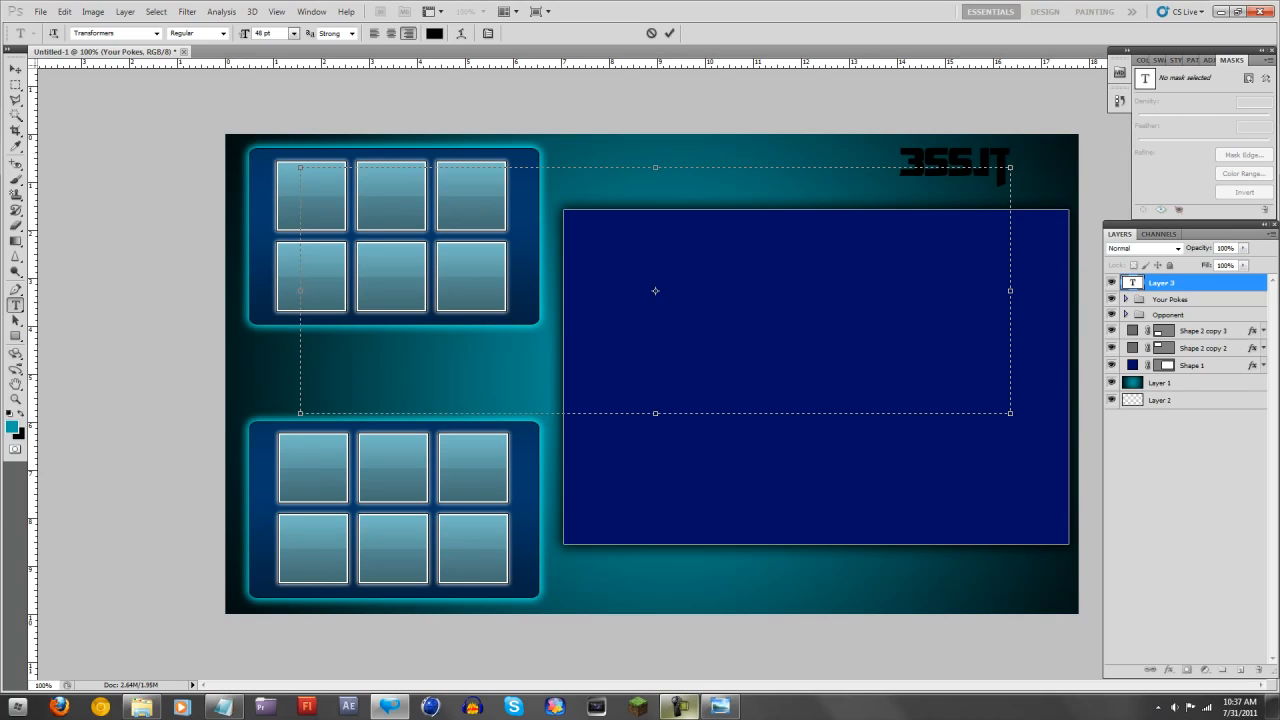
{"action": "left_click", "coordinate": [15, 68]}
{"action": "left_click_drag", "start_coordinate": [920, 175], "coordinate": [282, 360]}
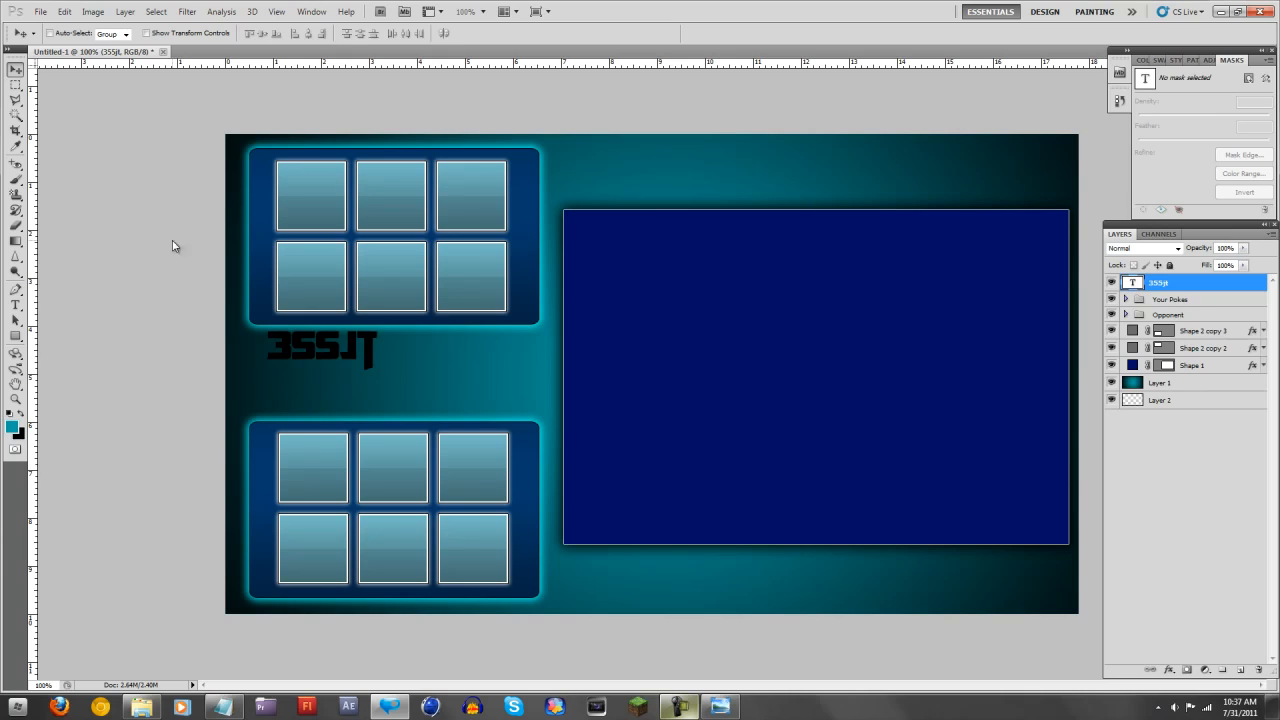
Add a separate text layer reading "vs" and place it below the end of the 355jt text.
{"action": "left_click", "coordinate": [15, 304]}
{"action": "left_click_drag", "start_coordinate": [566, 226], "coordinate": [968, 380]}
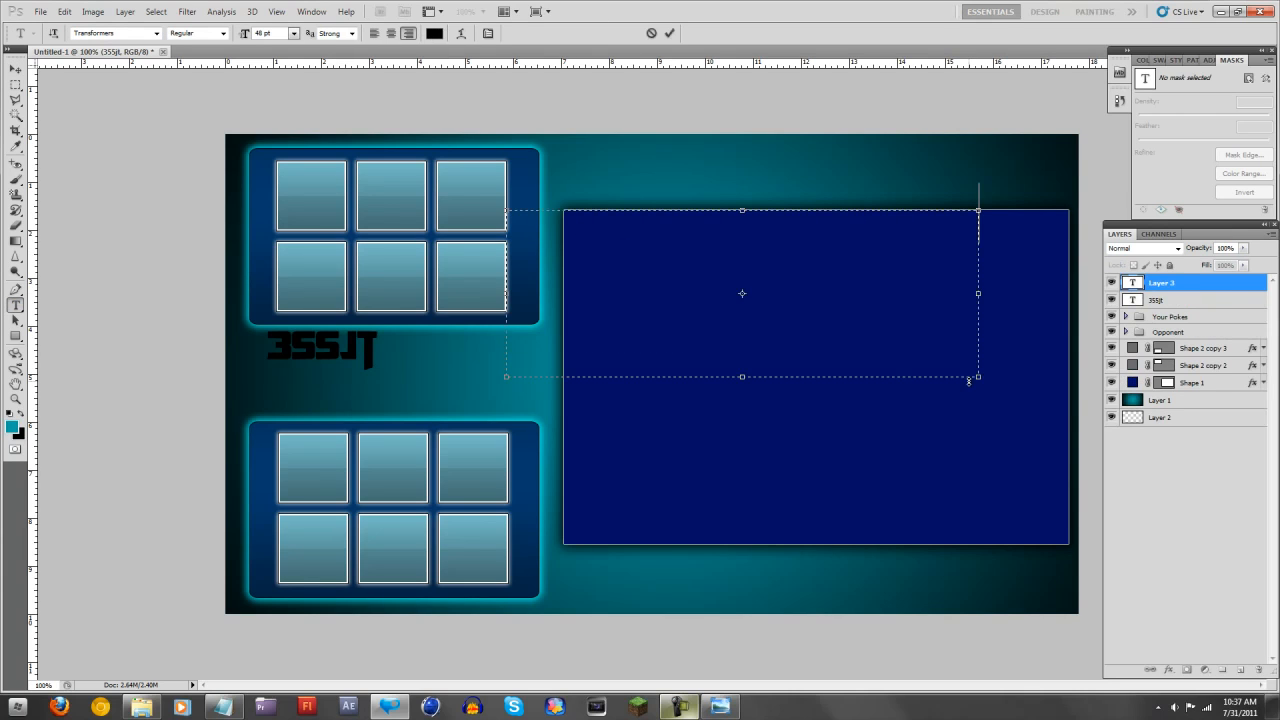
{"action": "type", "text": "vs"}
{"action": "left_click", "coordinate": [15, 67]}
{"action": "left_click_drag", "start_coordinate": [966, 237], "coordinate": [400, 416]}
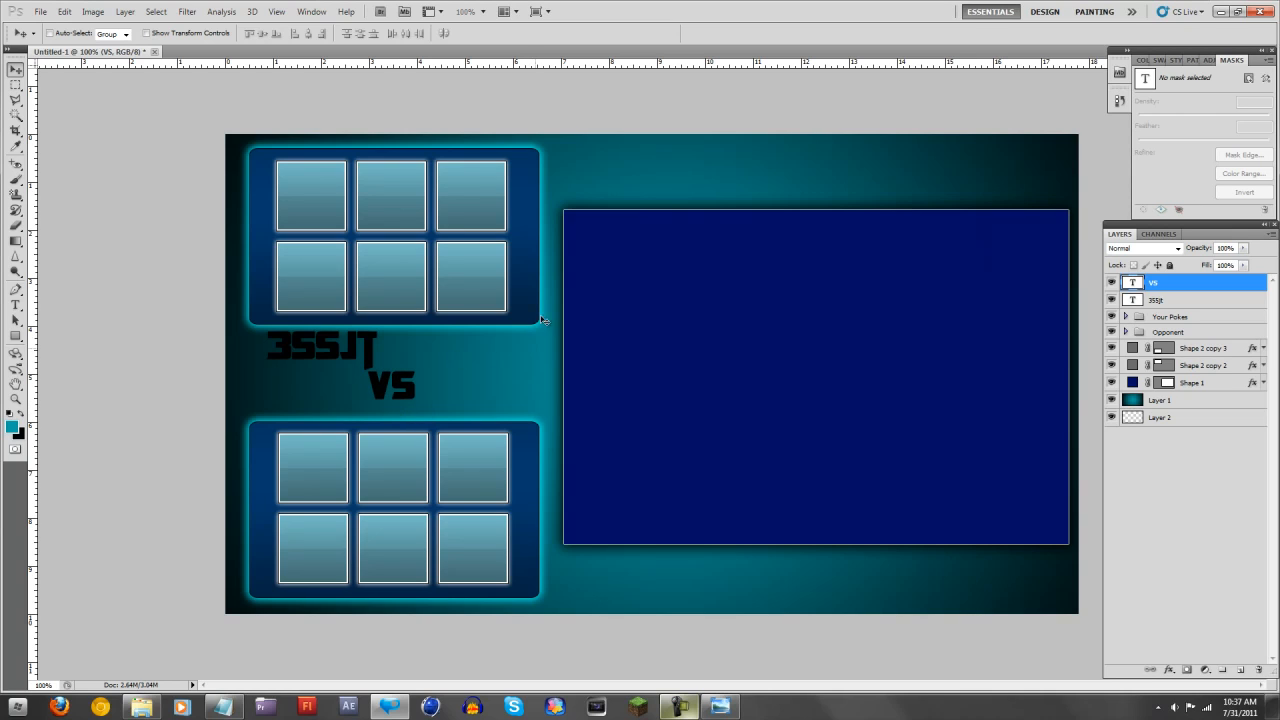
{"action": "left_click", "coordinate": [15, 304]}
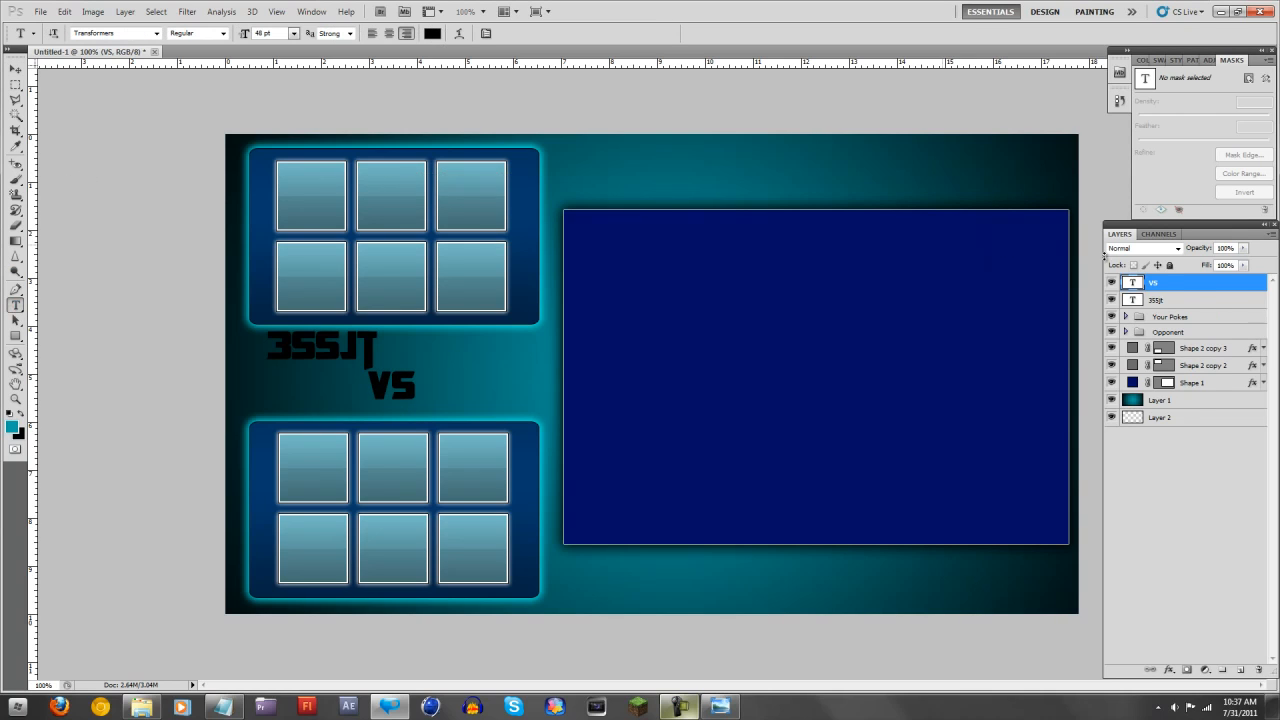
{"action": "left_click_drag", "start_coordinate": [1104, 256], "coordinate": [1109, 257]}
{"action": "type", "text": "OPP"}
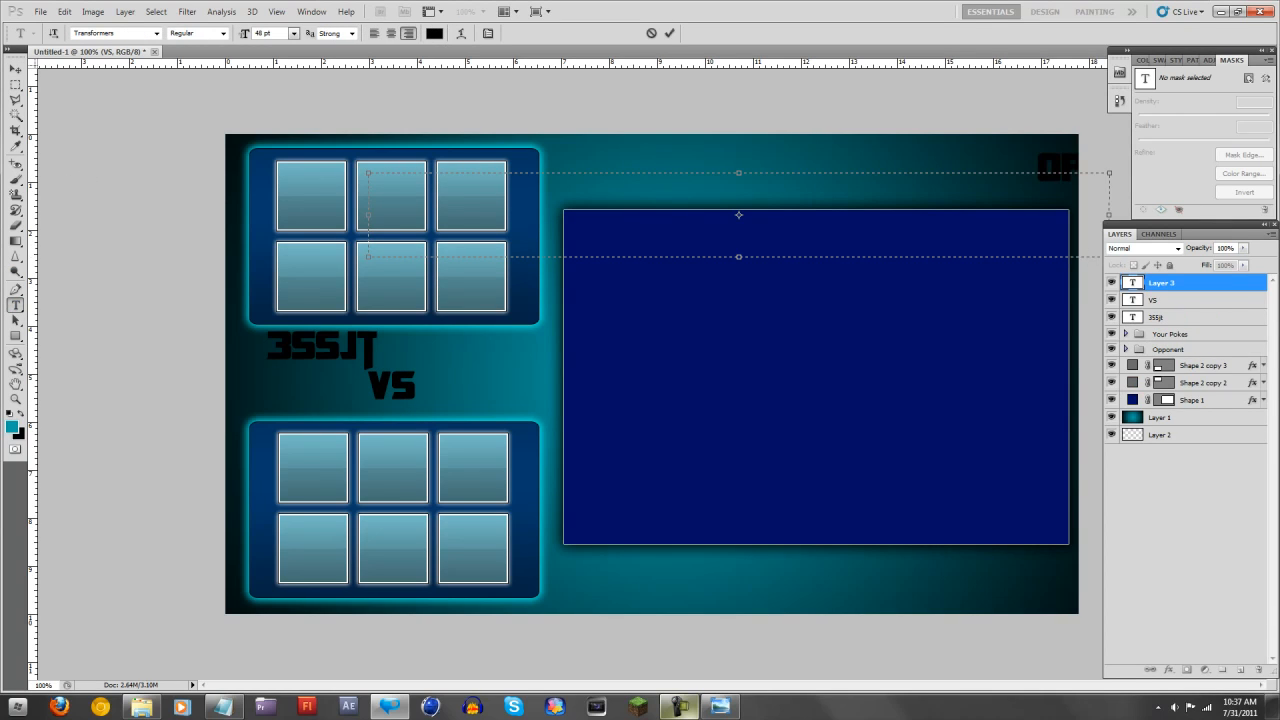
{"action": "left_click", "coordinate": [15, 68]}
{"action": "key", "text": "Delete"}
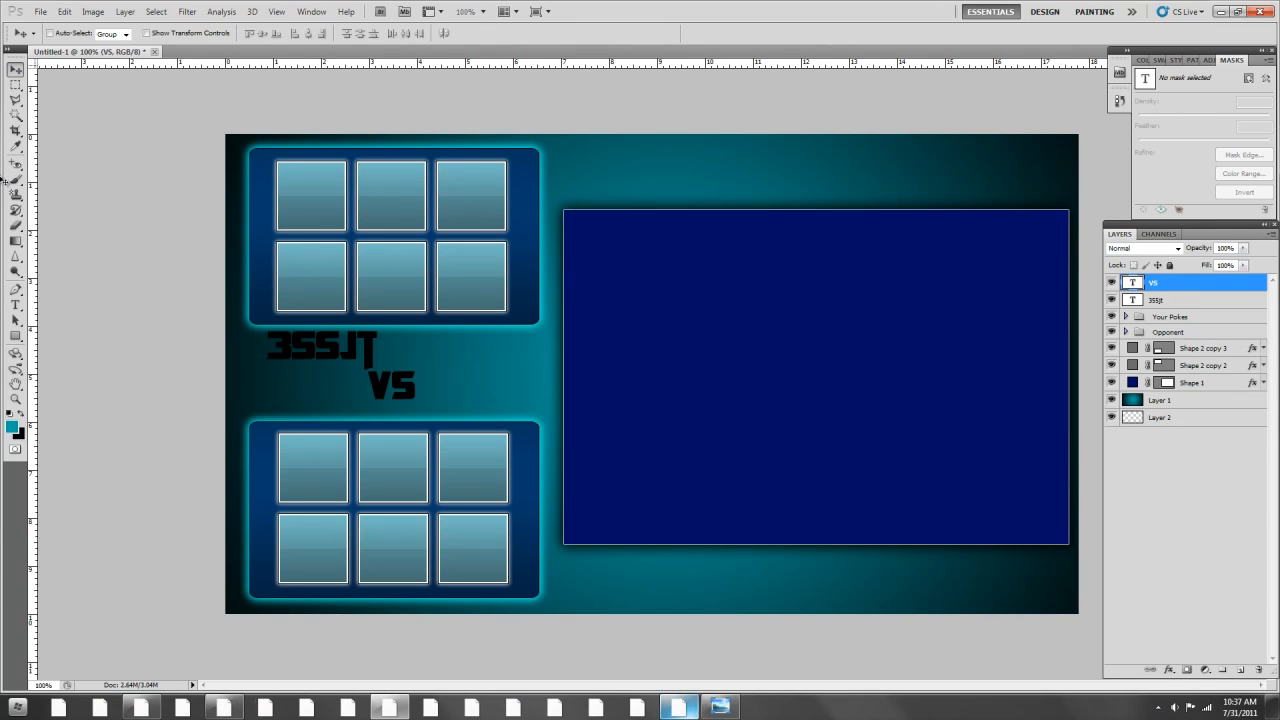
Add a text layer reading "Opponent" and place it below the vs text, above the lower side box.
{"action": "left_click", "coordinate": [15, 304]}
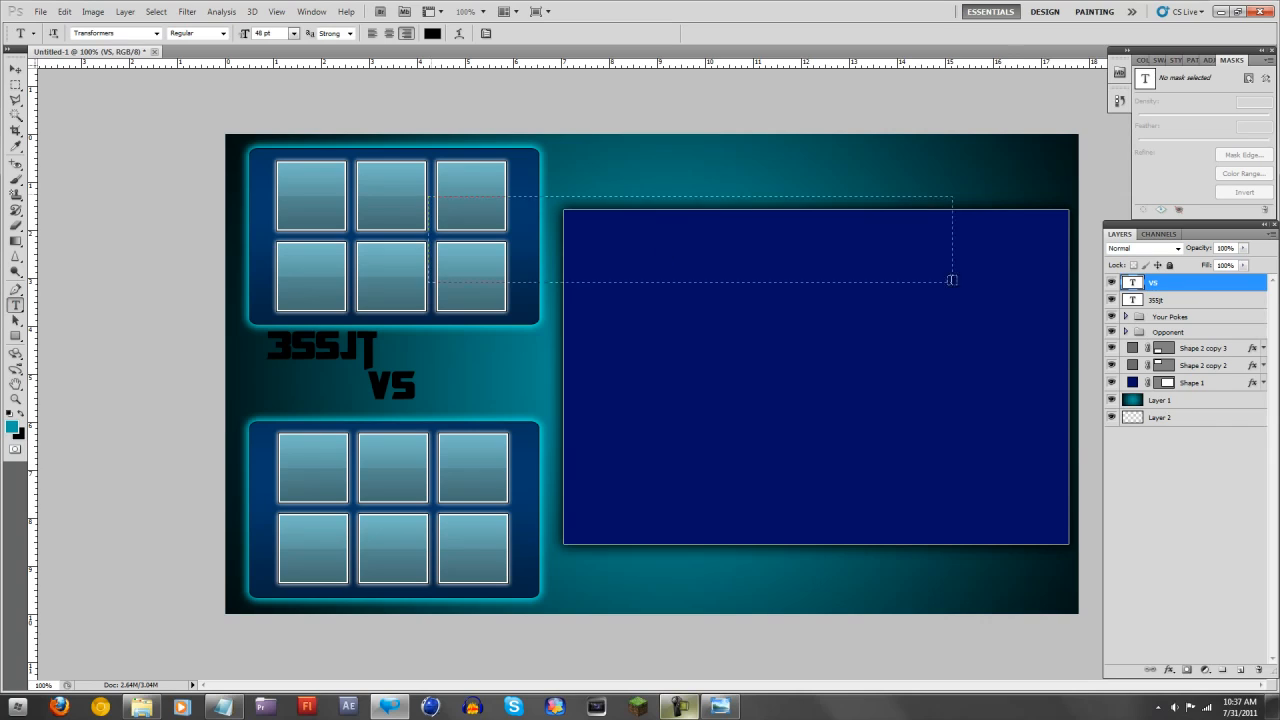
{"action": "left_click_drag", "start_coordinate": [952, 280], "coordinate": [1007, 286]}
{"action": "type", "text": "Opponne"}
{"action": "key", "text": "BackSpace"}
{"action": "key", "text": "BackSpace"}
{"action": "type", "text": "ent"}
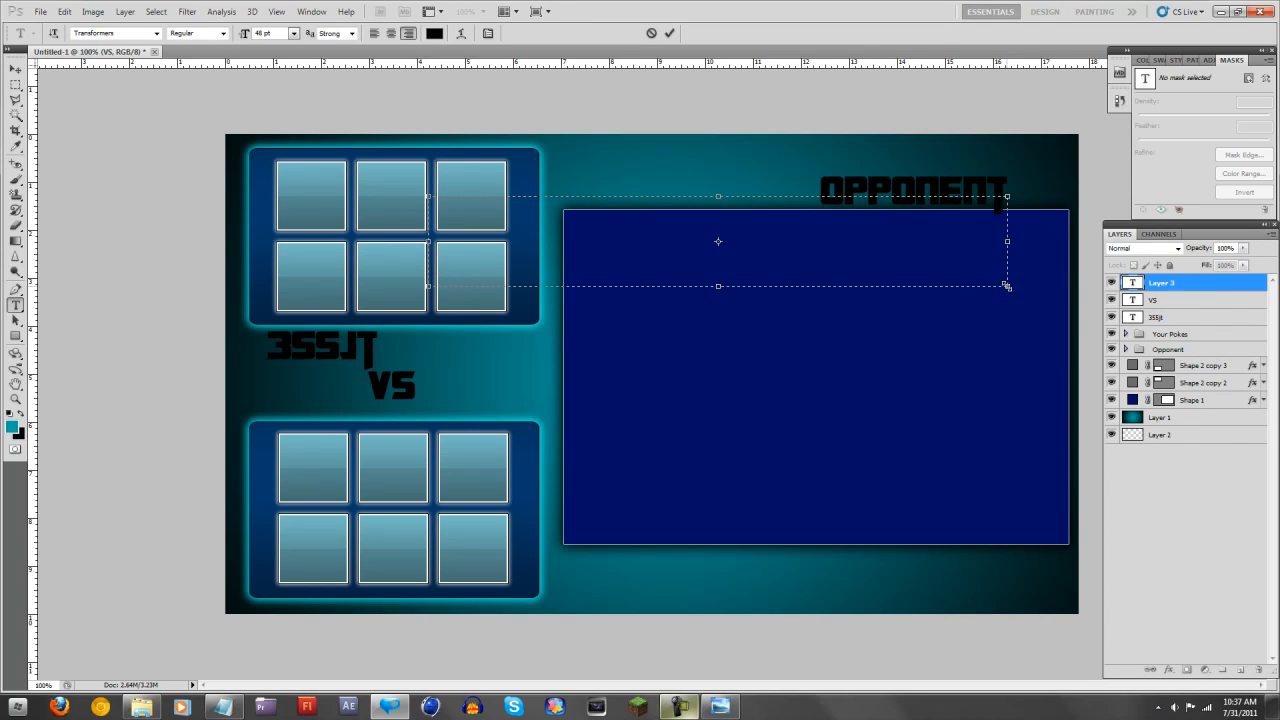
{"action": "left_click", "coordinate": [17, 72]}
{"action": "left_click_drag", "start_coordinate": [875, 188], "coordinate": [399, 358]}
Move the vs text up and shift the Opponent text up and left to fit between the side boxes.
{"action": "left_click", "coordinate": [1180, 302]}
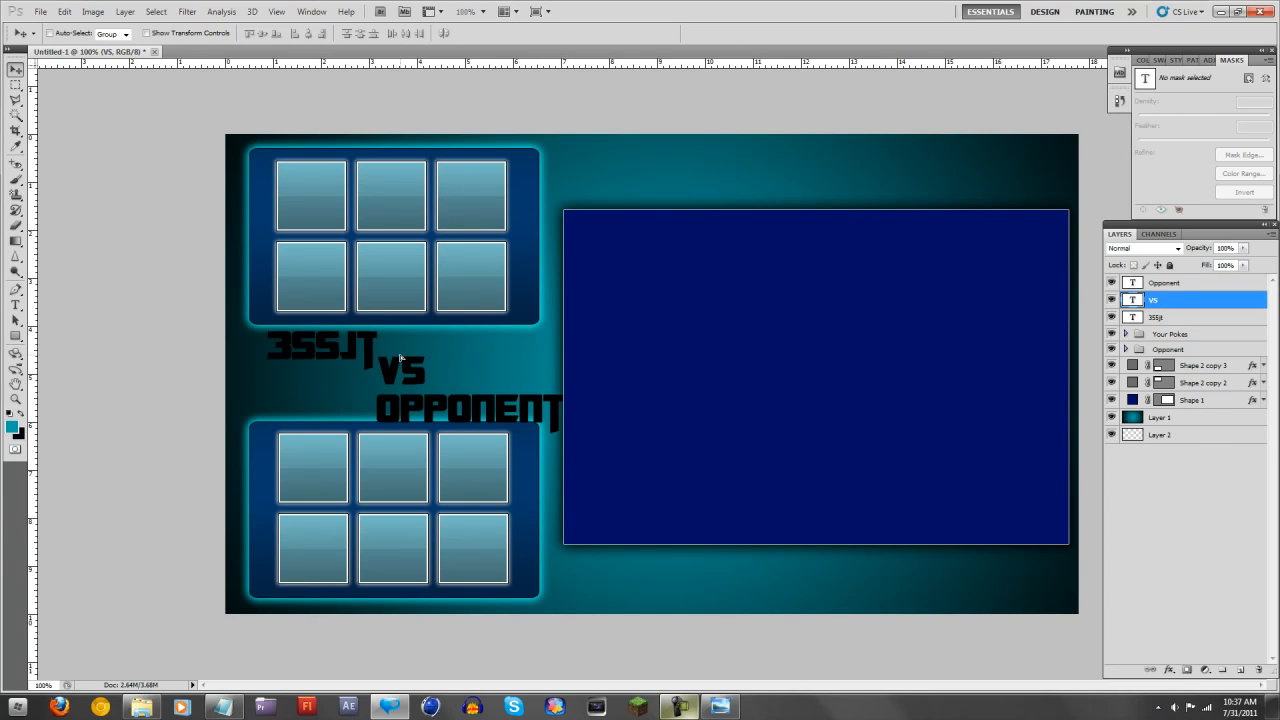
{"action": "left_click", "coordinate": [1167, 288]}
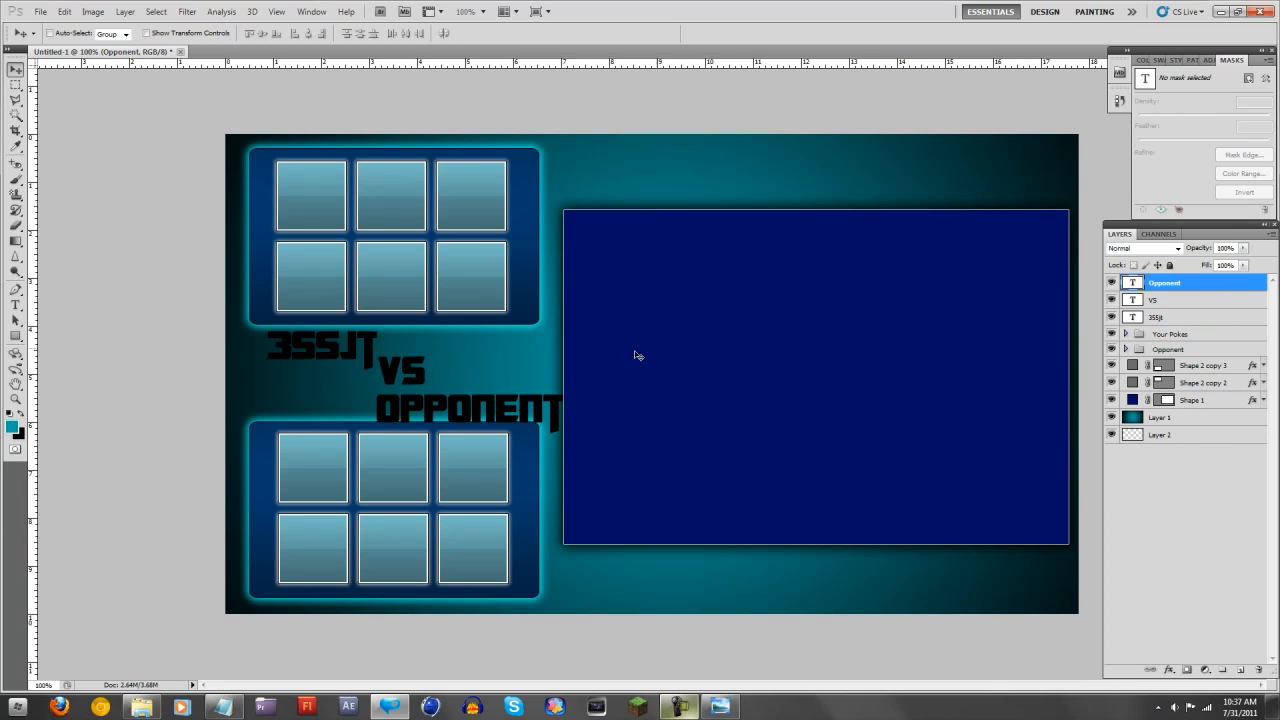
{"action": "left_click_drag", "start_coordinate": [500, 405], "coordinate": [492, 399]}
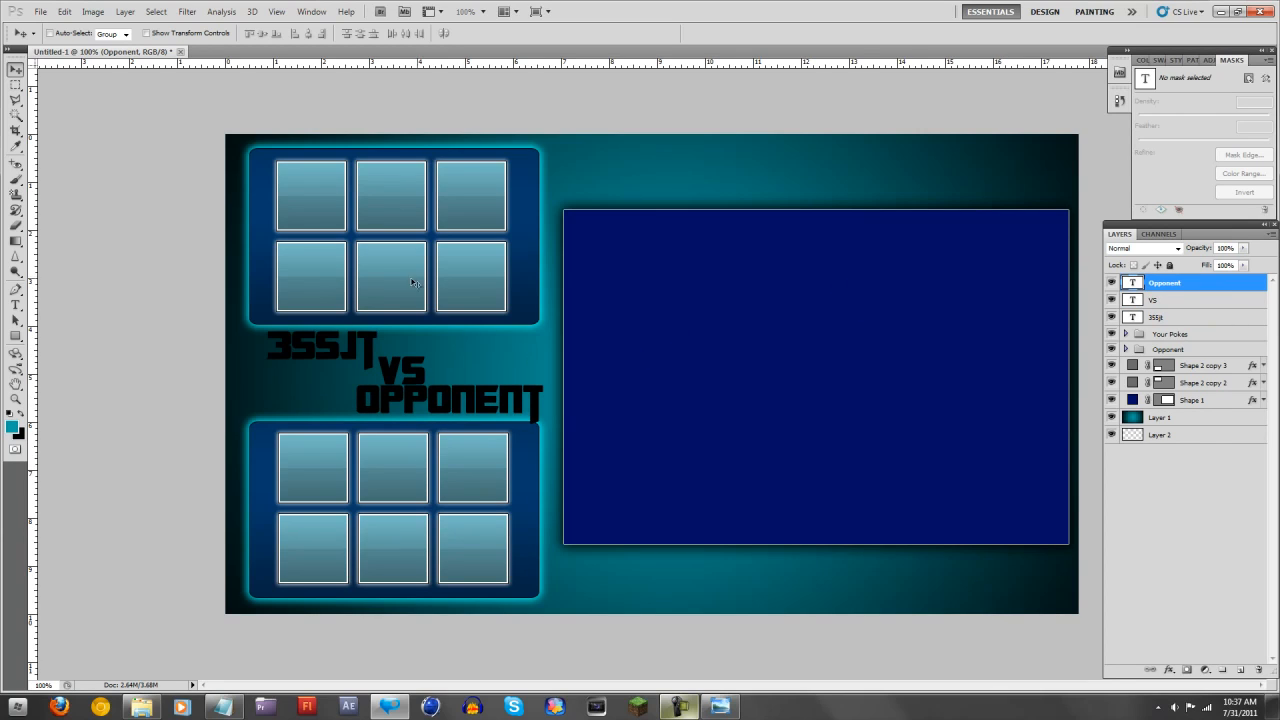
Add a black 1 px outside stroke to the 355jt text layer and check it against the reference image.
{"action": "right_click", "coordinate": [1178, 325]}
{"action": "left_click", "coordinate": [1052, 323]}
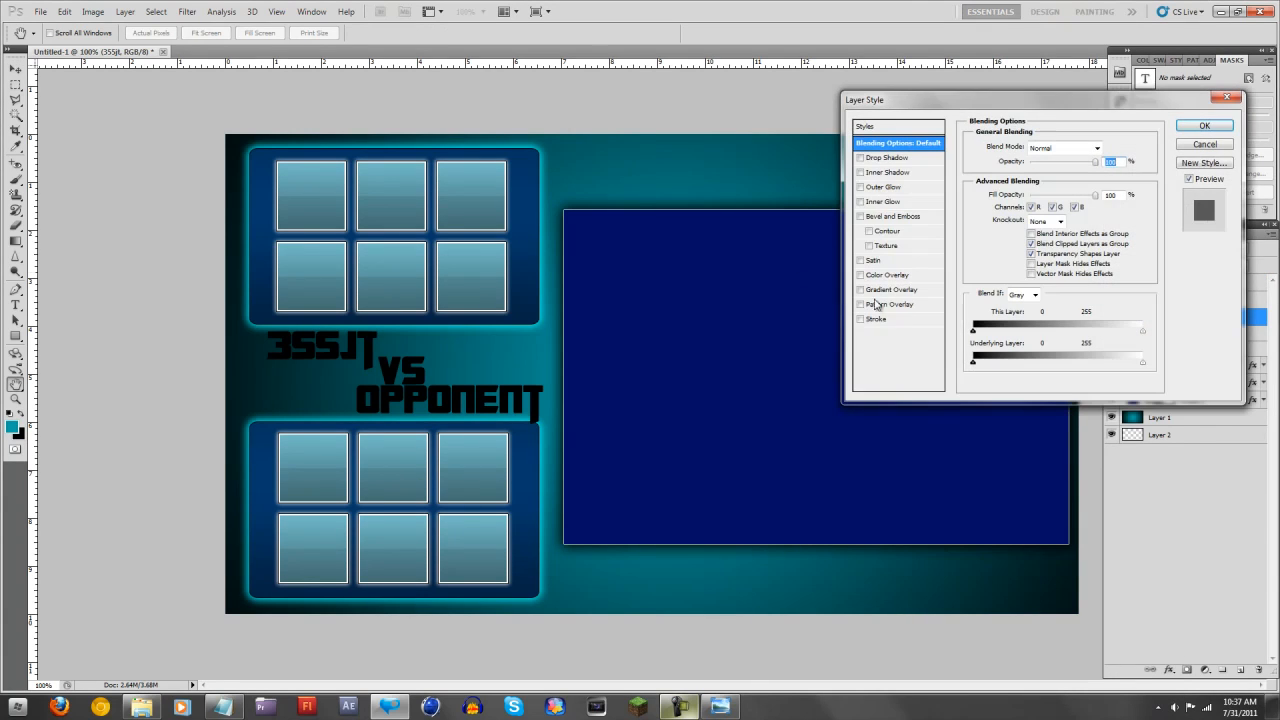
{"action": "left_click", "coordinate": [877, 320]}
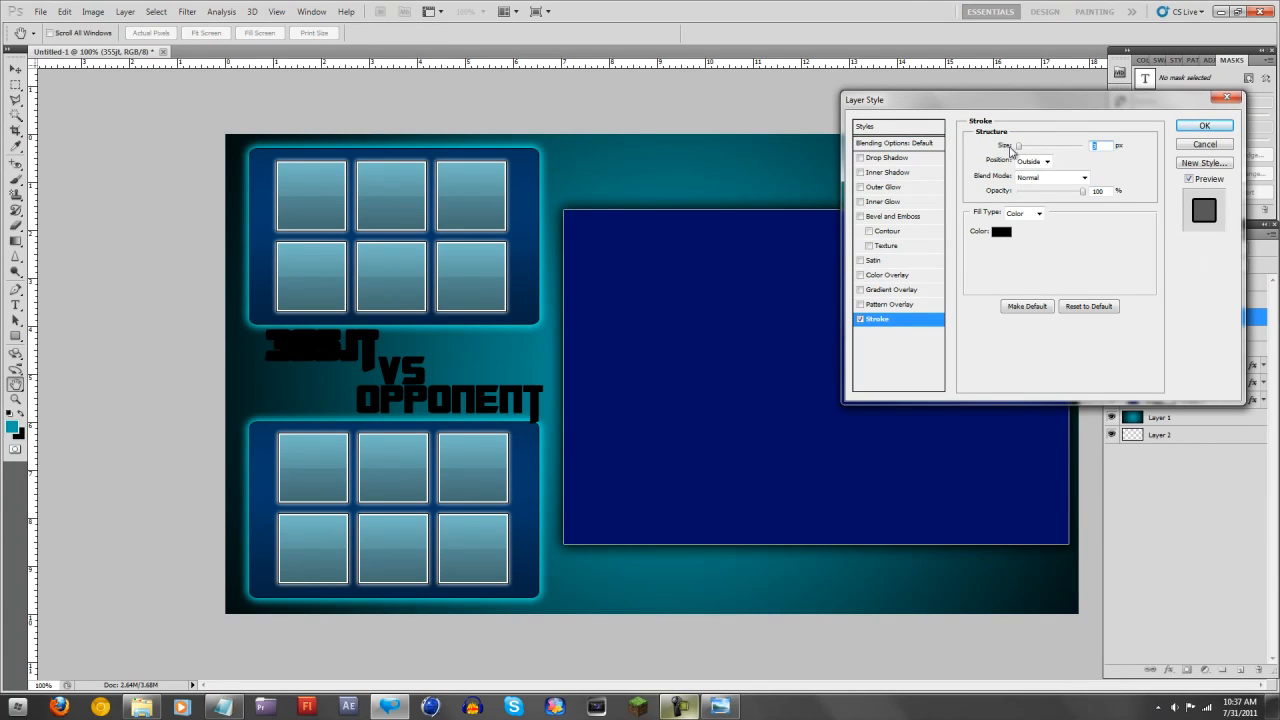
{"action": "left_click_drag", "start_coordinate": [1019, 147], "coordinate": [993, 143]}
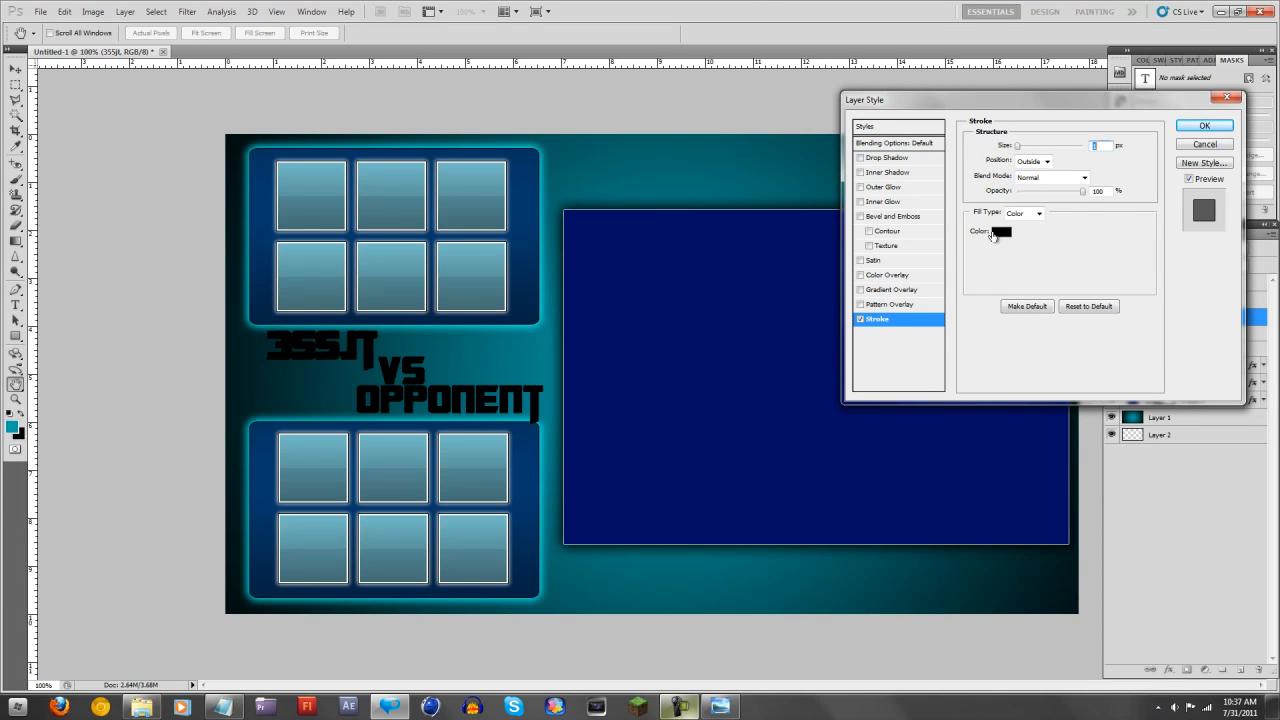
{"action": "left_click", "coordinate": [720, 707]}
{"action": "left_click", "coordinate": [720, 707]}
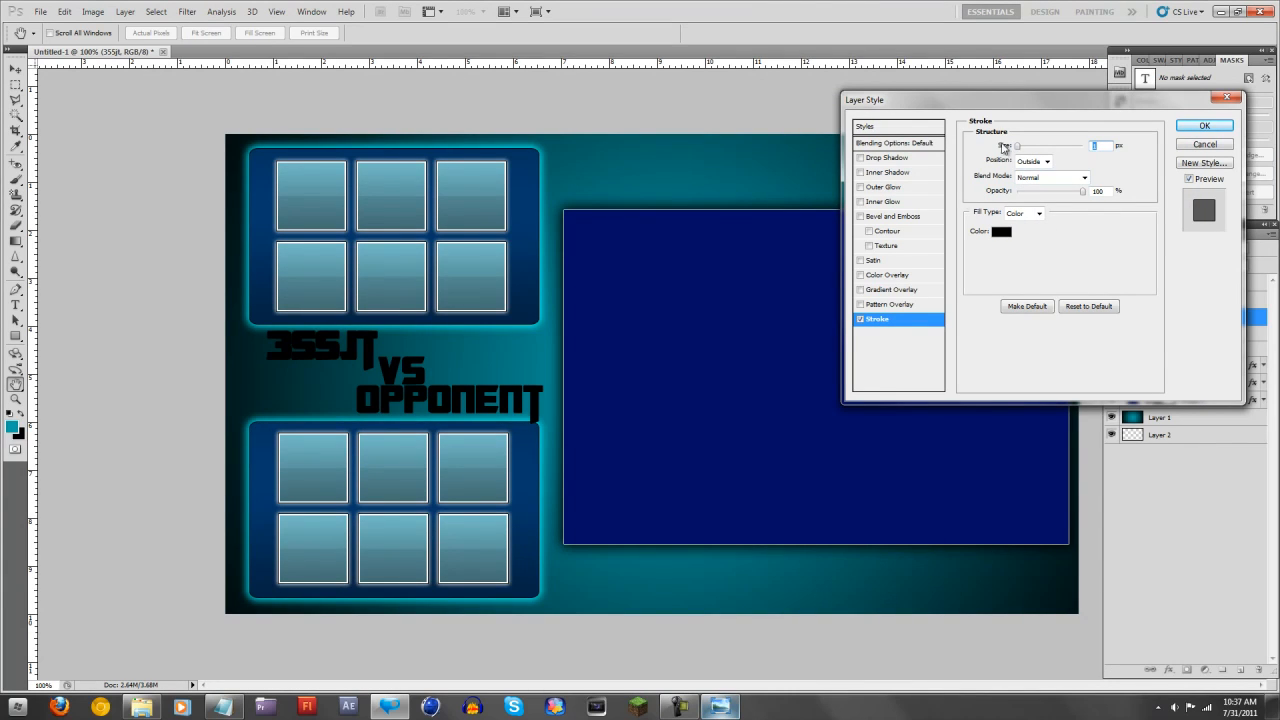
Turn off the 355jt text's stroke and apply a linear gradient overlay running from light grey d0d0d0 to white.
{"action": "left_click", "coordinate": [860, 319]}
{"action": "left_click", "coordinate": [860, 289]}
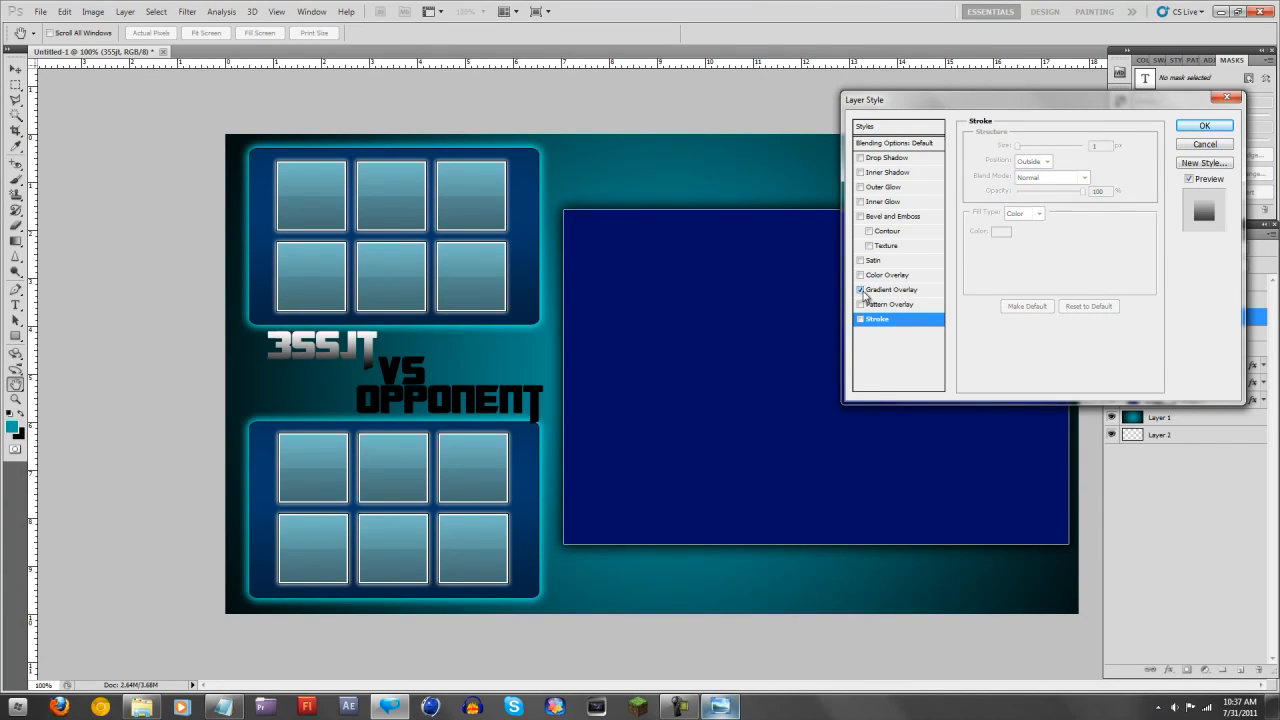
{"action": "left_click", "coordinate": [880, 289]}
{"action": "left_click", "coordinate": [1028, 177]}
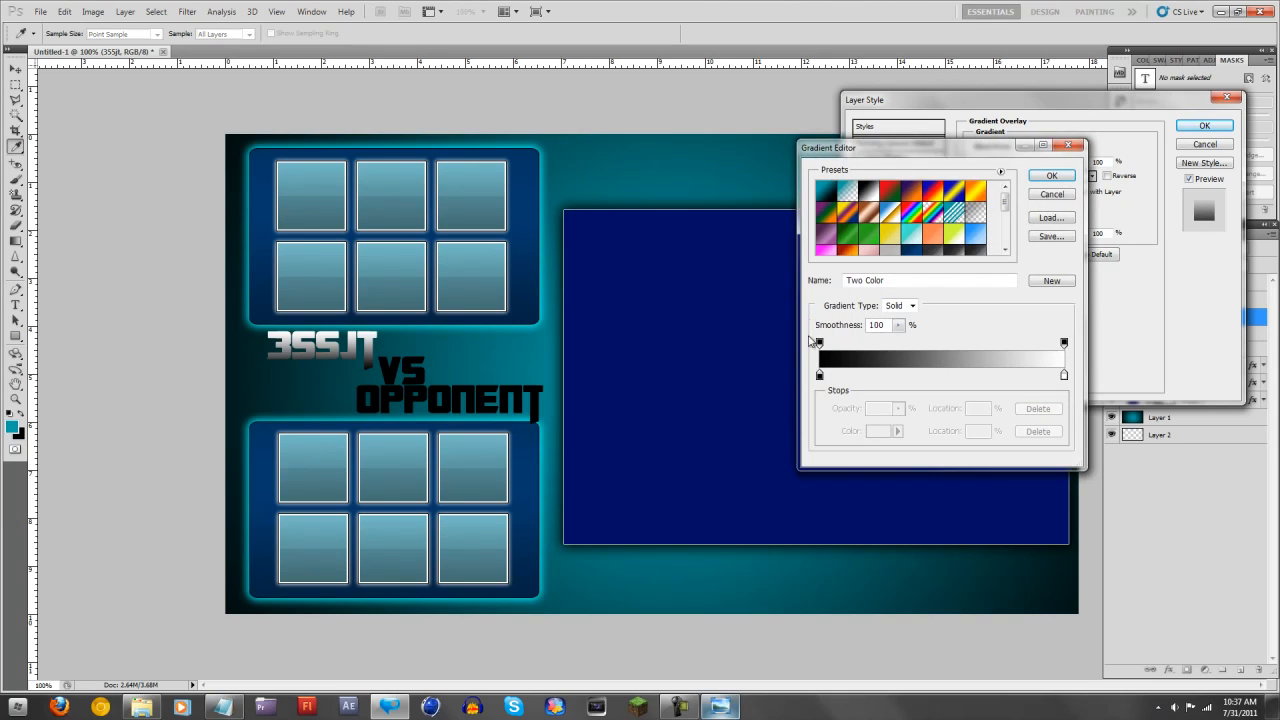
{"action": "double_click", "coordinate": [819, 376]}
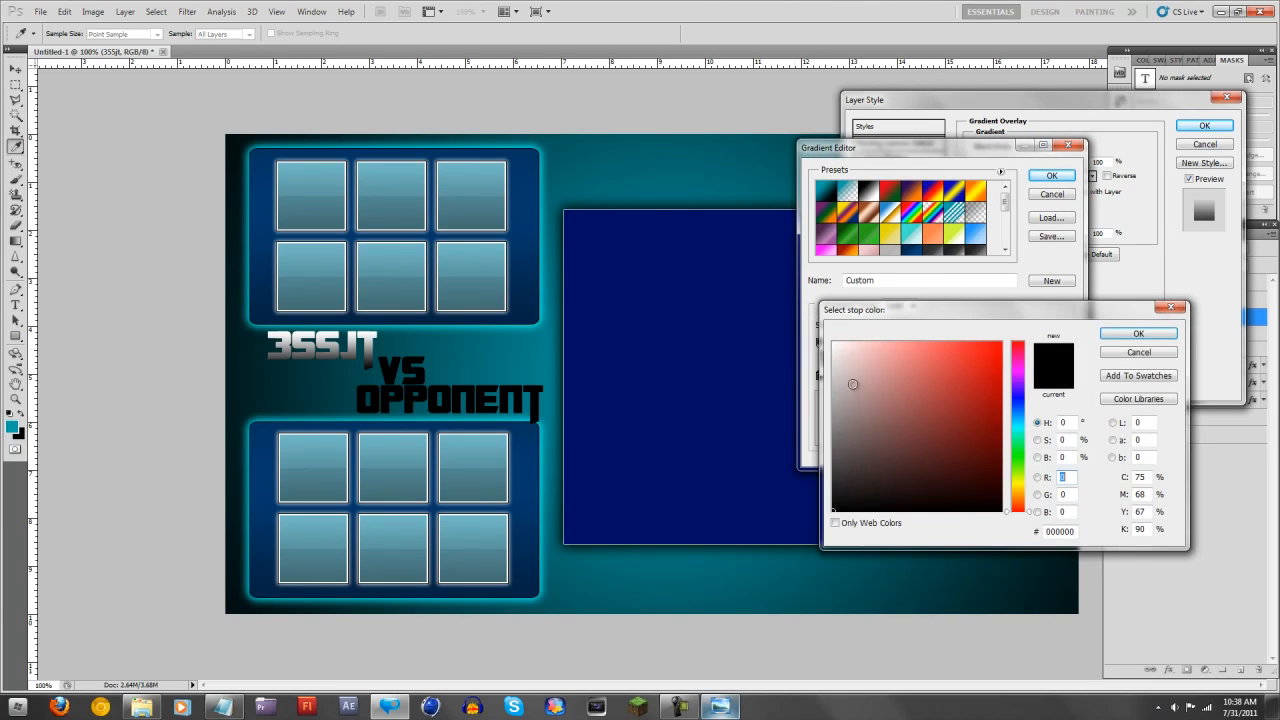
{"action": "left_click", "coordinate": [820, 380]}
{"action": "left_click", "coordinate": [816, 378]}
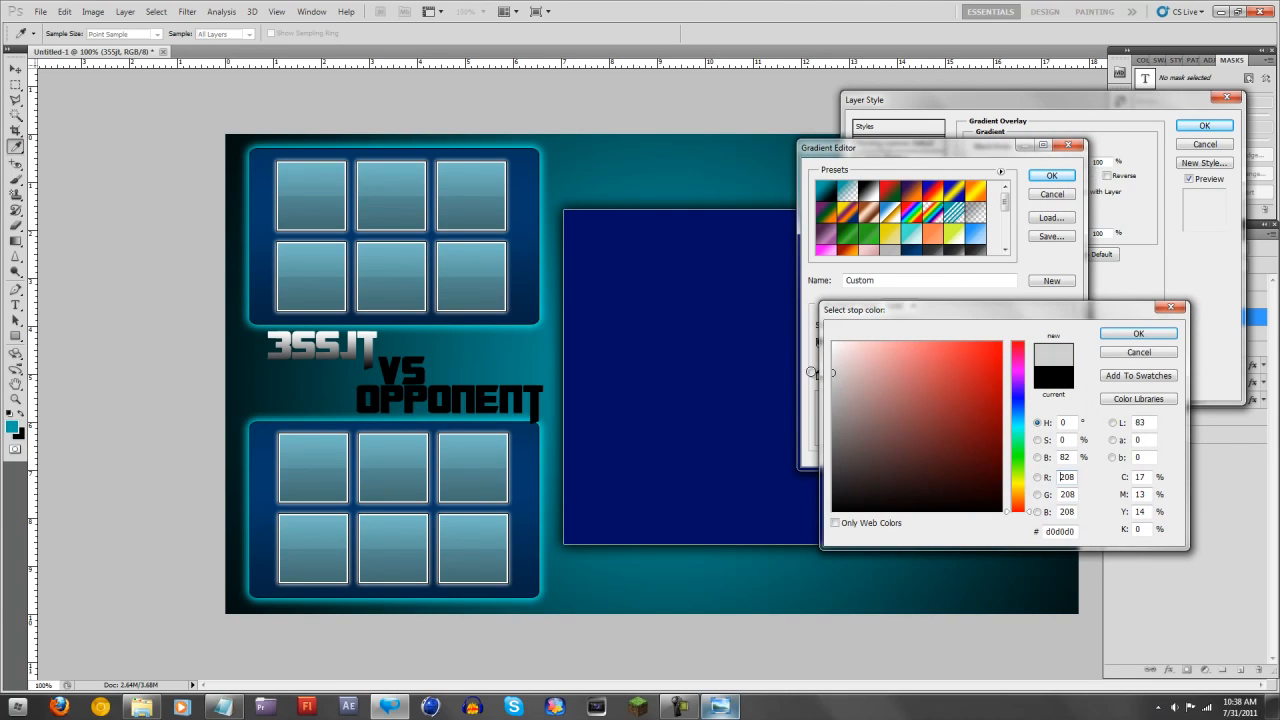
{"action": "left_click", "coordinate": [1136, 334]}
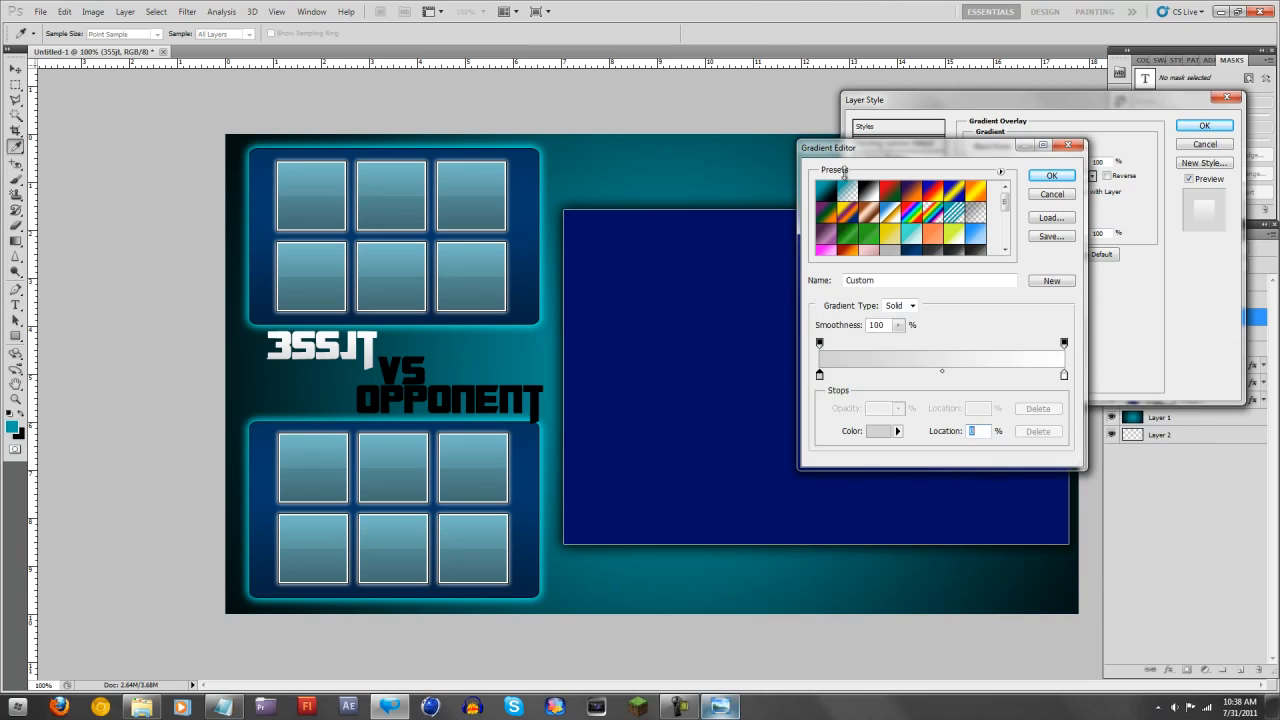
{"action": "left_click", "coordinate": [1042, 177]}
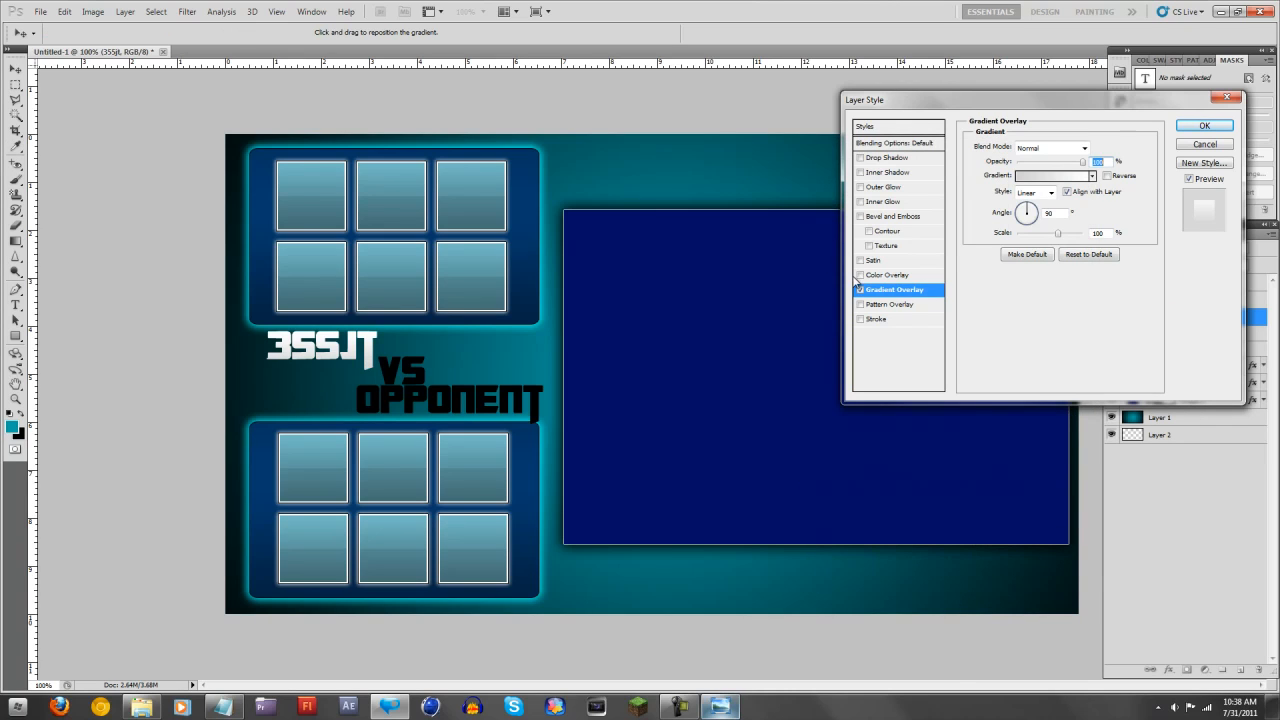
Try a red Color Overlay with the Overlay blend mode on the 355jt text.
{"action": "key", "text": "ctrl+plus"}
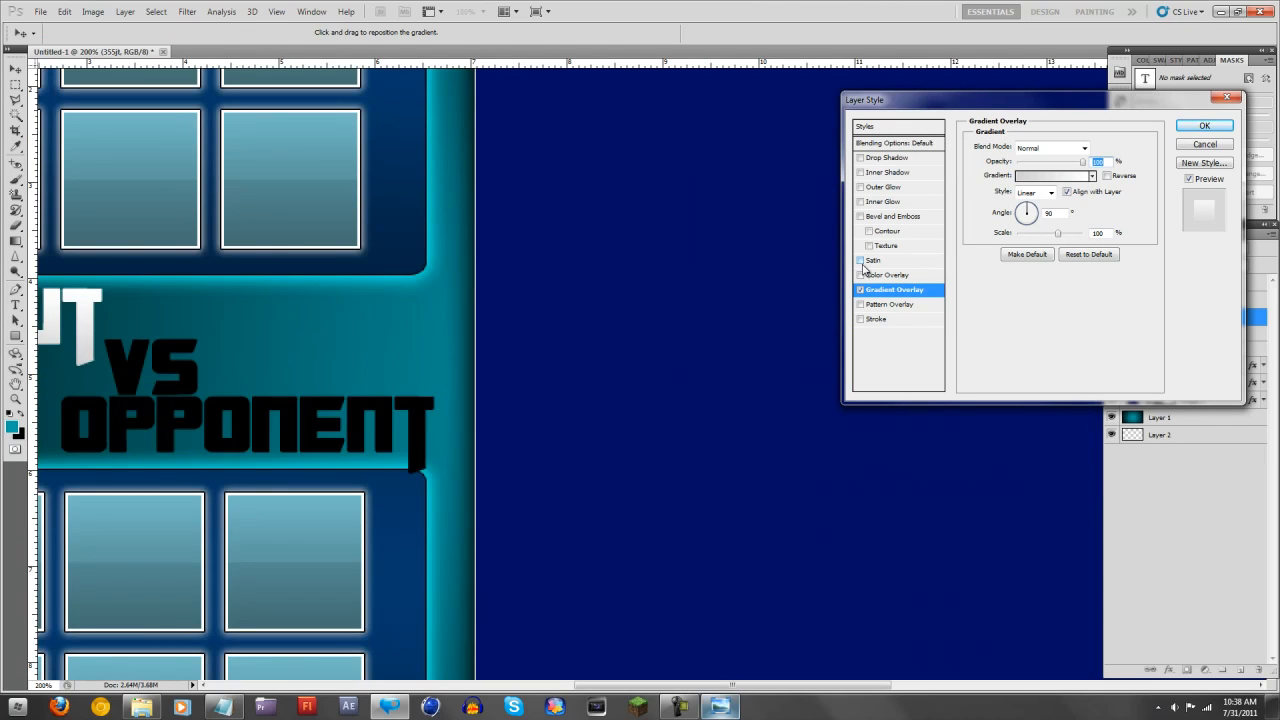
{"action": "key", "text": "ctrl+minus"}
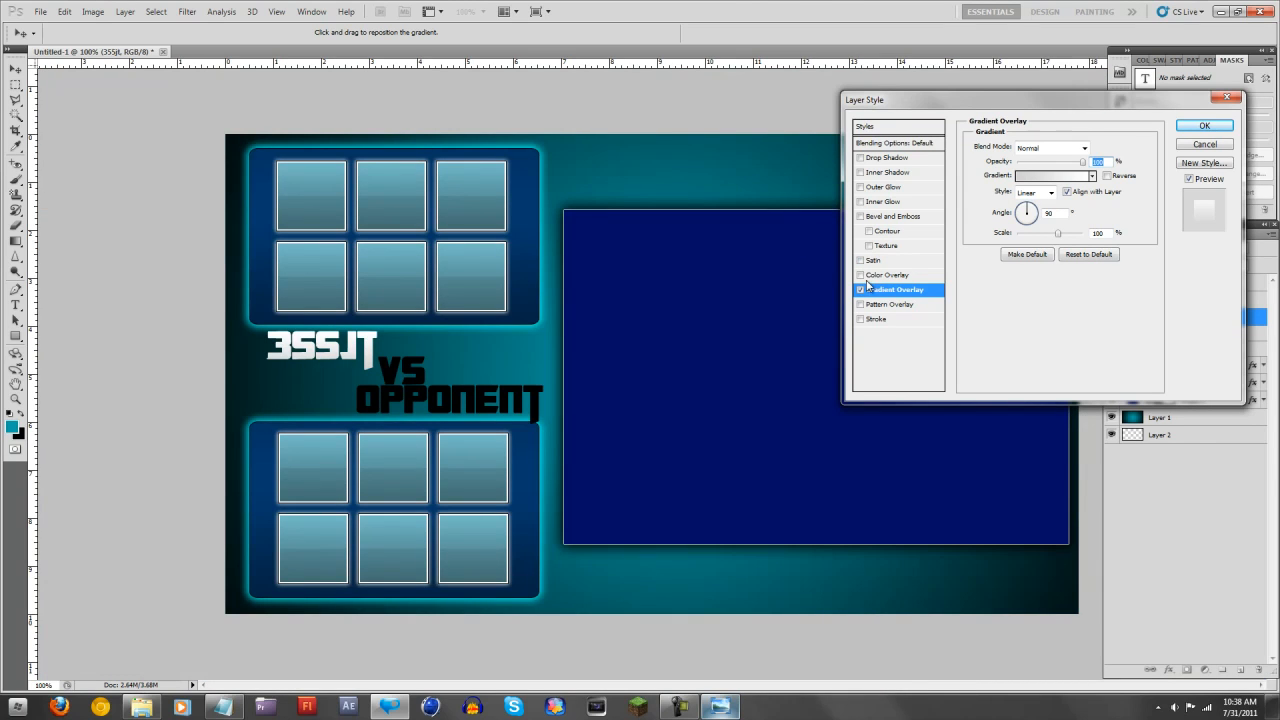
{"action": "left_click", "coordinate": [860, 275]}
{"action": "left_click", "coordinate": [887, 275]}
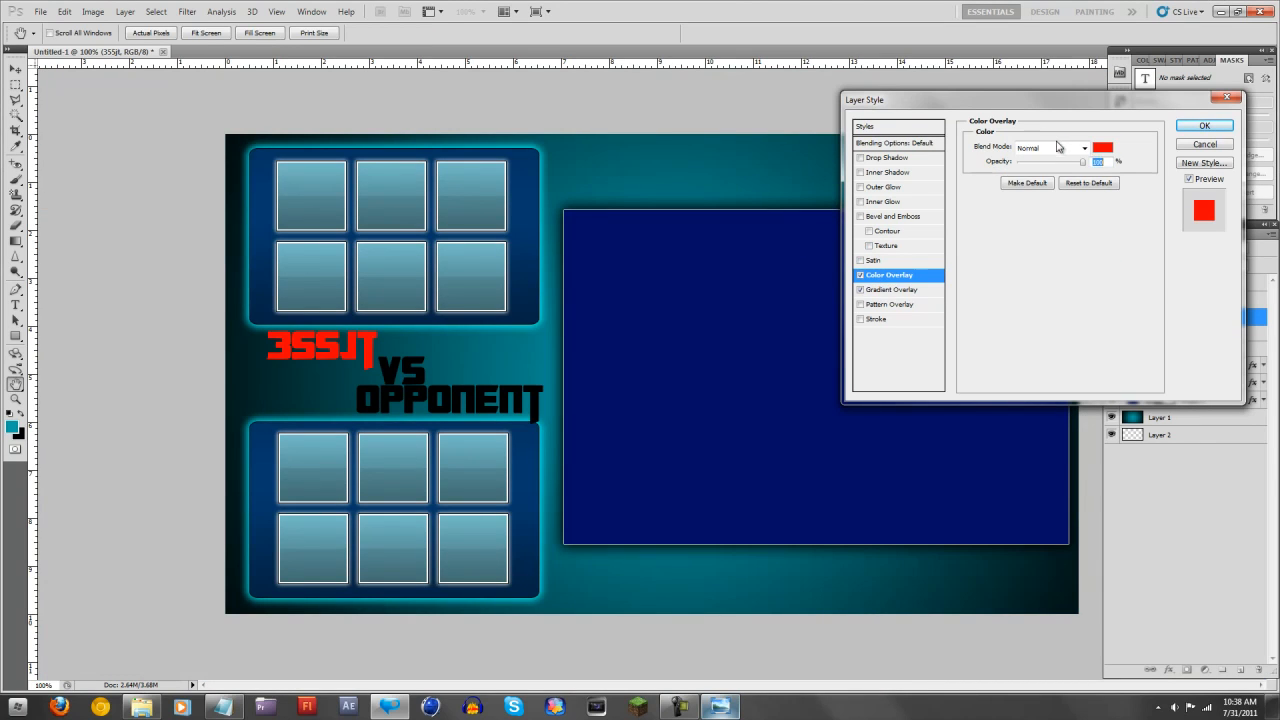
{"action": "left_click", "coordinate": [1055, 150]}
{"action": "left_click", "coordinate": [1045, 321]}
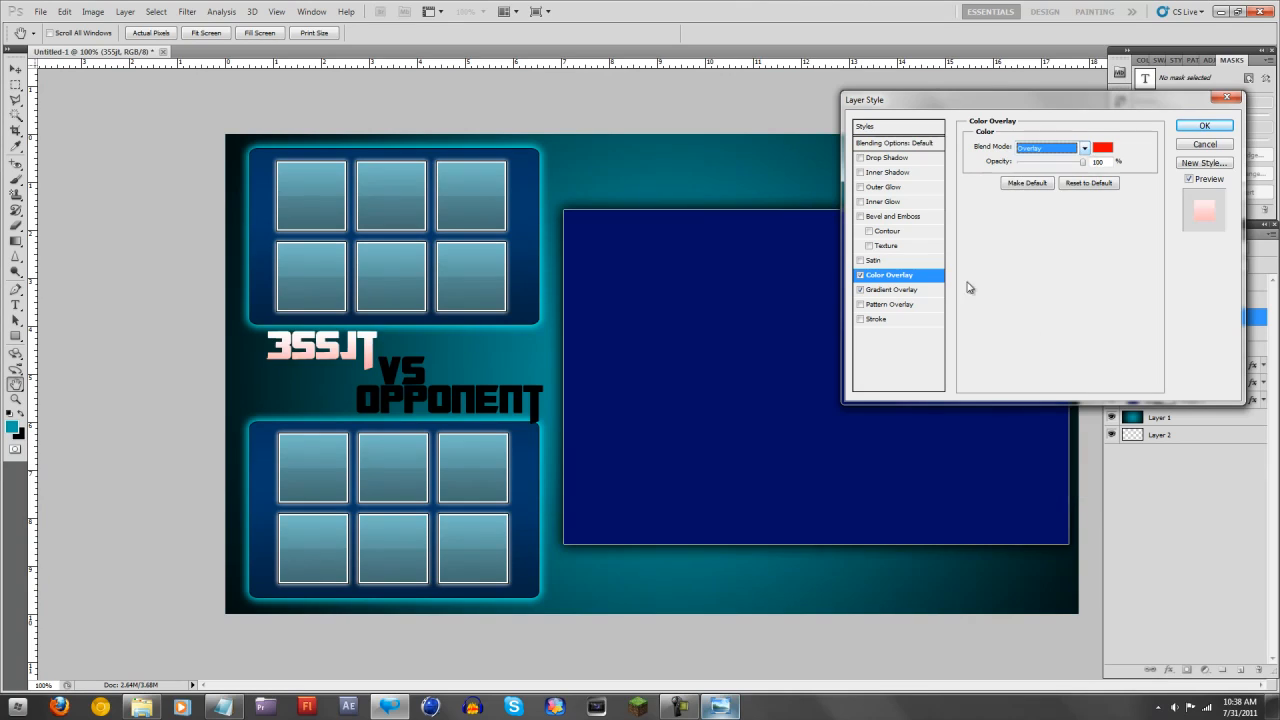
{"action": "left_click", "coordinate": [859, 275]}
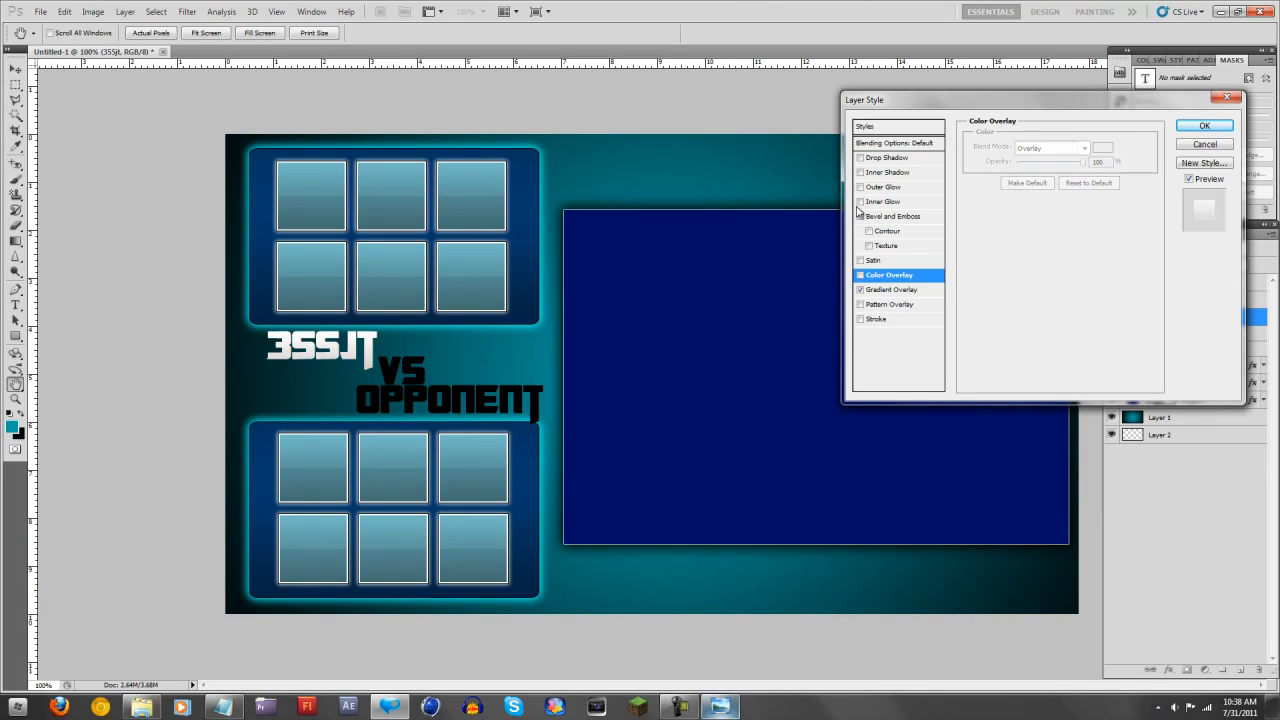
Add a drop shadow to the 355jt text with Normal blend mode, 100% opacity, 2 px distance, 100% spread and 2 px size.
{"action": "left_click", "coordinate": [861, 159]}
{"action": "left_click_drag", "start_coordinate": [1024, 202], "coordinate": [1017, 205]}
{"action": "left_click_drag", "start_coordinate": [1066, 164], "coordinate": [1092, 164]}
{"action": "left_click", "coordinate": [1082, 149]}
{"action": "left_click", "coordinate": [1078, 162]}
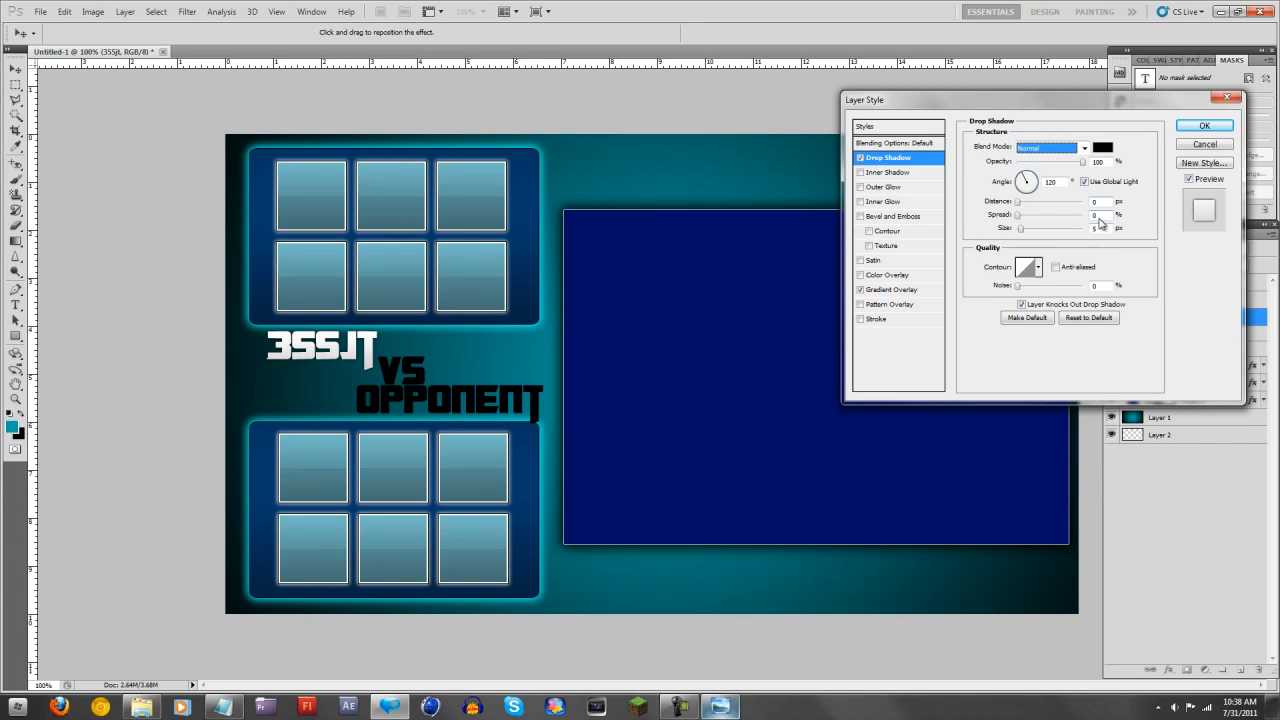
{"action": "left_click", "coordinate": [1093, 229]}
{"action": "type", "text": "1"}
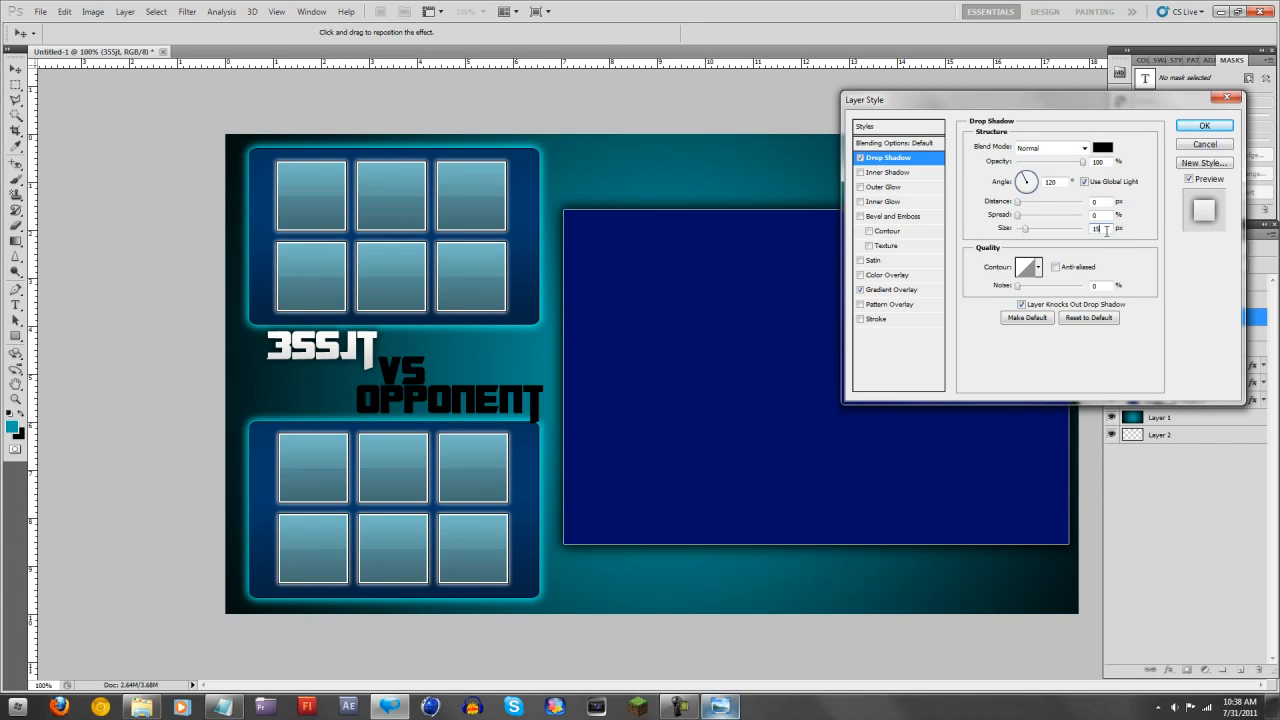
{"action": "type", "text": "2"}
{"action": "left_click_drag", "start_coordinate": [1019, 216], "coordinate": [1060, 203]}
{"action": "type", "text": "2"}
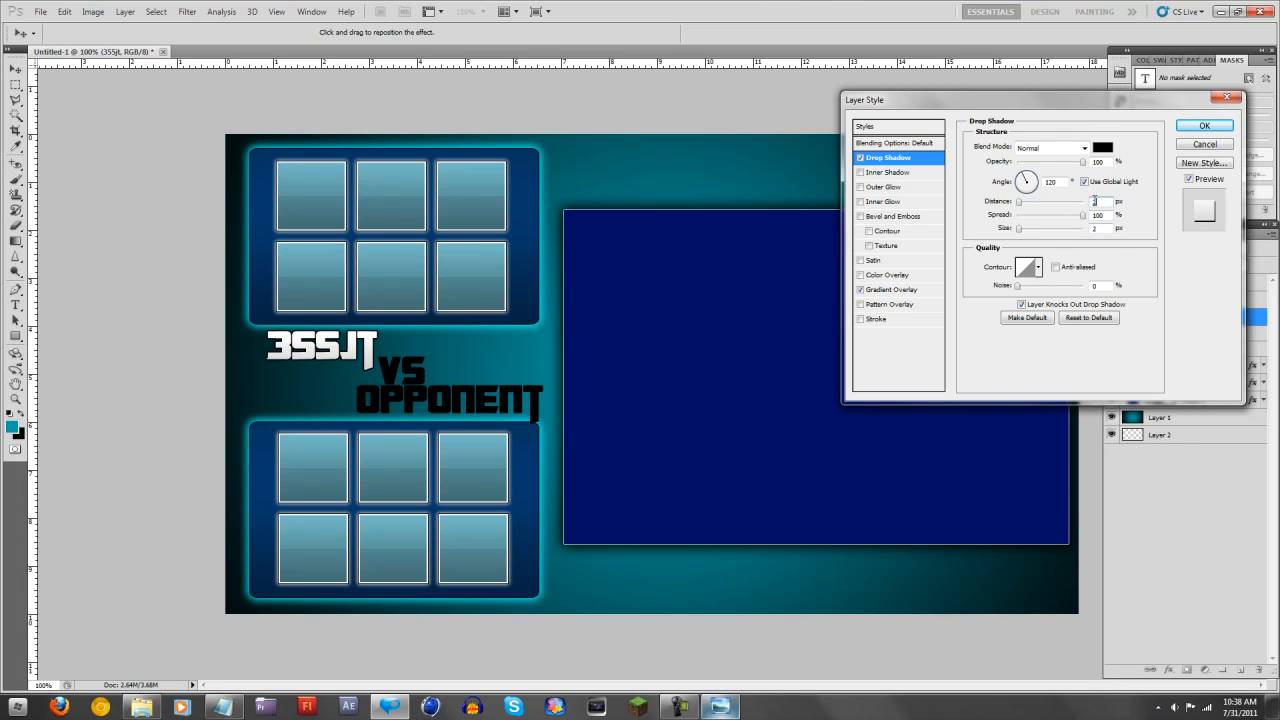
Change the 355jt drop shadow's color to a medium-dark blue.
{"action": "left_click", "coordinate": [1101, 149]}
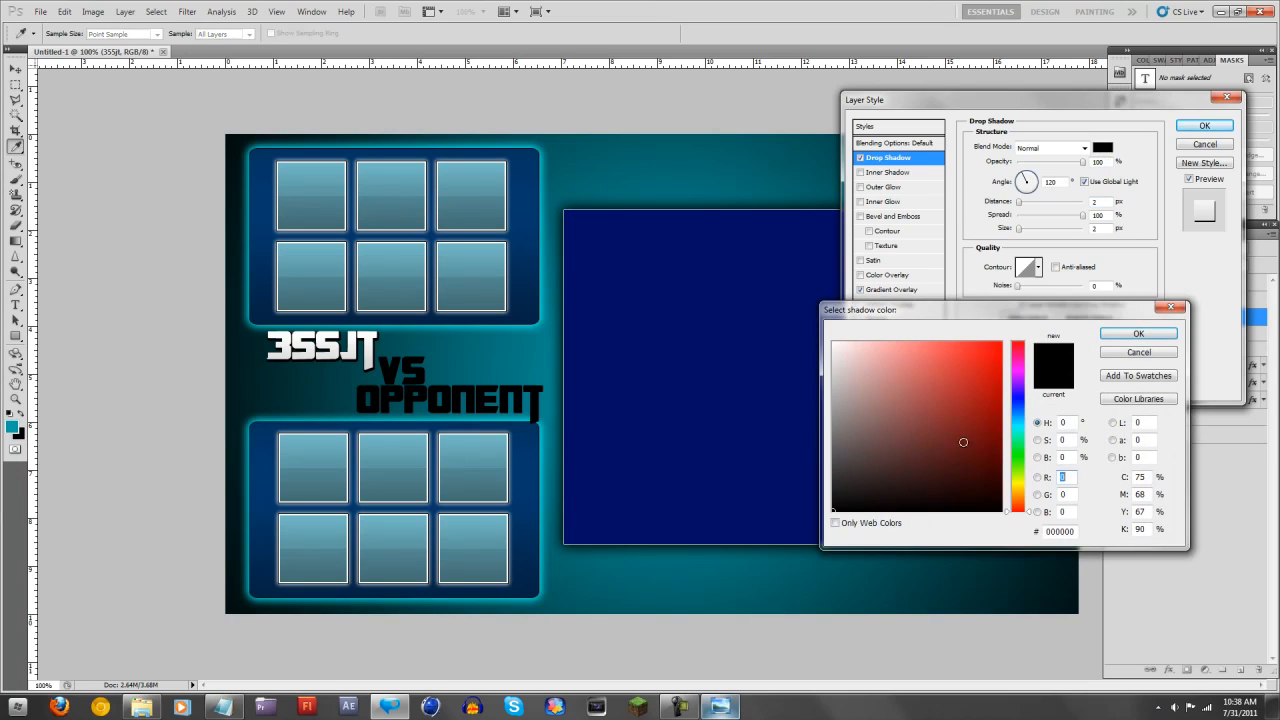
{"action": "left_click_drag", "start_coordinate": [963, 443], "coordinate": [1076, 312]}
{"action": "mouse_move", "coordinate": [1029, 373]}
{"action": "left_mouse_down"}
{"action": "mouse_move", "coordinate": [1014, 426]}
{"action": "mouse_move", "coordinate": [1000, 412]}
{"action": "mouse_move", "coordinate": [1040, 422]}
{"action": "left_mouse_up"}
{"action": "left_click", "coordinate": [1136, 334]}
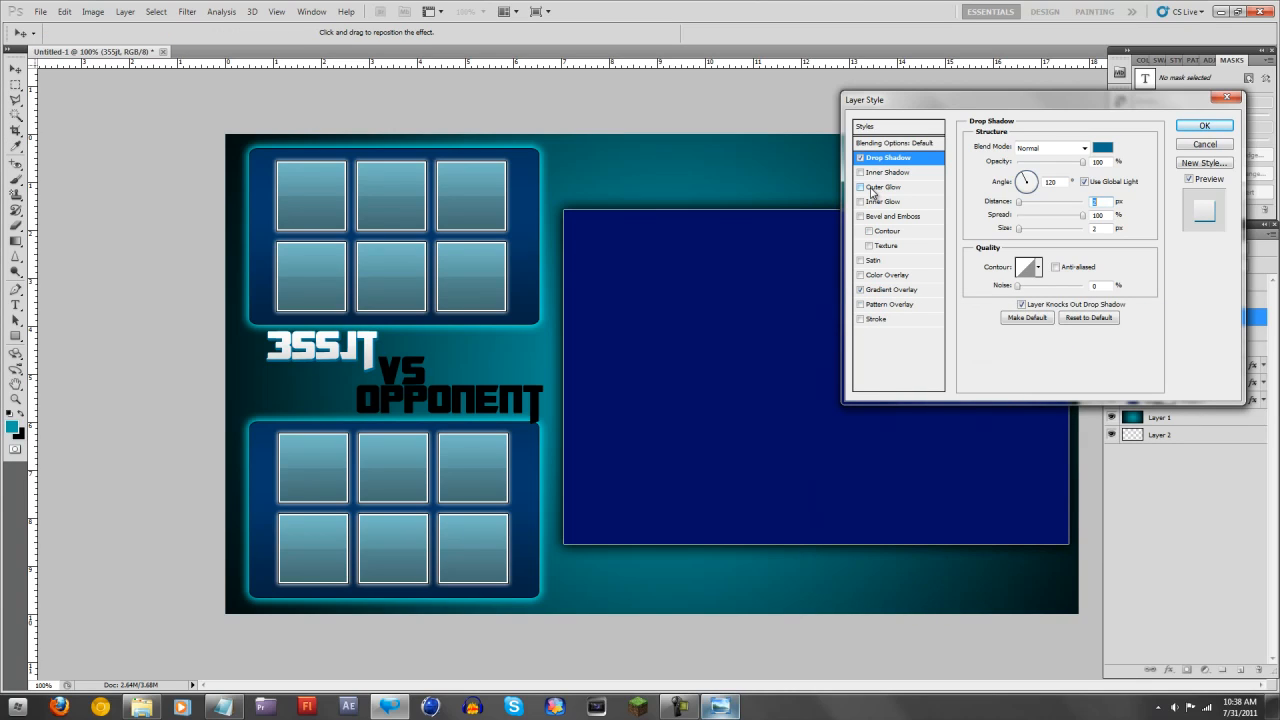
Turn the black 1 px stroke back on for the 355jt text and apply the layer style.
{"action": "left_click", "coordinate": [870, 318]}
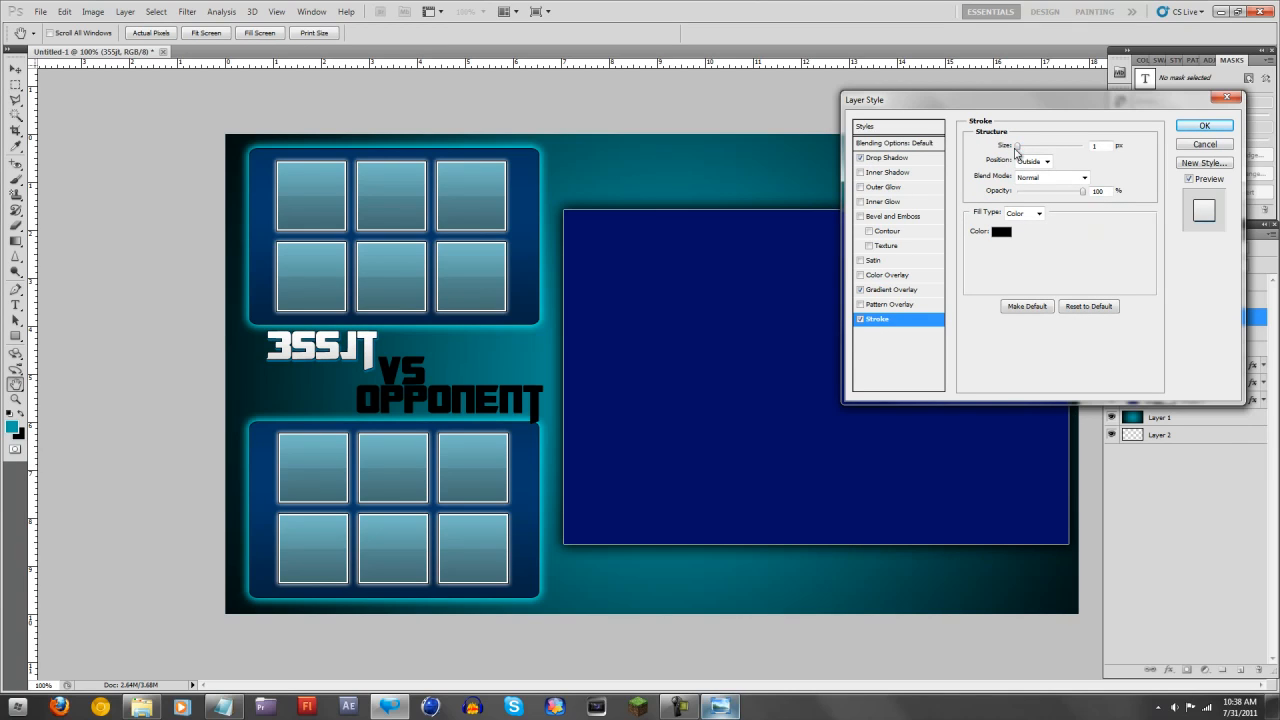
{"action": "left_click", "coordinate": [1202, 128]}
{"action": "left_click", "coordinate": [1263, 320]}
{"action": "right_click", "coordinate": [1200, 318]}
{"action": "key", "text": "Escape"}
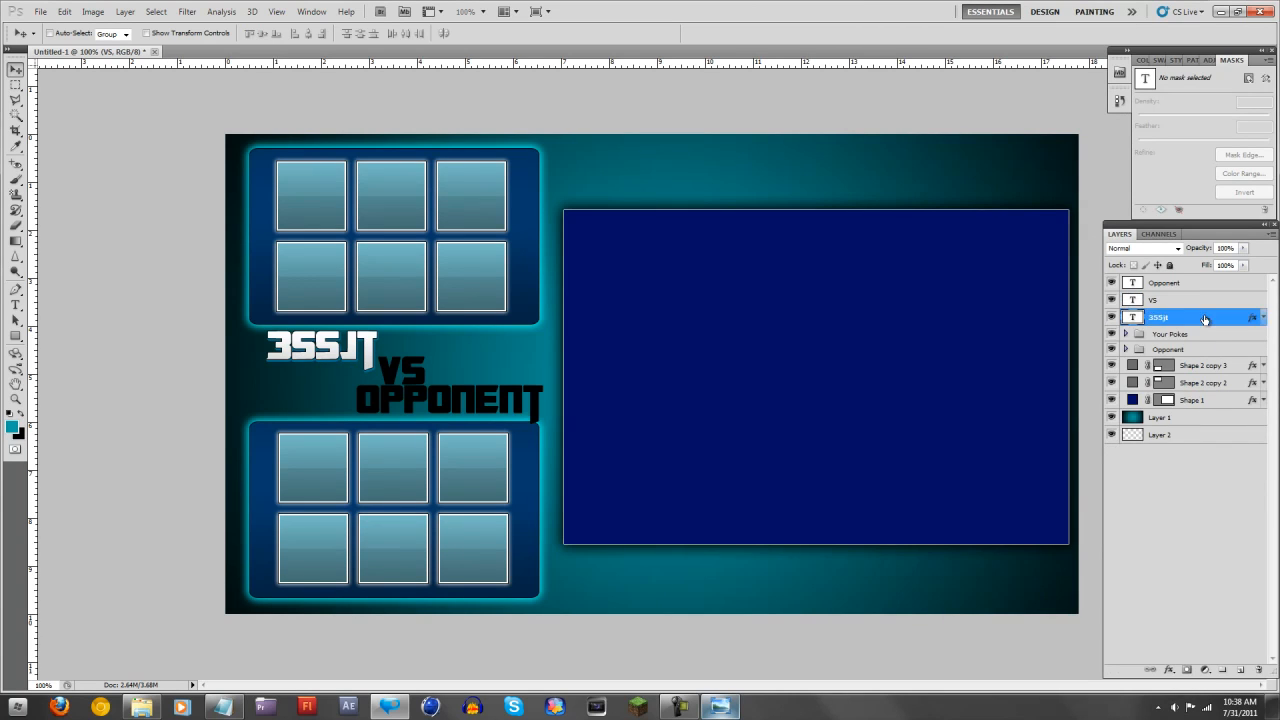
Rasterize the 355jt text layer and copy its layer style.
{"action": "right_click", "coordinate": [1205, 319]}
{"action": "left_click", "coordinate": [1100, 455]}
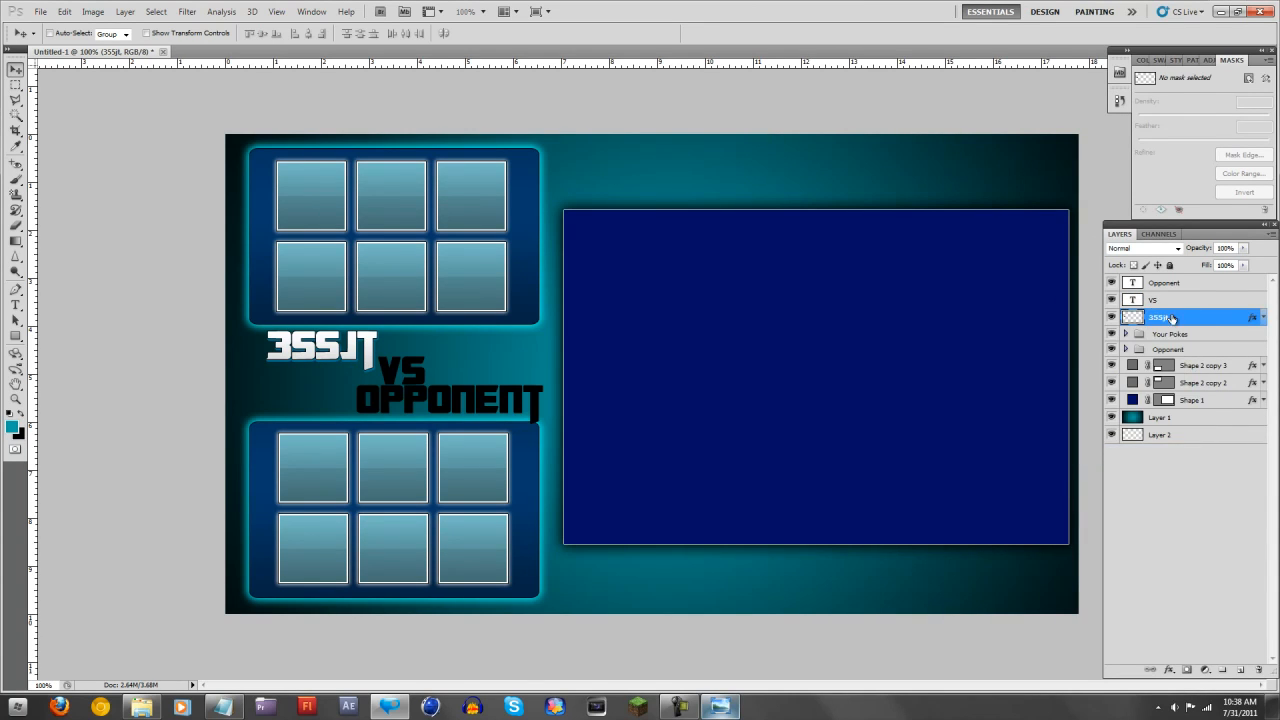
{"action": "right_click", "coordinate": [1173, 318]}
{"action": "left_click", "coordinate": [1180, 551]}
Rasterize the VS and Opponent text layers.
{"action": "left_click", "coordinate": [1155, 301]}
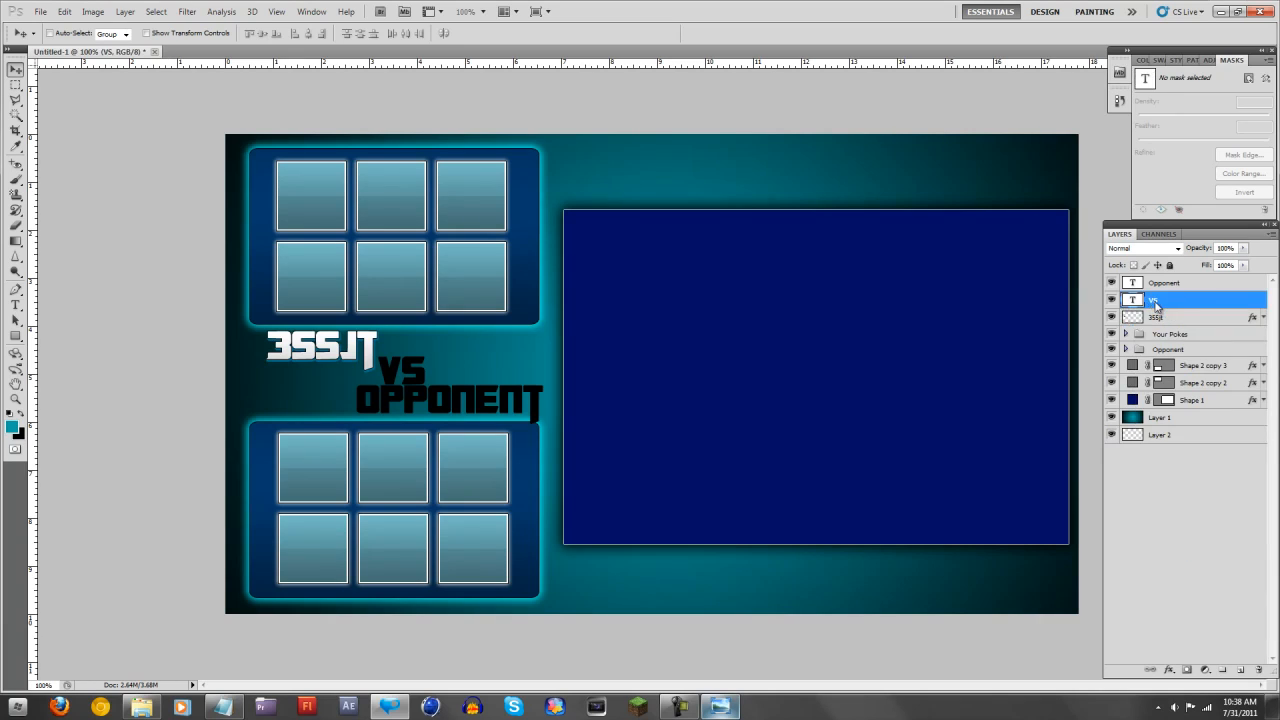
{"action": "right_click", "coordinate": [1155, 301]}
{"action": "left_click", "coordinate": [1048, 450]}
{"action": "right_click", "coordinate": [1178, 287]}
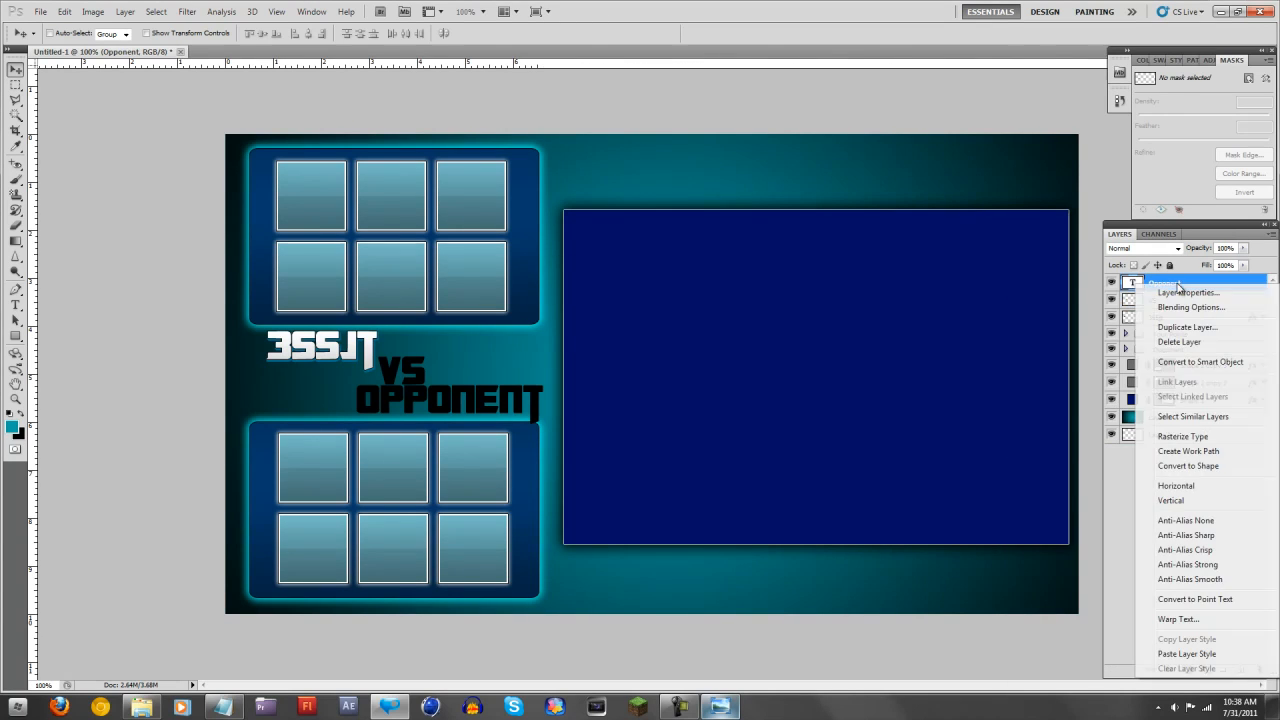
{"action": "left_click", "coordinate": [1182, 437]}
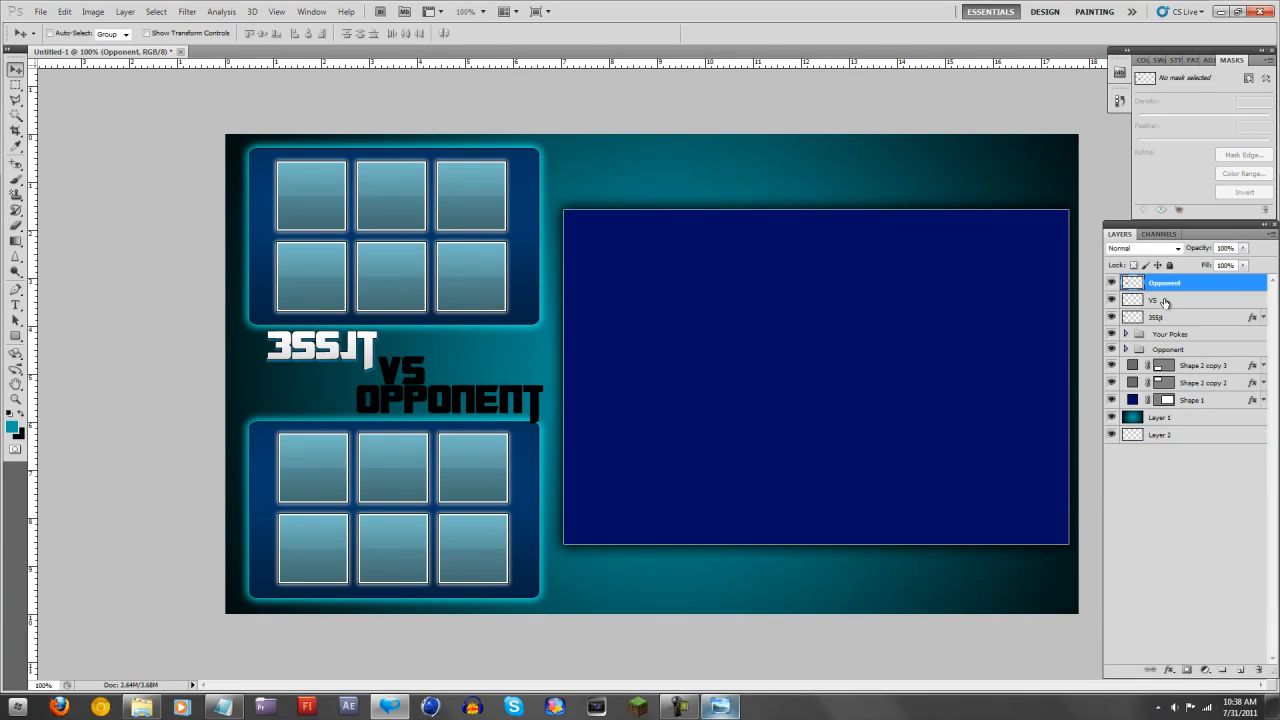
Paste the copied layer style onto both the Opponent and VS layers and collapse their effects lists.
{"action": "left_click", "coordinate": [1165, 301], "text": "shift"}
{"action": "right_click", "coordinate": [1165, 301]}
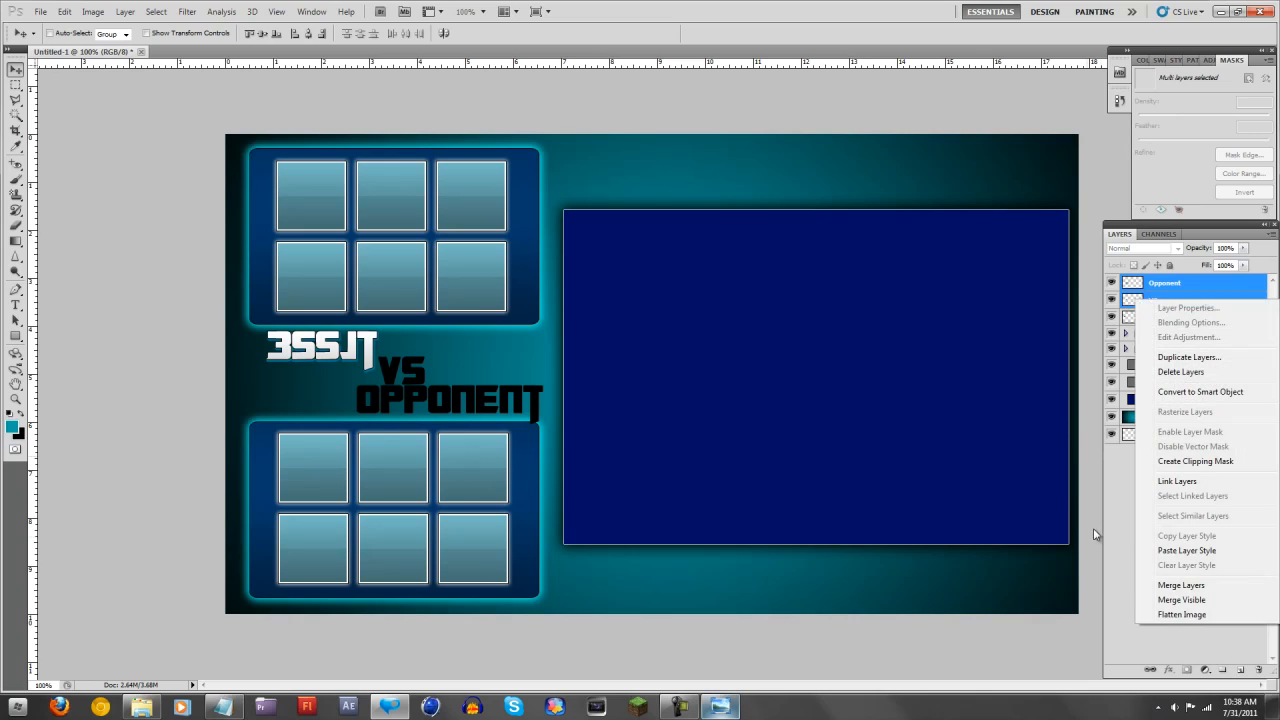
{"action": "left_click", "coordinate": [1168, 551]}
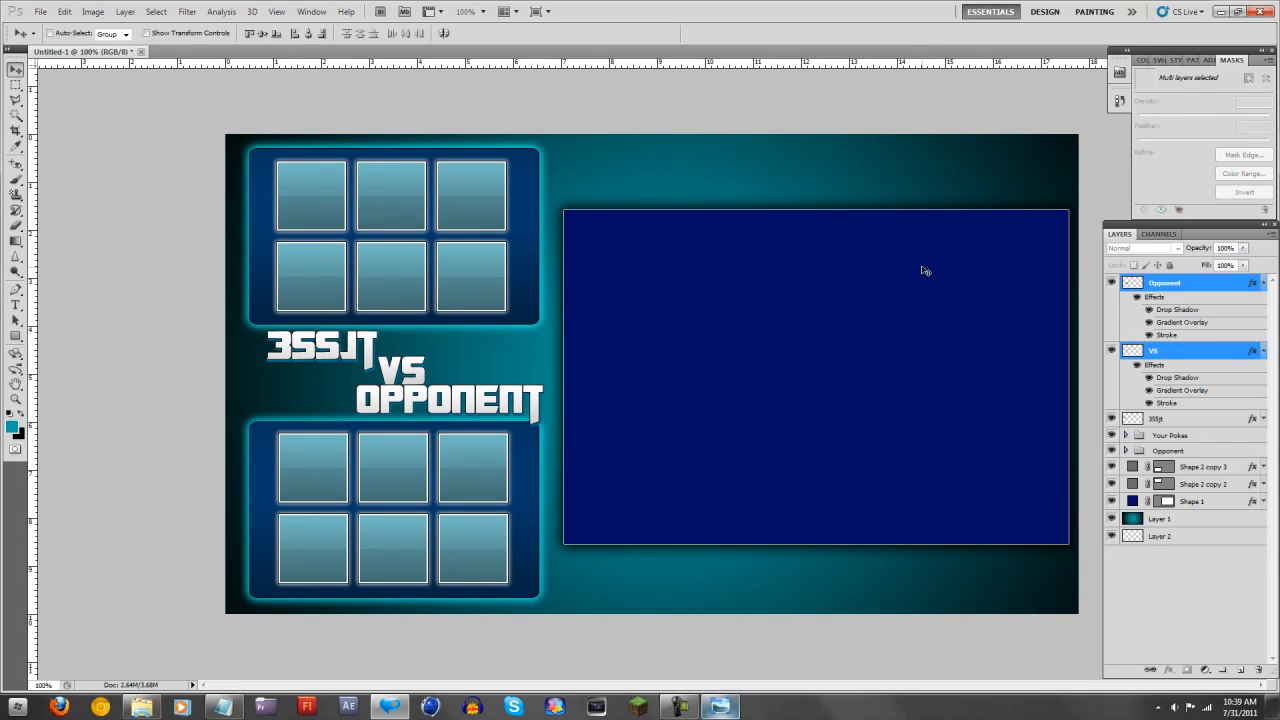
{"action": "left_click", "coordinate": [1264, 284]}
{"action": "left_click", "coordinate": [1264, 300]}
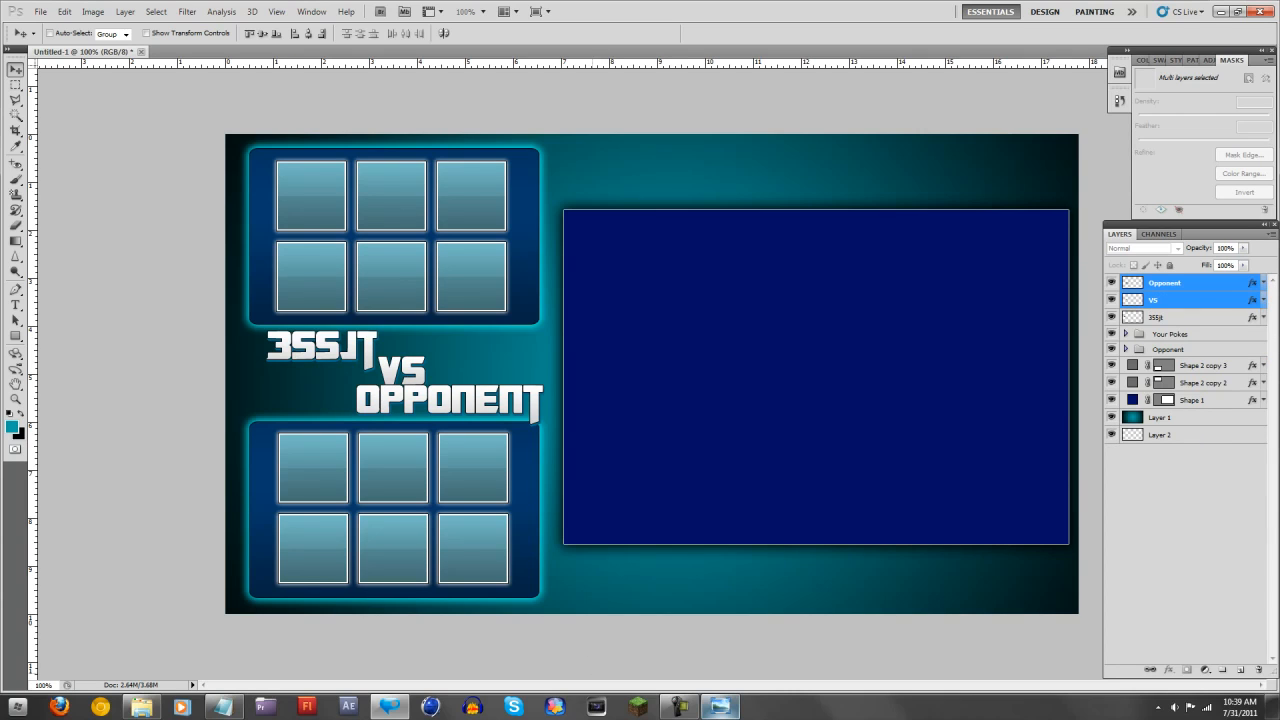
Check the Nice Layout reference in Windows Photo Viewer, return to Photoshop and choose the Pen tool.
{"action": "left_click", "coordinate": [722, 707]}
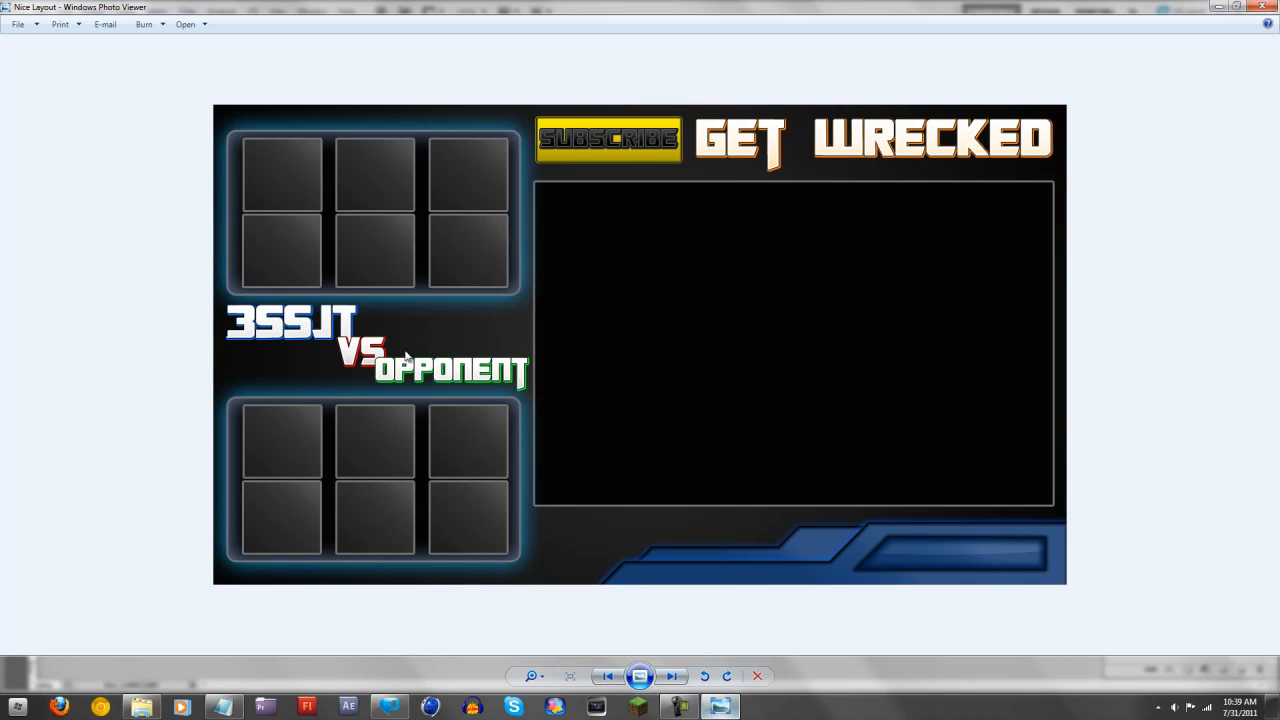
{"action": "left_click", "coordinate": [1218, 6]}
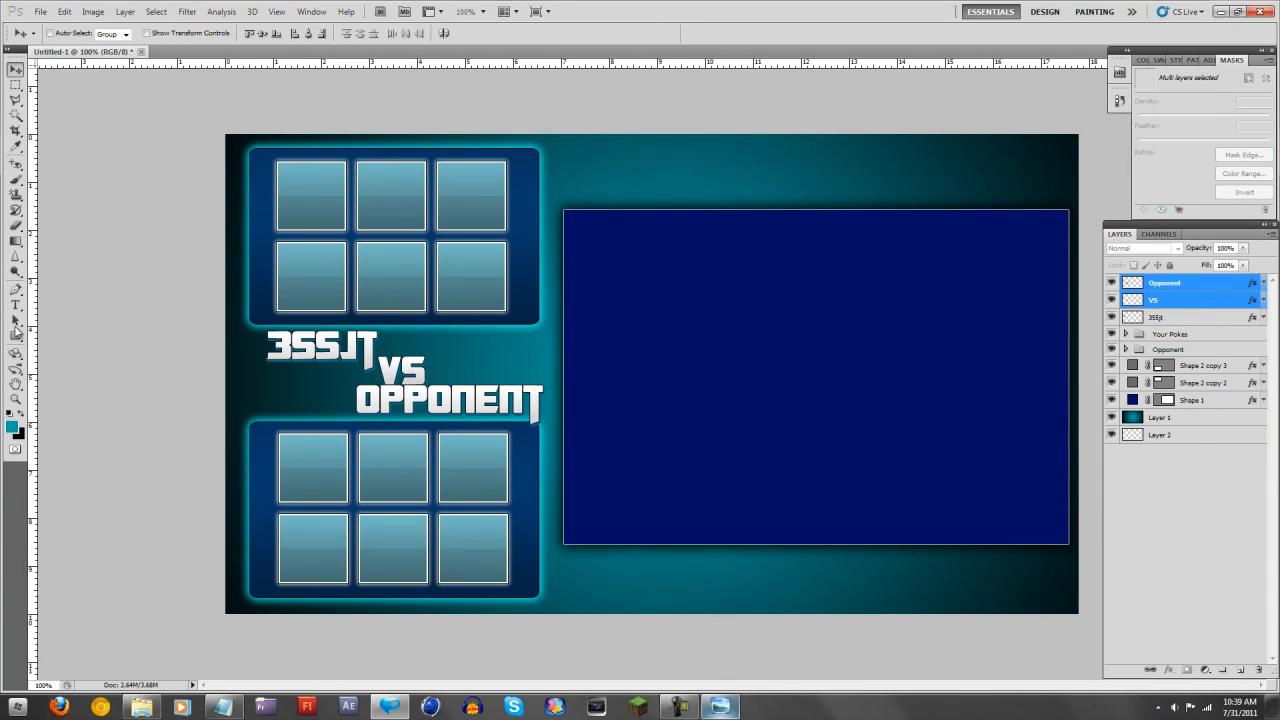
{"action": "left_click", "coordinate": [15, 289]}
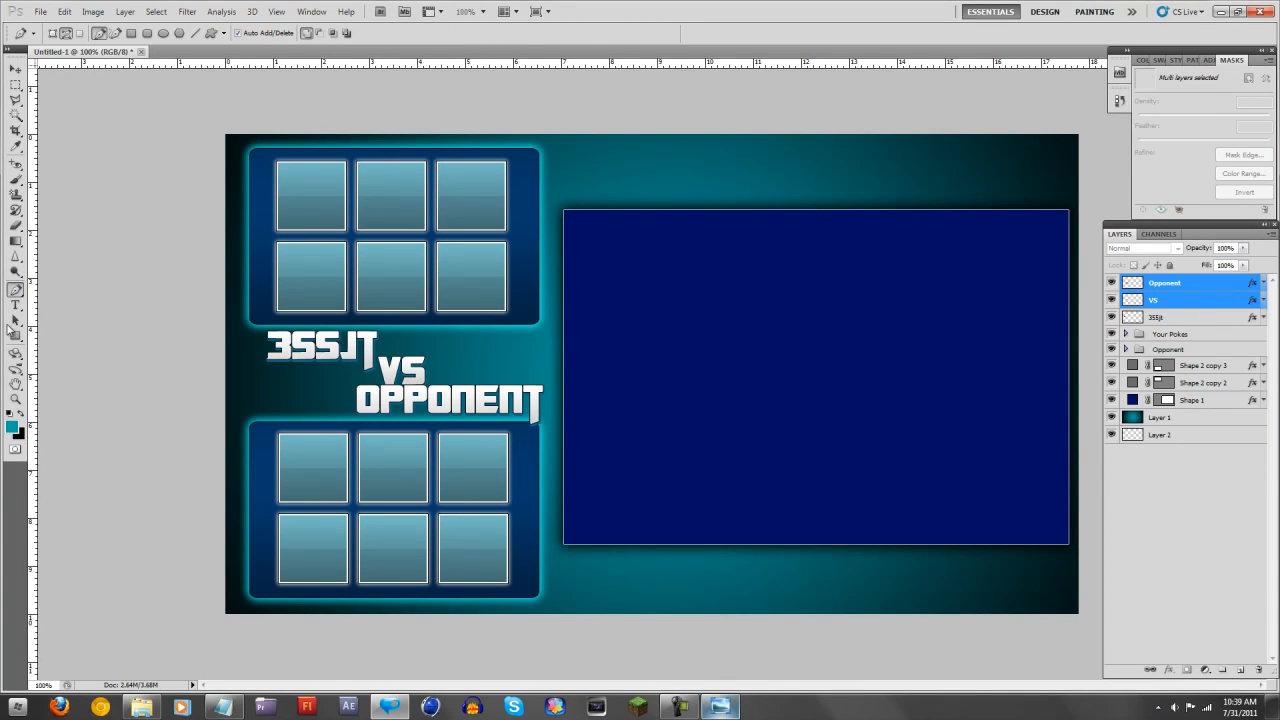